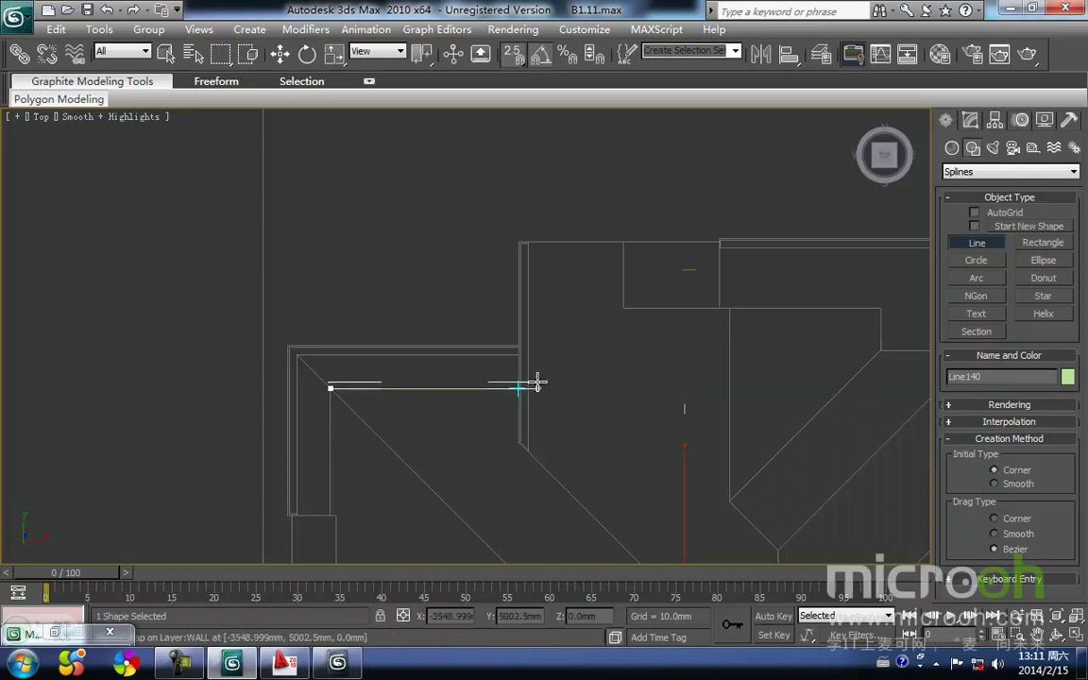
Trace the outline with a snapped Line along the V-shaped edge of the central roof and around the upper-right eave.
left_click(534, 458)
key("i")
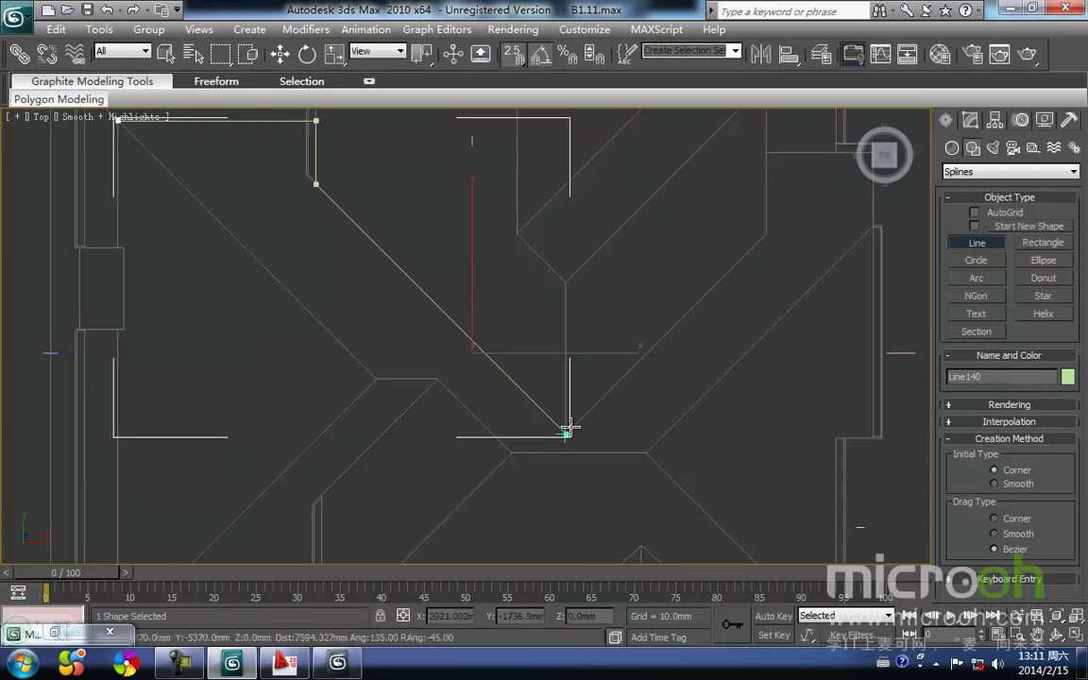
left_click(565, 436)
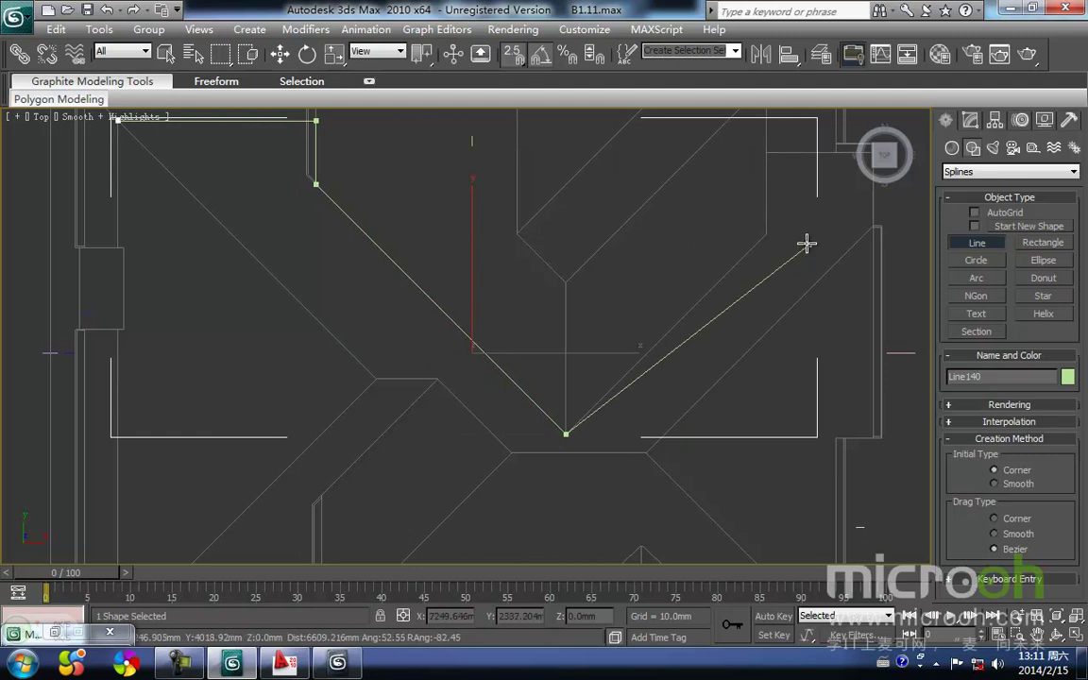
left_click(767, 152)
key("i")
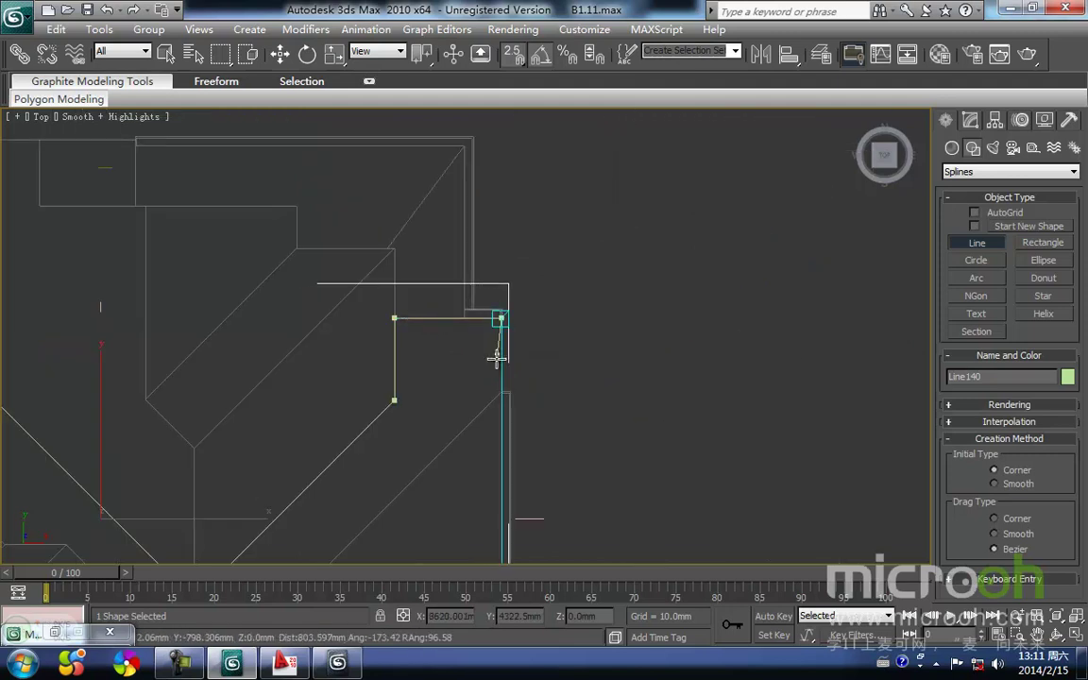
scroll(494, 392, "up", 5)
scroll(490, 327, "up", 5)
key("i")
scroll(456, 347, "down", 10)
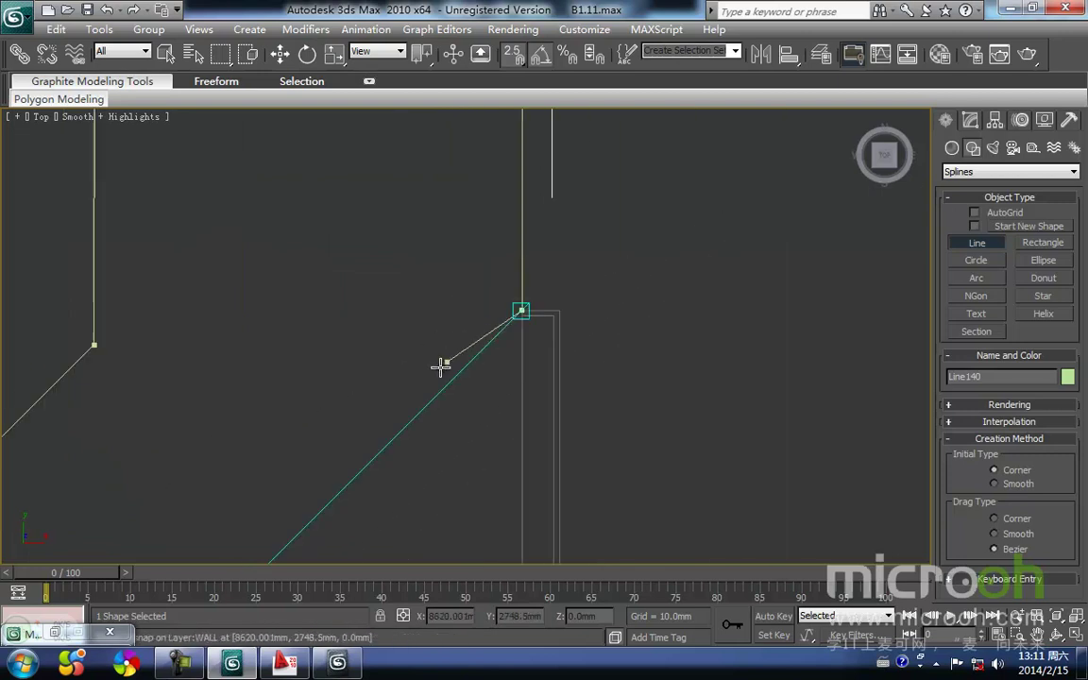
Continue the outline back along the right slope edge, the main ridge and the left ridge, and close the spline at its start point.
key("i")
key("i")
left_click(541, 303)
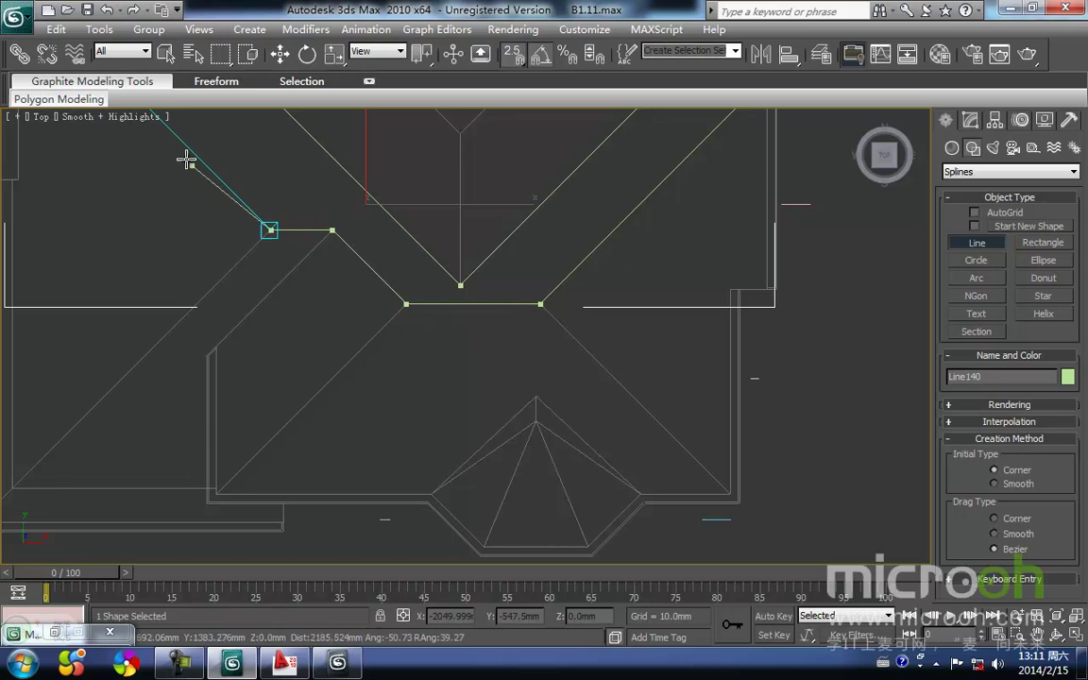
left_click(242, 208)
scroll(443, 321, "down", 4)
scroll(400, 270, "up", 6)
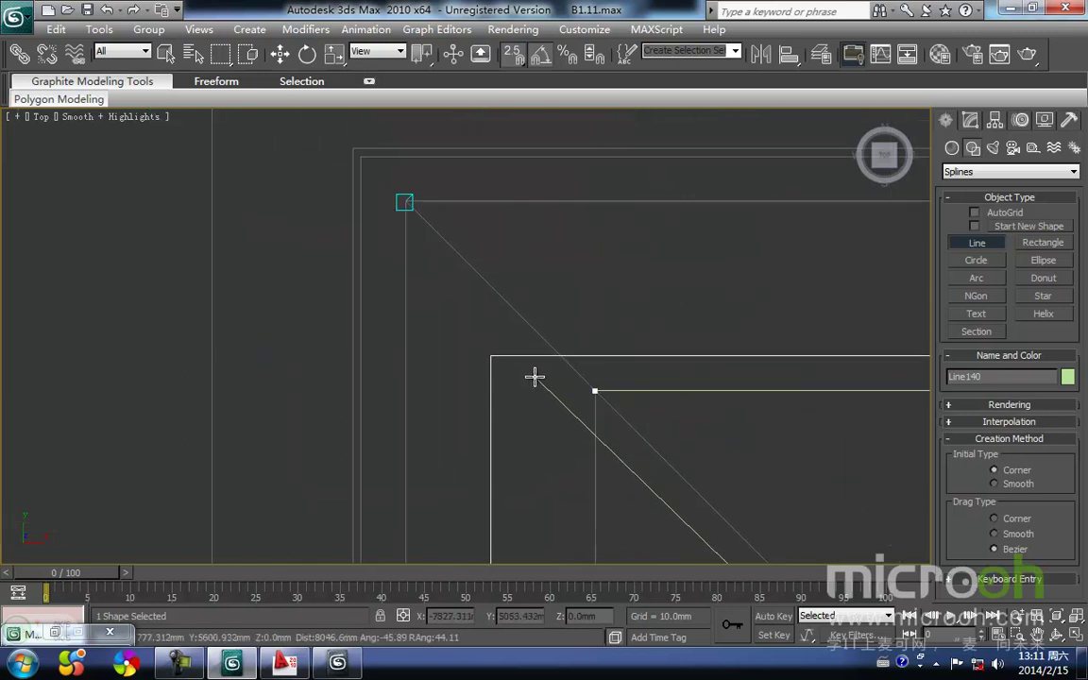
left_click(593, 385)
key("Return")
Select the neighbouring left, front and central roof pieces together with the new outline and isolate the four objects.
key("w")
scroll(631, 378, "down", 3)
scroll(631, 378, "down", 4)
middle_click_drag(638, 382, 316, 298)
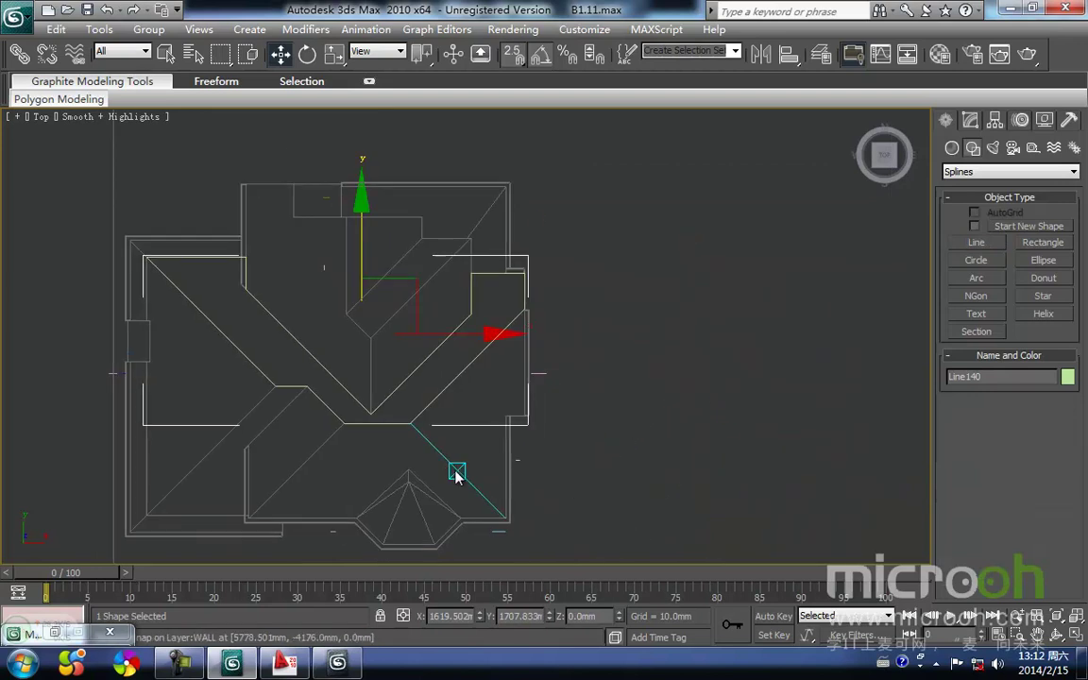
left_click(432, 455)
middle_click_drag(376, 364, 395, 400)
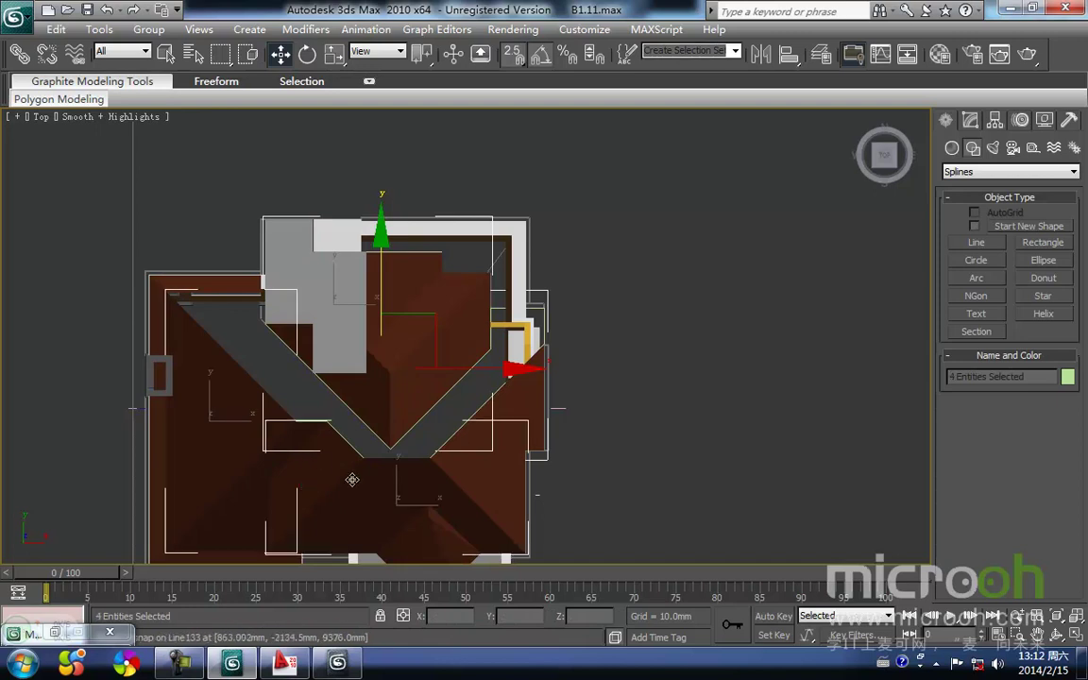
key("alt+q")
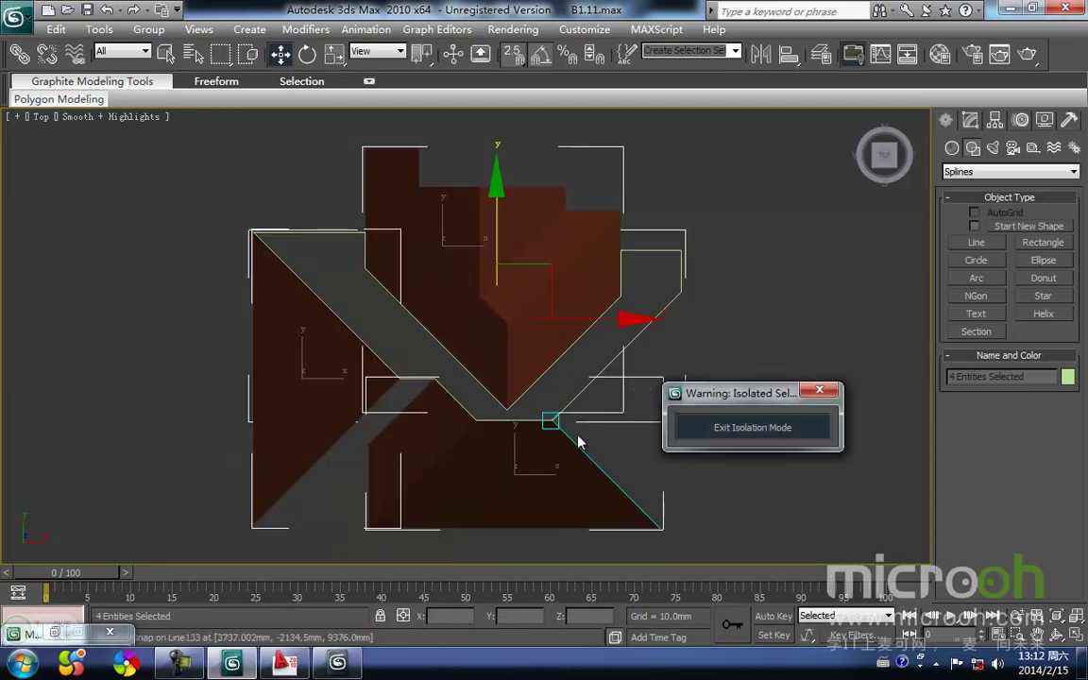
middle_click_drag(521, 393, 397, 397)
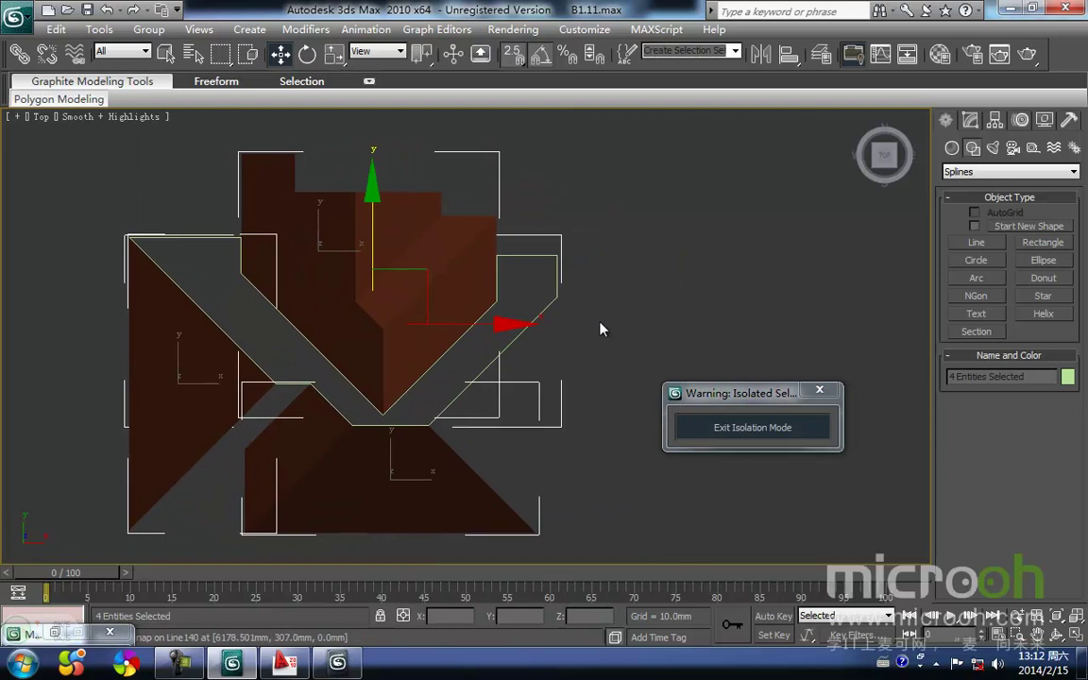
Exit isolation, add the two missing right and front roof pieces to the selection, and isolate all six objects.
left_click(599, 325)
left_click_drag(539, 349, 525, 306)
scroll(529, 430, "down", 3)
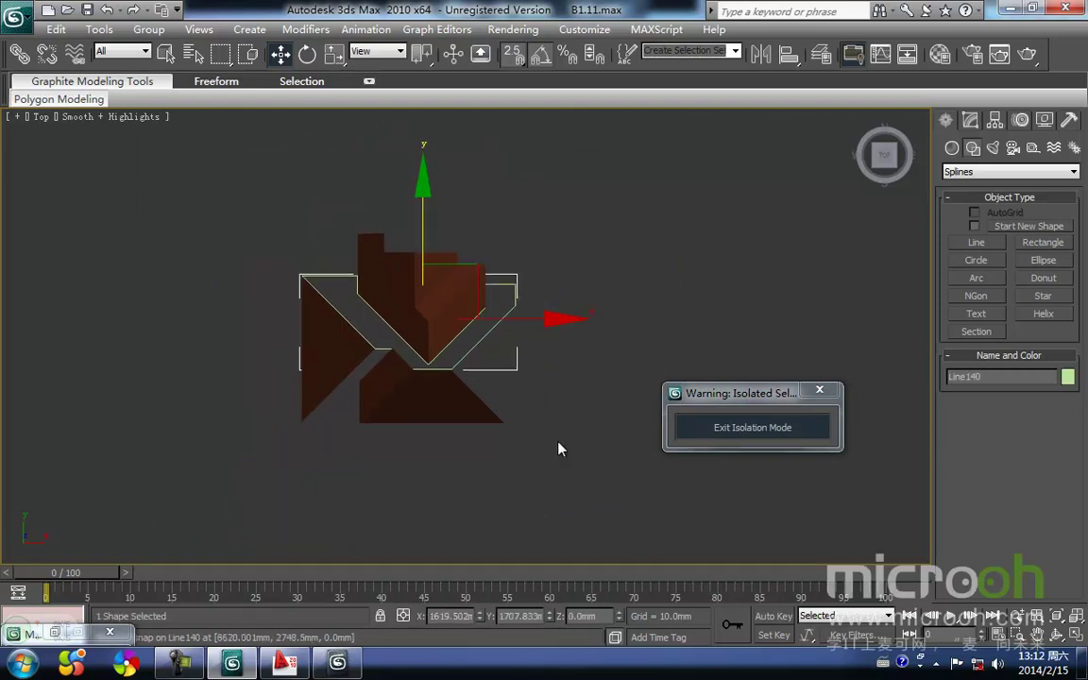
left_click_drag(569, 457, 219, 266)
left_click(722, 428)
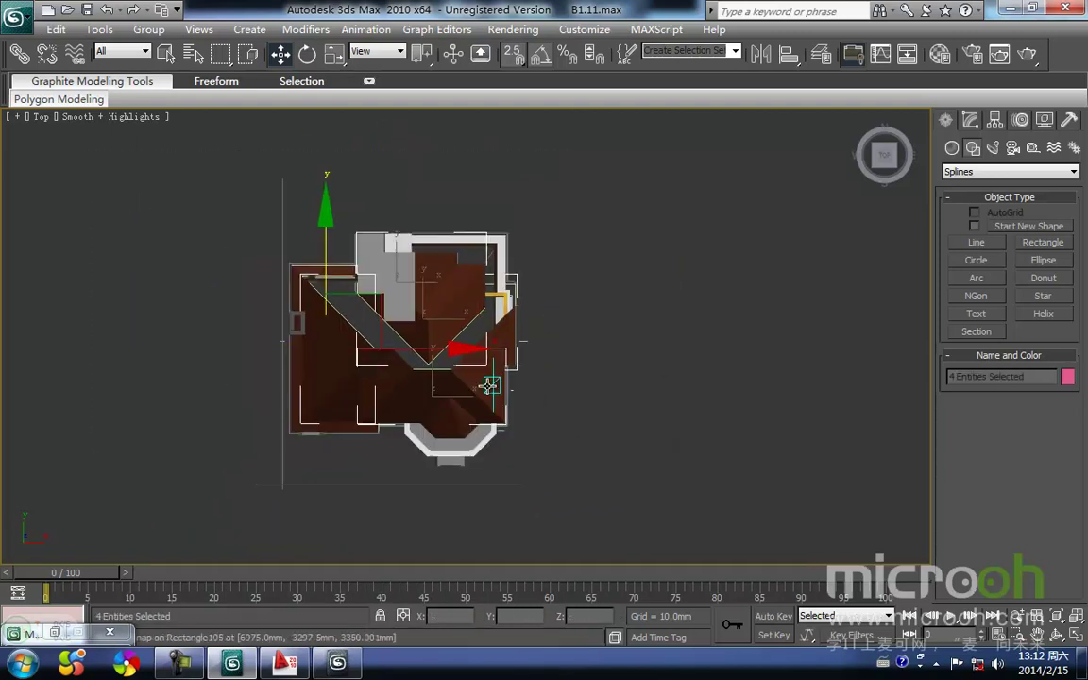
scroll(386, 394, "up", 2)
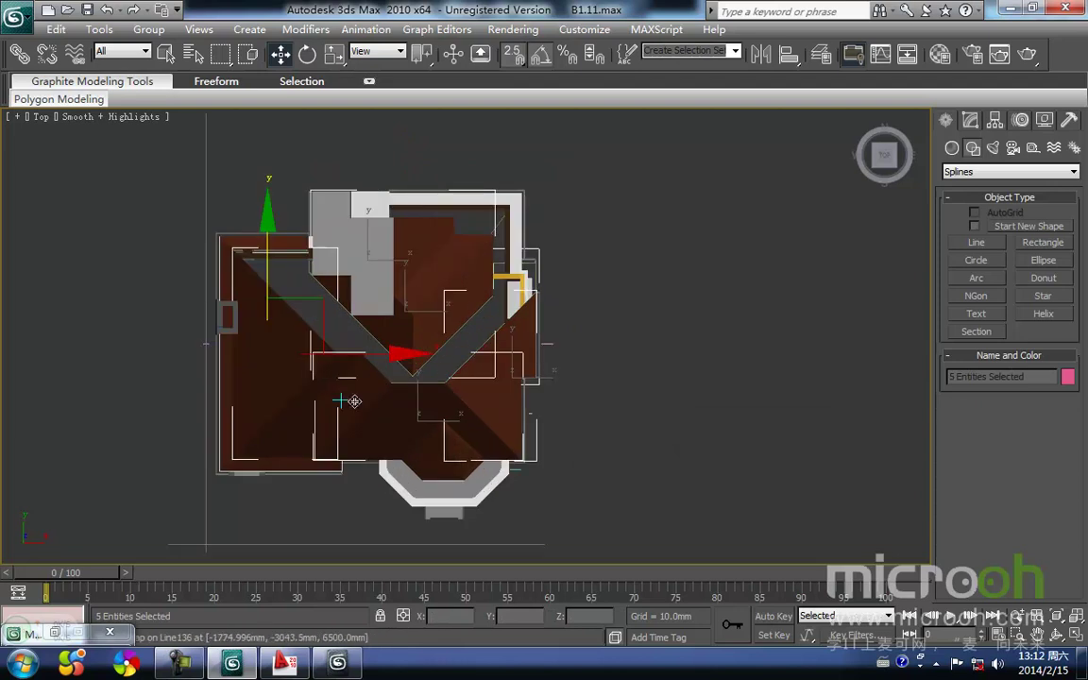
key("F3")
scroll(340, 408, "up", 3)
mouse_move(337, 408)
middle_mouse_down()
mouse_move(407, 346)
mouse_move(500, 318)
middle_mouse_up()
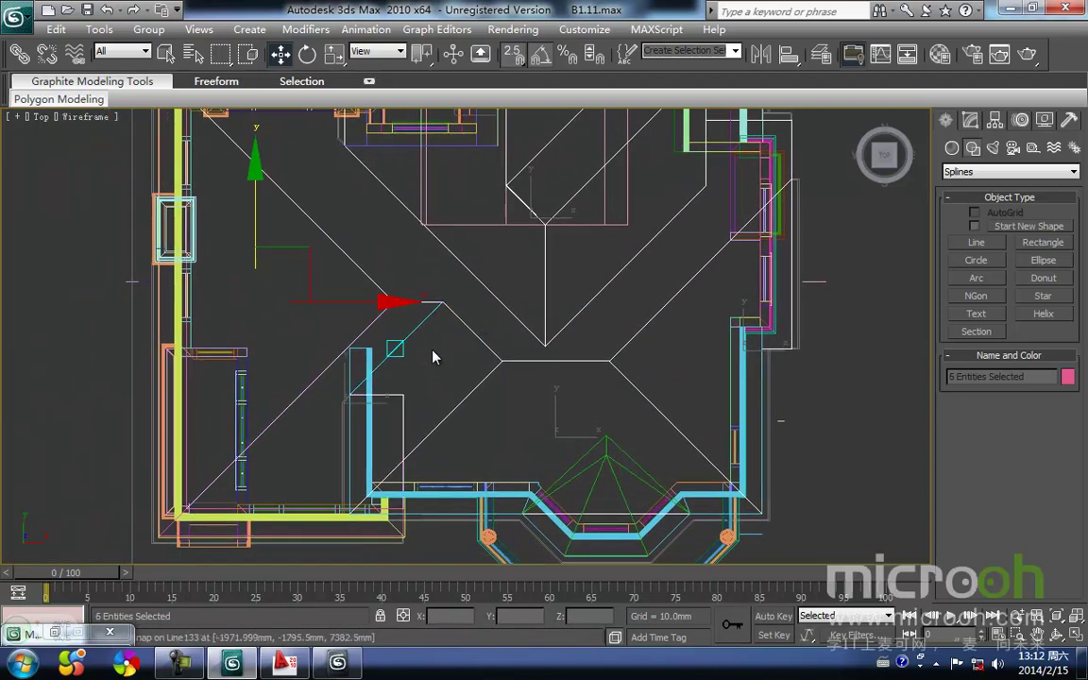
key("alt+q")
middle_click_drag(651, 270, 531, 322)
Raise the new outline in the front view to the left roof's eave height at Z 4348 mm.
left_click(536, 279)
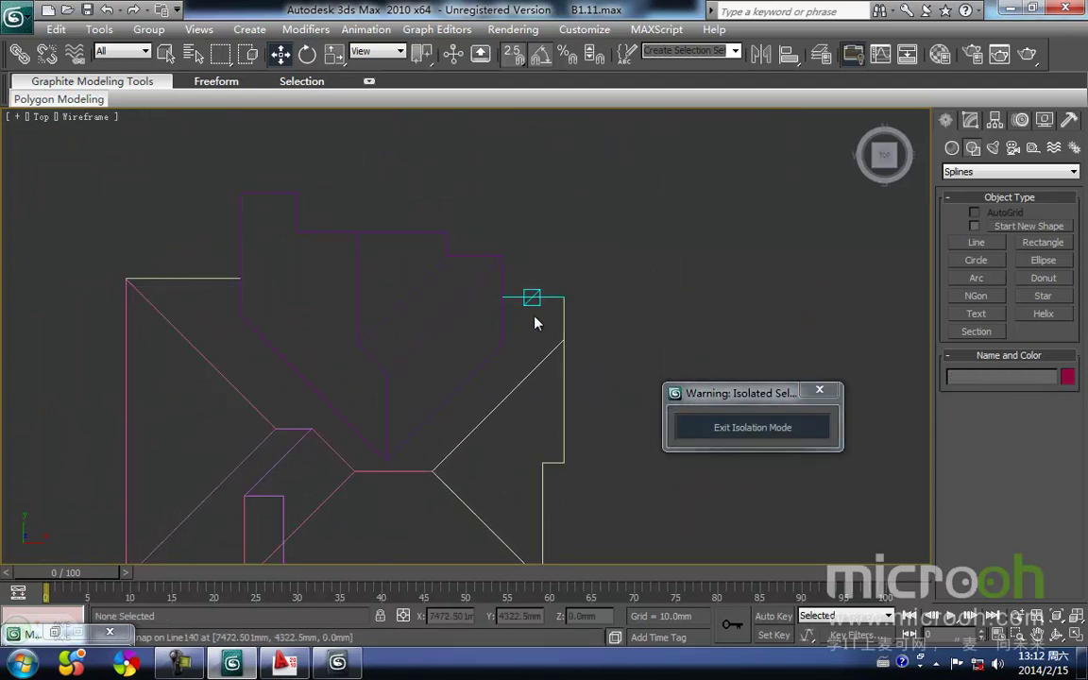
key("F3")
left_click(581, 321)
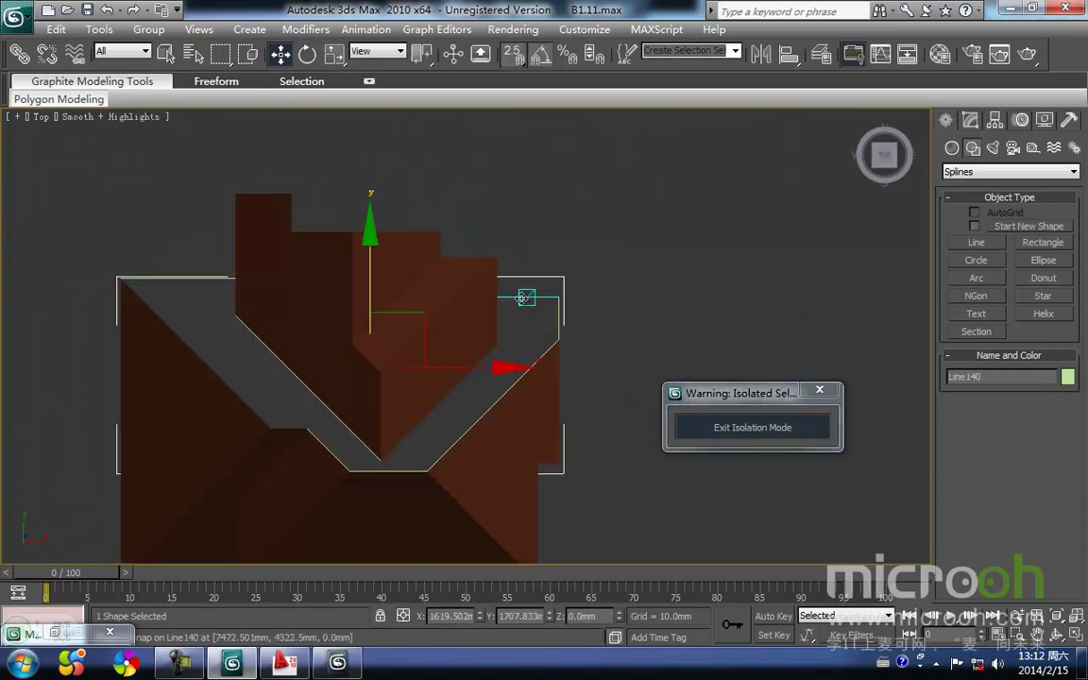
key("f")
key("F3")
middle_click_drag(372, 391, 377, 443)
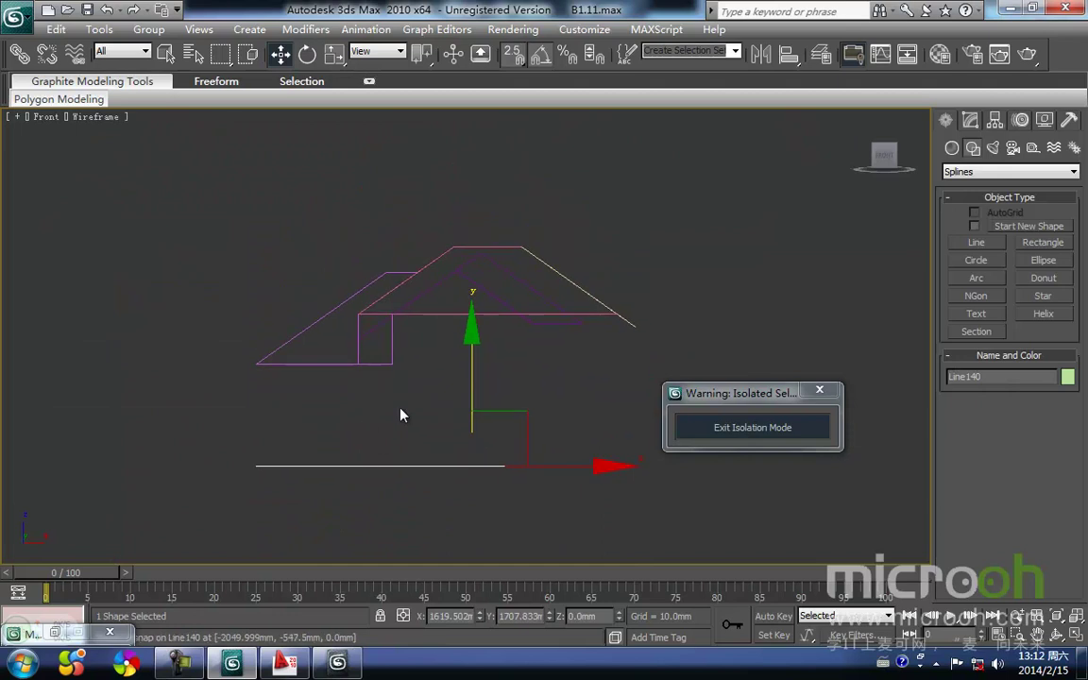
mouse_move(466, 386)
left_mouse_down()
mouse_move(482, 321)
mouse_move(342, 381)
left_mouse_up()
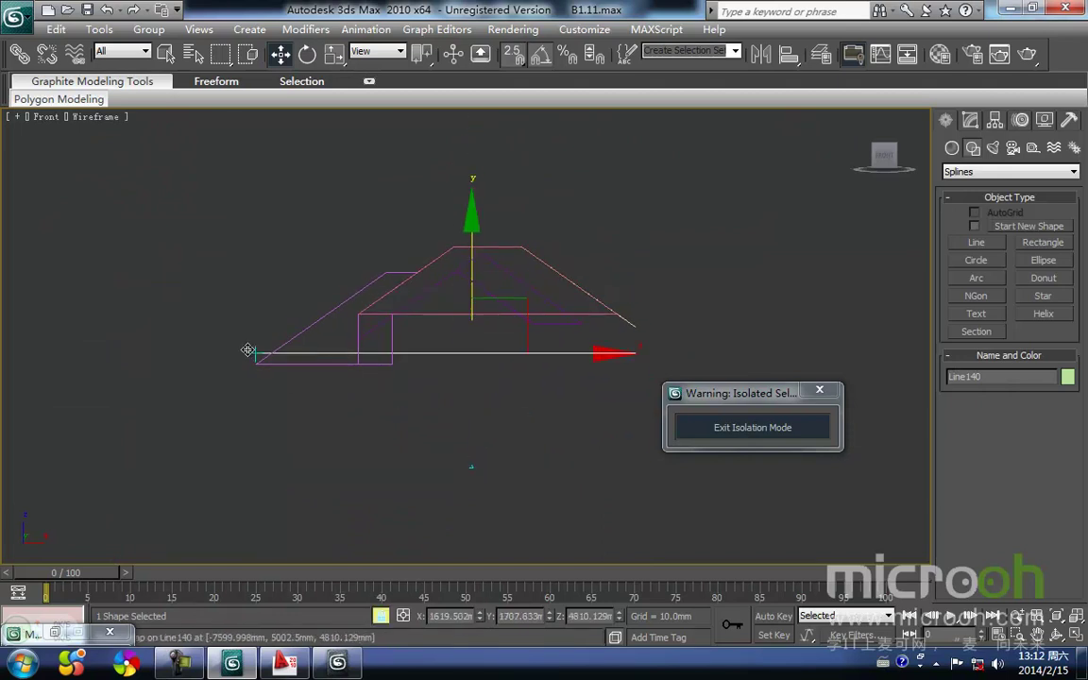
Start editing the outline's vertices in the top view.
middle_click_drag(585, 411, 443, 373)
key("t")
key("z")
scroll(468, 401, "down", 2)
scroll(471, 386, "down", 1)
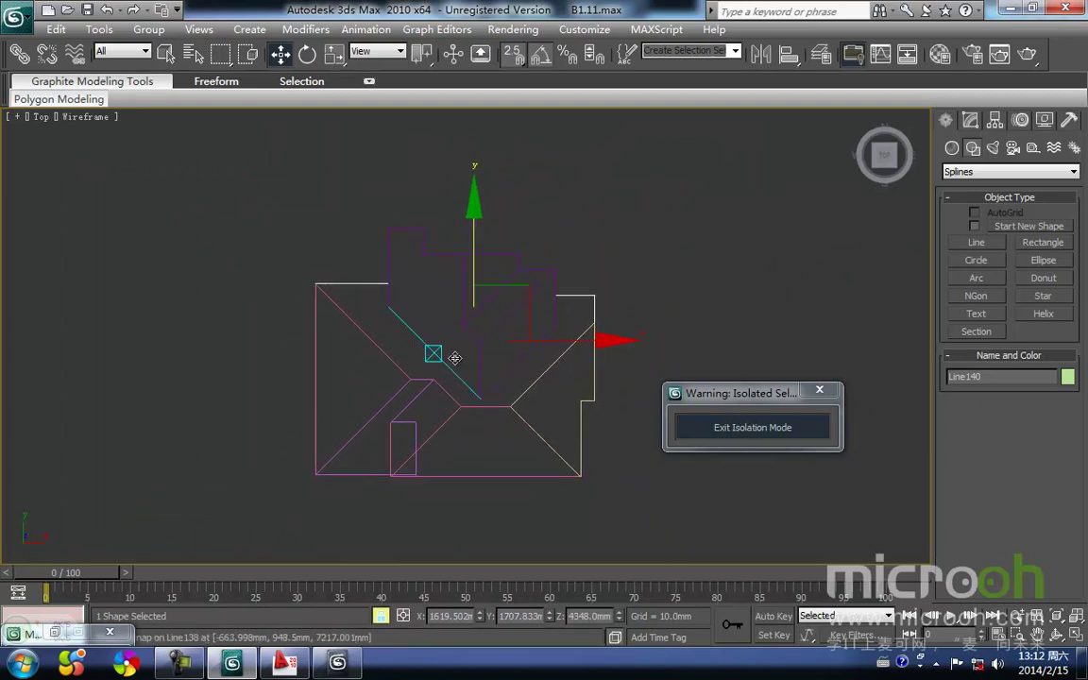
key("1")
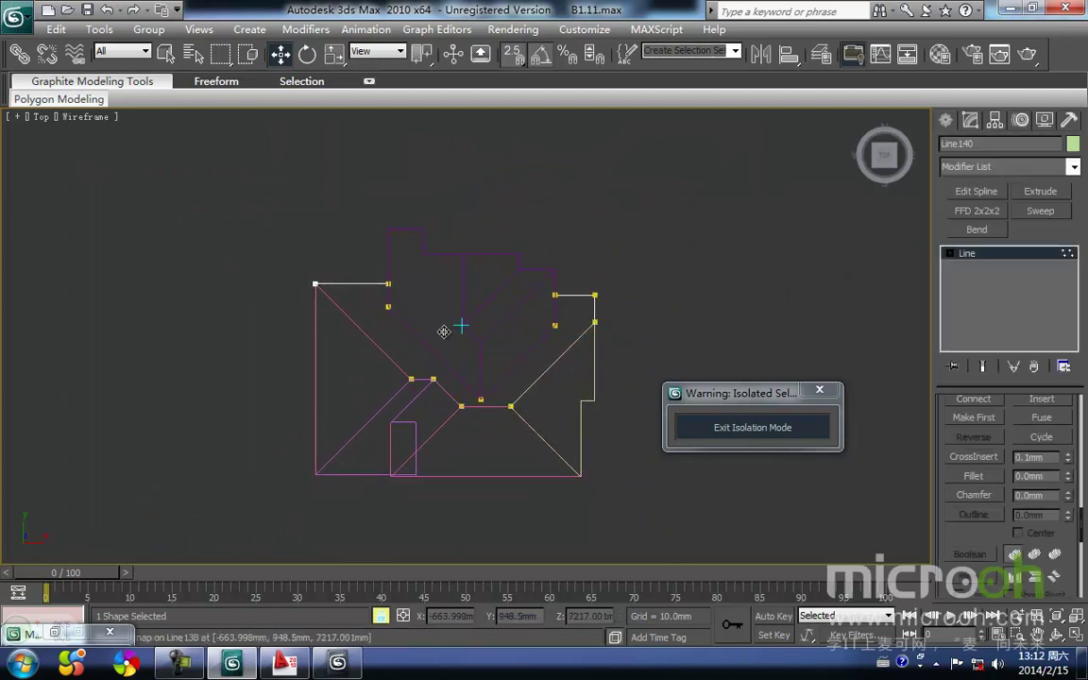
Select the two vertices of the outline's upper-left edge and check their height in the front view.
mouse_move(382, 290)
middle_mouse_down()
mouse_move(567, 298)
mouse_move(517, 360)
mouse_move(446, 381)
mouse_move(328, 225)
mouse_move(442, 335)
mouse_move(614, 427)
middle_mouse_up()
scroll(355, 265, "up", 2)
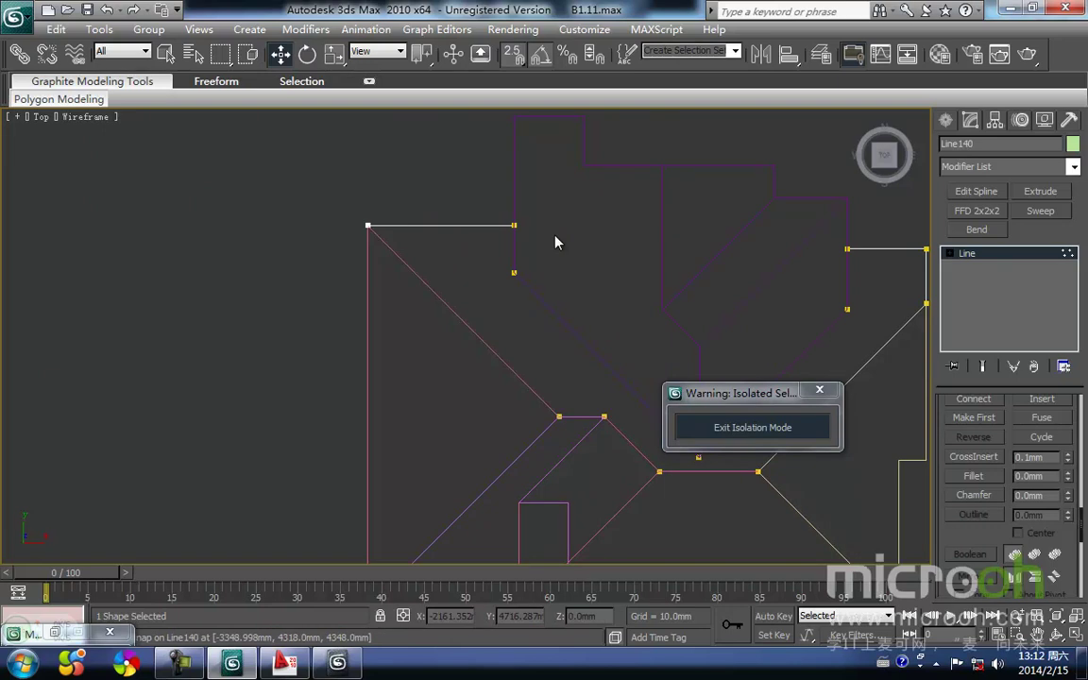
scroll(455, 348, "down", 1)
middle_click_drag(447, 319, 405, 379)
scroll(455, 335, "up", 1)
scroll(405, 368, "down", 1)
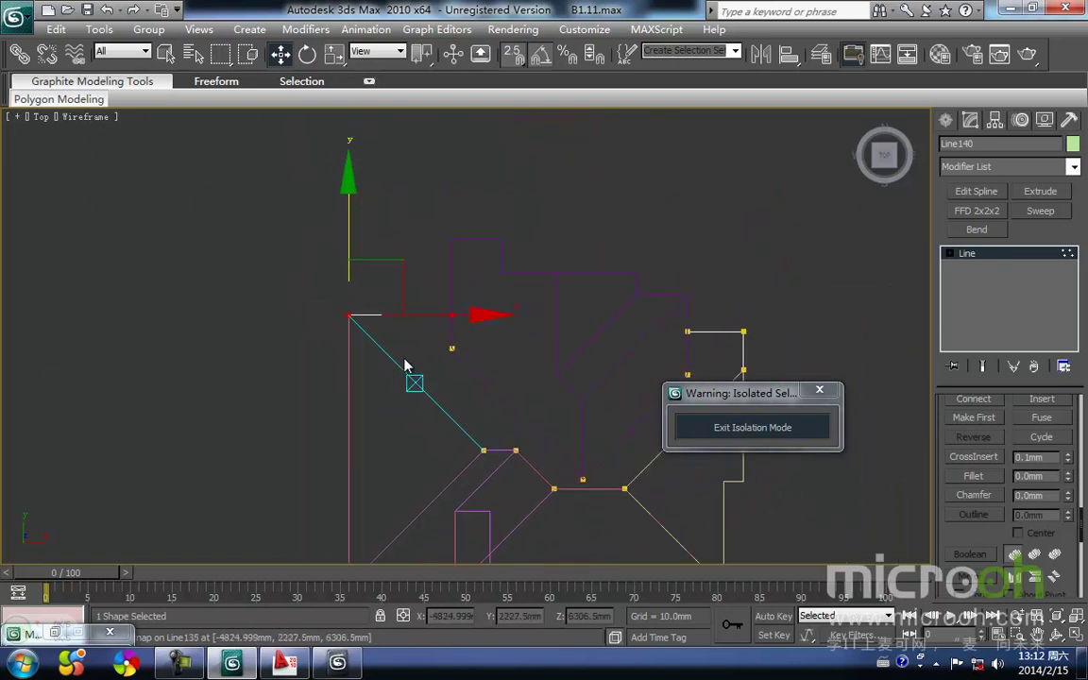
key("f")
key("z")
scroll(428, 330, "down", 7)
middle_click_drag(509, 331, 413, 347)
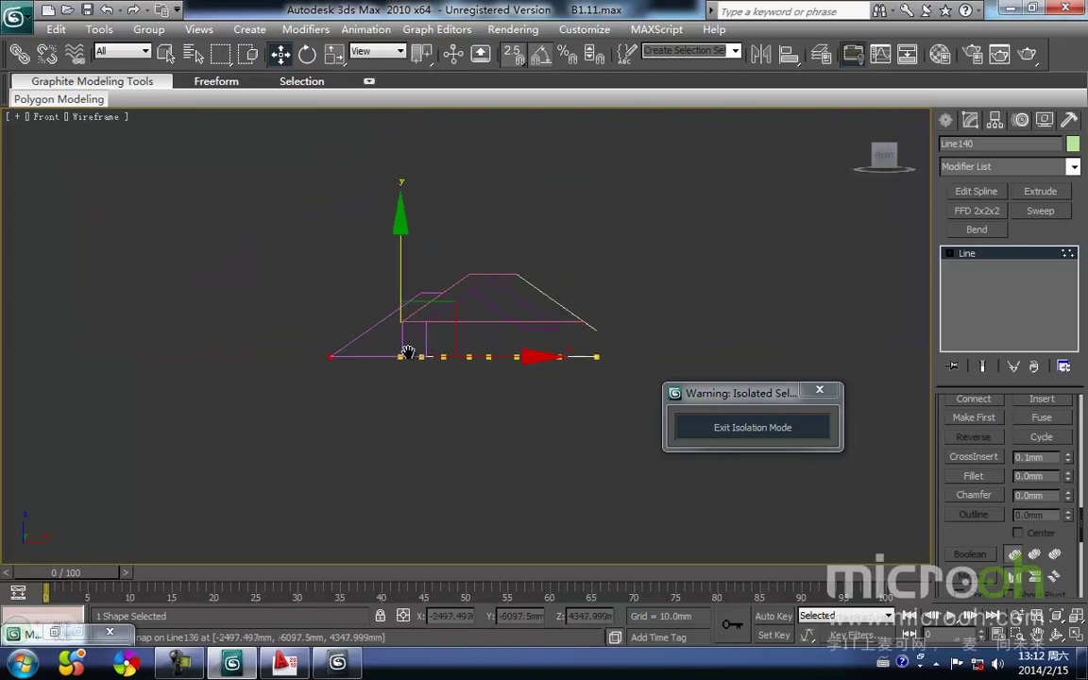
Examine in a rotated view how the outline's upper-left corner meets the adjoining roof piece.
key("t")
scroll(406, 357, "up", 3)
scroll(416, 383, "down", 3)
middle_click_drag(483, 408, 357, 321, "alt")
scroll(430, 360, "up", 3)
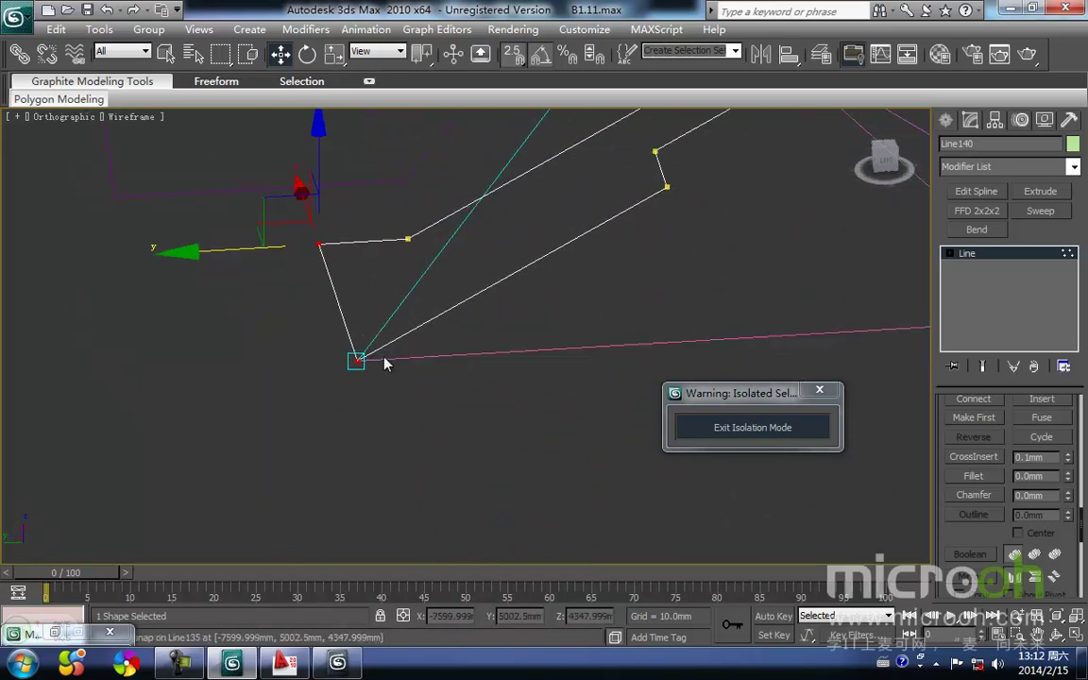
middle_click_drag(289, 300, 349, 437)
scroll(349, 437, "down", 5)
middle_click_drag(349, 507, 344, 453)
scroll(477, 364, "up", 2)
middle_click_drag(448, 395, 392, 424)
Raise the two vertices at the inner end of the upper-left edge to the central roof's eave at Z 5337 mm.
key("t")
key("z")
scroll(437, 383, "down", 5)
middle_click_drag(479, 391, 320, 323)
scroll(377, 380, "up", 2)
scroll(317, 349, "down", 2)
left_click_drag(390, 376, 353, 234)
middle_click_drag(415, 315, 285, 333)
scroll(303, 332, "down", 2)
key("f")
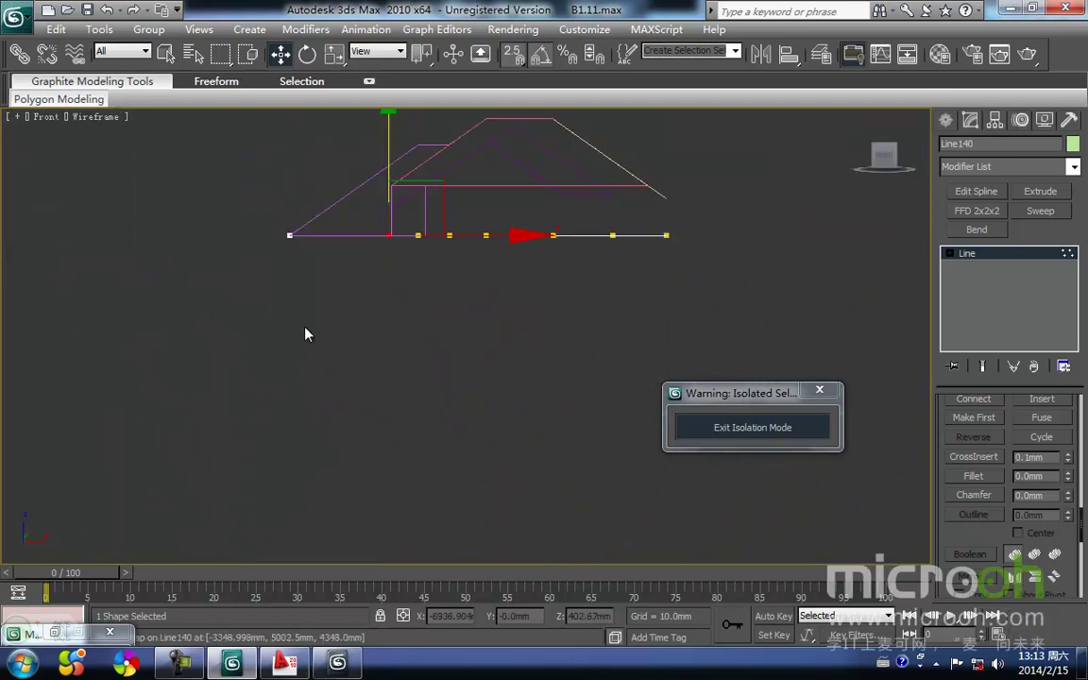
scroll(350, 359, "up", 5)
middle_click_drag(376, 394, 340, 316)
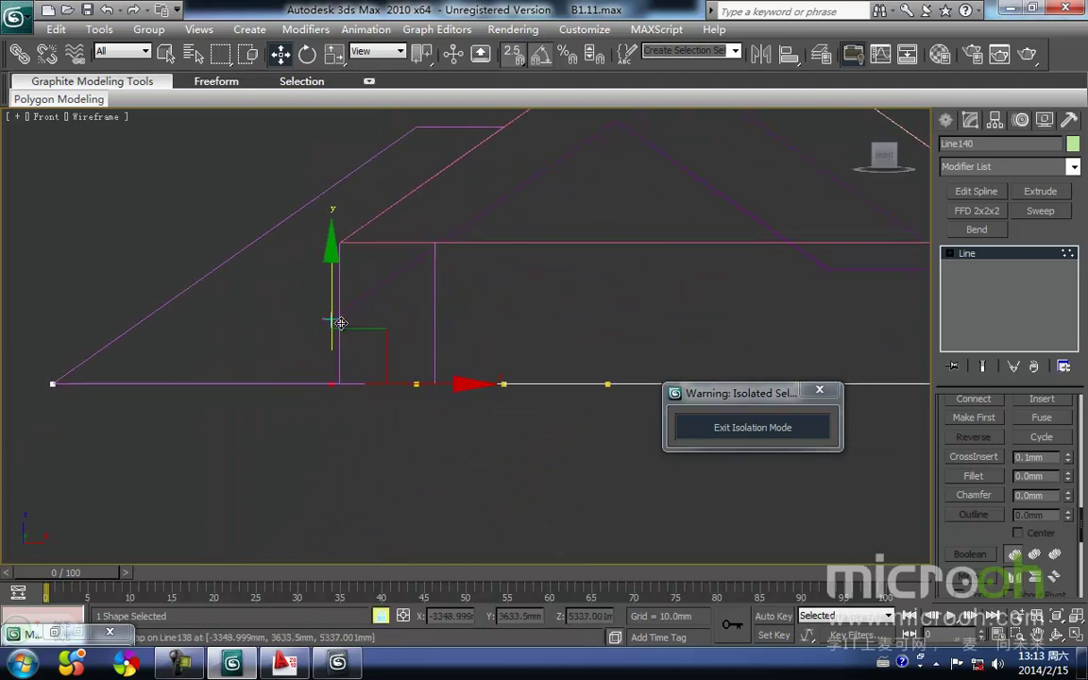
left_click_drag(330, 323, 331, 321)
Raise the outline's two left ridge vertices in the front view to the height of the left roof's ridge.
middle_click_drag(442, 360, 289, 369)
key("t")
key("z")
scroll(435, 357, "down", 3)
scroll(434, 357, "down", 3)
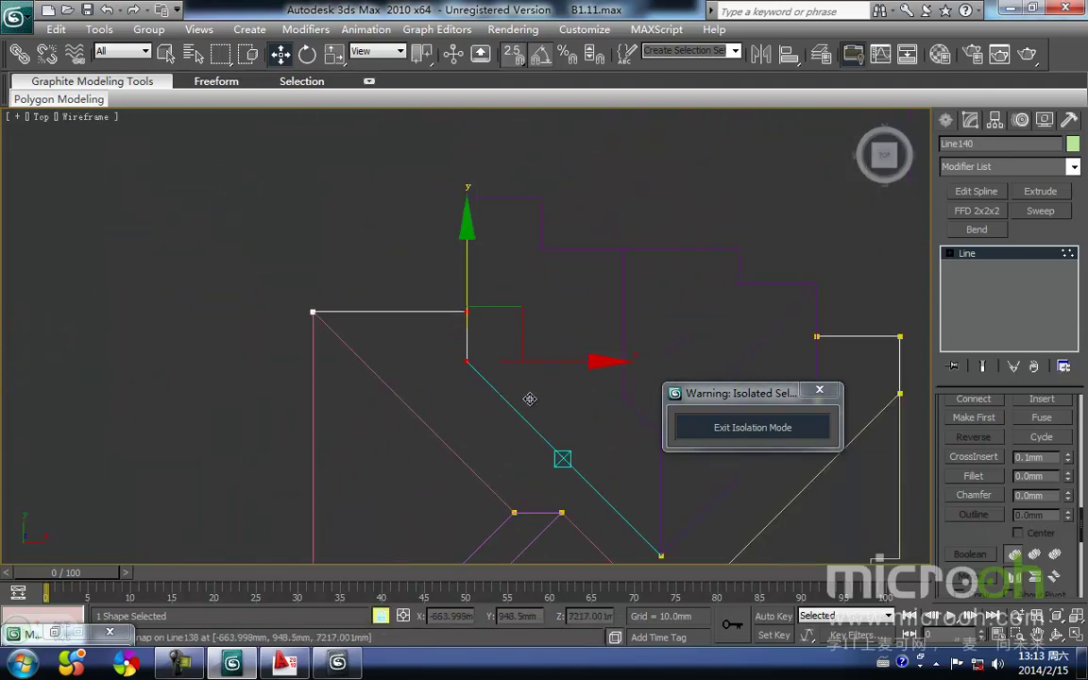
scroll(437, 366, "down", 2)
middle_click_drag(489, 428, 357, 412)
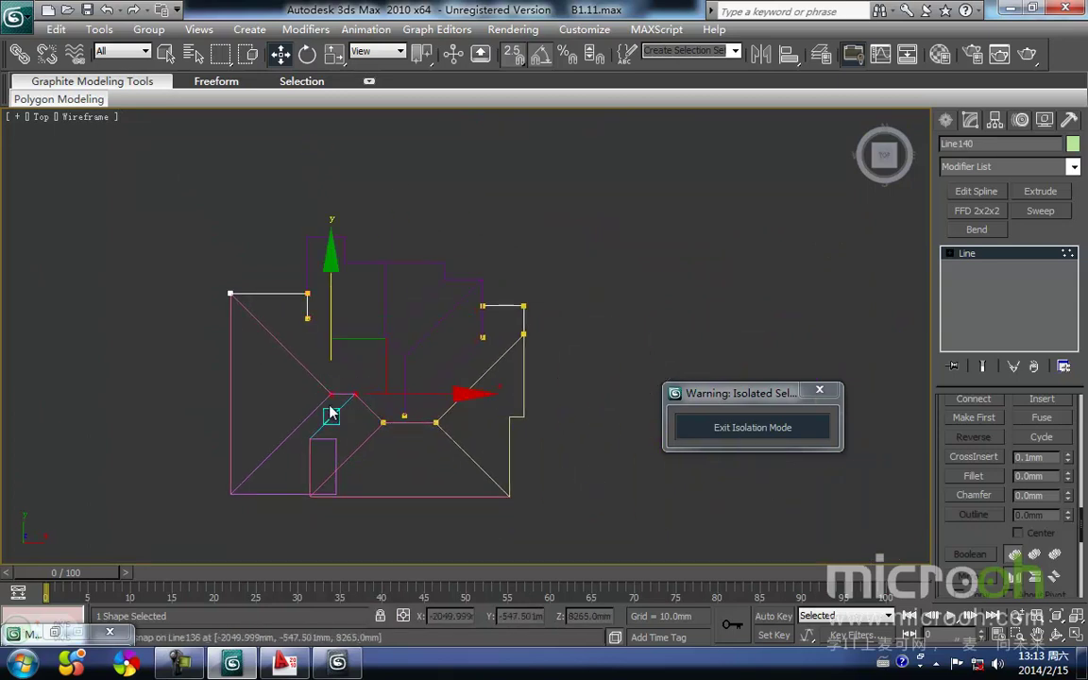
scroll(335, 382, "up", 3)
middle_click_drag(201, 452, 418, 440)
key("f")
scroll(417, 328, "down", 3)
scroll(419, 440, "down", 3)
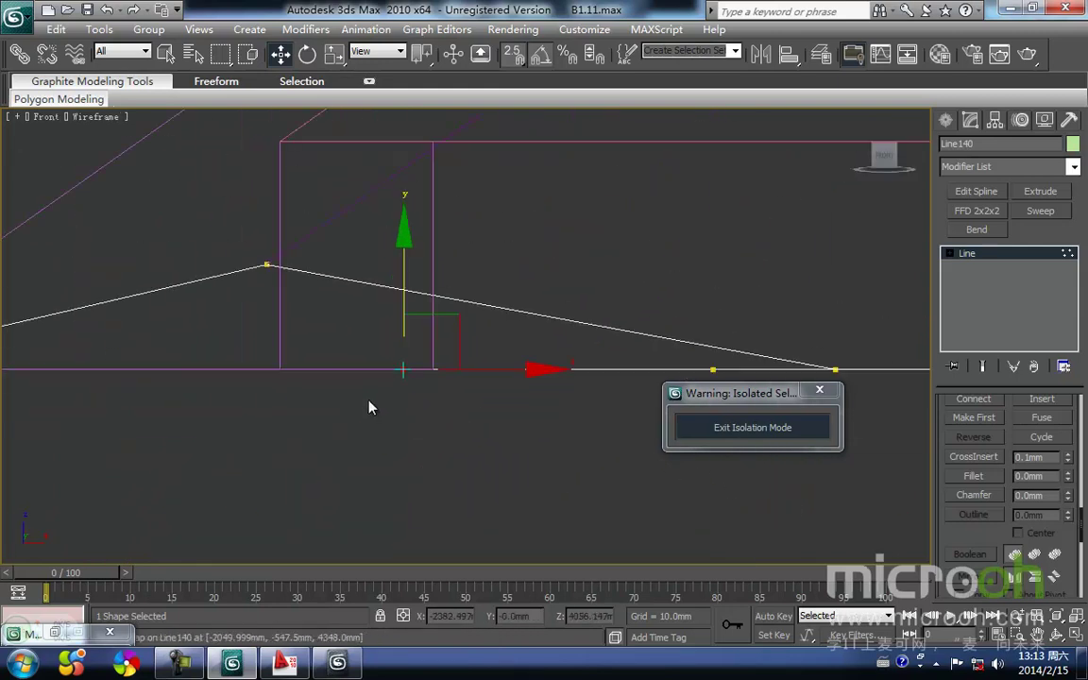
middle_click_drag(403, 308, 414, 456)
left_click_drag(369, 406, 431, 196)
middle_click_drag(472, 316, 619, 488)
scroll(406, 453, "down", 3)
left_click_drag(618, 490, 545, 489, "alt")
key("f")
key("z")
scroll(386, 314, "down", 4)
scroll(386, 315, "up", 2)
left_click_drag(415, 346, 416, 305)
Raise the outline's two main ridge vertices in the front view to the height of the front roof's ridge.
scroll(425, 340, "down", 4)
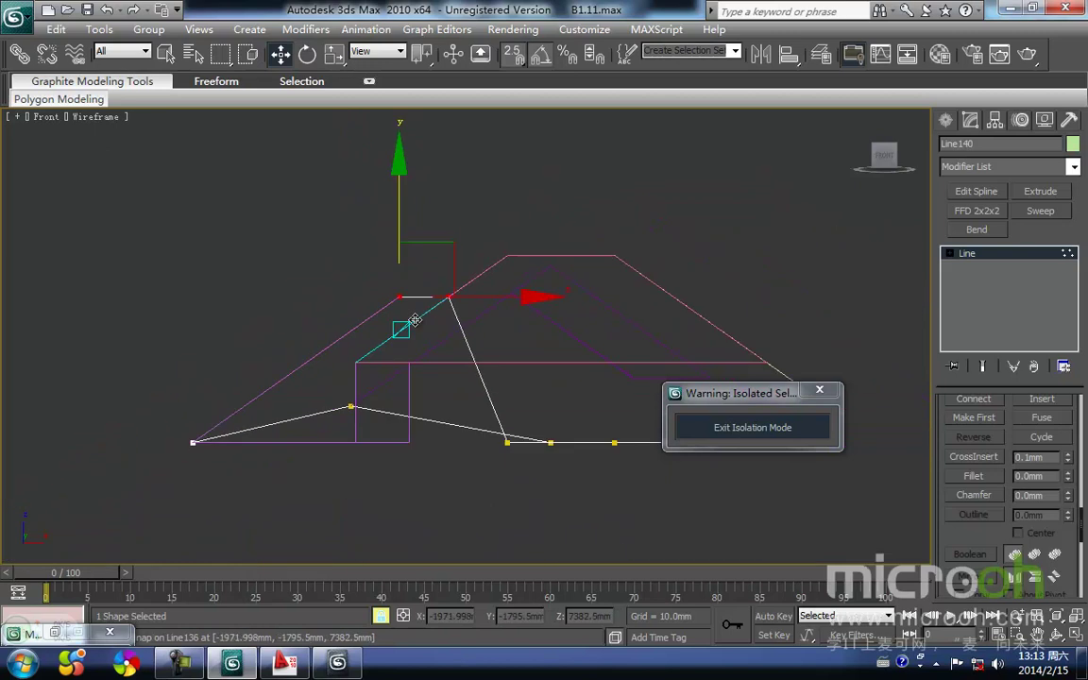
key("t")
scroll(455, 373, "up", 4)
scroll(454, 368, "down", 6)
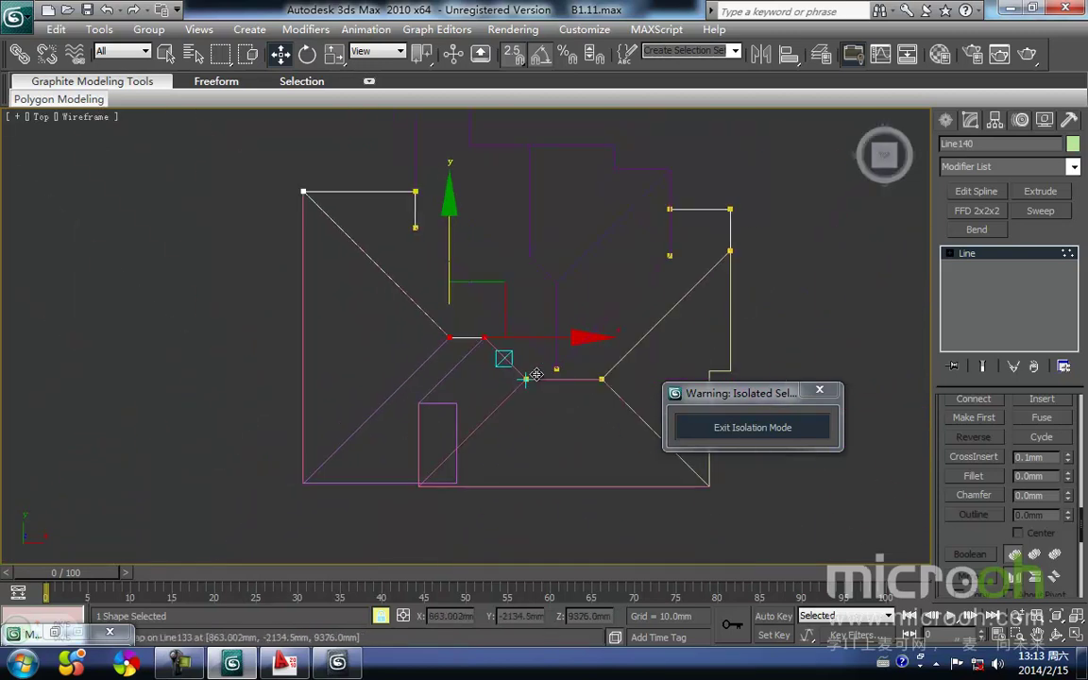
middle_click_drag(524, 378, 395, 349)
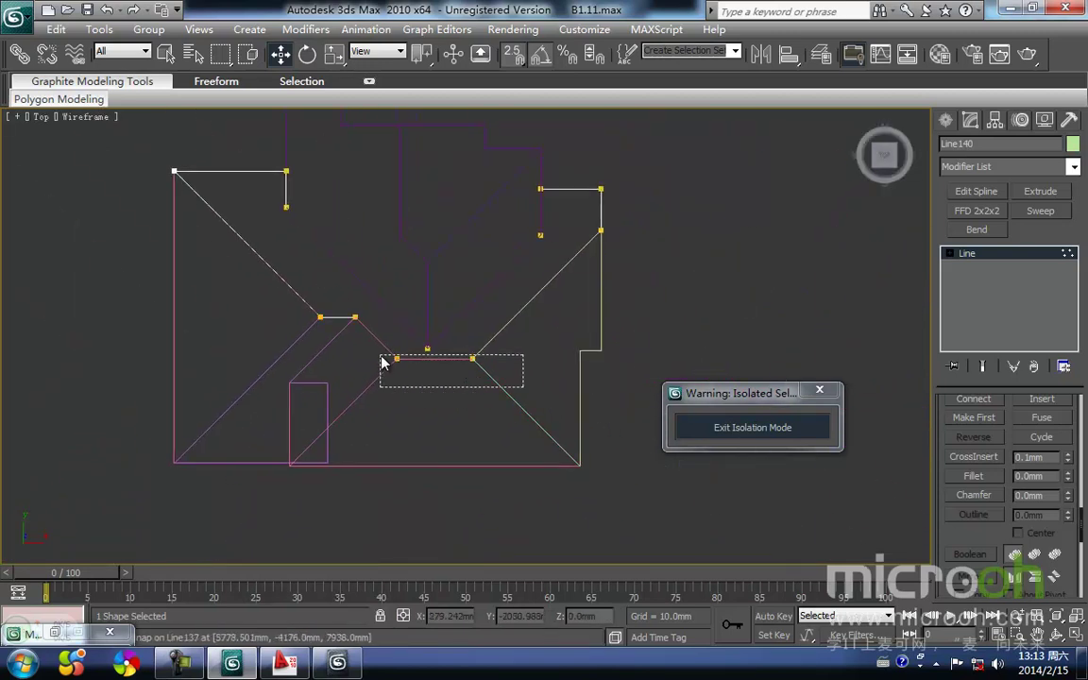
key("f")
scroll(405, 296, "up", 5)
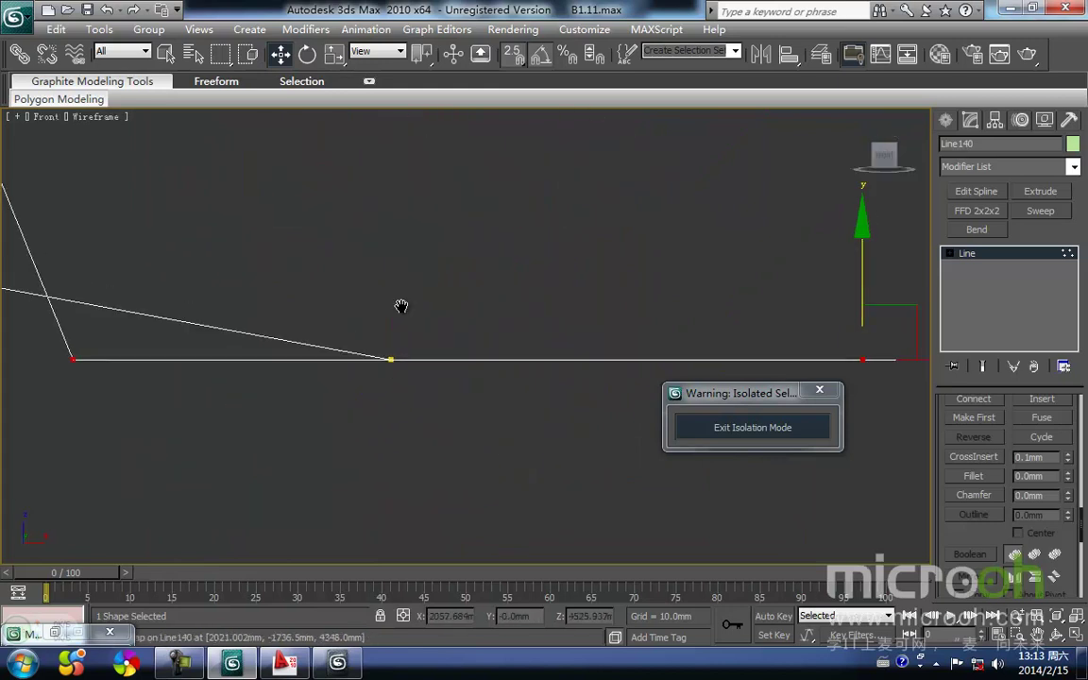
scroll(387, 397, "down", 5)
left_click_drag(491, 336, 391, 244)
Raise the vertex at the tip of the central V to the central roof's ridge end at Z 9097 mm.
key("t")
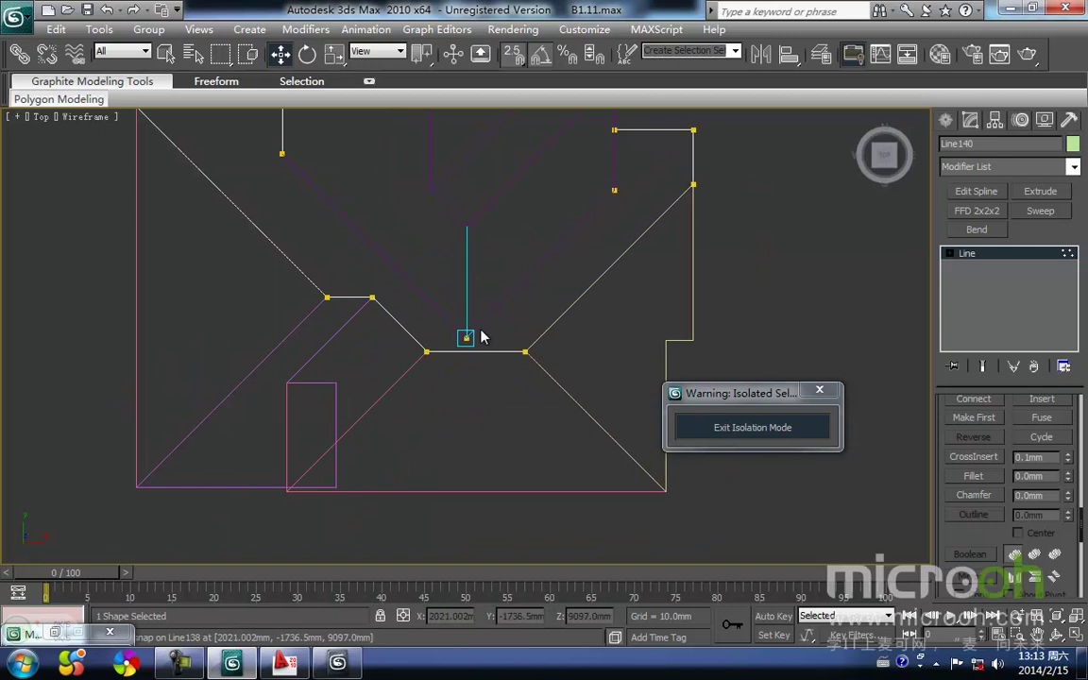
key("f")
scroll(443, 364, "down", 2)
scroll(431, 381, "up", 3)
middle_click_drag(461, 356, 434, 529)
key("space")
left_click_drag(441, 436, 437, 284)
key("t")
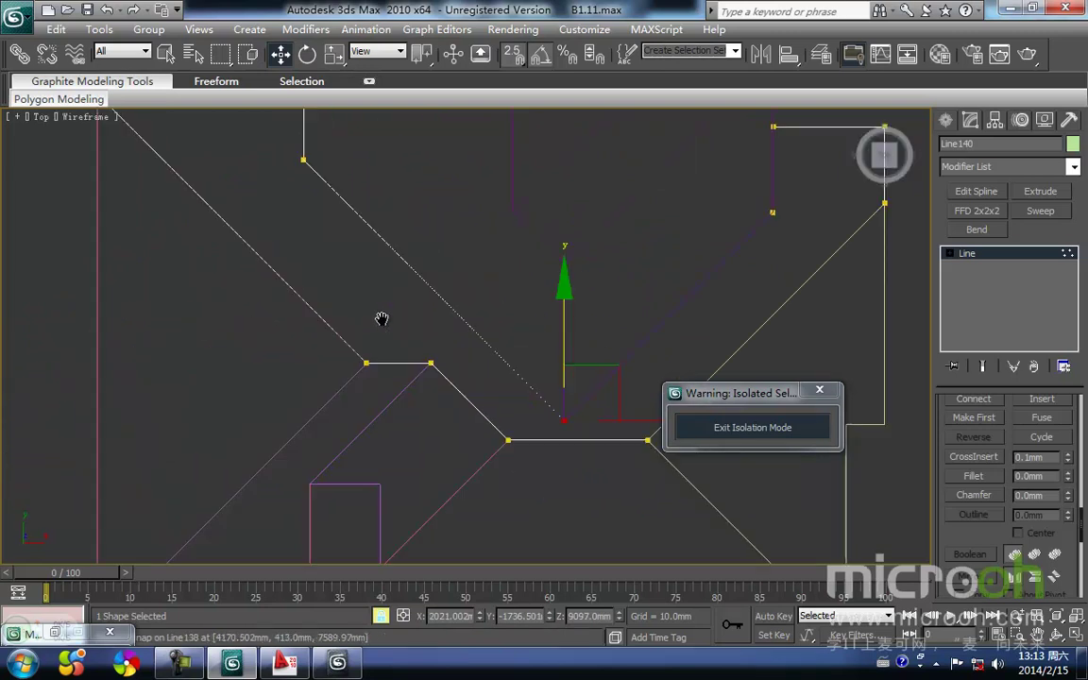
Move the outer vertex of the right inner edge to X 6320 mm, in line with the central roof's corner.
middle_click_drag(516, 392, 432, 405)
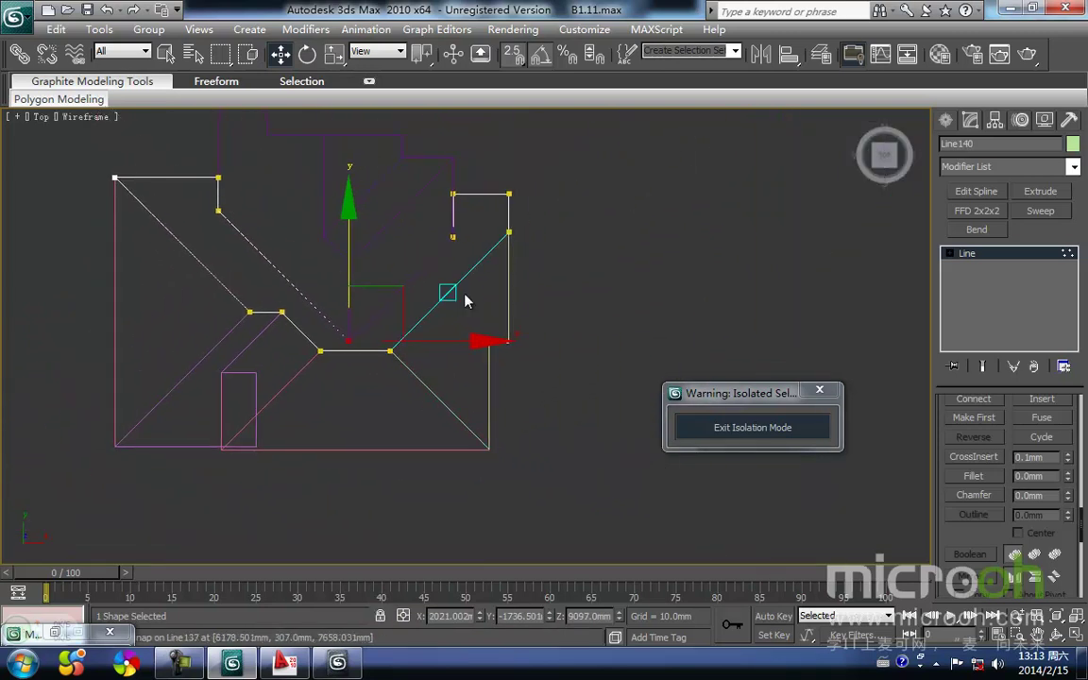
scroll(469, 260, "up", 5)
middle_click_drag(396, 347, 358, 340)
key("f")
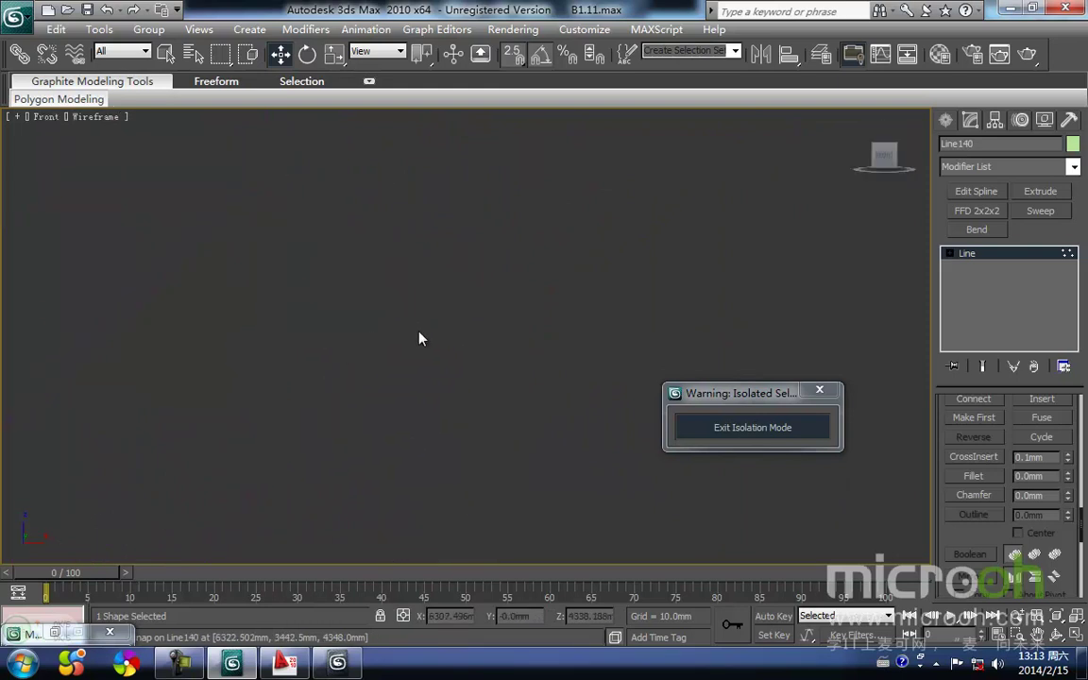
scroll(392, 368, "down", 5)
middle_click_drag(439, 358, 441, 424)
scroll(425, 428, "down", 4)
scroll(451, 415, "up", 4)
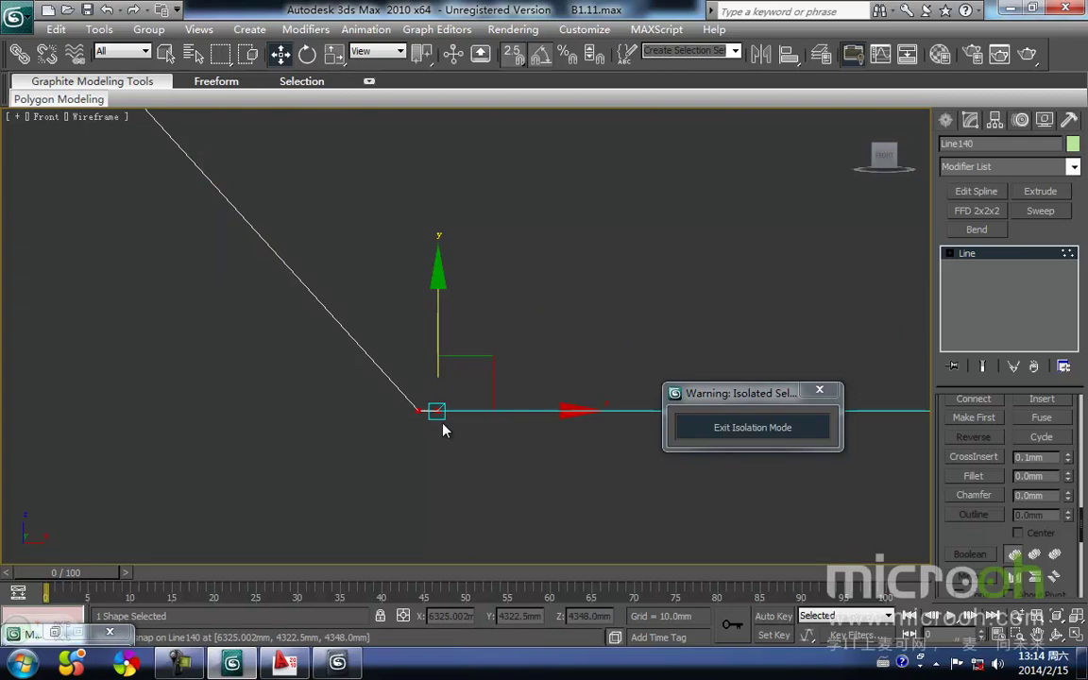
key("t")
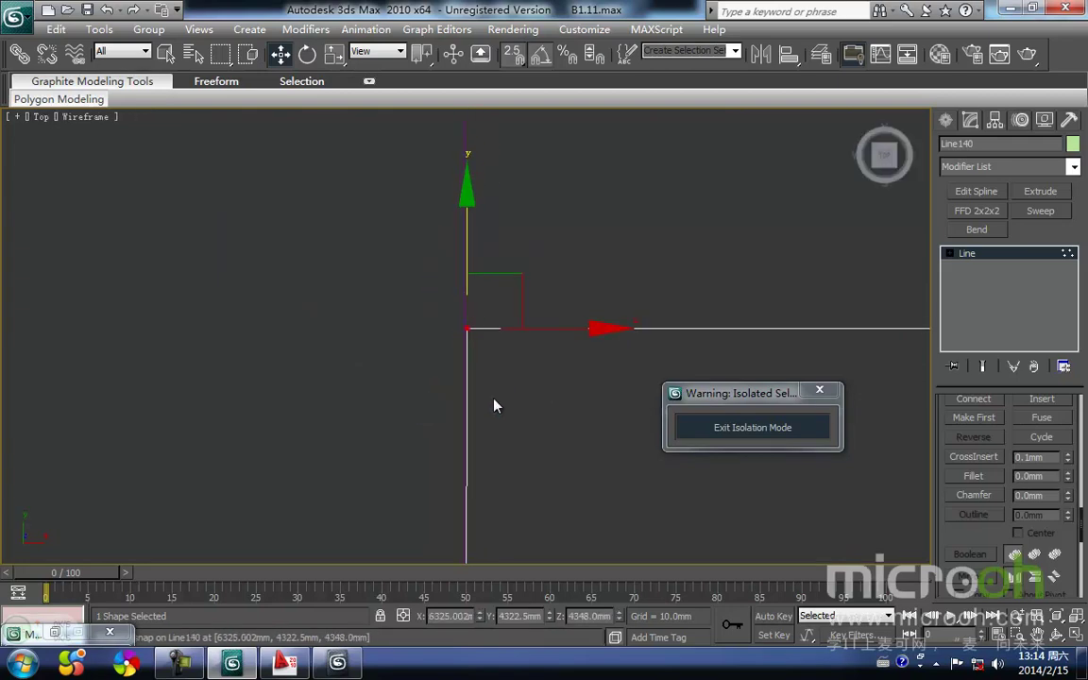
middle_click_drag(494, 451, 464, 347)
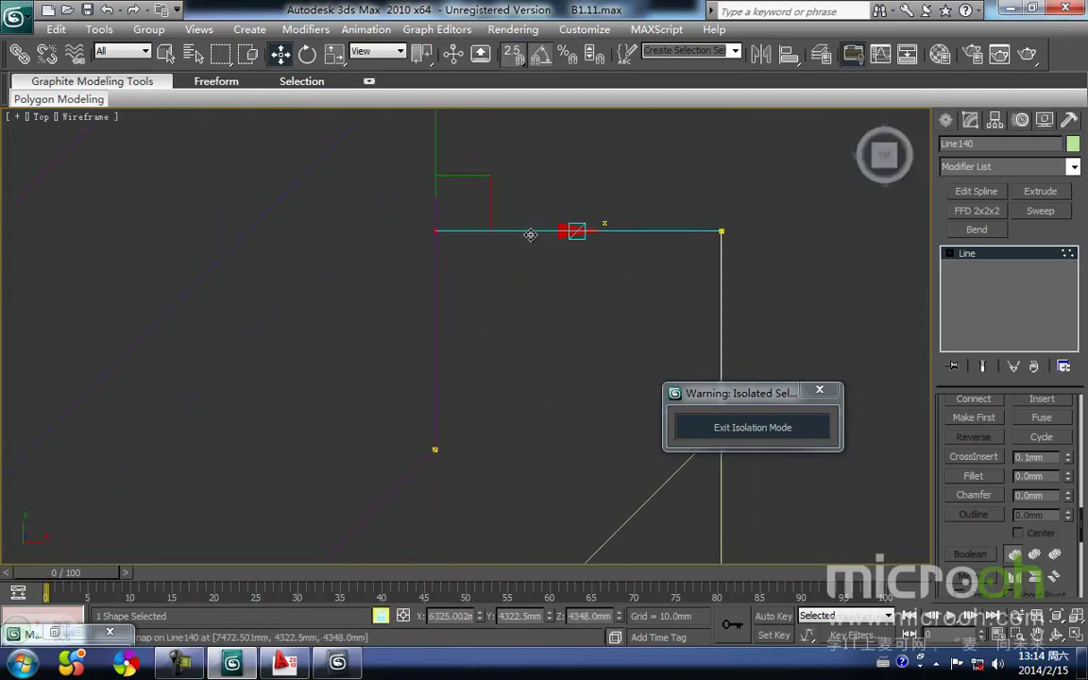
left_click_drag(416, 231, 437, 457)
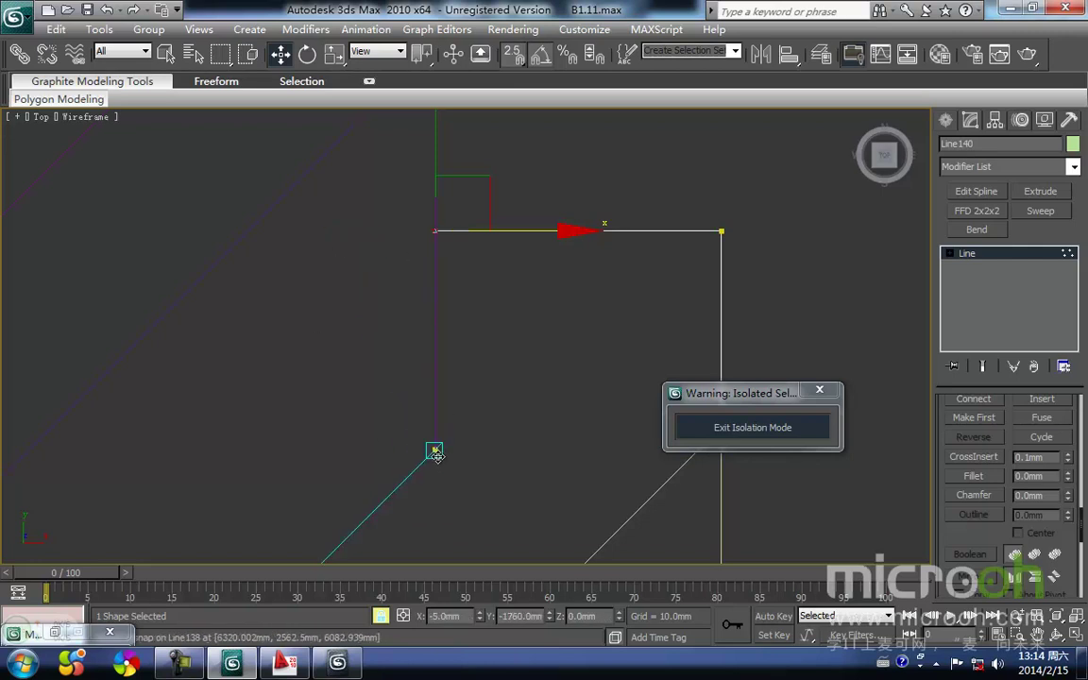
Raise the right inner edge's vertices in the front view to the central roof's eave line.
key("f")
middle_click_drag(396, 196, 408, 454)
left_click_drag(417, 412, 420, 281)
Raise the outline's right outer vertices to the end of the adjoining roof slope at Z 5940 mm.
middle_click_drag(497, 410, 311, 340)
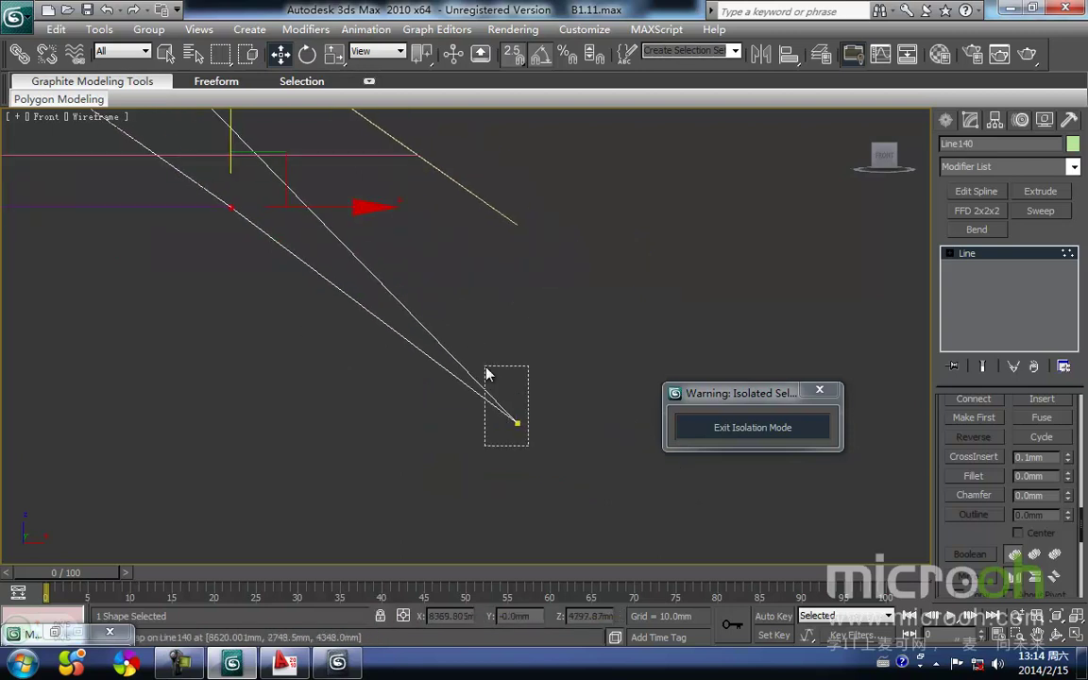
left_click_drag(507, 428, 518, 232)
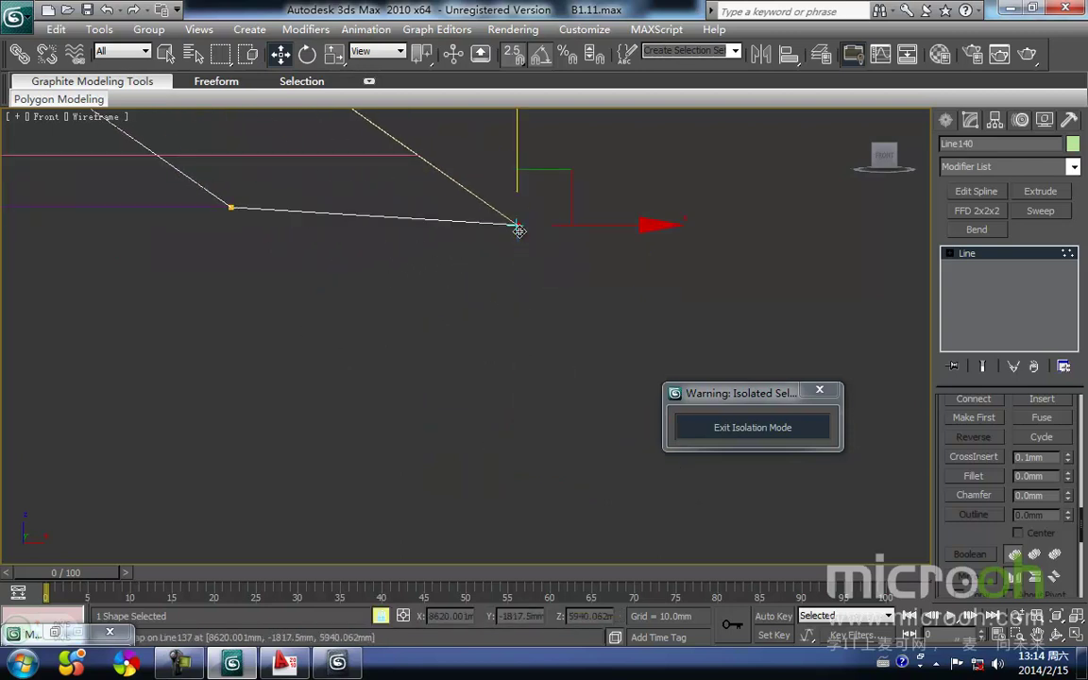
Move the V-side vertex of the left inner edge along Y onto the central roof's corner at Y 3633.5 mm.
key("t")
key("z")
scroll(485, 354, "down", 6)
middle_click_drag(558, 323, 473, 324)
left_click(478, 339)
middle_click_drag(222, 336, 432, 362)
scroll(404, 404, "up", 3)
middle_click_drag(314, 326, 348, 300)
scroll(349, 304, "up", 2)
middle_click_drag(101, 221, 461, 388)
scroll(443, 406, "up", 3)
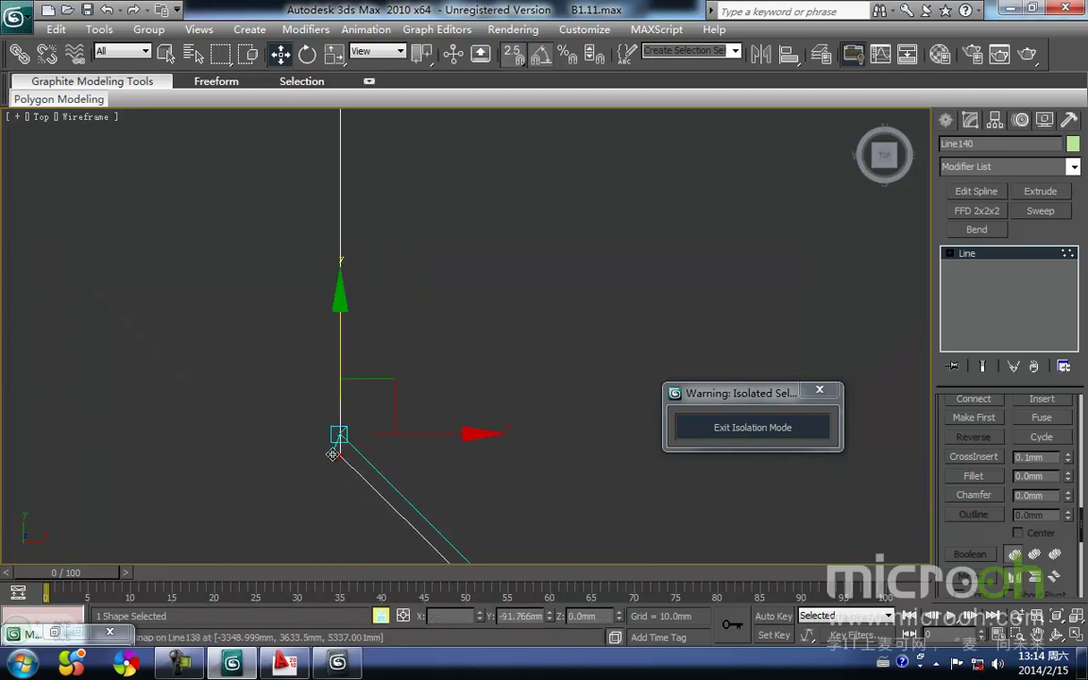
left_click_drag(310, 457, 340, 434)
Fine-adjust the left inner vertex in the front view so it meets the central roof's eave corner.
middle_click_drag(451, 474, 170, 297)
scroll(170, 297, "down", 3)
middle_click_drag(378, 403, 30, 152)
scroll(122, 218, "down", 2)
scroll(456, 417, "up", 2)
middle_click_drag(456, 418, 364, 253)
key("space")
key("f")
middle_click_drag(472, 446, 466, 349)
scroll(434, 414, "up", 6)
middle_click_drag(179, 423, 615, 210)
scroll(525, 220, "up", 3)
middle_click_drag(351, 179, 454, 434)
scroll(343, 381, "up", 4)
mouse_move(230, 367)
middle_mouse_down()
mouse_move(522, 323)
mouse_move(388, 339)
mouse_move(269, 405)
mouse_move(426, 242)
mouse_move(296, 456)
mouse_move(456, 280)
mouse_move(255, 434)
mouse_move(310, 407)
mouse_move(490, 259)
mouse_move(233, 422)
mouse_move(387, 444)
middle_mouse_up()
left_click_drag(386, 438, 413, 394)
key("space")
Lower the outer vertex of the left inner edge in the front view to the left roof's eave at Z 4348 mm.
scroll(406, 415, "down", 8)
middle_click_drag(488, 401, 770, 449, "alt")
mouse_move(566, 406)
middle_mouse_down()
mouse_move(472, 446)
mouse_move(493, 360)
middle_mouse_up()
scroll(422, 460, "up", 3)
key("f")
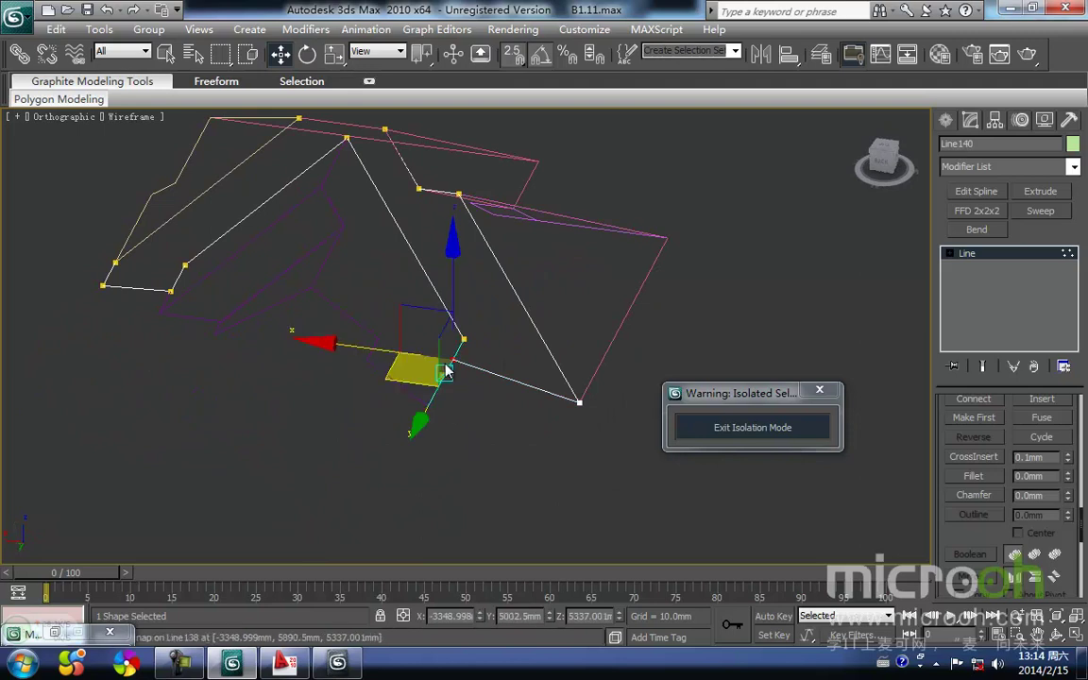
scroll(374, 358, "up", 5)
middle_click_drag(401, 404, 458, 388)
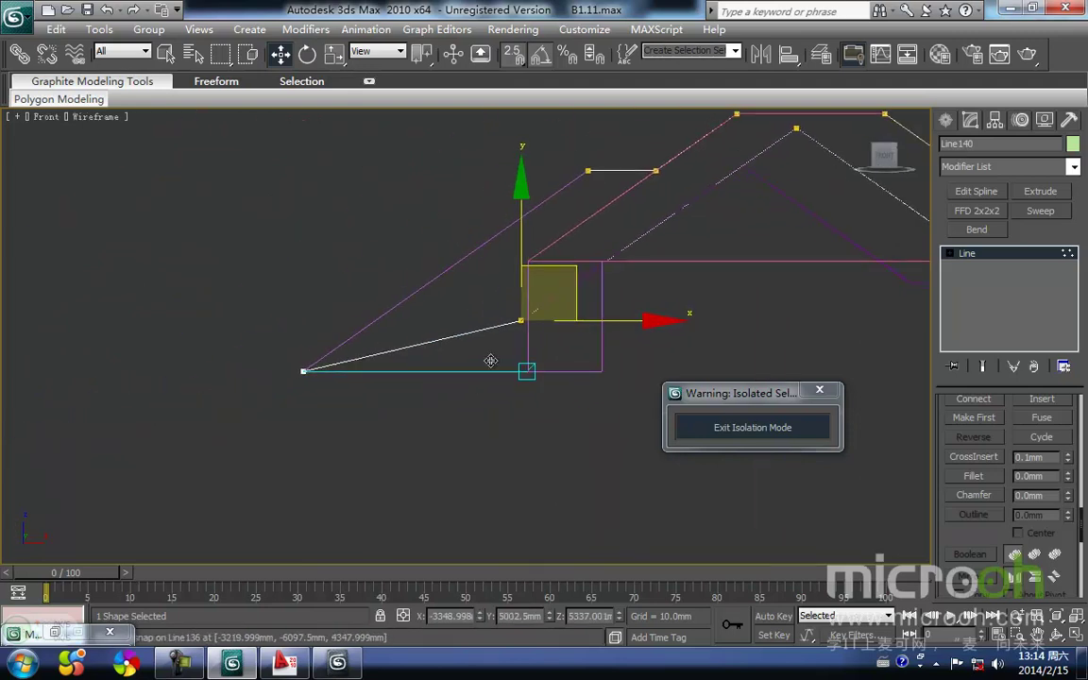
mouse_move(520, 326)
left_mouse_down()
mouse_move(364, 387)
mouse_move(439, 253)
left_mouse_up()
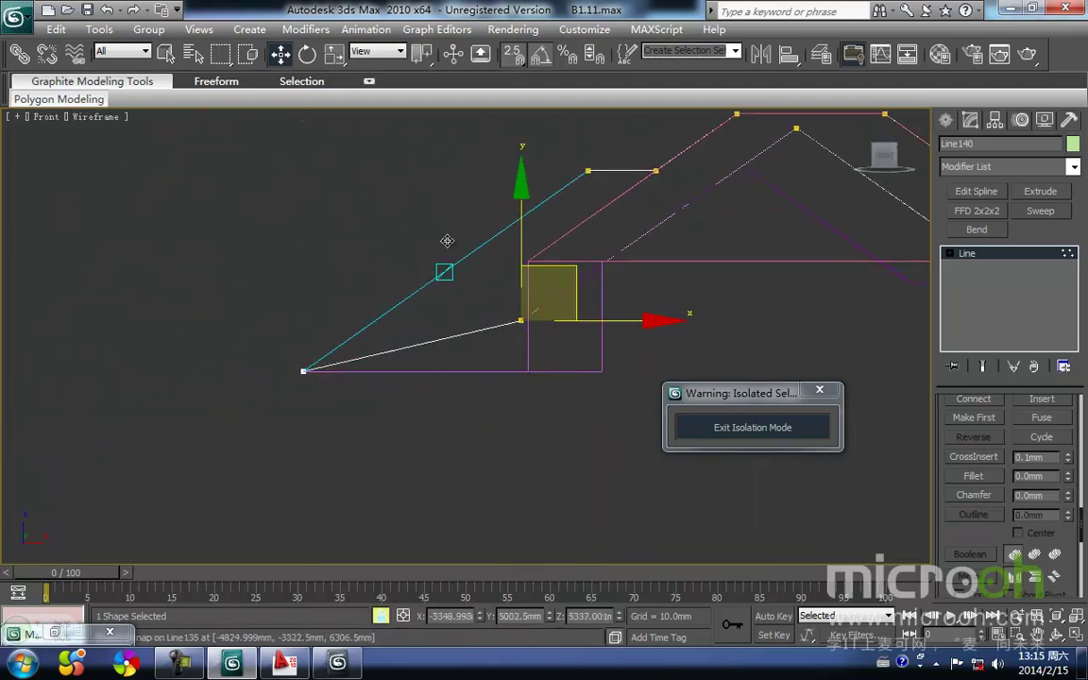
mouse_move(516, 335)
left_mouse_down()
mouse_move(412, 371)
mouse_move(286, 390)
mouse_move(302, 372)
left_mouse_up()
Turn the closed roof outline into a surface with the Edit Mesh modifier and check it in shaded display.
middle_click_drag(525, 373, 730, 422)
scroll(384, 373, "down", 3)
middle_click_drag(527, 449, 444, 437, "alt")
key("f")
middle_click_drag(354, 384, 354, 417, "alt")
key("F3")
middle_click_drag(430, 416, 322, 441)
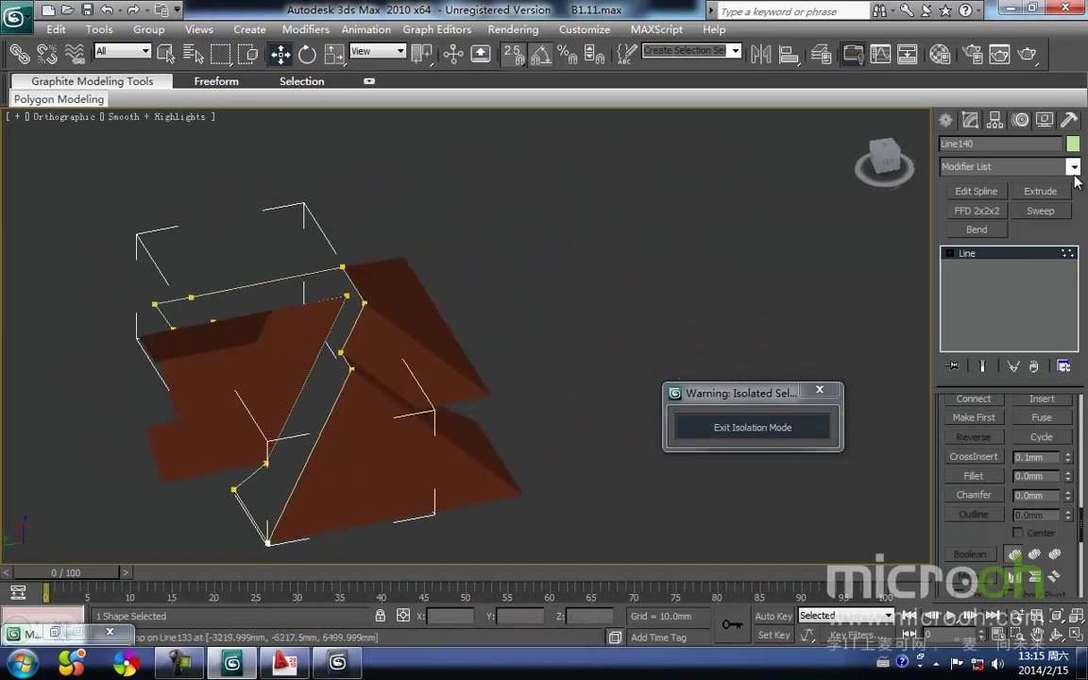
left_click(1073, 167)
left_click(1043, 184)
middle_click_drag(475, 309, 418, 302)
left_click(494, 396)
middle_click_drag(420, 459, 428, 432, "alt")
left_click(429, 431)
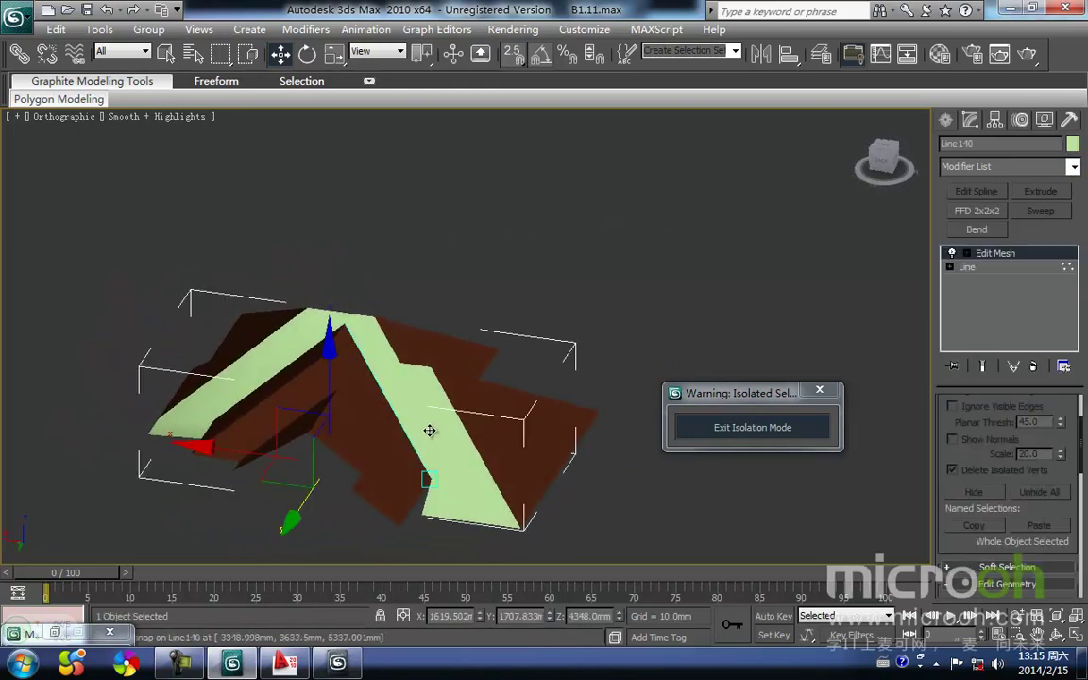
Assign the brown 屋顶 material to the new roof section and bring back the rest of the house.
key("m")
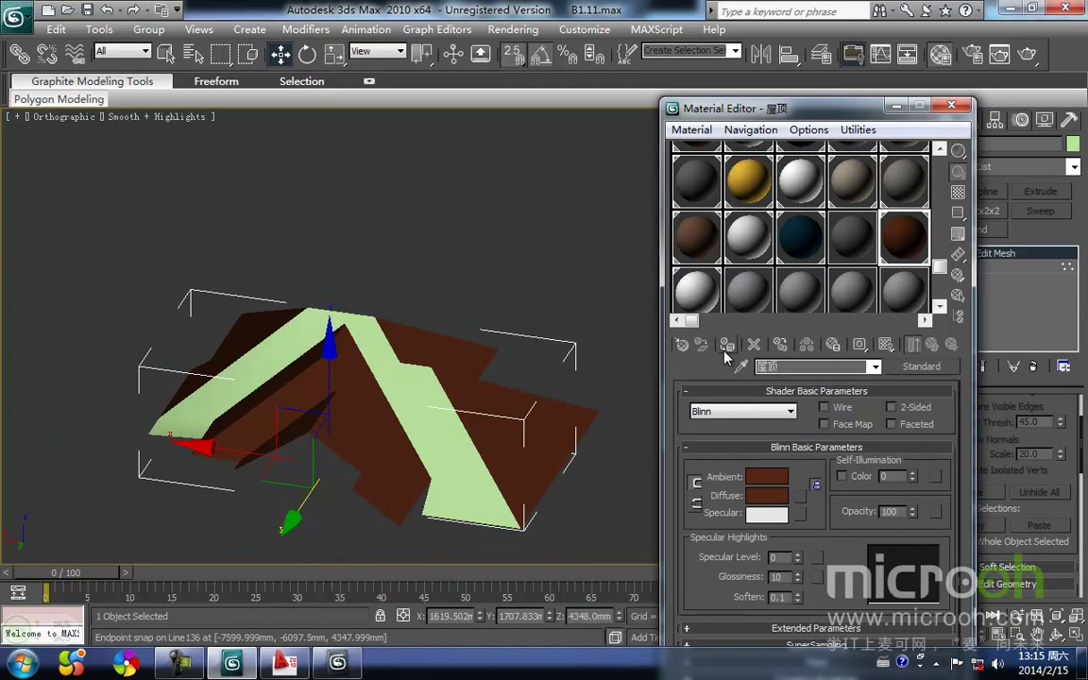
left_click(727, 348)
left_click(514, 285)
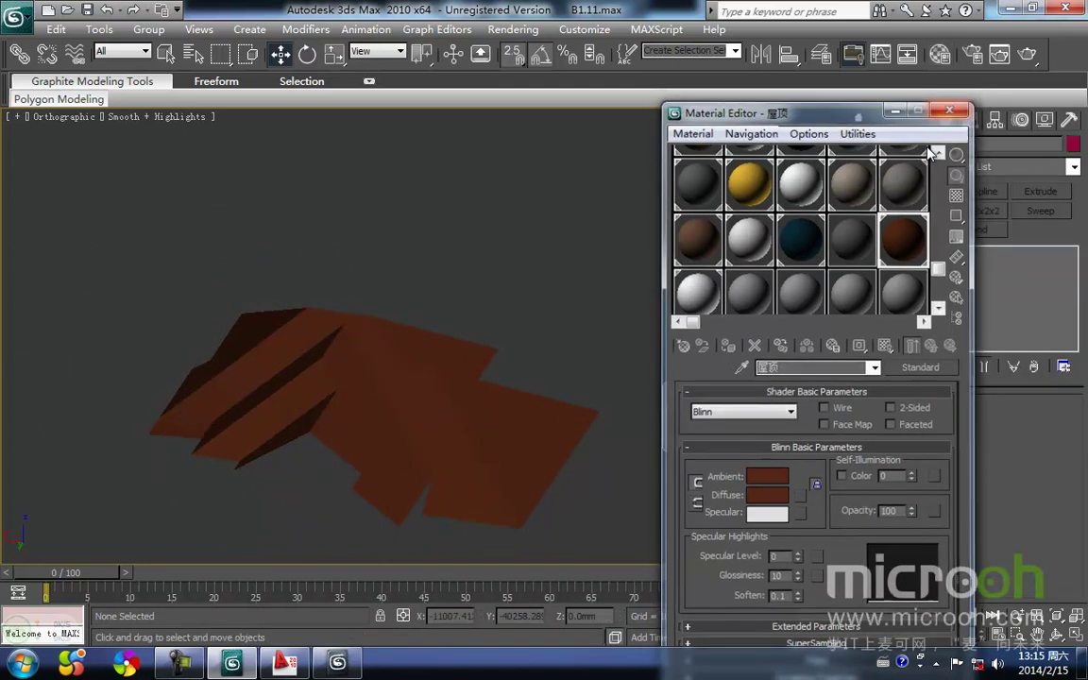
left_click(951, 105)
left_click(733, 427)
Isolate the new roof section, the brown eave strip and the white eave beam beside the entrance gable.
middle_click_drag(530, 497, 450, 360)
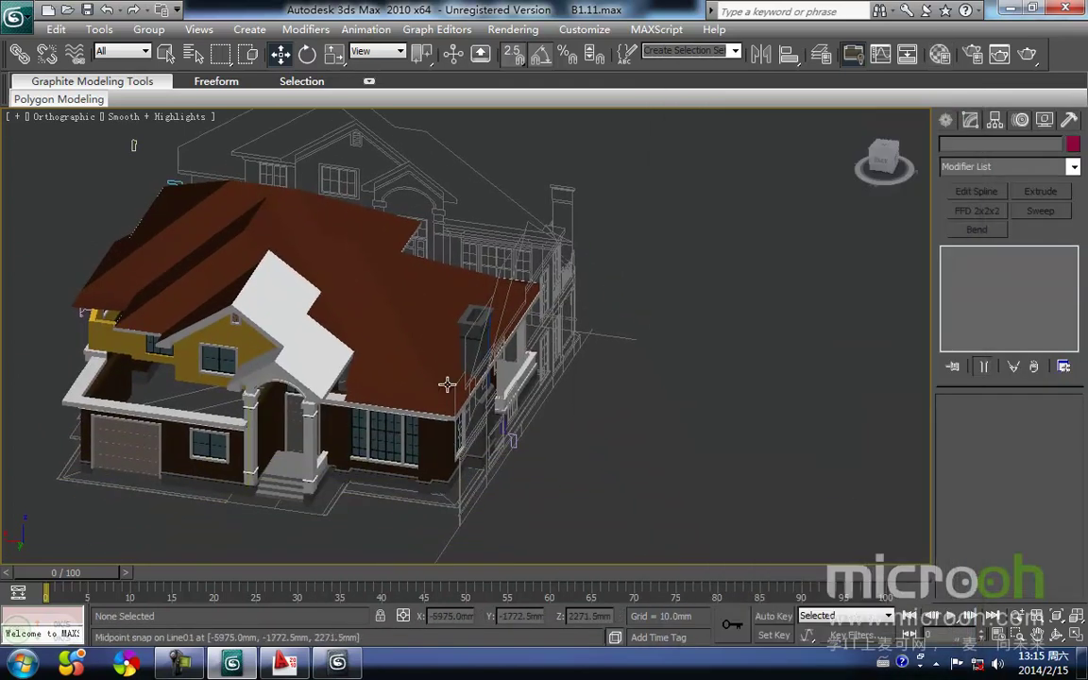
middle_click_drag(475, 488, 425, 437, "alt")
scroll(425, 437, "up", 4)
scroll(375, 427, "up", 5)
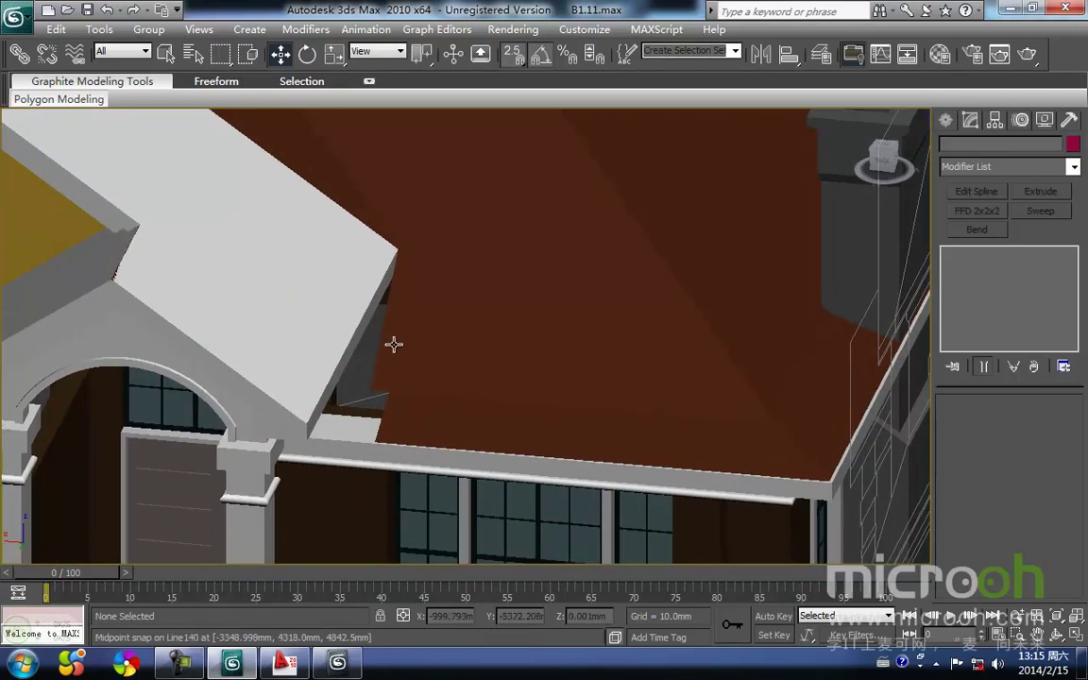
left_click(388, 319)
left_click(415, 430, "ctrl")
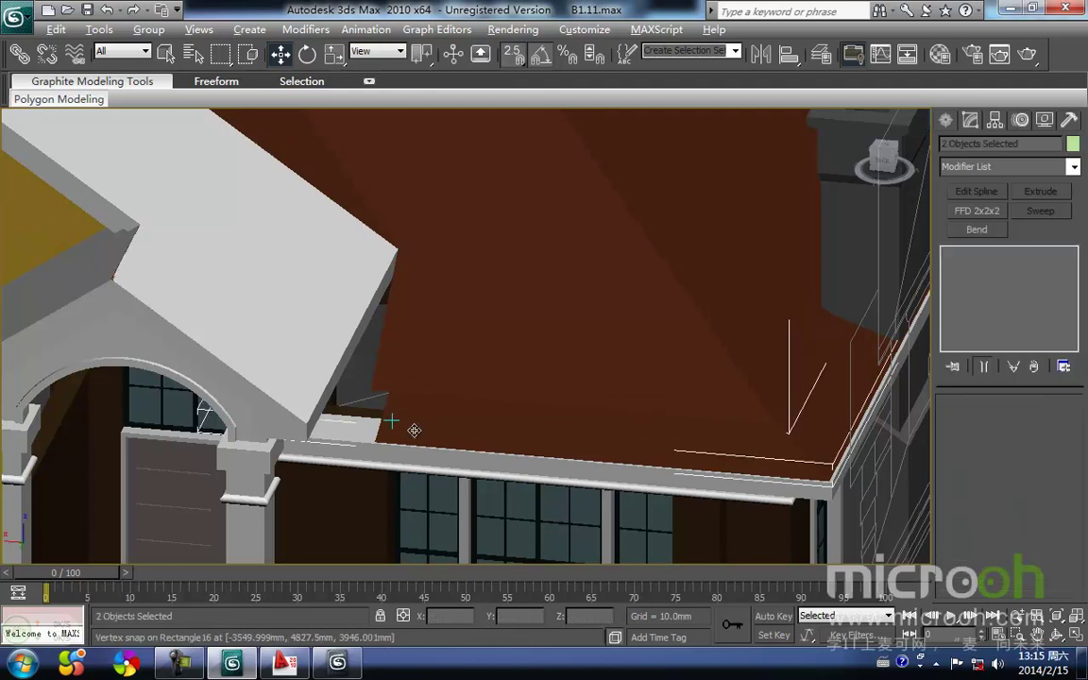
left_click(354, 434, "ctrl")
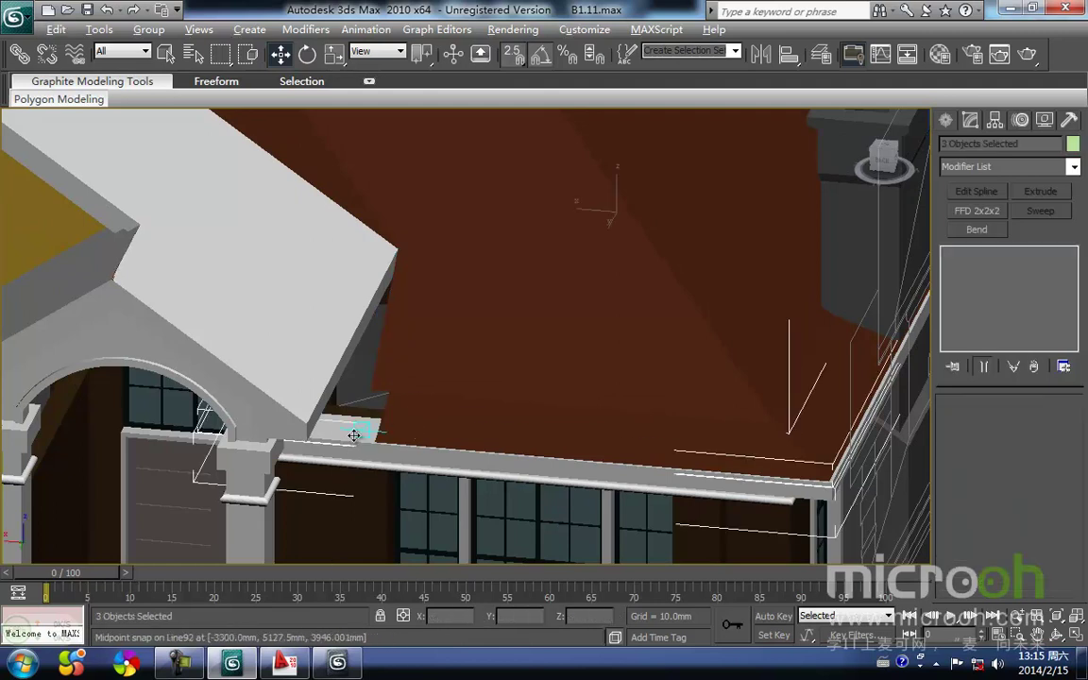
key("alt+q")
middle_click_drag(500, 477, 274, 420)
left_click(300, 449)
scroll(330, 444, "up", 3)
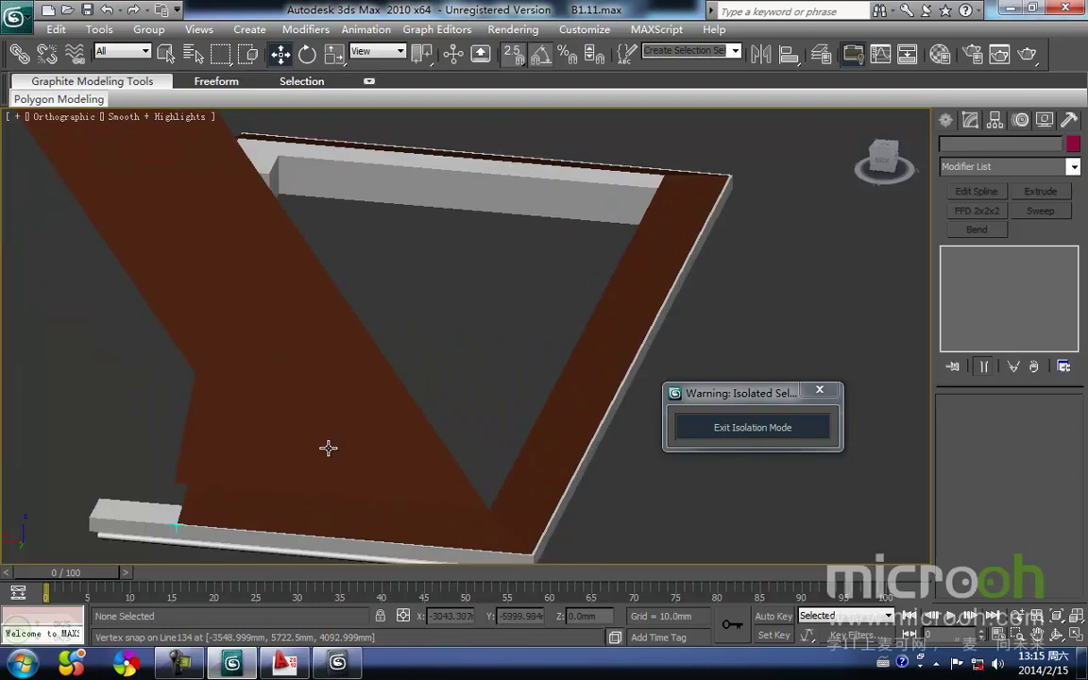
Extend the brown eave strip's short end edge along X to the end of the white eave beam.
middle_click_drag(321, 449, 487, 368)
left_click(346, 404)
key("F3")
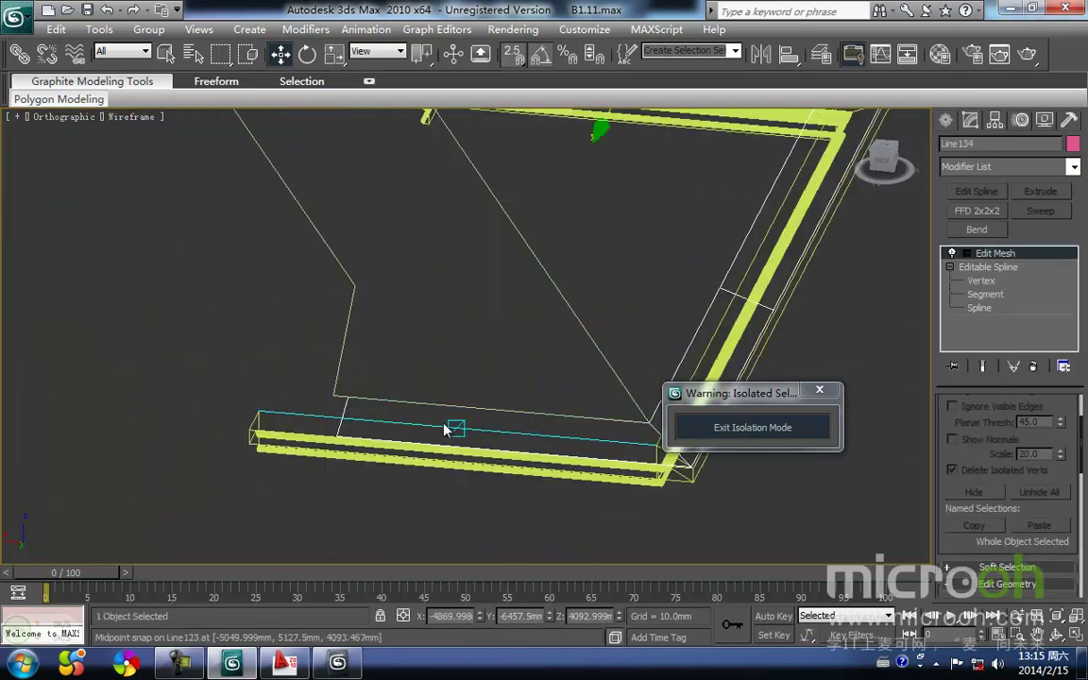
left_click(966, 254)
left_click(995, 281)
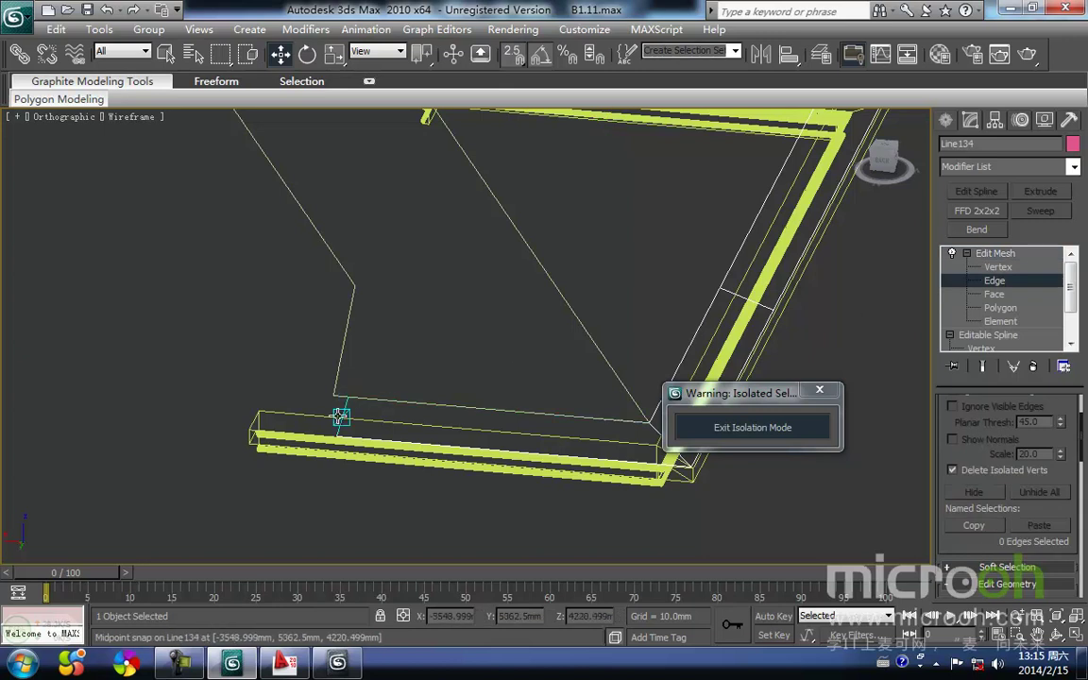
key("space")
mouse_move(276, 441)
left_mouse_down()
mouse_move(335, 451)
mouse_move(247, 435)
mouse_move(271, 441)
left_mouse_up()
left_click(306, 337)
mouse_move(308, 326)
middle_mouse_down()
mouse_move(299, 356)
mouse_move(238, 375)
middle_mouse_up()
key("F3")
key("1")
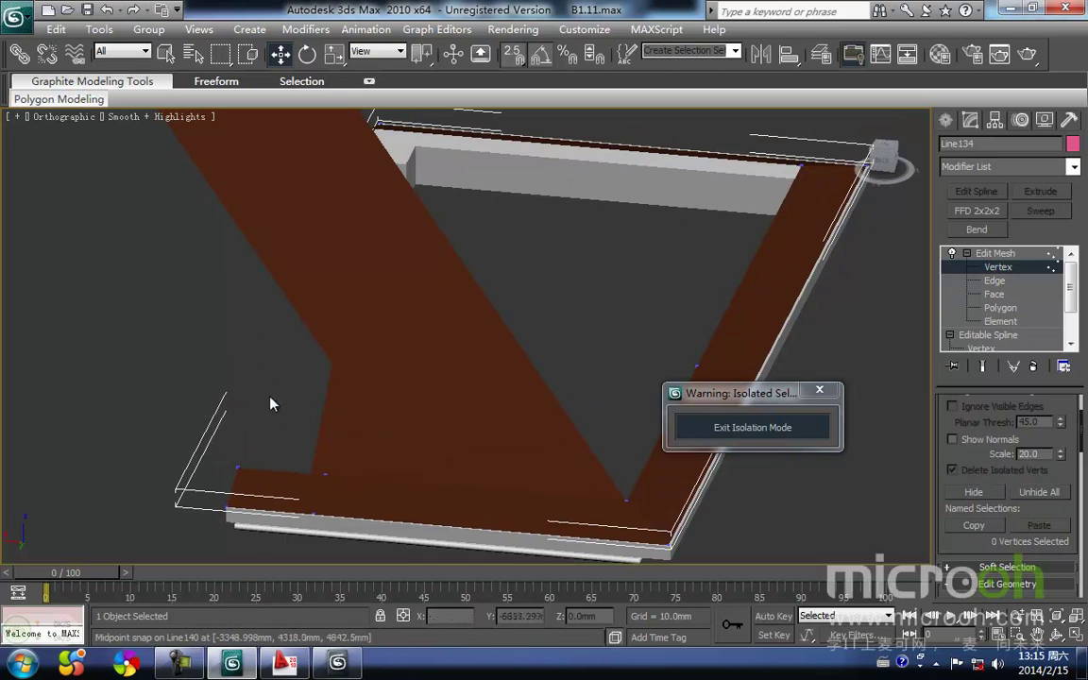
Move the new roof section's short inner edge along X to -2375 mm and exit isolation.
left_click(393, 437)
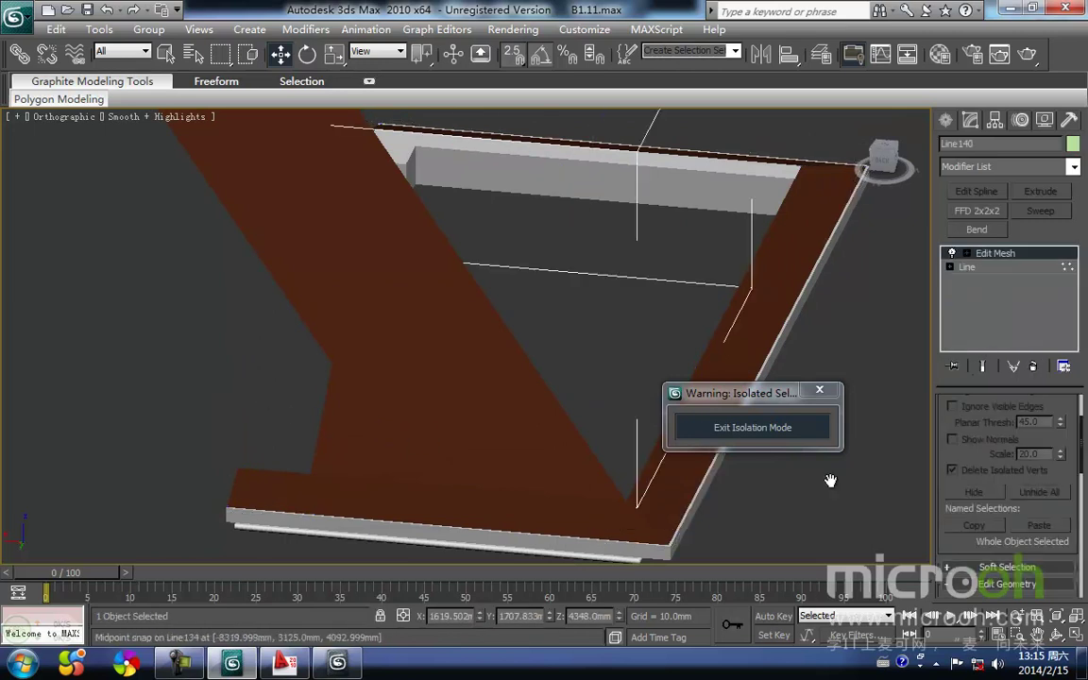
left_click(993, 281)
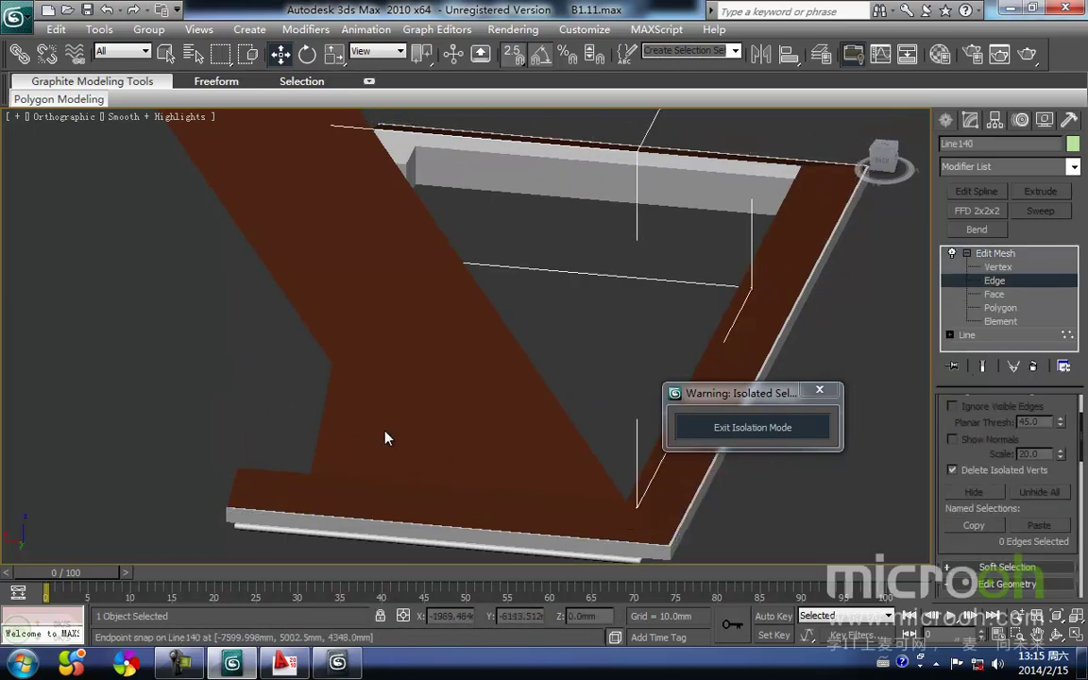
left_click(319, 418)
left_click_drag(293, 473, 187, 427)
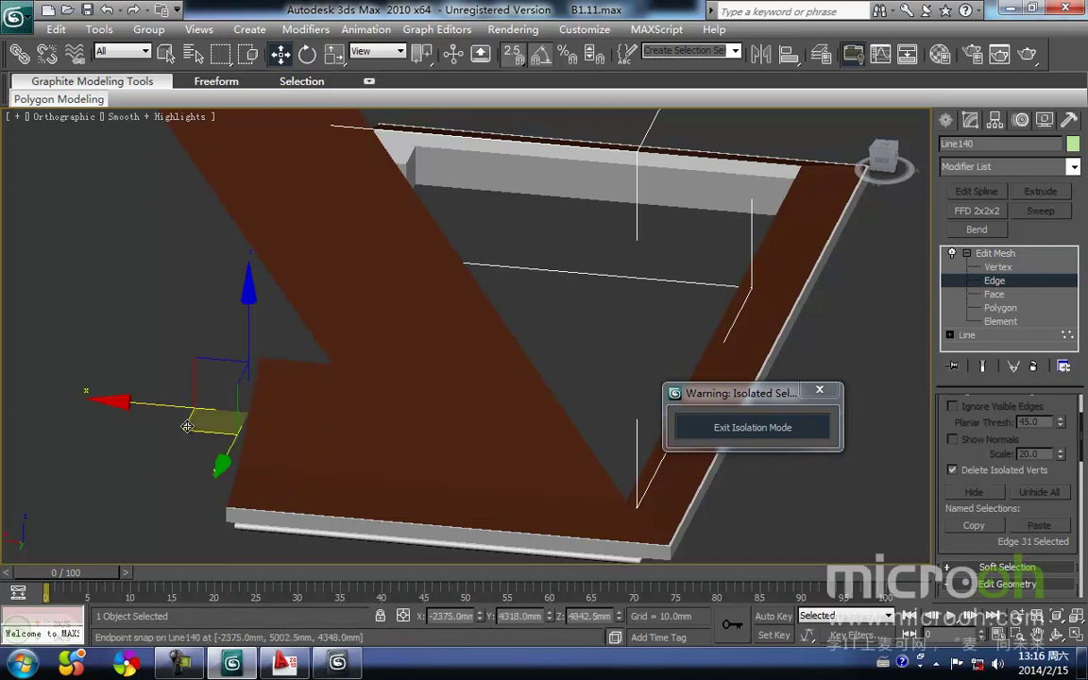
left_click(717, 429)
middle_click_drag(571, 480, 484, 434, "alt")
scroll(482, 432, "up", 2)
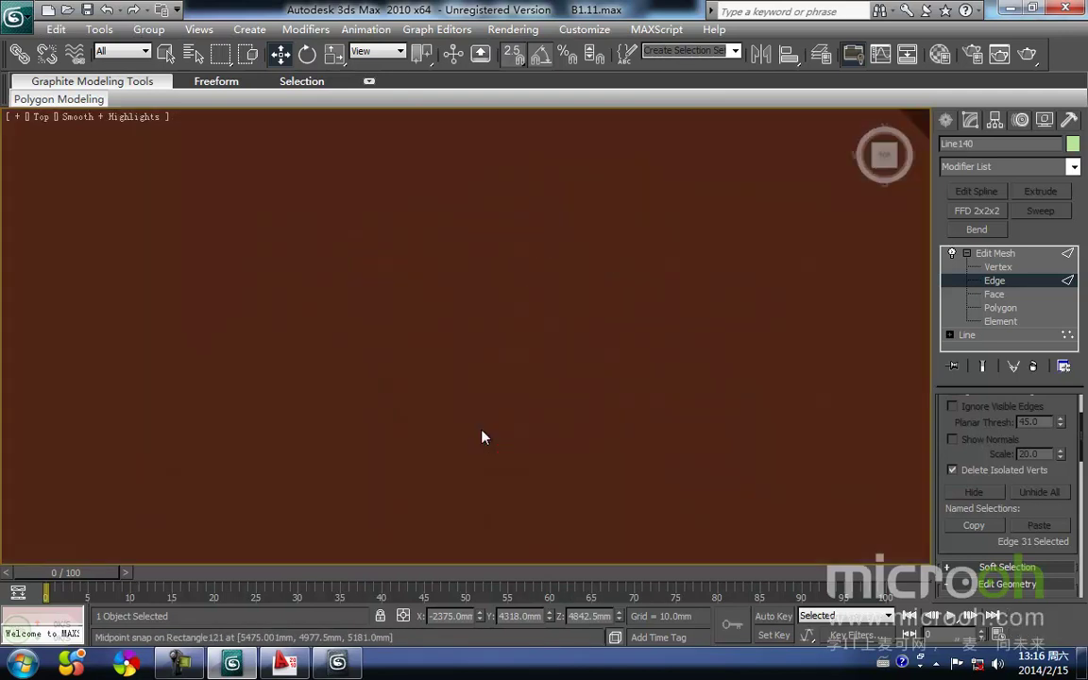
Leave edge editing and hide all geometry in the wireframe top view, keeping only the plan drawings.
key("t")
scroll(544, 352, "down", 5)
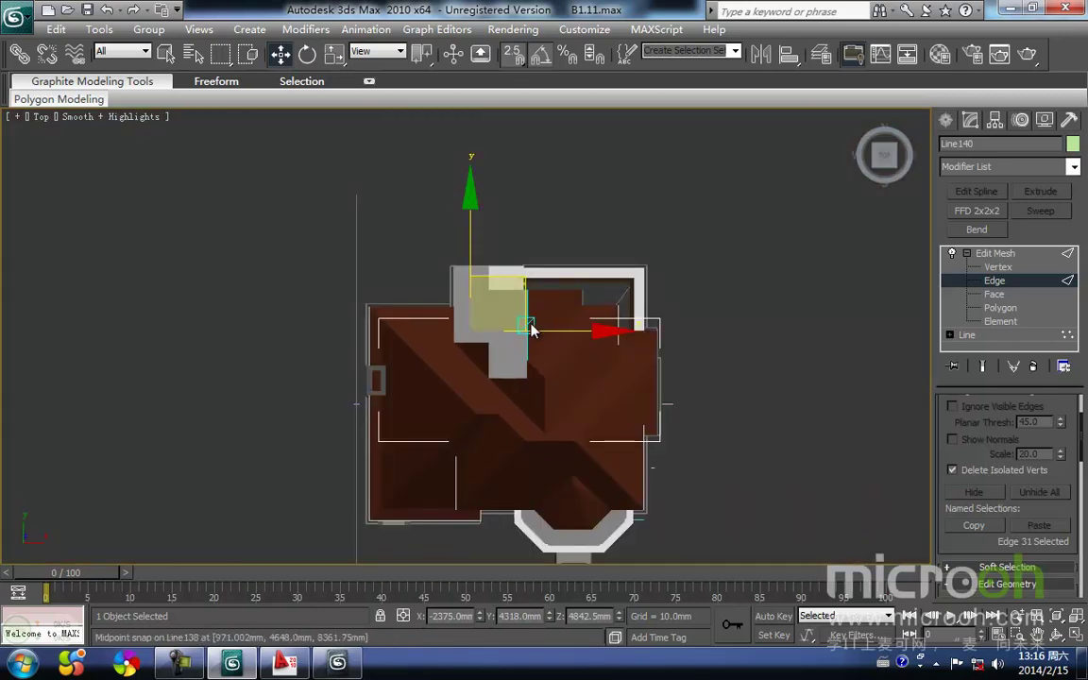
scroll(542, 328, "up", 3)
key("F3")
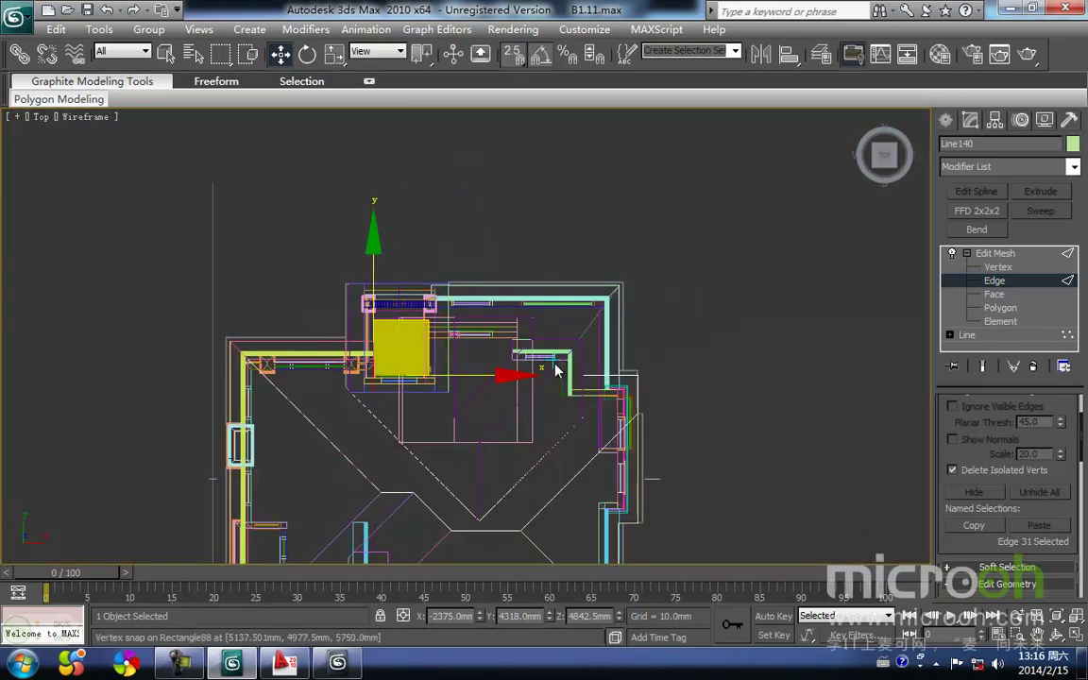
key("2")
key("shift+g")
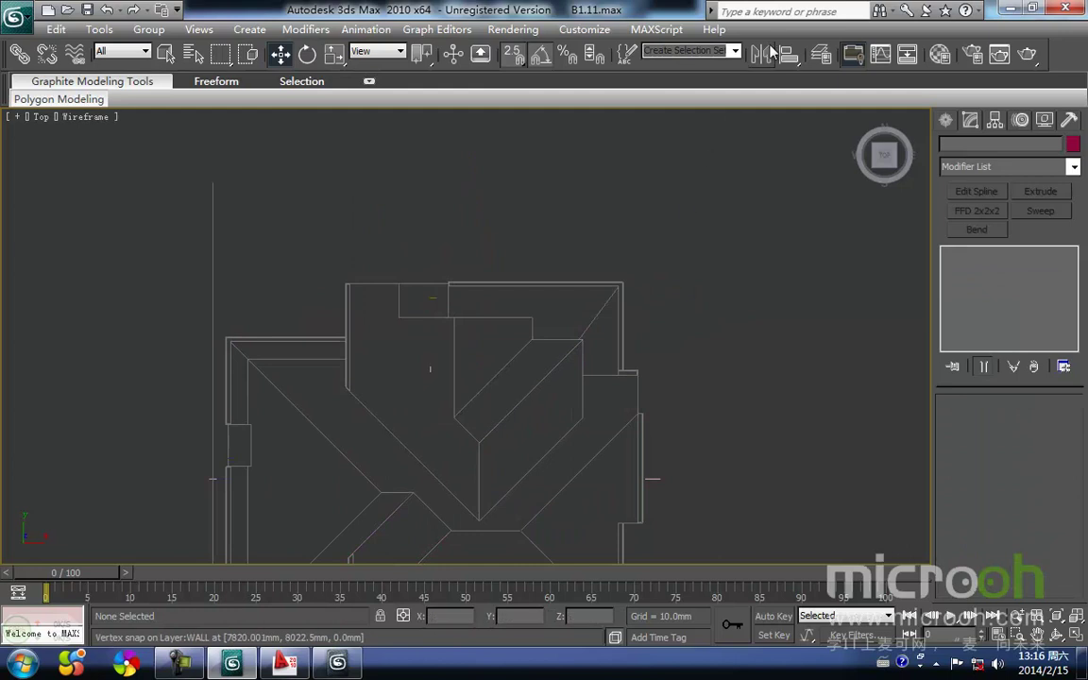
Show the p2 layer and hide the wd layer.
left_click(821, 56)
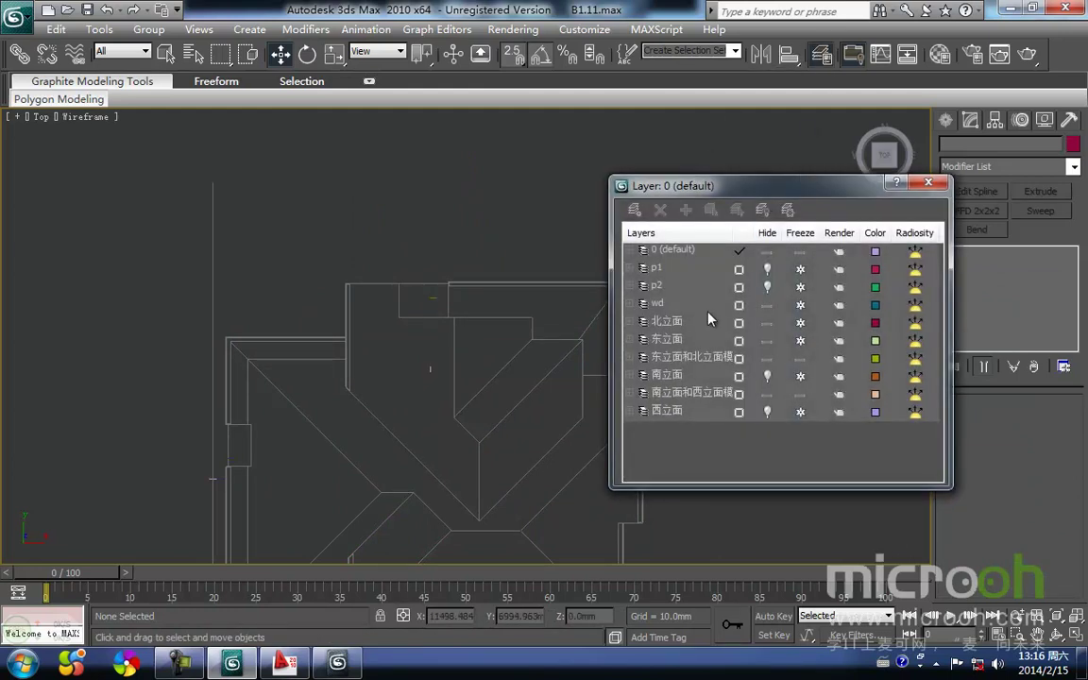
left_click(766, 287)
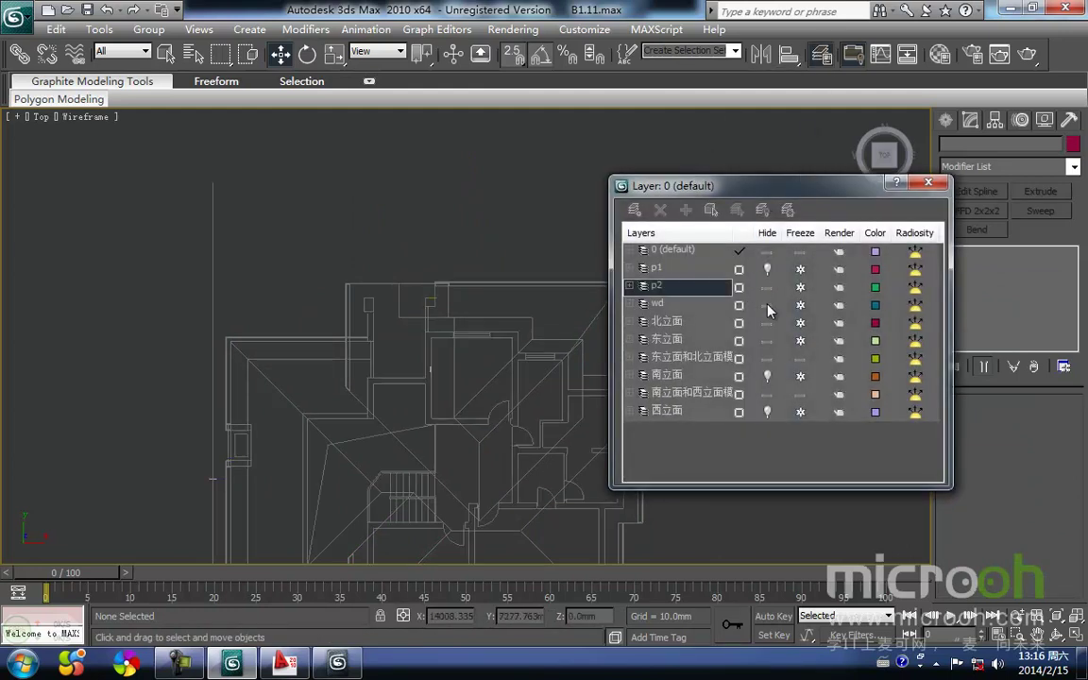
left_click(766, 305)
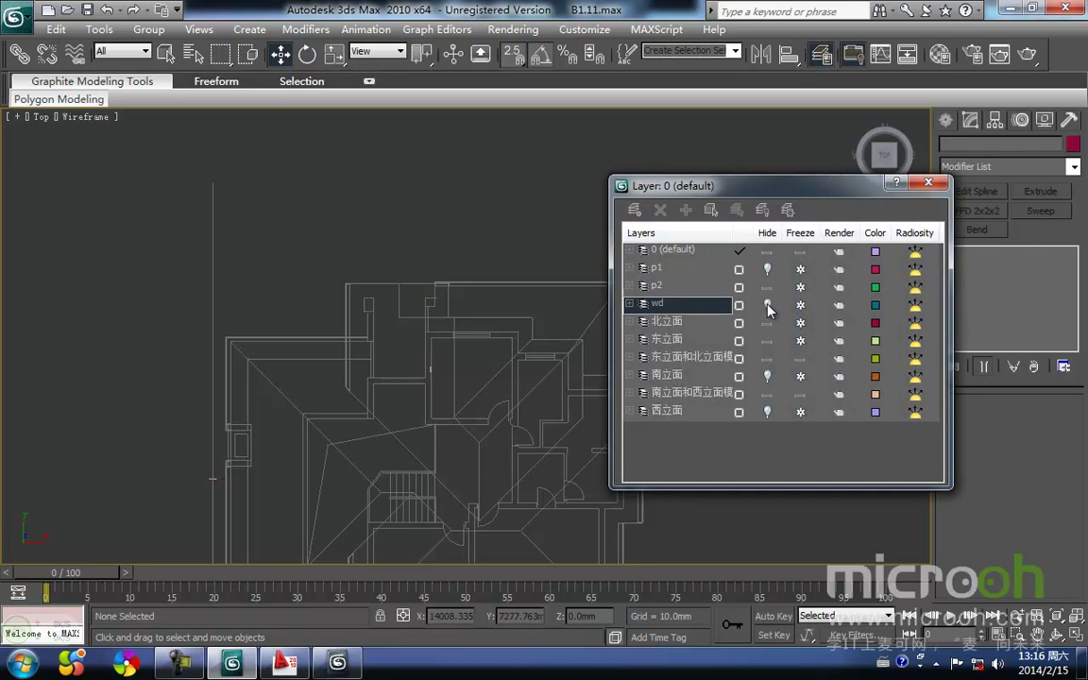
left_click(928, 183)
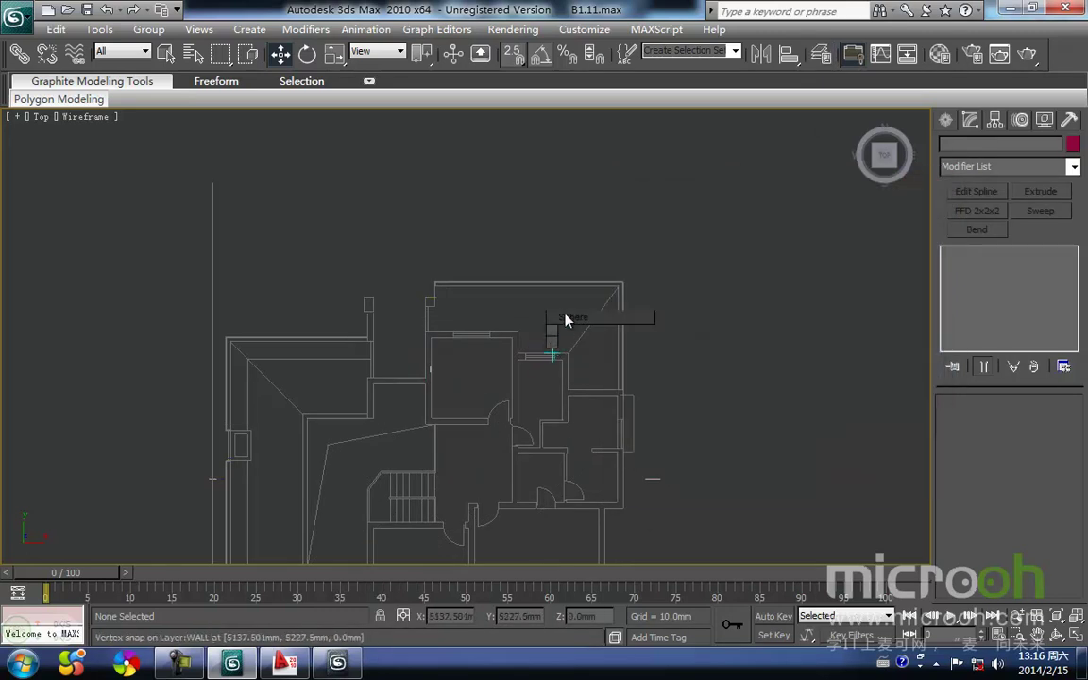
Trace a closed four-corner line along the garage roof's short side slope on the plan, including its diagonal hip.
left_click(947, 120)
left_click(976, 243)
scroll(522, 425, "up", 5)
middle_click_drag(623, 441, 359, 429)
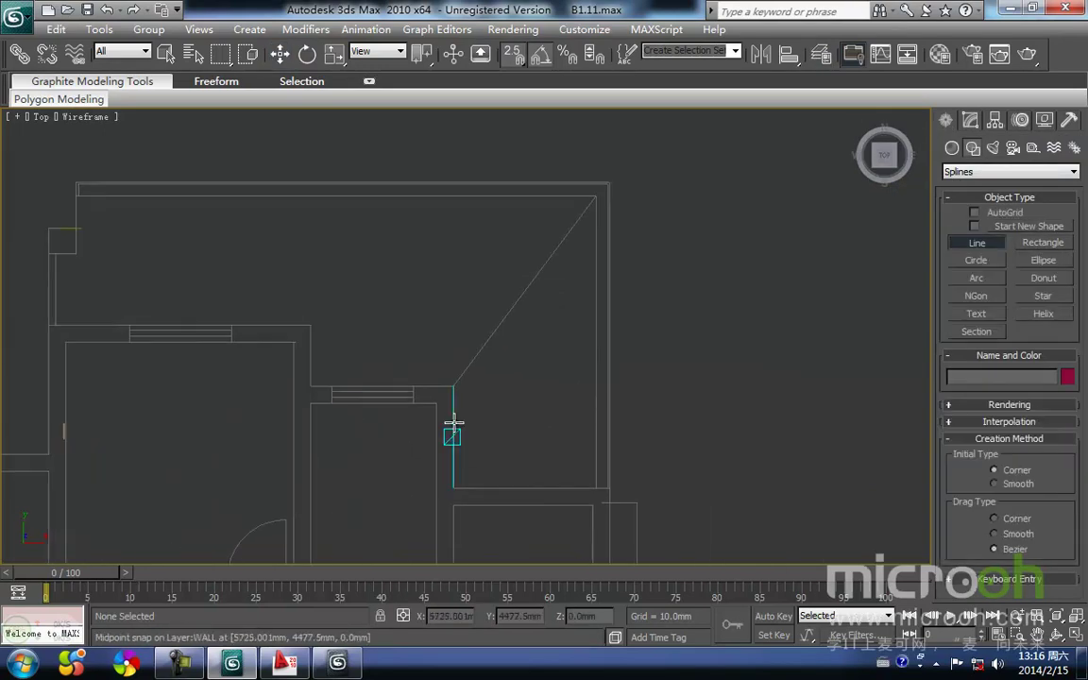
left_click(453, 388)
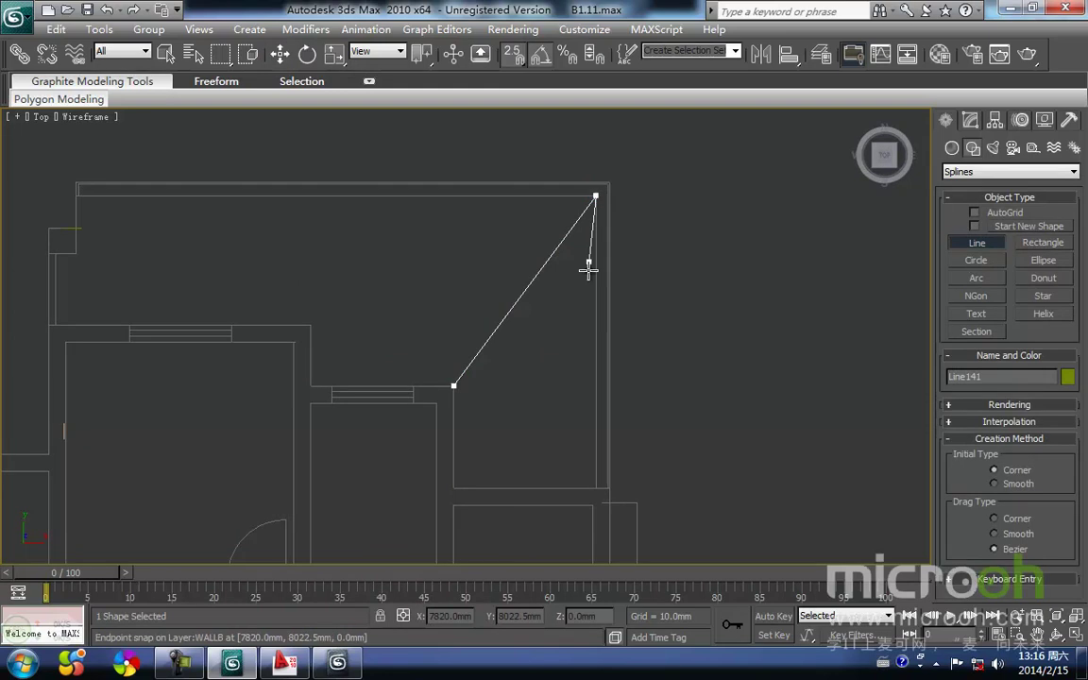
left_click(595, 487)
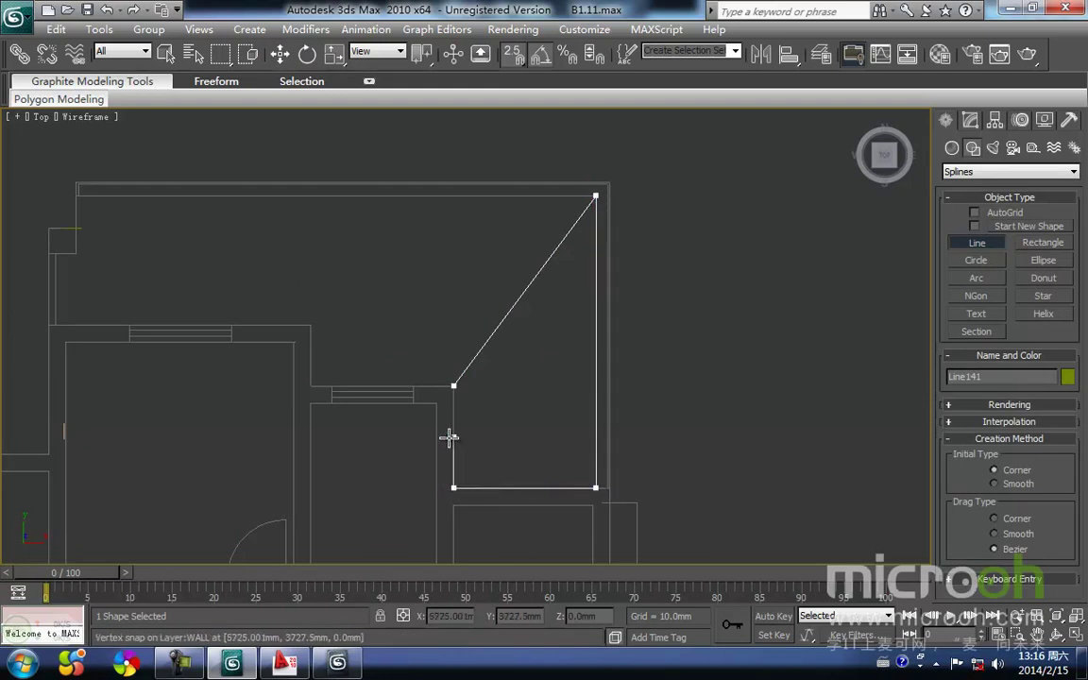
left_click(453, 387)
left_click(514, 384)
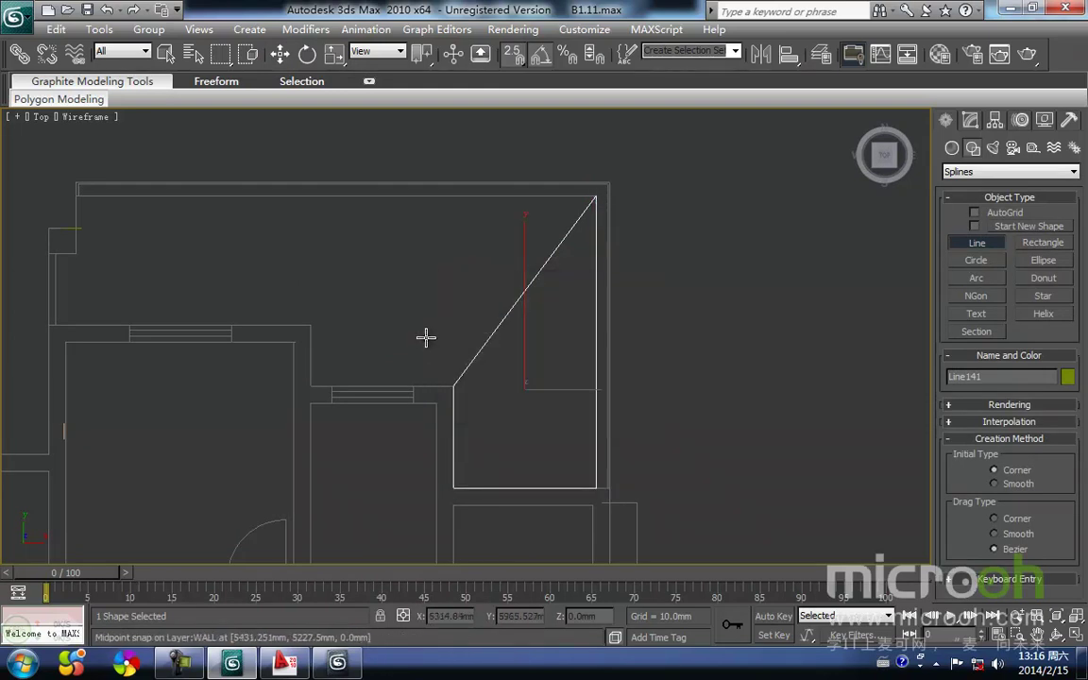
Trace a second closed line around the garage roof's adjoining long slope, sharing the diagonal hip.
left_click(454, 387)
left_click(92, 386)
right_click(93, 274)
left_click(77, 195)
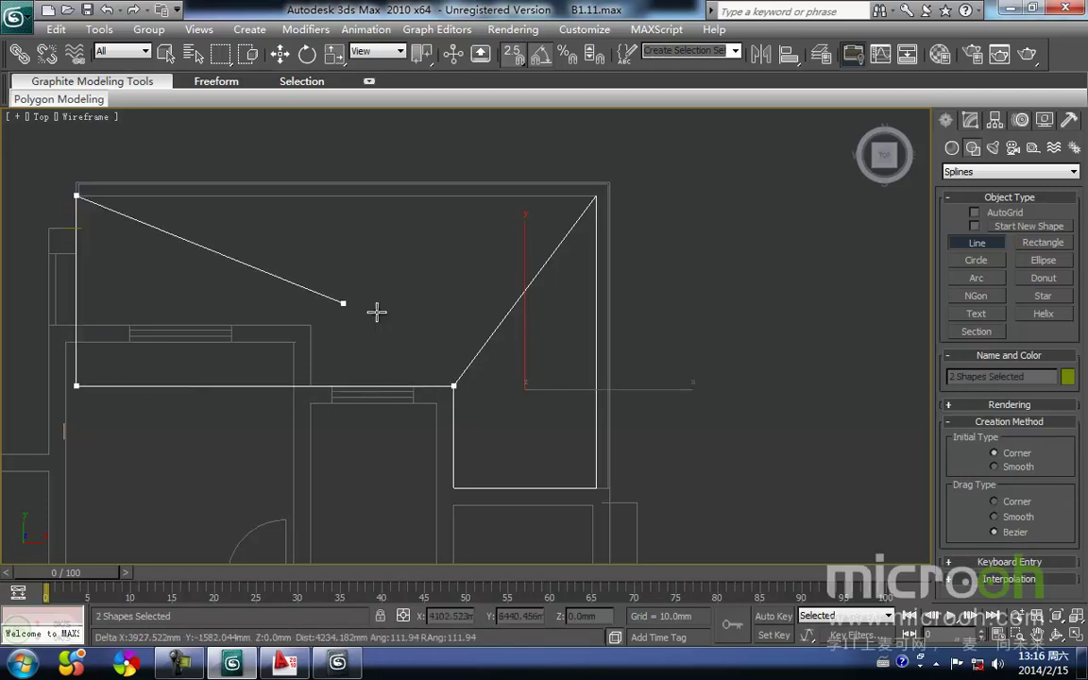
left_click(469, 386)
left_click(520, 386)
Raise both garage roof outlines to the foot of the lower roof slope in the back elevation, at Z 3500 mm.
key("w")
left_click_drag(668, 468, 544, 393)
key("k")
scroll(416, 402, "down", 4)
scroll(411, 448, "up", 3)
middle_click_drag(419, 521, 455, 590)
scroll(416, 510, "down", 2)
left_click_drag(346, 326, 296, 193)
middle_click_drag(325, 317, 354, 405)
scroll(341, 272, "up", 3)
middle_click_drag(367, 345, 491, 507)
left_click_drag(302, 375, 304, 406)
Raise the inner vertices of both outlines to the roof's upper line against the wall, at Z 4431 mm.
key("1")
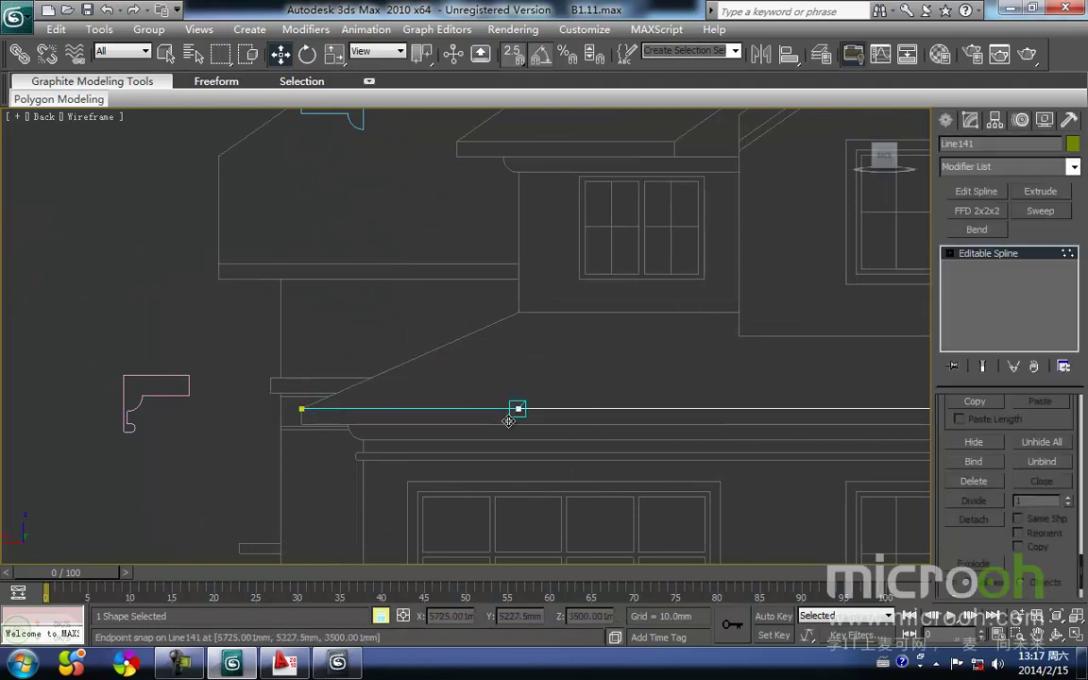
key("space")
left_click(519, 409)
scroll(548, 413, "down", 3)
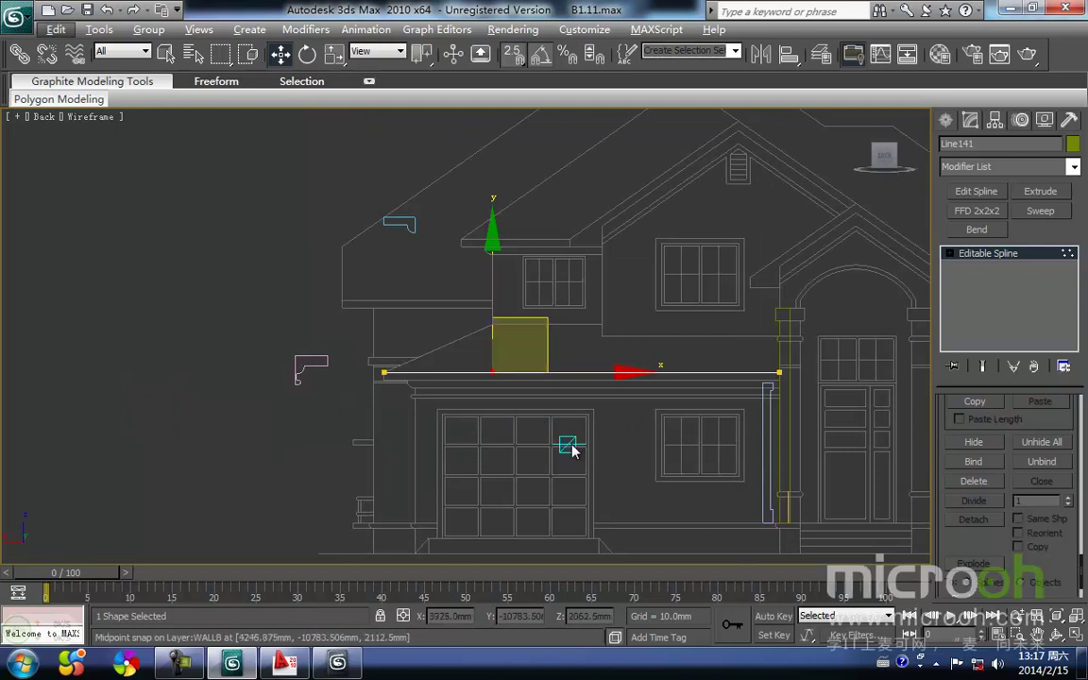
left_click(529, 418)
key("t")
key("z")
left_click_drag(631, 402, 22, 279)
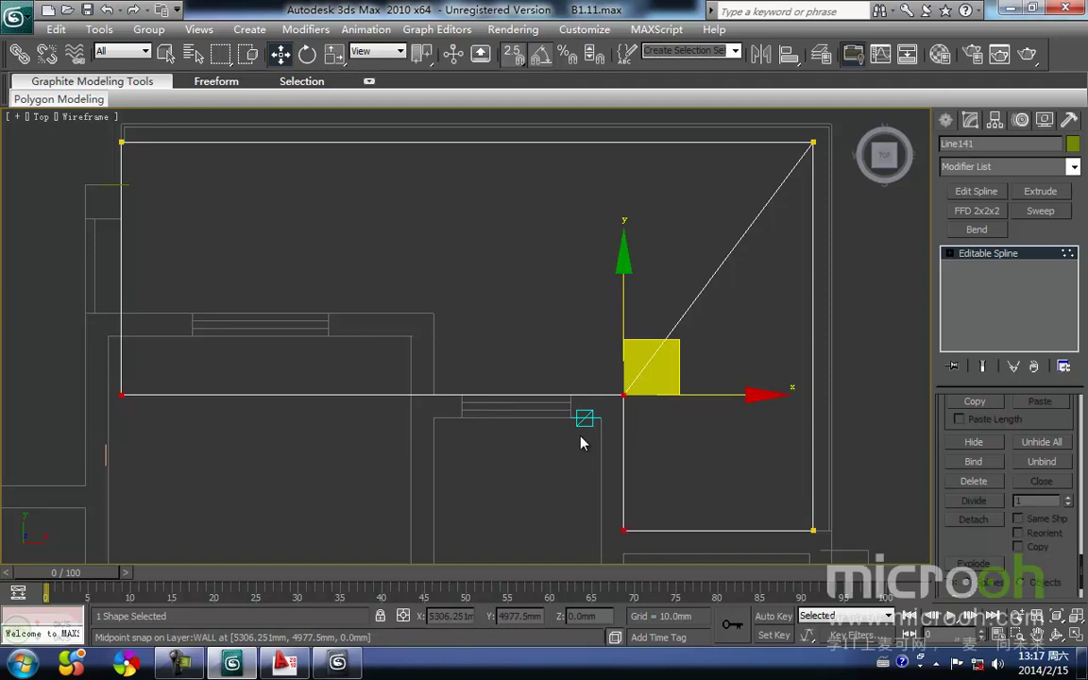
key("k")
key("z")
scroll(488, 345, "down", 3)
key("space")
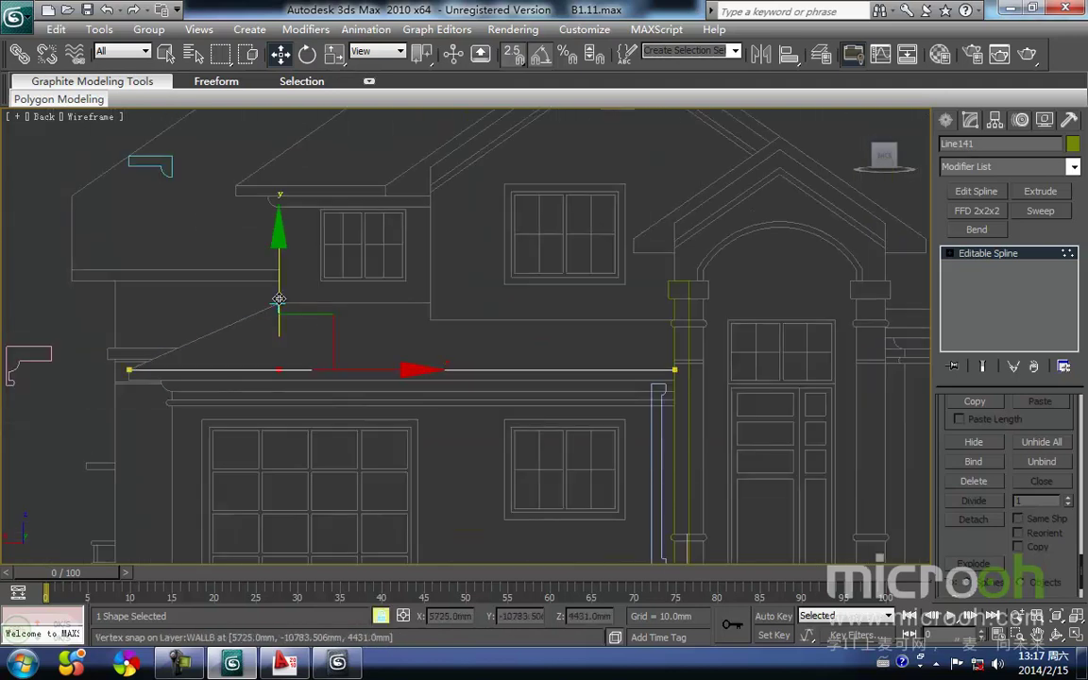
left_click_drag(278, 299, 278, 306)
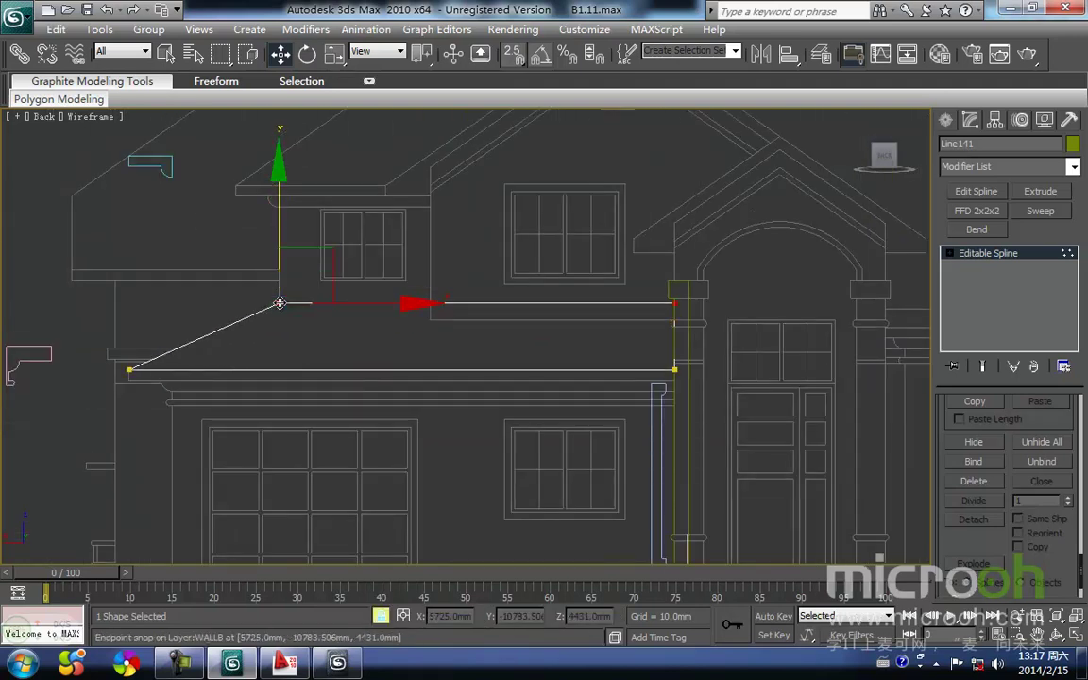
Apply Edit Mesh to the garage roof outlines and assign the 屋顶 material in shaded view.
middle_click_drag(404, 370, 332, 359)
scroll(333, 359, "down", 3)
middle_click_drag(439, 420, 661, 393, "alt")
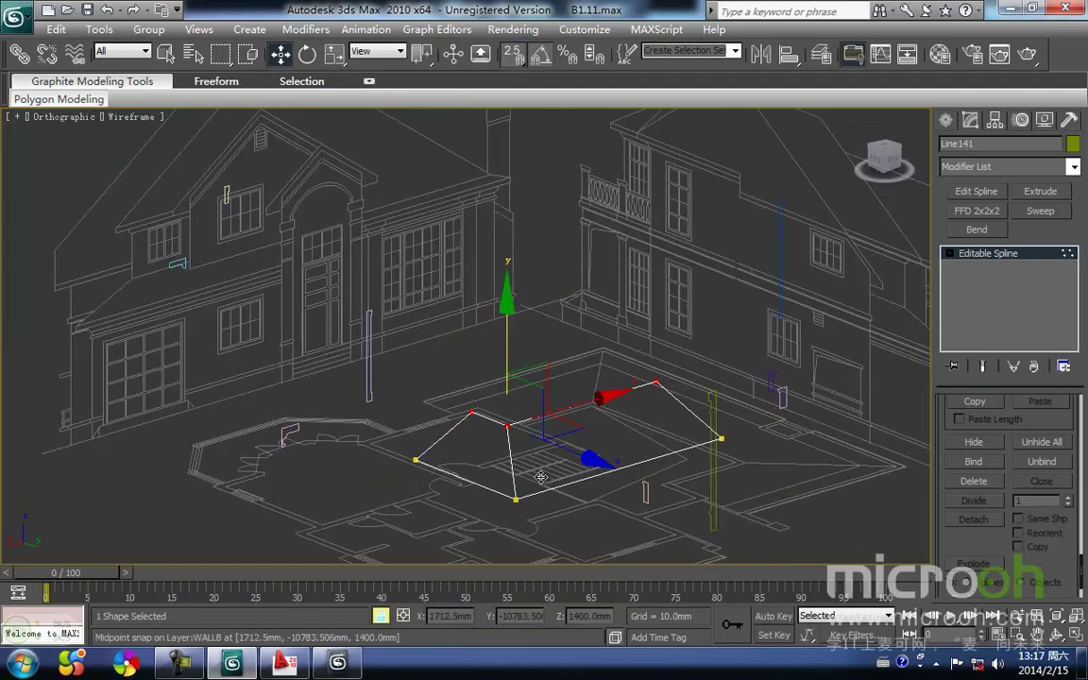
left_click(1074, 167)
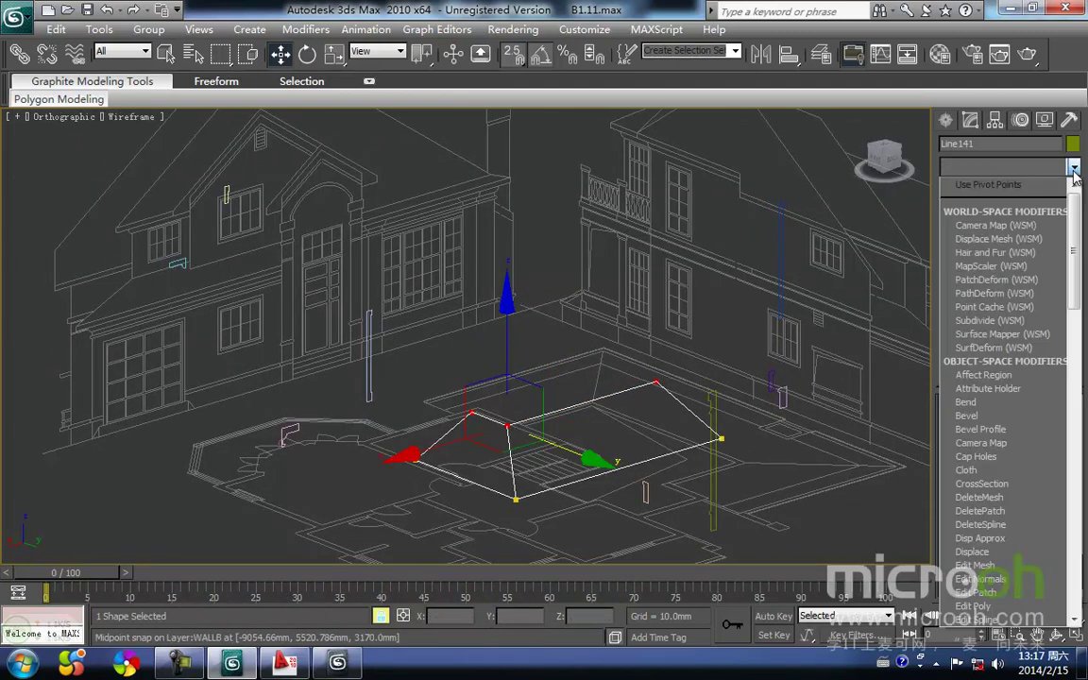
left_click(1016, 185)
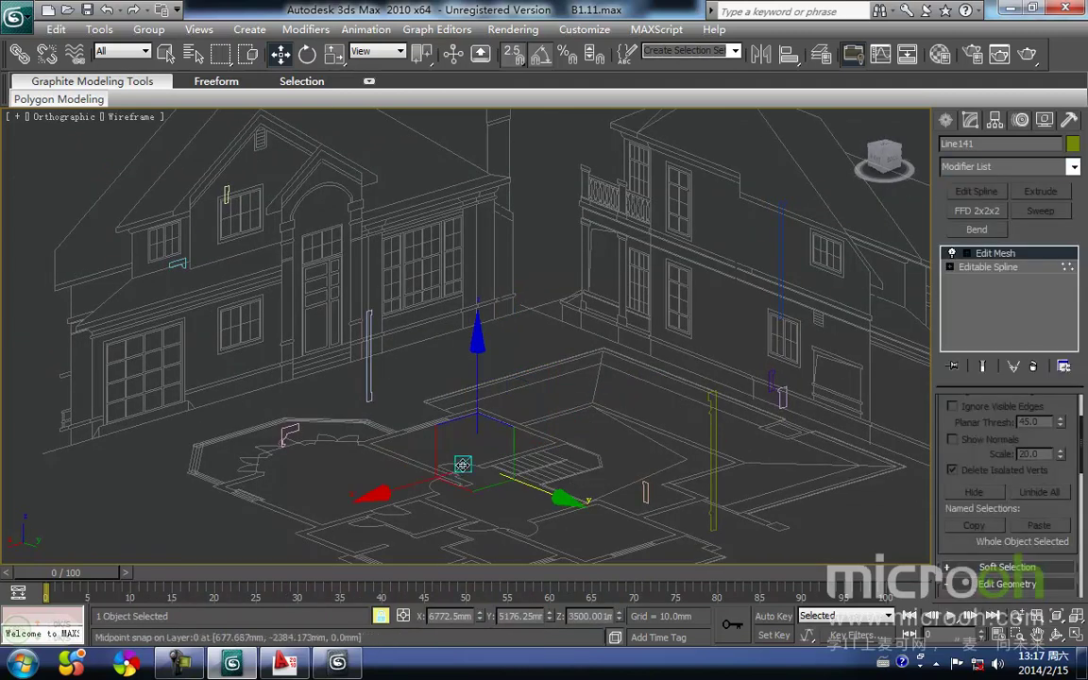
key("F3")
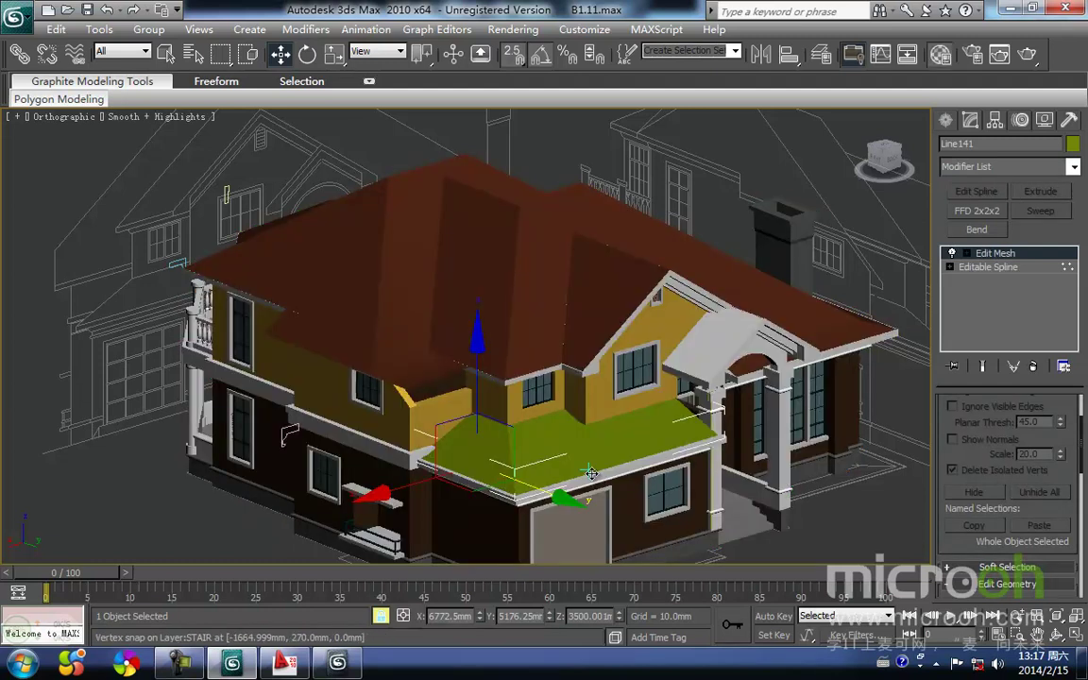
key("m")
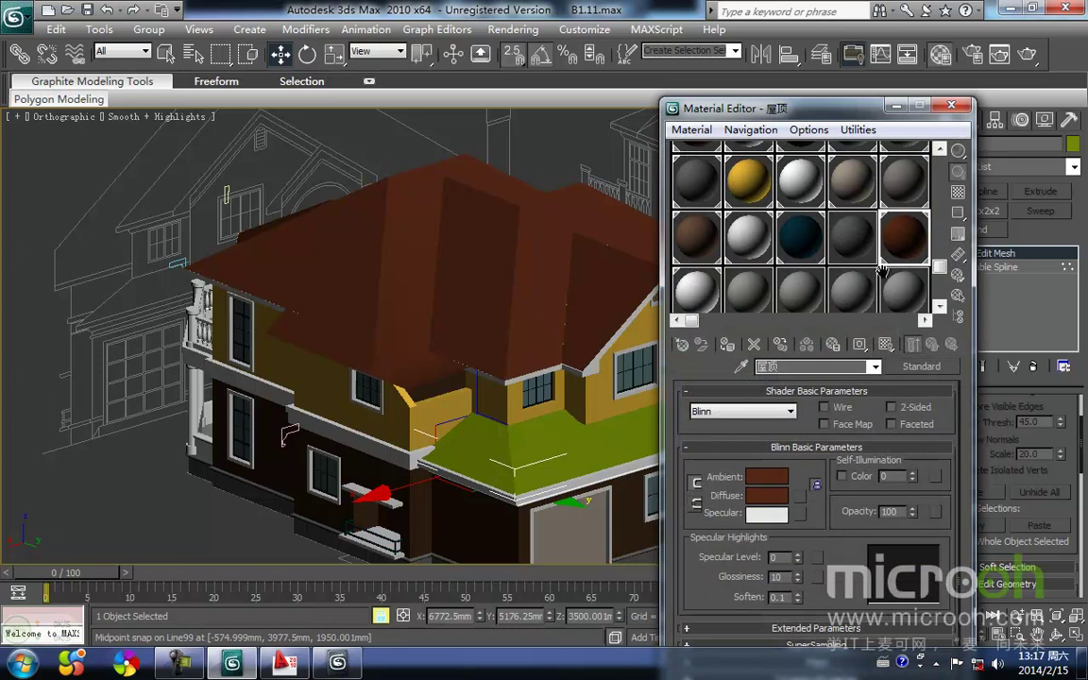
left_click(729, 345)
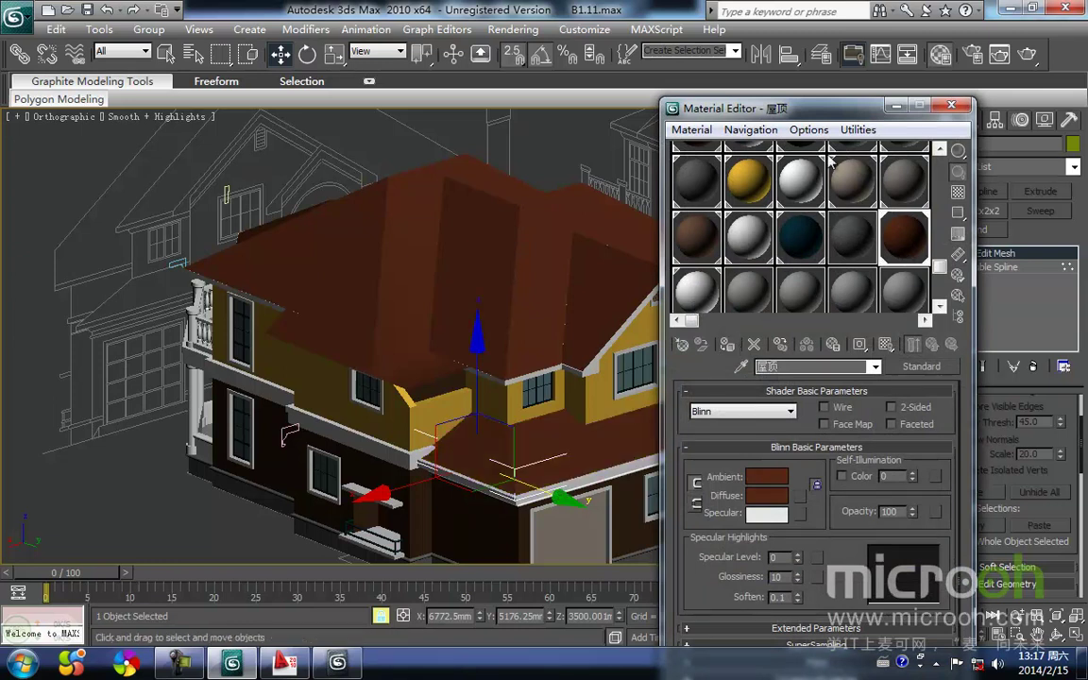
left_click(894, 106)
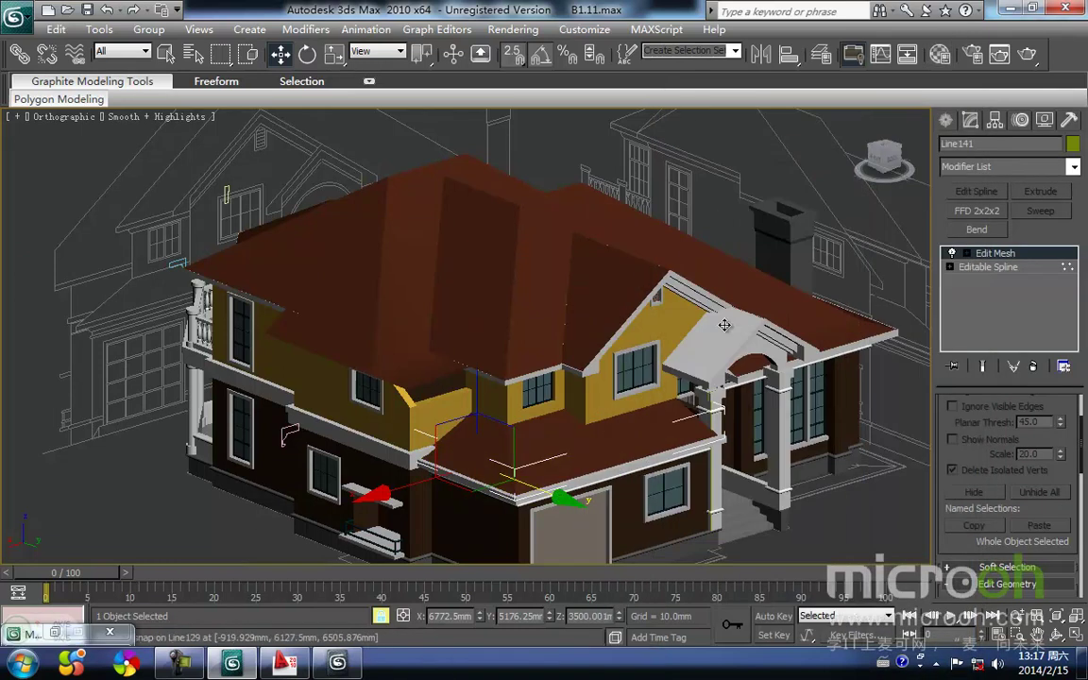
left_click(843, 532)
Examine the roofs and eaves around the balcony, the lower roof beside it and the side facade.
scroll(494, 466, "down", 5)
middle_click_drag(475, 450, 441, 385, "alt")
middle_click_drag(425, 438, 424, 409, "alt")
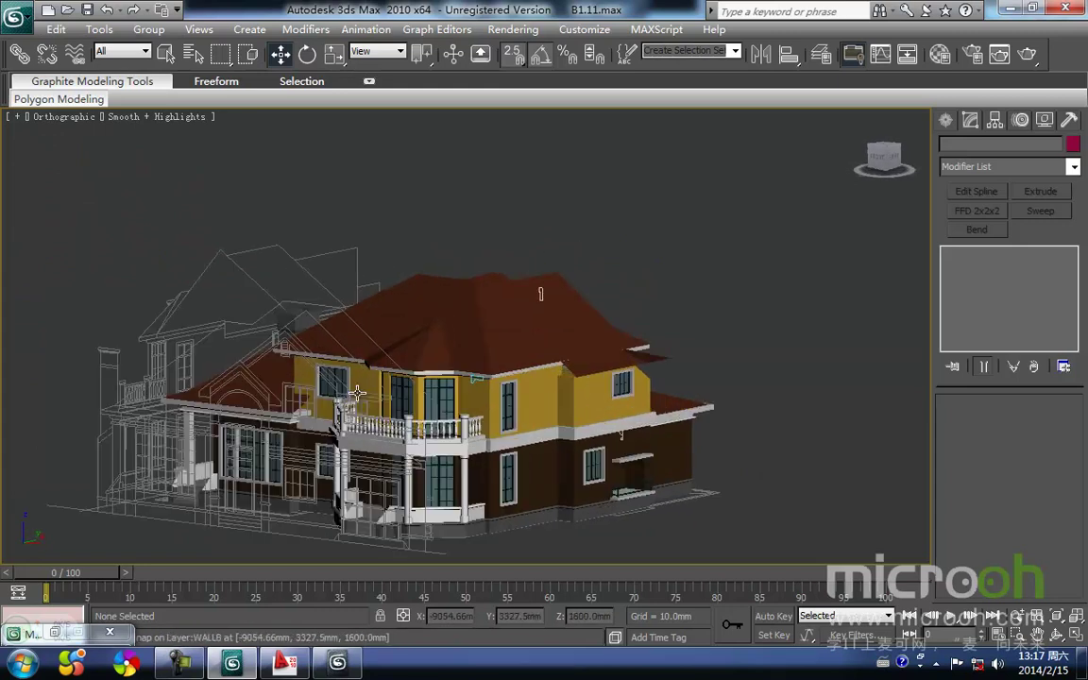
scroll(321, 406, "up", 6)
middle_click_drag(247, 430, 529, 334)
scroll(472, 370, "down", 2)
scroll(450, 385, "up", 5)
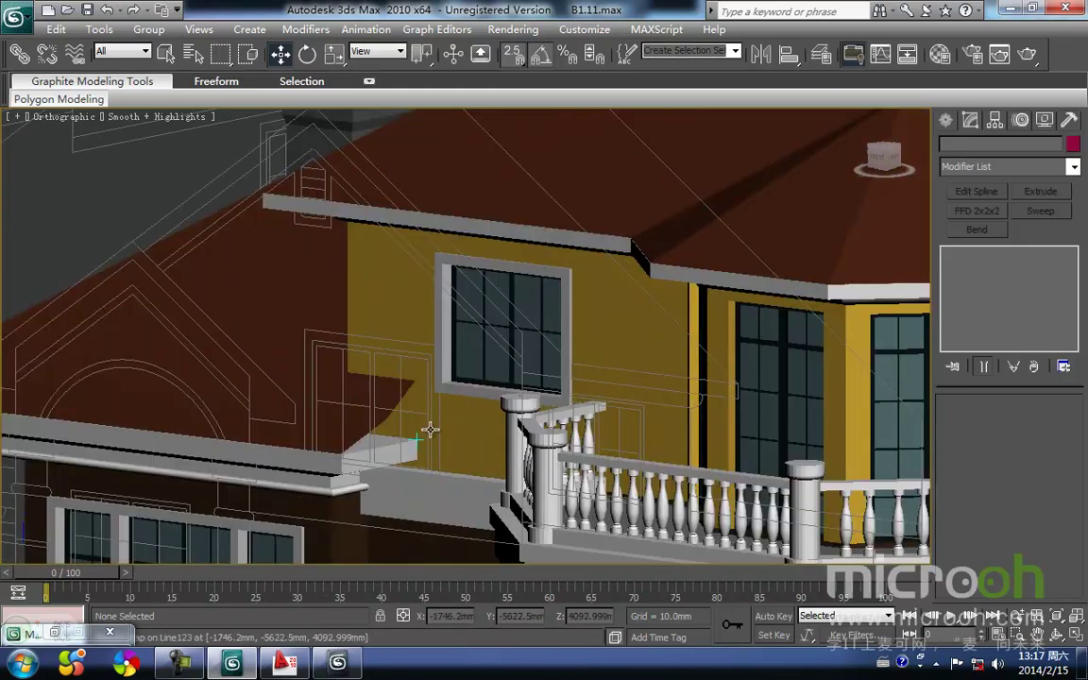
scroll(395, 456, "down", 7)
middle_click_drag(564, 430, 497, 407, "alt")
scroll(503, 302, "up", 3)
middle_click_drag(503, 302, 464, 384)
scroll(579, 377, "down", 5)
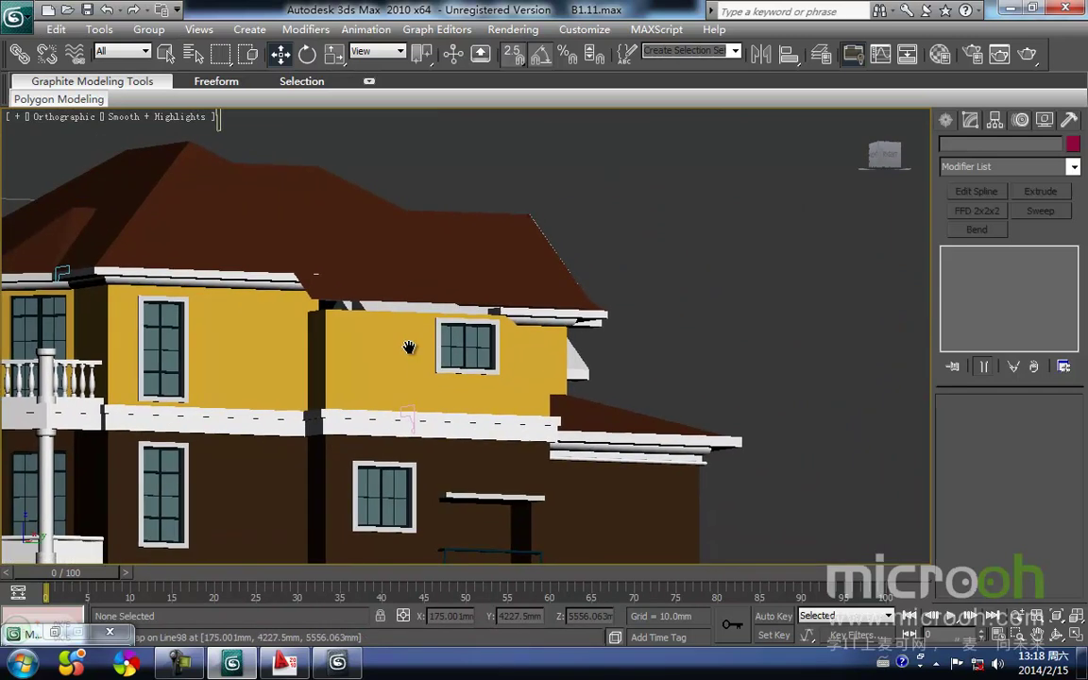
Examine the open wall corner and missing eave beneath the side roof, beside the garage roof.
middle_click_drag(541, 456, 442, 495, "alt")
scroll(597, 372, "up", 5)
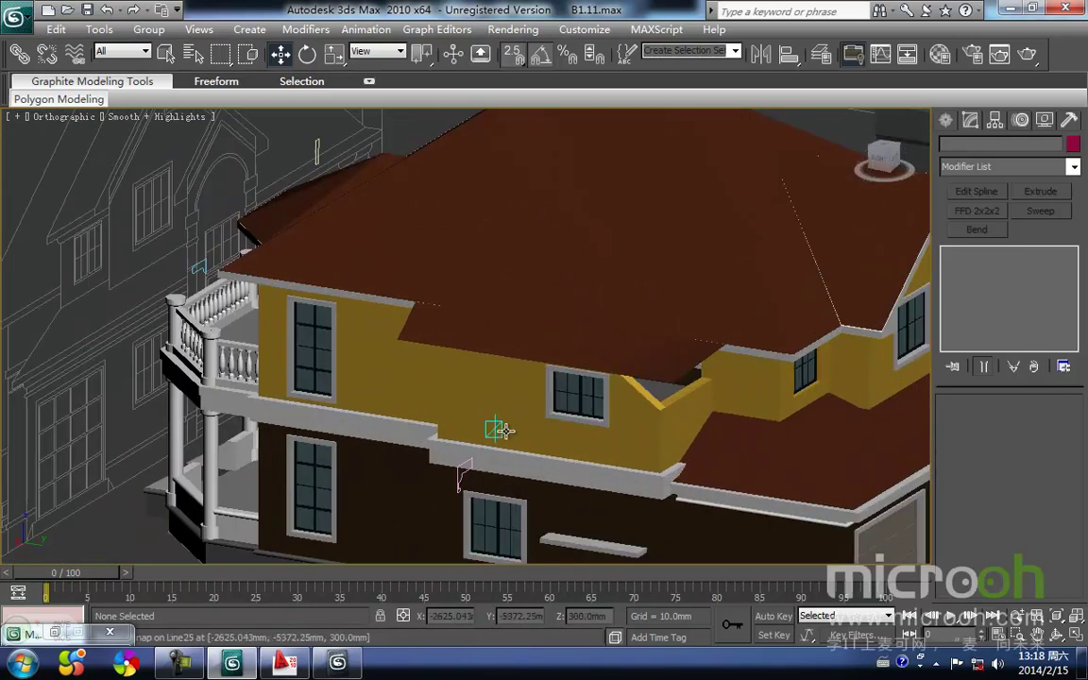
scroll(506, 429, "up", 5)
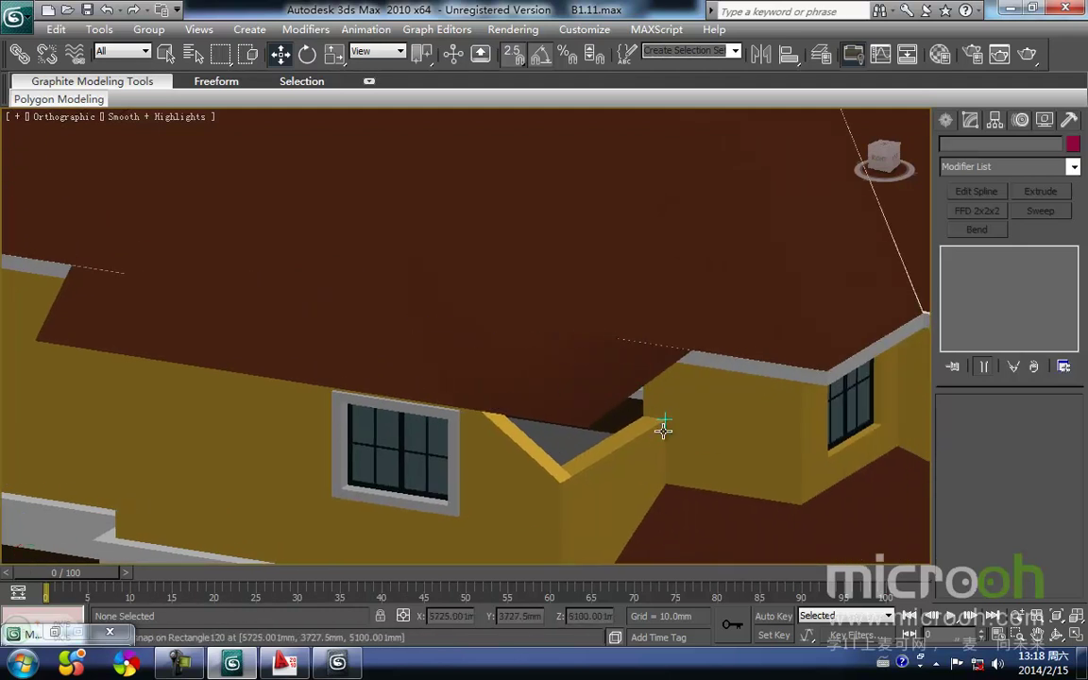
scroll(482, 421, "down", 2)
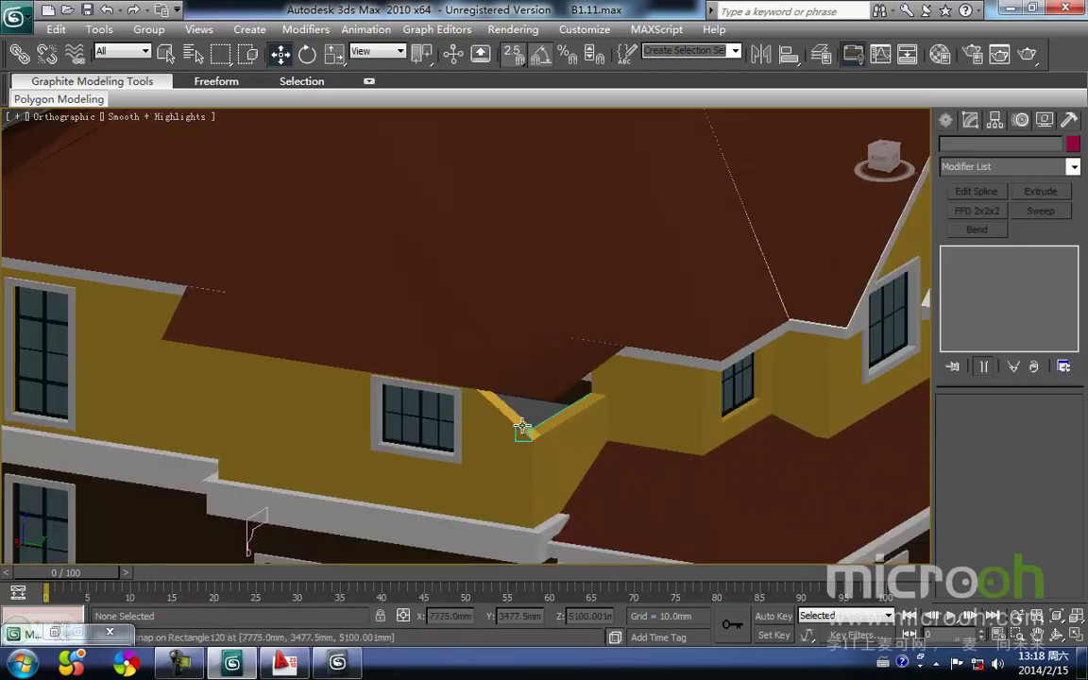
scroll(620, 453, "down", 5)
middle_click_drag(532, 403, 374, 415, "alt")
scroll(433, 335, "up", 1)
scroll(415, 336, "down", 3)
mouse_move(481, 453)
middle_mouse_down("alt")
mouse_move(507, 514)
mouse_move(529, 498)
mouse_move(479, 498)
mouse_move(432, 450)
mouse_move(413, 384)
mouse_move(423, 430)
mouse_move(335, 360)
mouse_move(734, 454)
mouse_move(723, 466)
mouse_move(586, 444)
mouse_move(530, 468)
mouse_move(473, 472)
mouse_move(468, 449)
middle_mouse_up("alt")
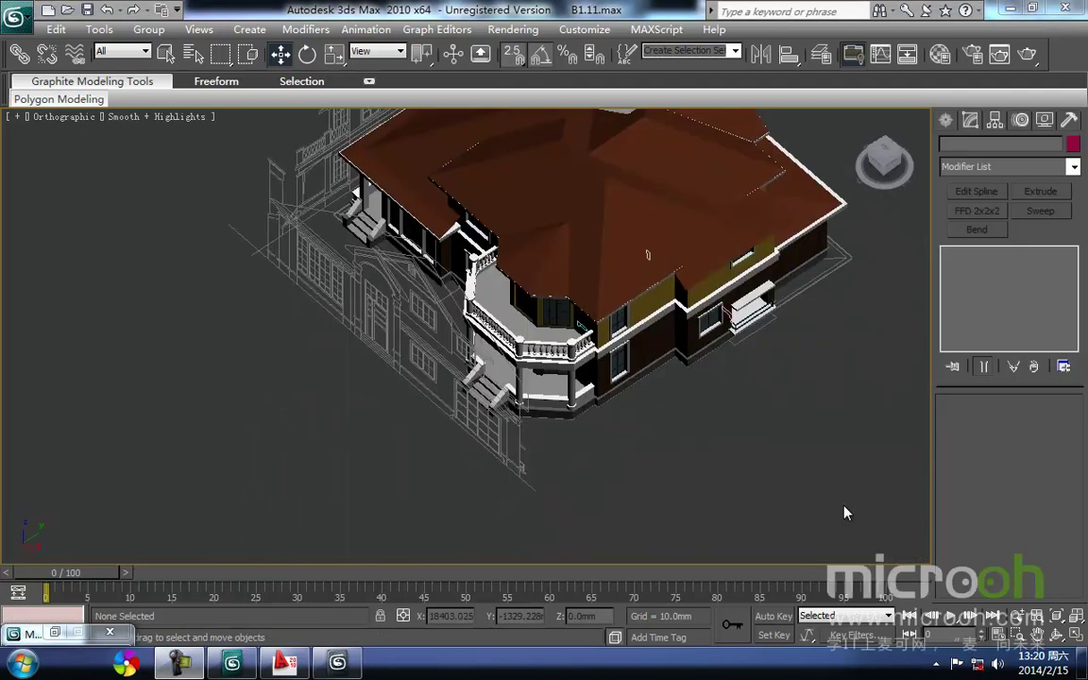
middle_click_drag(813, 444, 539, 329, "alt")
middle_click_drag(628, 333, 559, 351, "alt")
Trace the side eave band in the right elevation as a closed line, following its horizontal strip and sloping end, with geometry hidden.
key("v")
key("r")
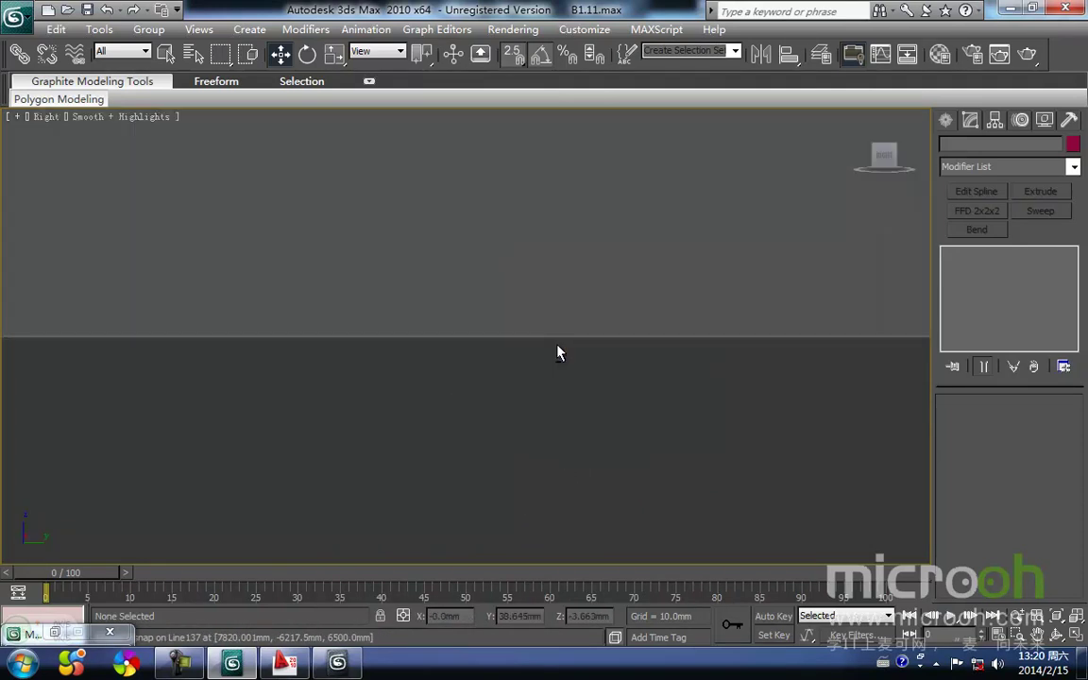
key("z")
scroll(506, 382, "up", 3)
key("F3")
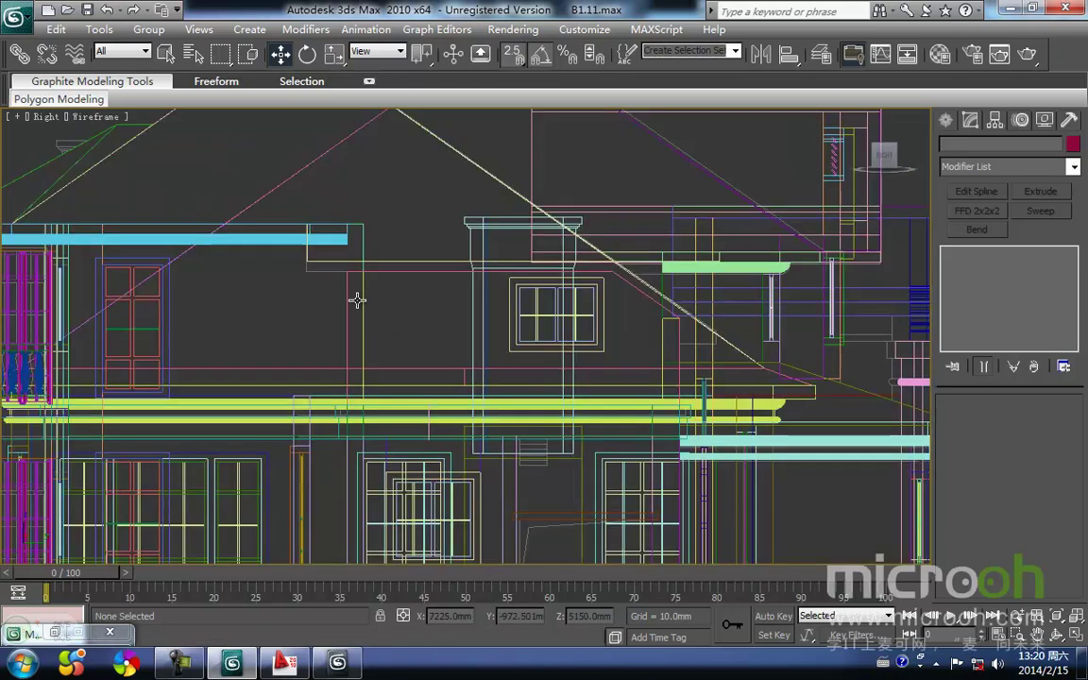
scroll(315, 274, "up", 4)
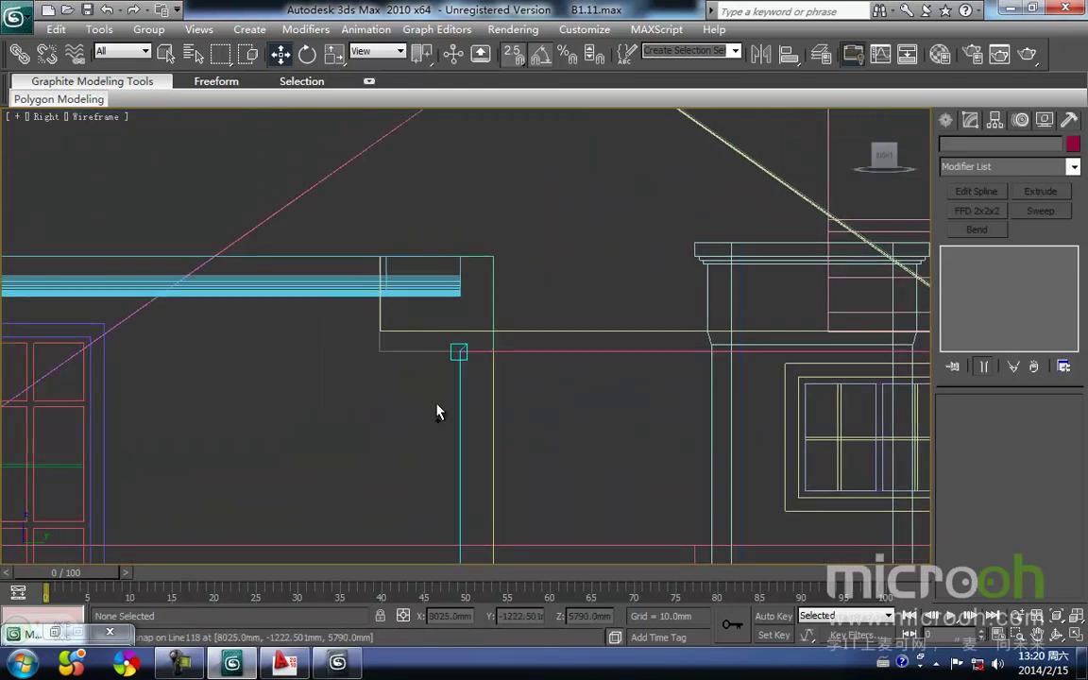
right_click(449, 347)
left_click(452, 337)
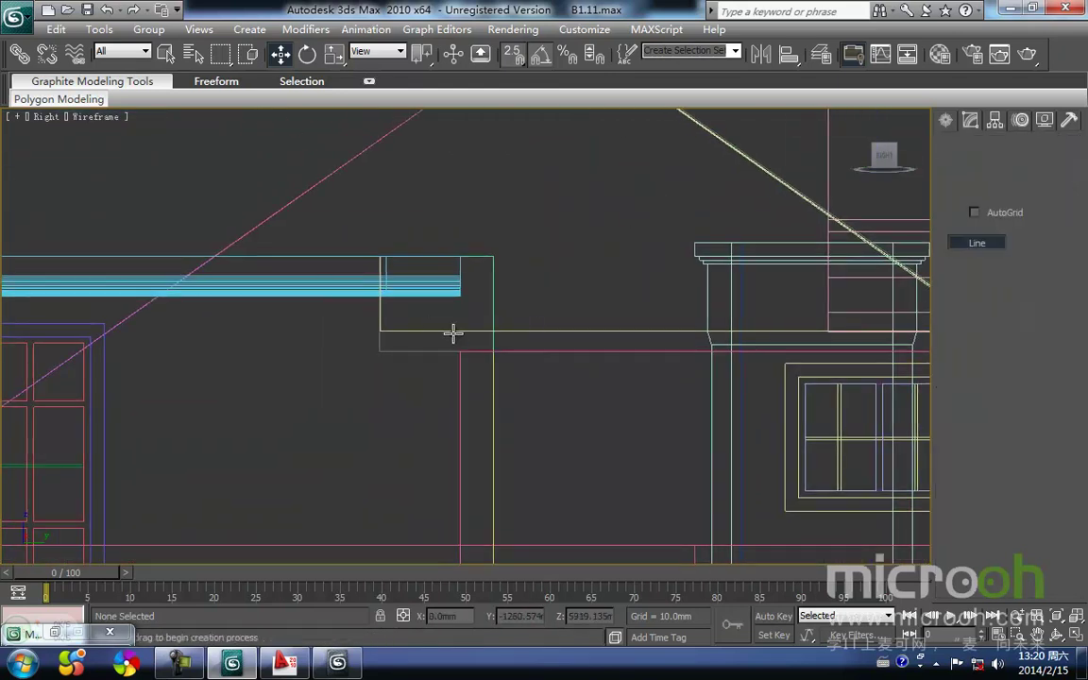
left_click(379, 352)
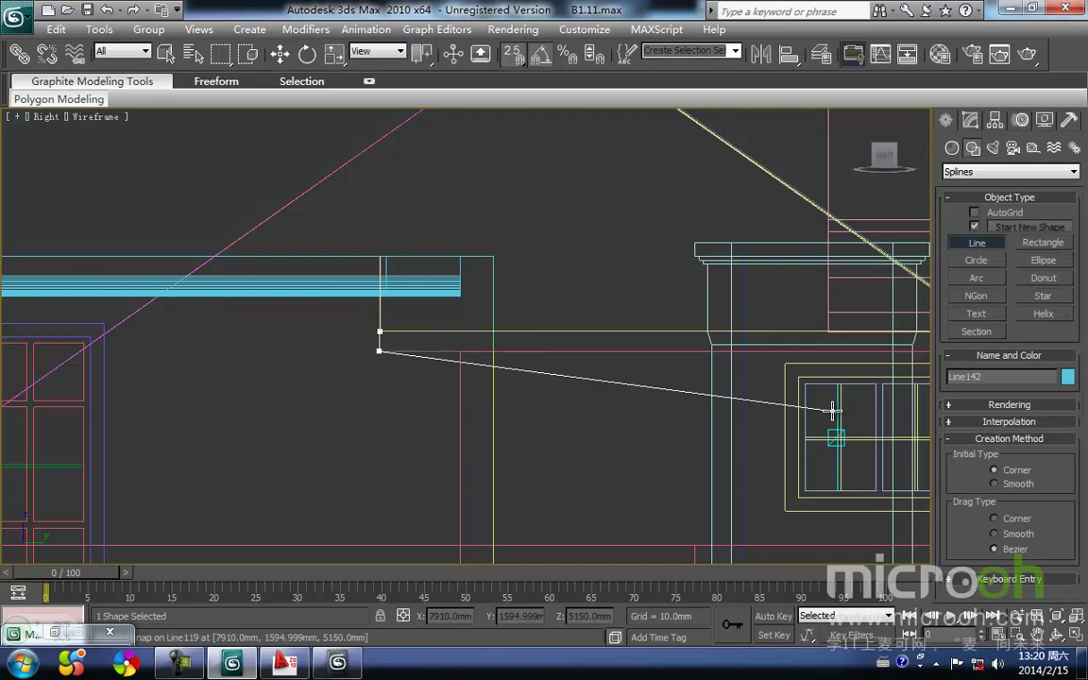
key("shift+g")
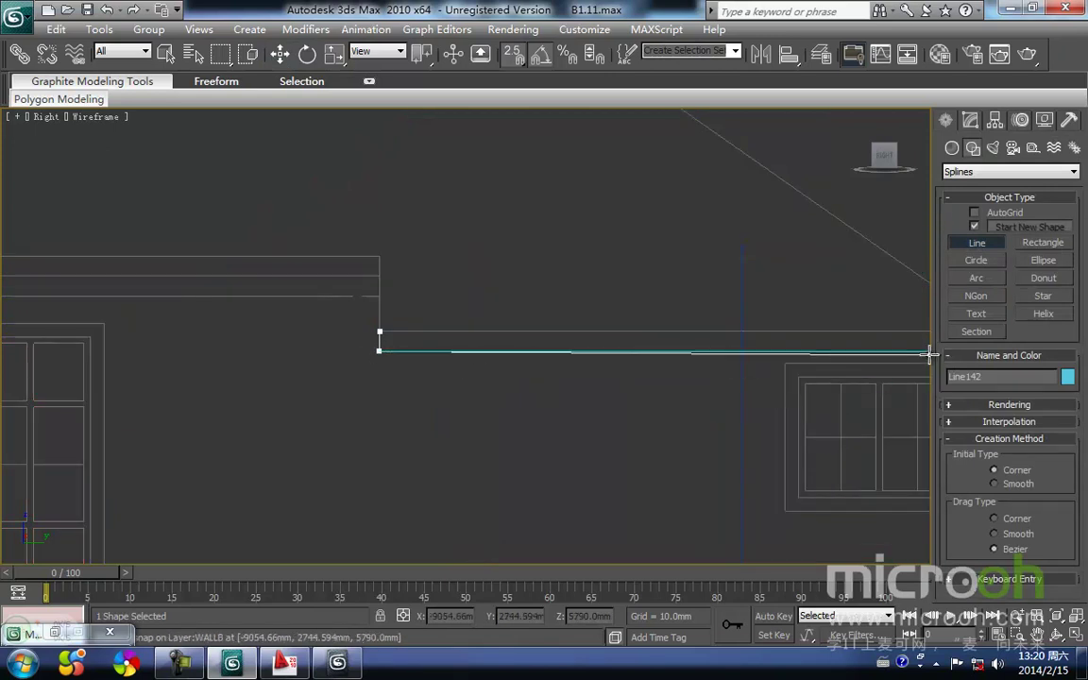
middle_click_drag(930, 354, 527, 331)
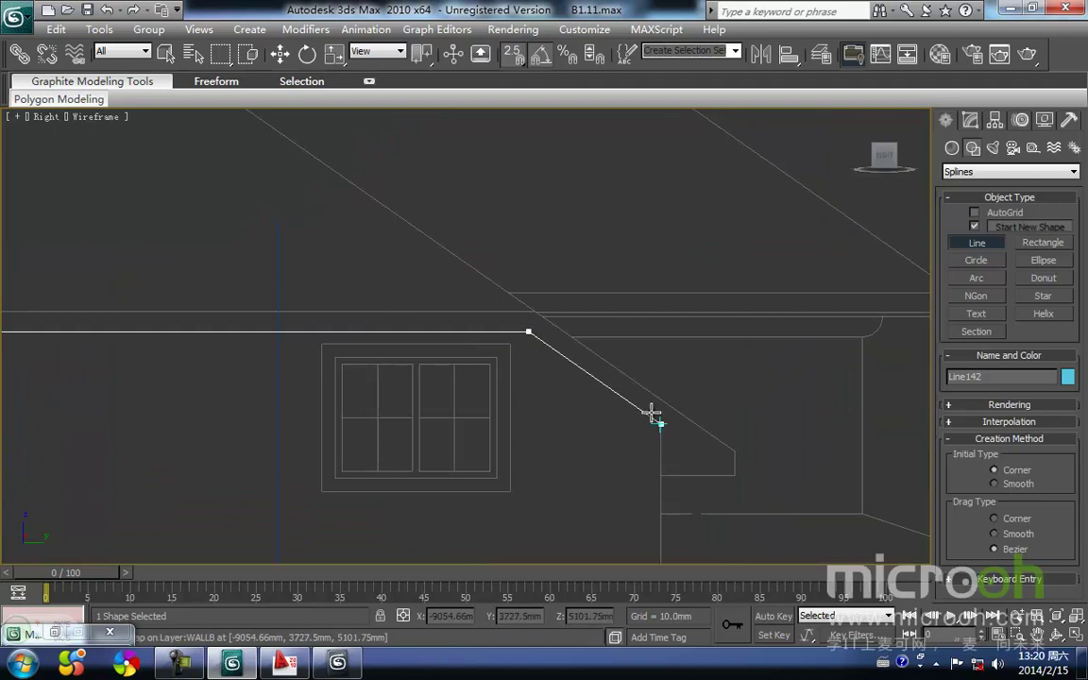
left_click(734, 449)
middle_click_drag(70, 270, 466, 332)
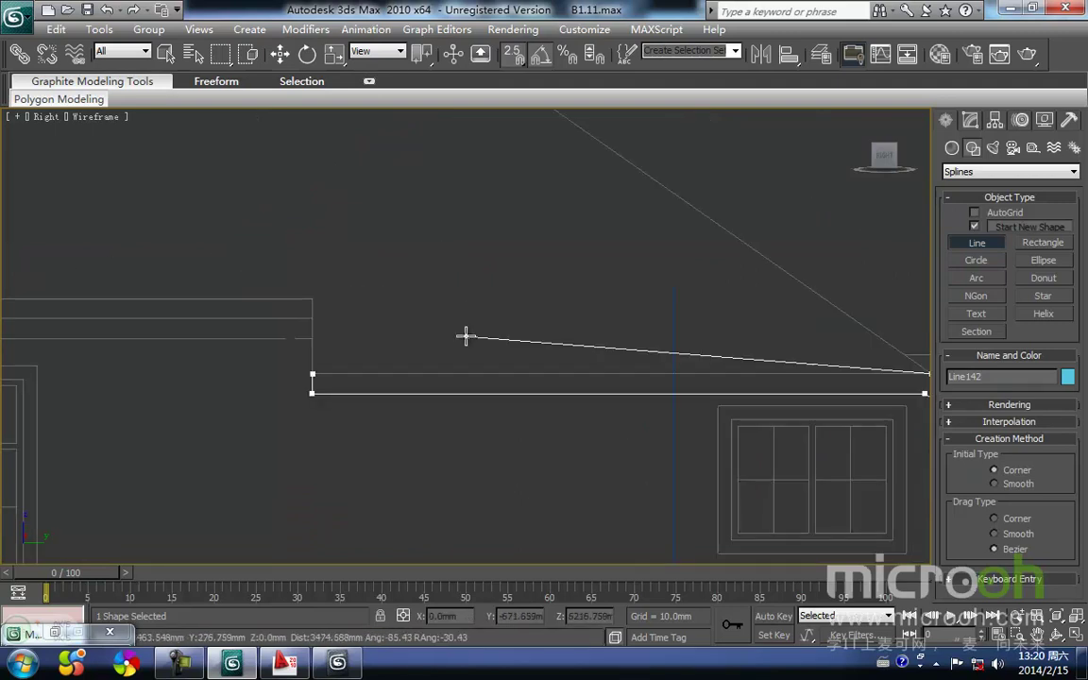
left_click(312, 374)
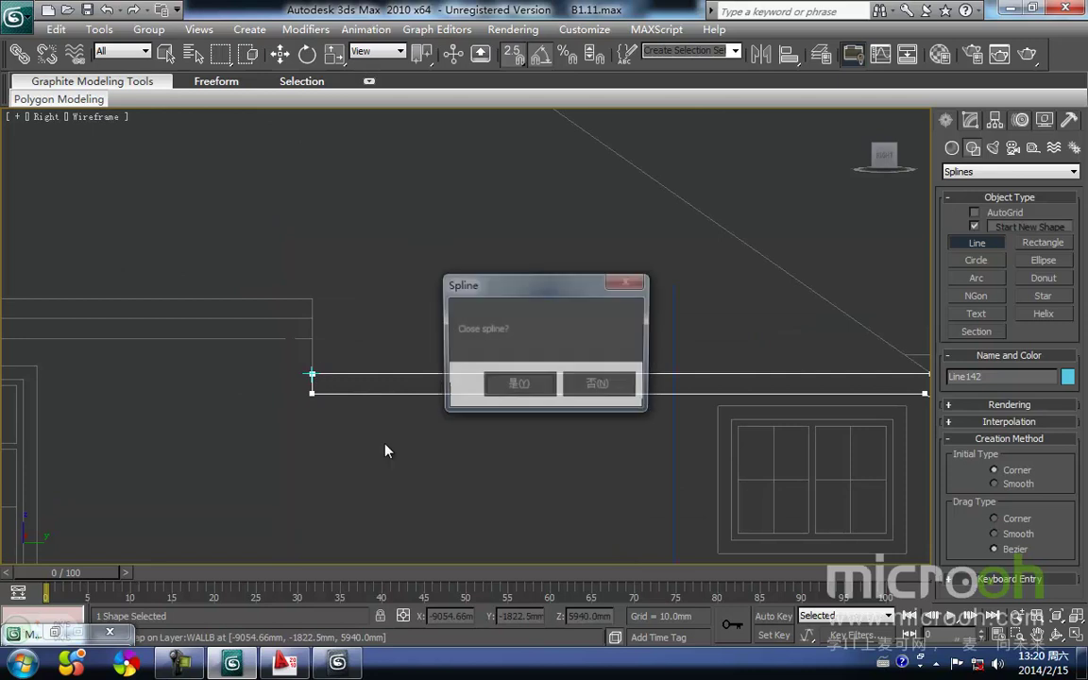
left_click(489, 383)
Move the eave band outline along X to the projecting side wall in the top view.
key("w")
middle_click_drag(460, 340, 444, 347)
scroll(416, 357, "down", 5)
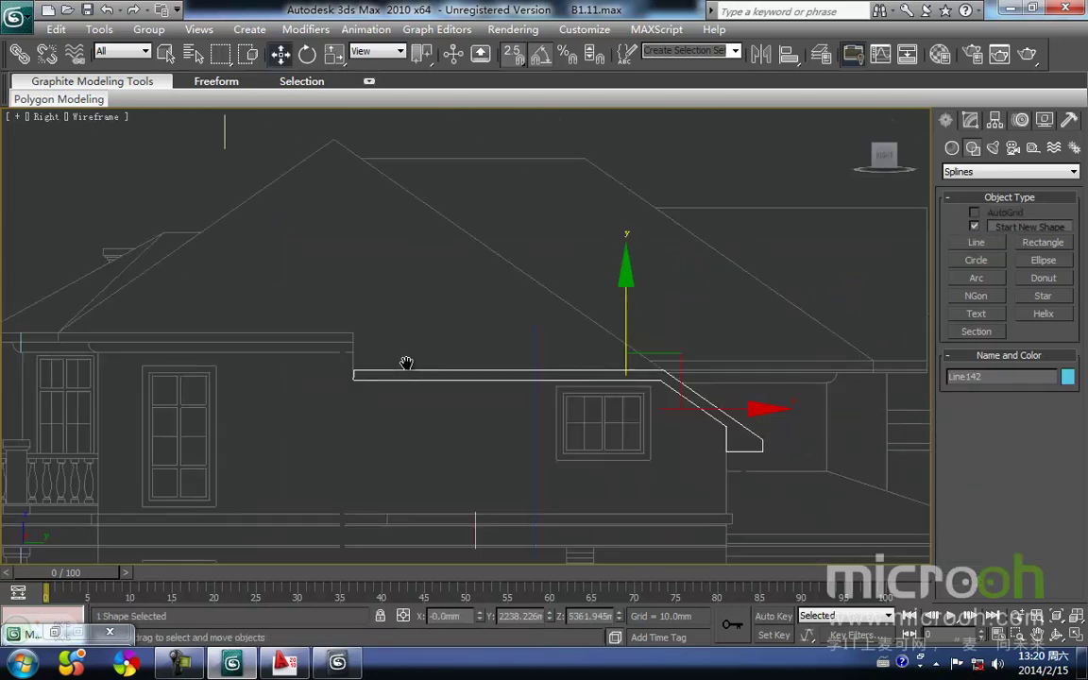
key("t")
scroll(383, 394, "down", 4)
left_click_drag(431, 331, 623, 382)
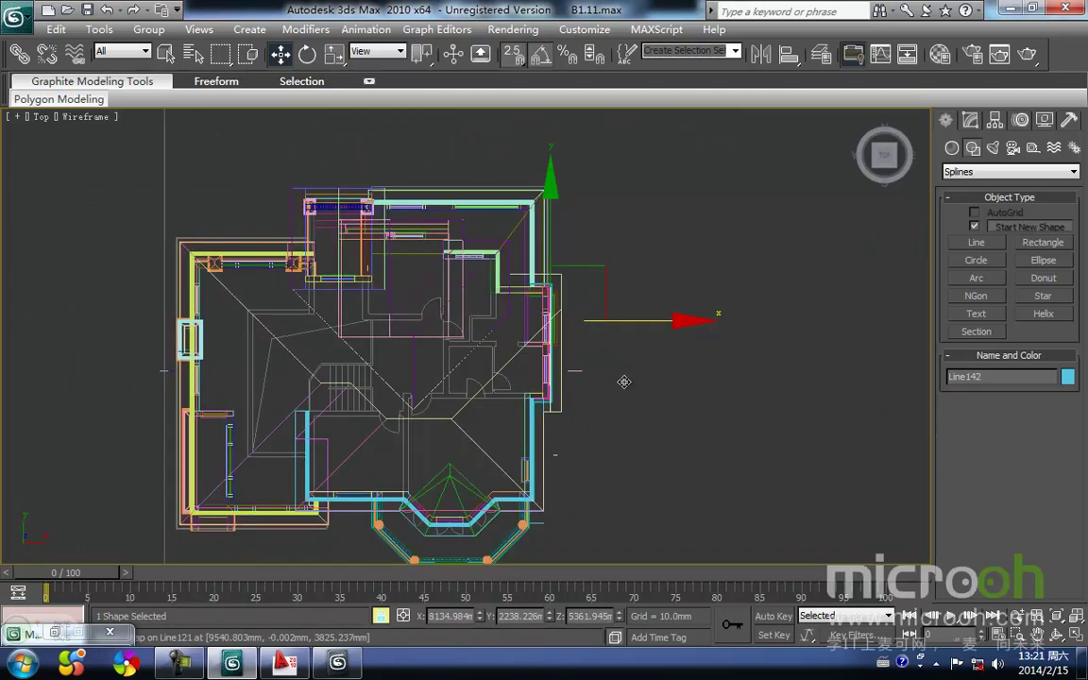
Align the eave band outline along X with the outer edge of the side roof in the top view.
scroll(524, 408, "up", 3)
middle_click_drag(573, 397, 456, 388)
left_click_drag(538, 297, 475, 479)
middle_click_drag(501, 467, 481, 279, "alt")
scroll(442, 381, "up", 3)
key("F3")
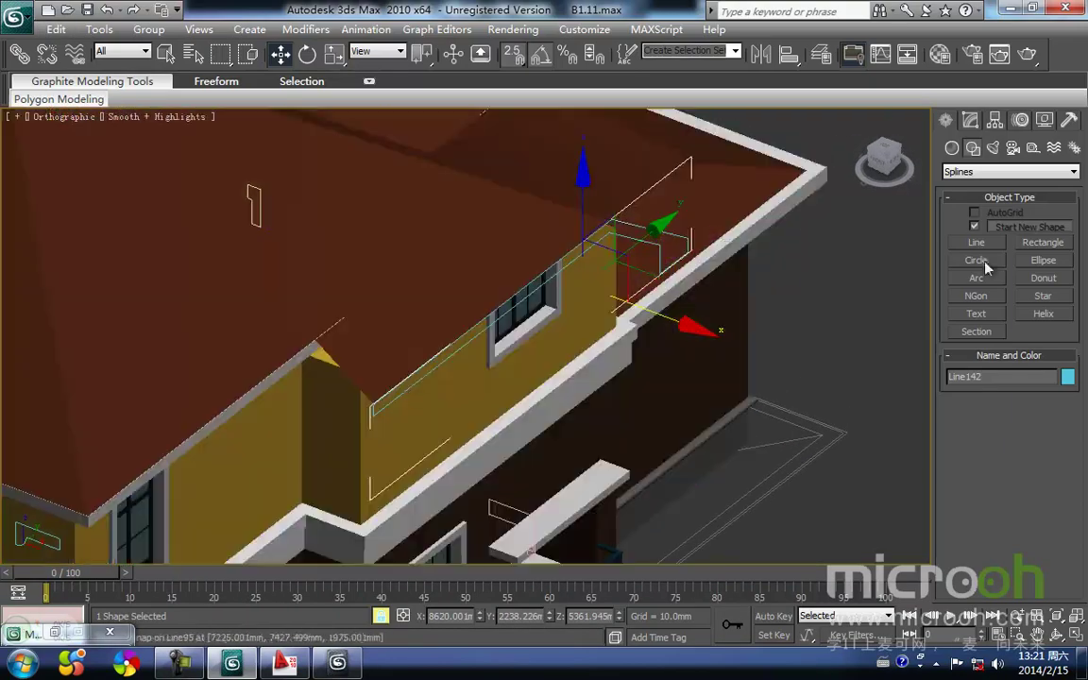
Extrude the eave band outline 200 mm and snap the band back along X so its outer face meets the roof edge.
left_click(970, 120)
left_click(1039, 191)
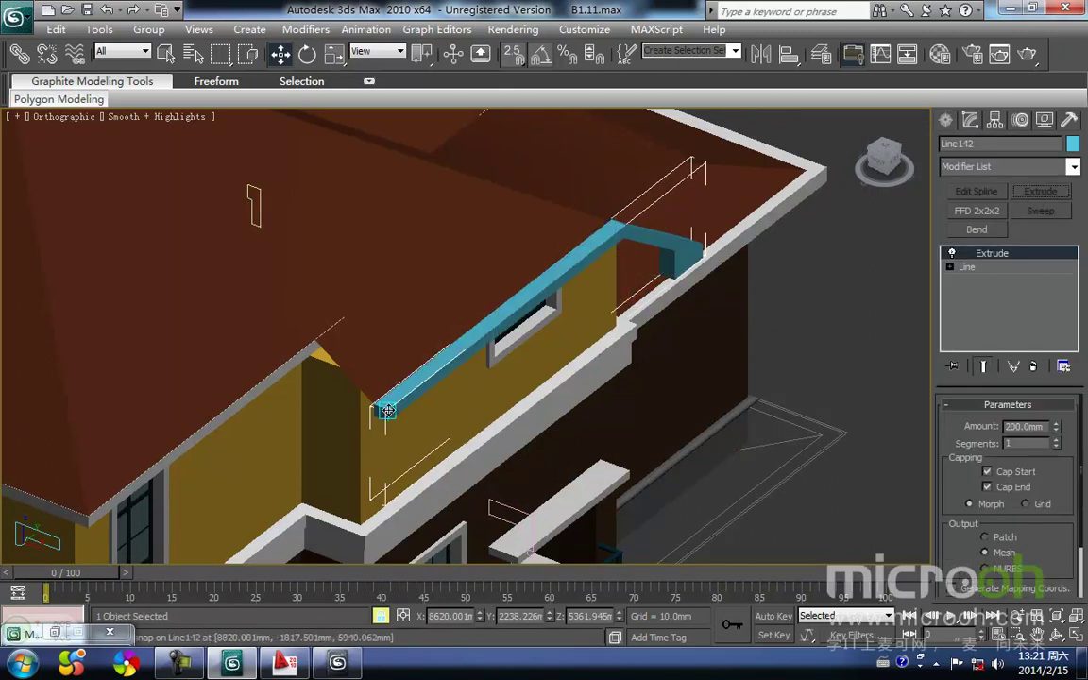
left_click_drag(387, 411, 371, 404)
middle_click_drag(391, 398, 346, 415)
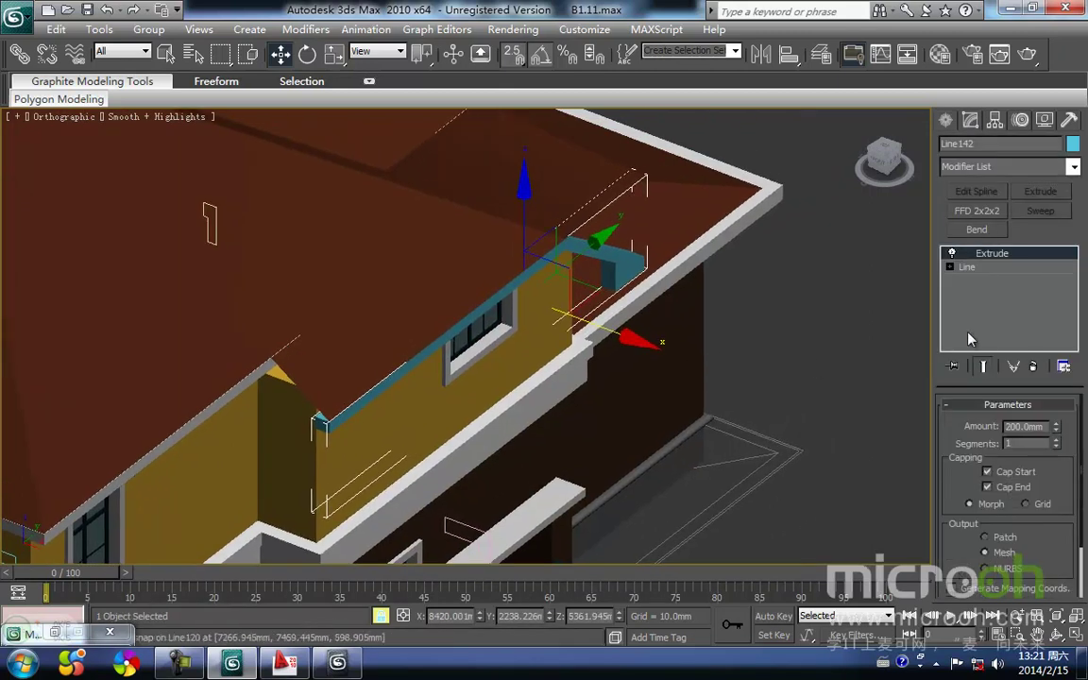
Add an Edit Mesh modifier to the eave band and stretch its inner-side vertices along X toward the house.
left_click(1072, 166)
key("e")
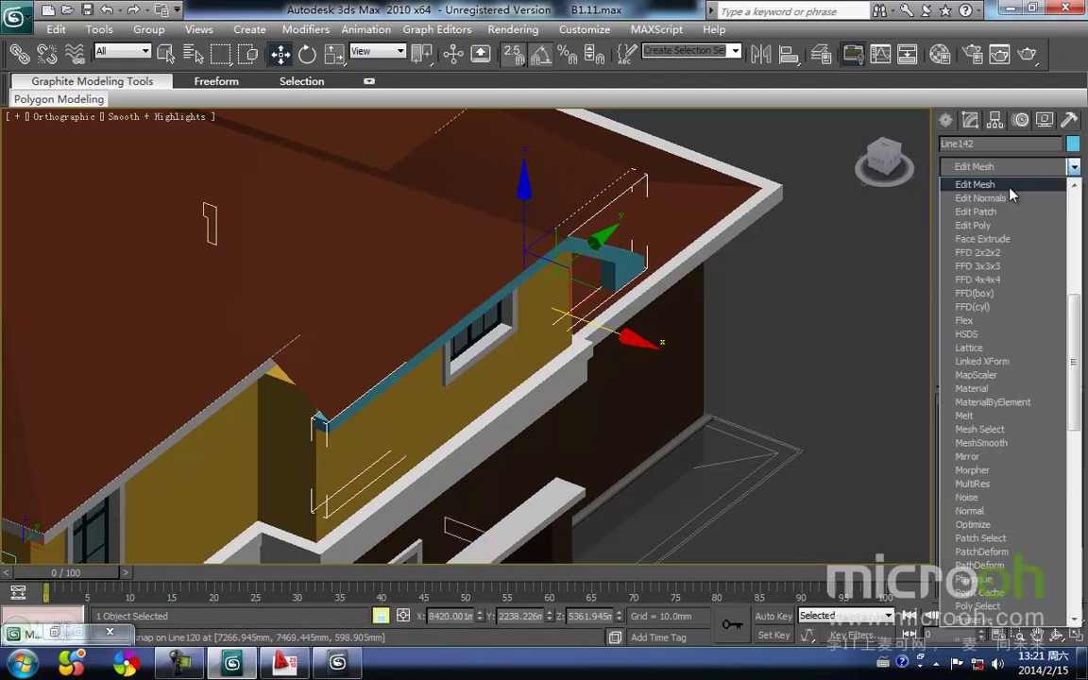
left_click(1010, 186)
middle_click_drag(487, 396, 428, 470)
key("t")
middle_click_drag(456, 427, 426, 418)
key("F3")
key("1")
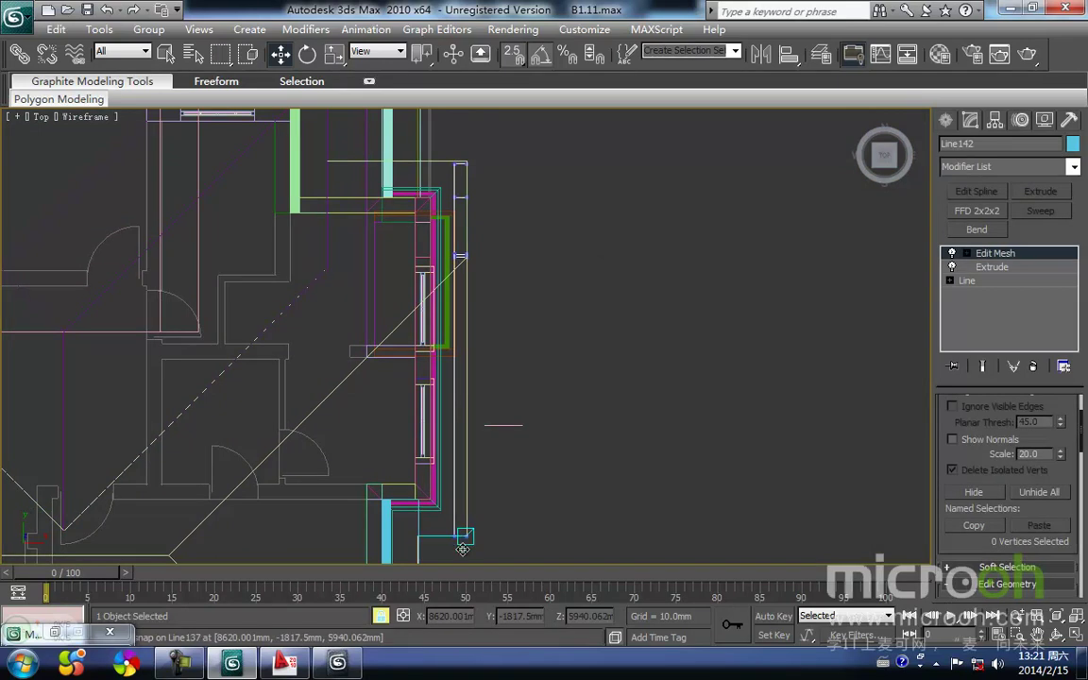
mouse_move(443, 118)
left_mouse_down()
mouse_move(536, 312)
mouse_move(365, 482)
left_mouse_up()
mouse_move(498, 424)
middle_mouse_down()
mouse_move(438, 444)
mouse_move(363, 324)
mouse_move(395, 238)
mouse_move(403, 492)
mouse_move(410, 245)
mouse_move(352, 340)
mouse_move(439, 357)
mouse_move(414, 370)
mouse_move(539, 371)
mouse_move(398, 281)
mouse_move(313, 247)
mouse_move(258, 250)
mouse_move(286, 260)
middle_mouse_up()
key("F3")
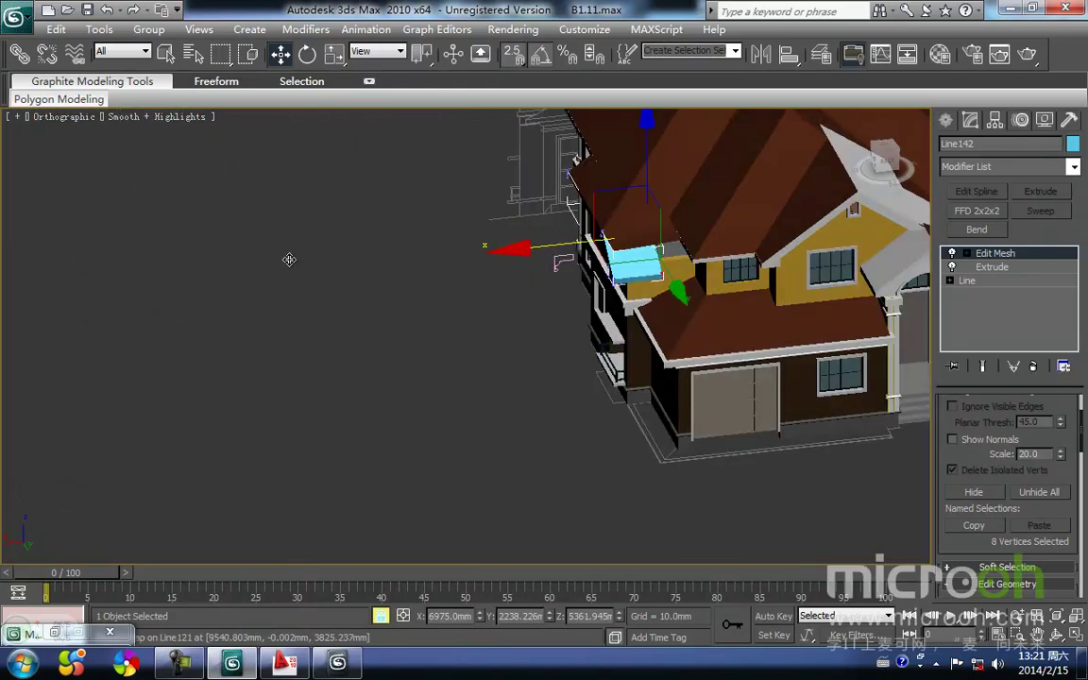
Extend the eave band's inner-side vertices along X to the recessed wall line in the top view.
scroll(711, 262, "up", 4)
middle_click_drag(710, 263, 281, 482)
middle_click_drag(608, 334, 503, 395)
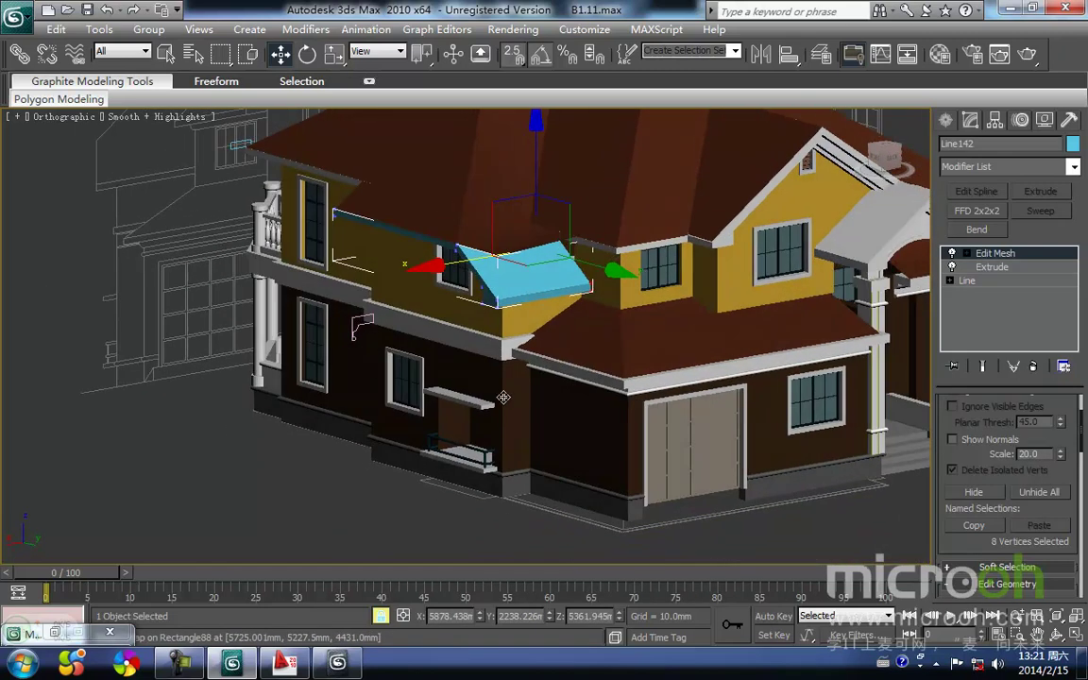
scroll(602, 315, "up", 4)
middle_click_drag(602, 316, 362, 442)
mouse_move(487, 374)
left_mouse_down()
mouse_move(517, 369)
mouse_move(488, 374)
left_mouse_up()
scroll(489, 376, "up", 3)
middle_click_drag(485, 407, 433, 420)
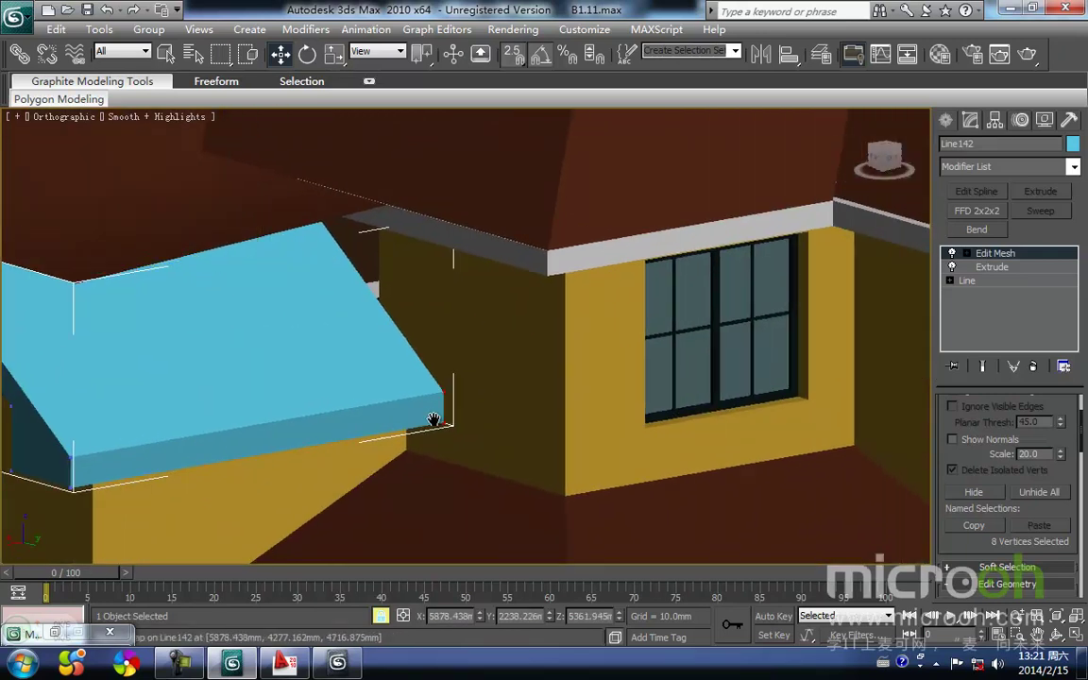
key("t")
middle_click_drag(486, 462, 485, 471)
key("F3")
middle_click_drag(471, 335, 461, 413)
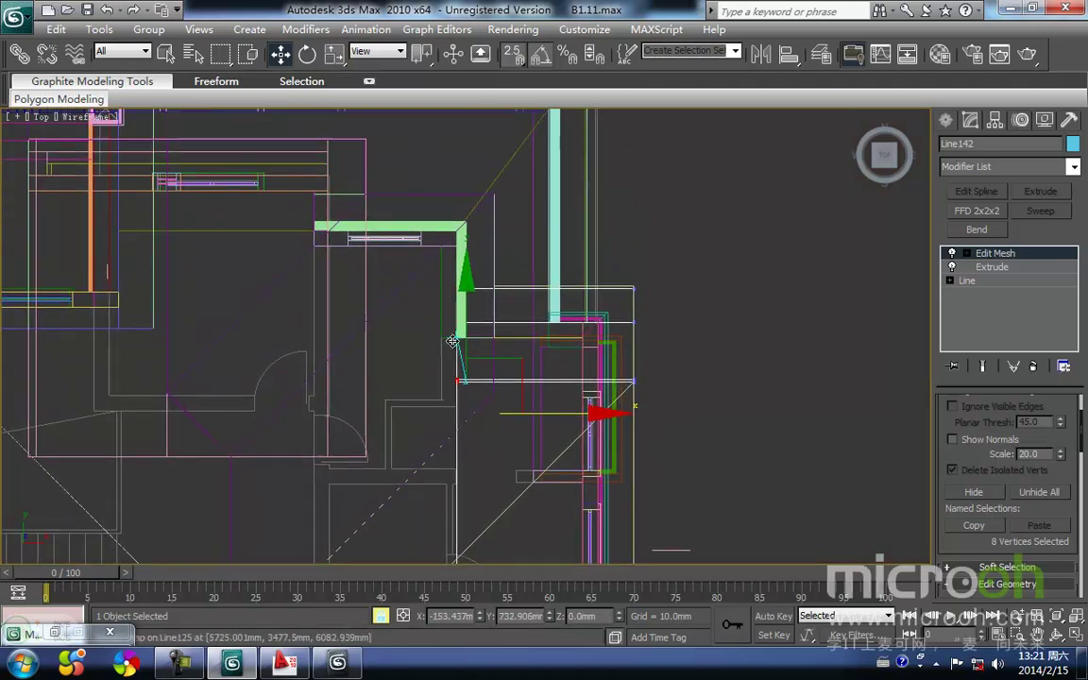
middle_click_drag(454, 340, 397, 356)
Assign the white 装饰线条 material to the eave band and deselect it.
key("p")
scroll(646, 469, "down", 5)
middle_click_drag(604, 444, 284, 241, "alt")
scroll(493, 365, "down", 2)
middle_click_drag(652, 366, 473, 277, "alt")
middle_click_drag(416, 299, 839, 196)
scroll(398, 443, "down", 2)
middle_click_drag(626, 313, 473, 439, "alt")
key("m")
left_click(699, 288)
left_click(728, 346)
key("space")
left_click(515, 453)
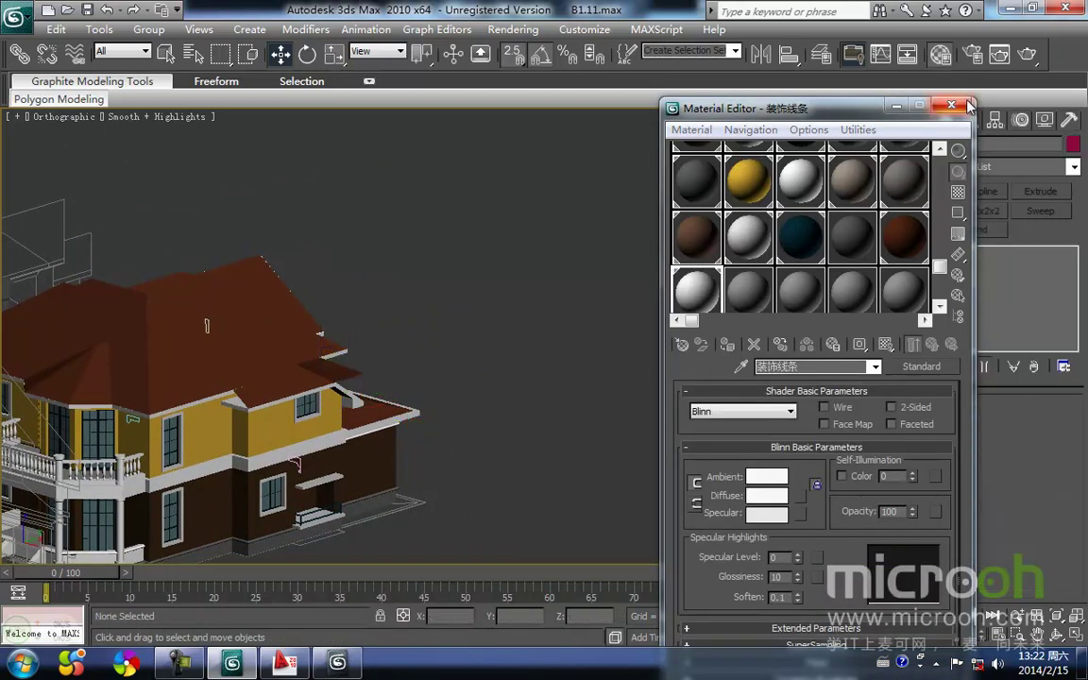
left_click(967, 104)
Isolate the main roof surface together with the eave band and display them in wireframe.
middle_click_drag(539, 410, 397, 415, "alt")
left_click(356, 357)
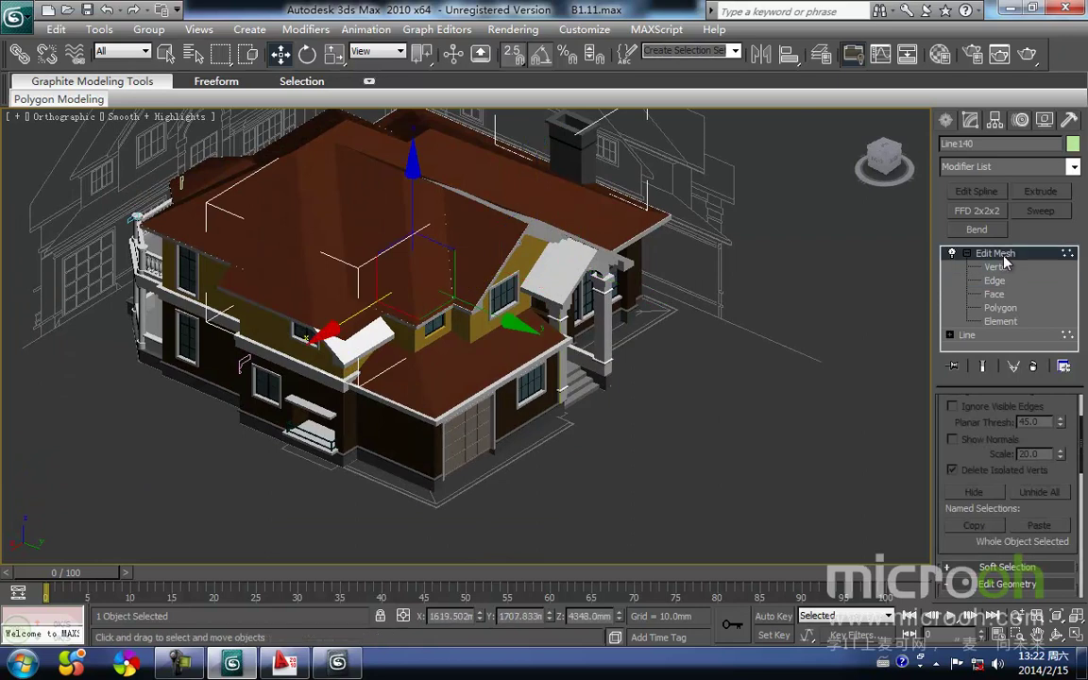
scroll(319, 342, "up", 2)
middle_click_drag(343, 333, 376, 318)
scroll(376, 318, "down", 1)
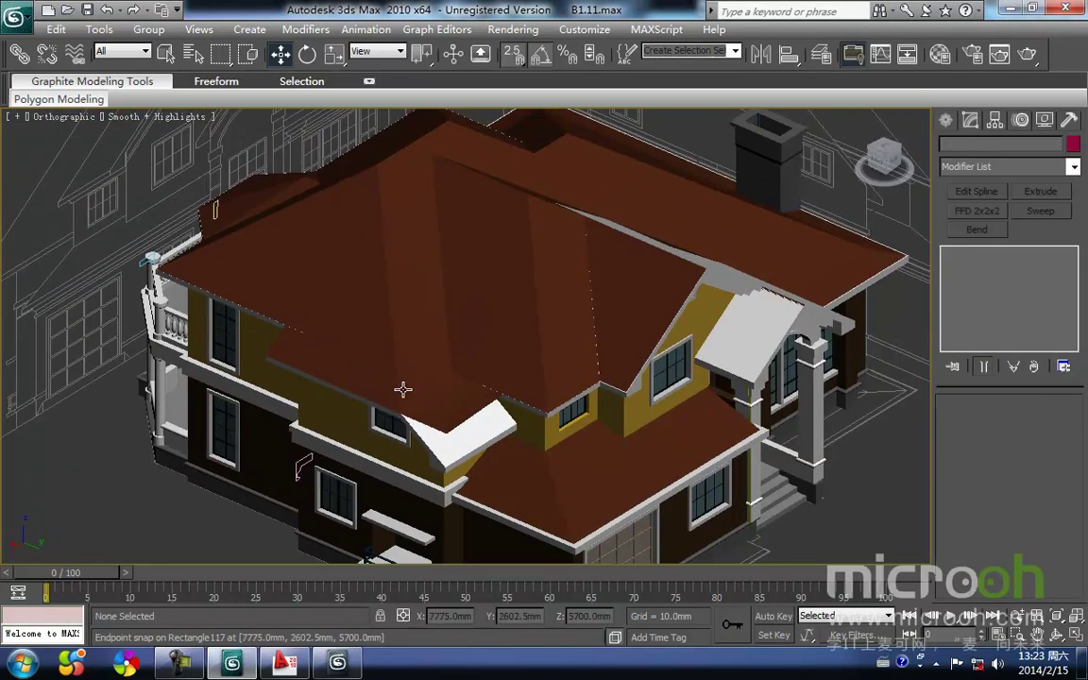
left_click(433, 384)
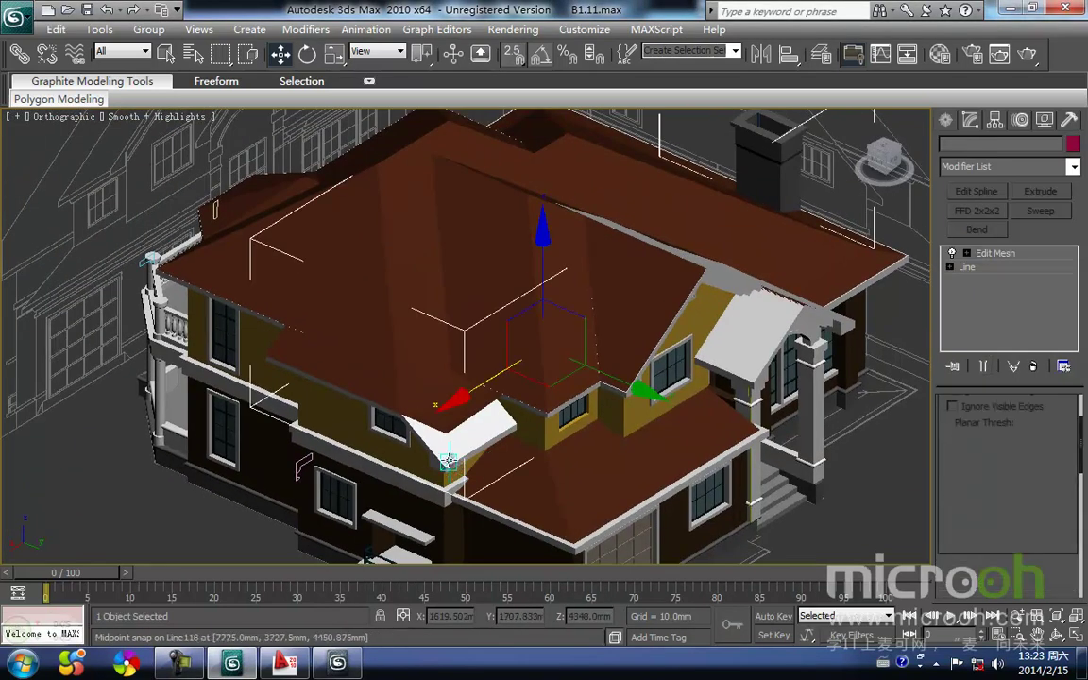
key("alt+q")
middle_click_drag(447, 456, 387, 419)
scroll(413, 375, "up", 6)
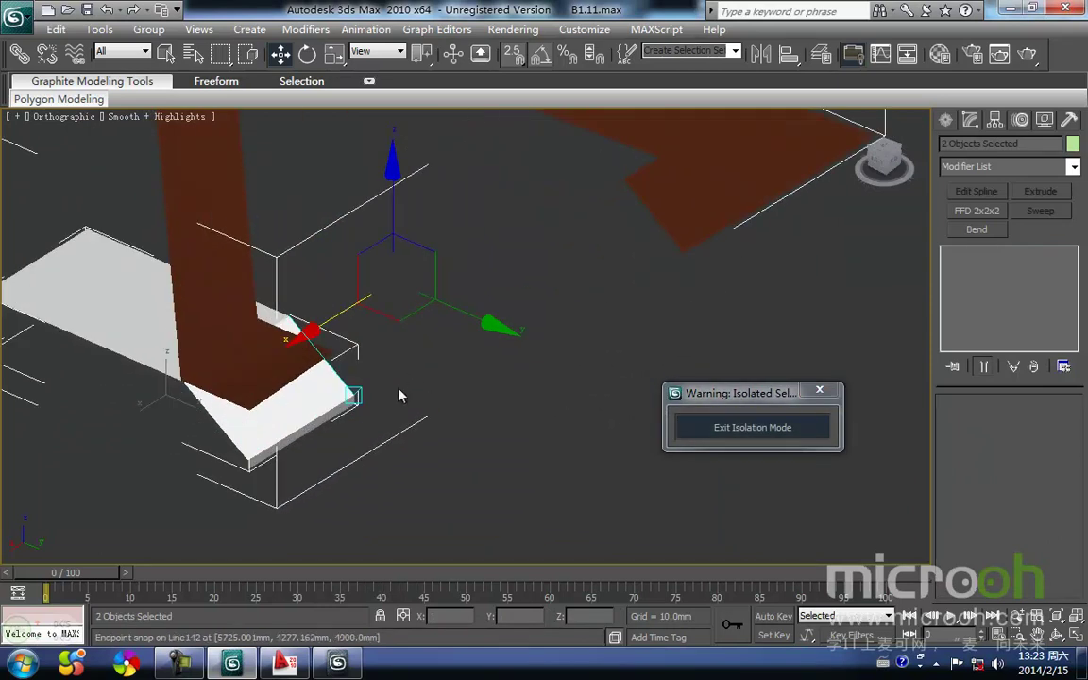
left_click(464, 400)
key("F3")
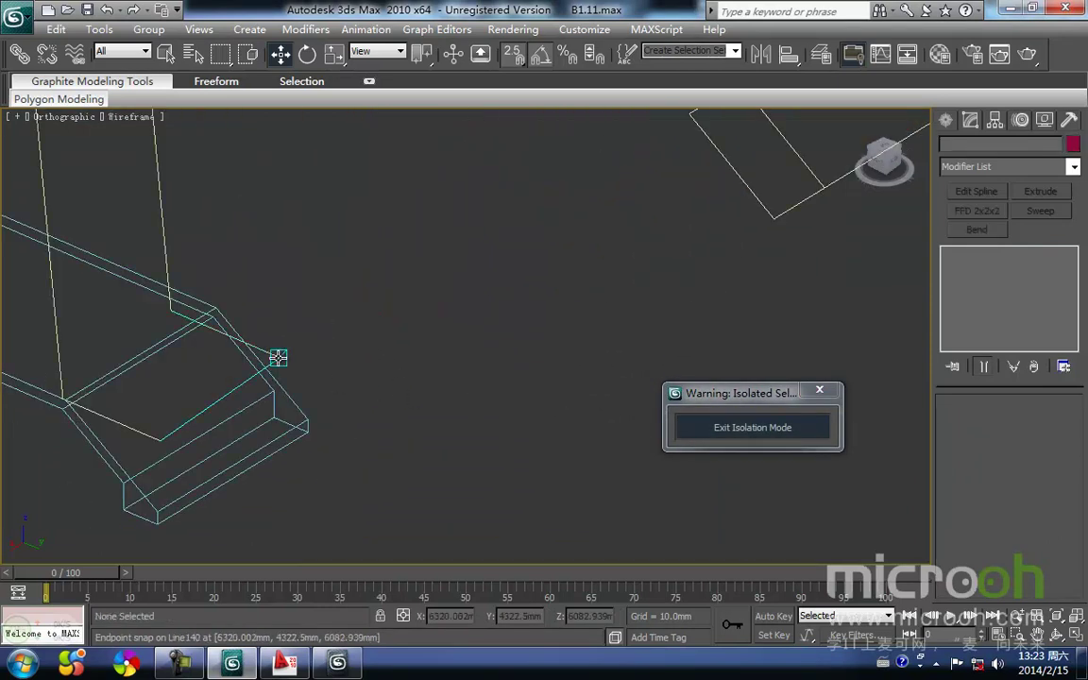
Edit the roof line's vertices and lower the two end vertices above the band's slope to its outer upper edge in the left view.
left_click(278, 357)
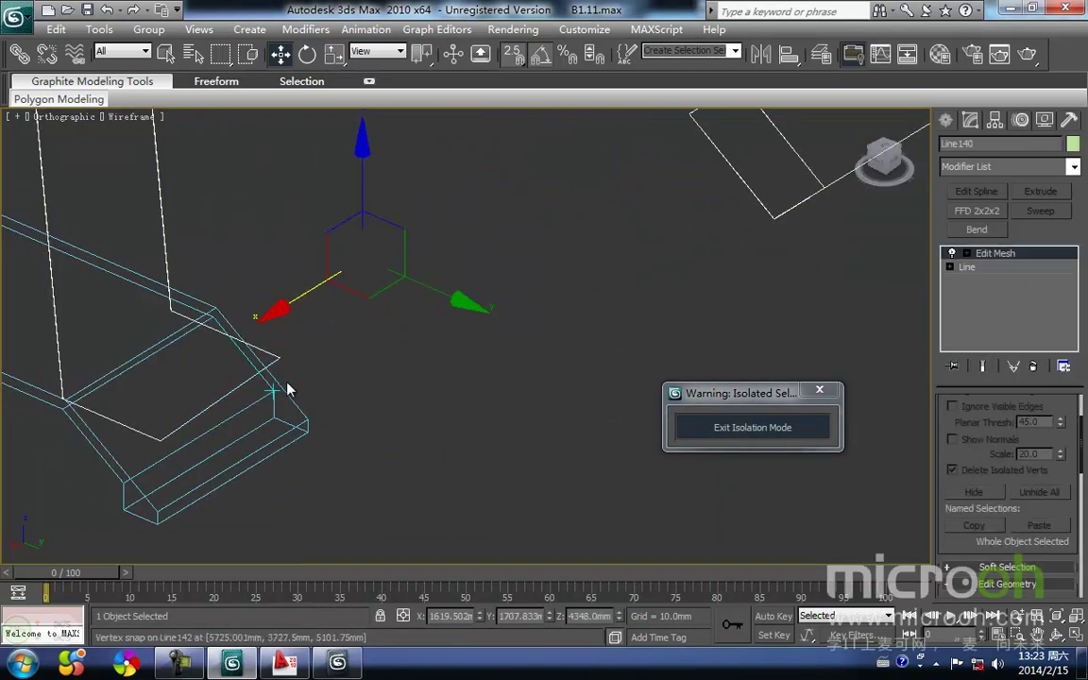
left_click(973, 281)
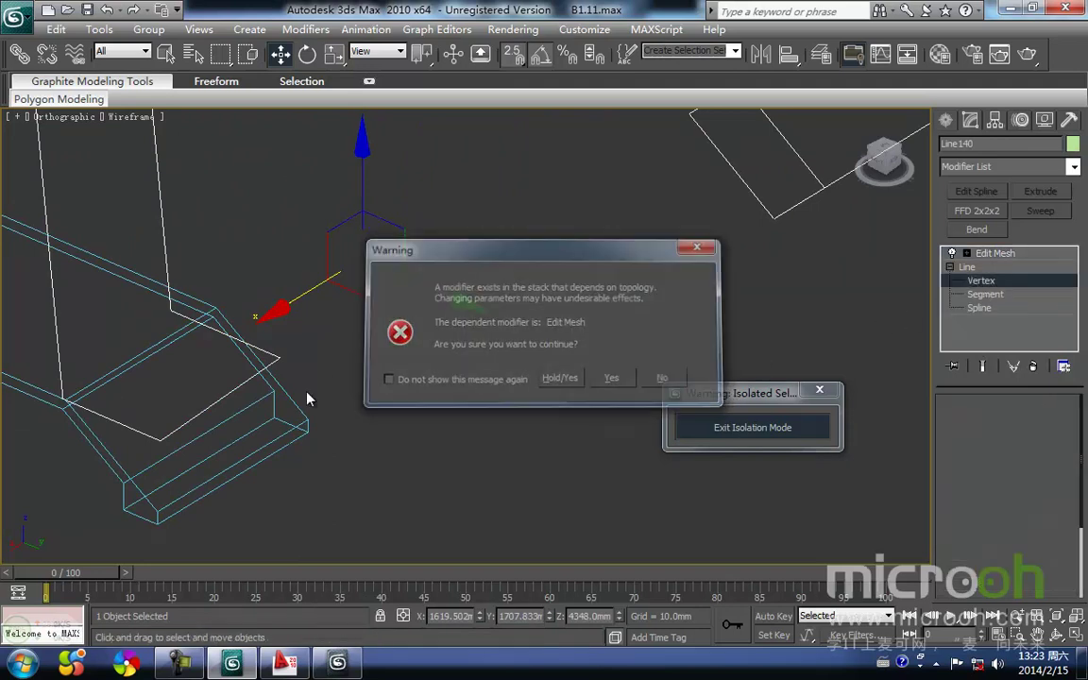
left_click(614, 378)
middle_click_drag(188, 444, 309, 430)
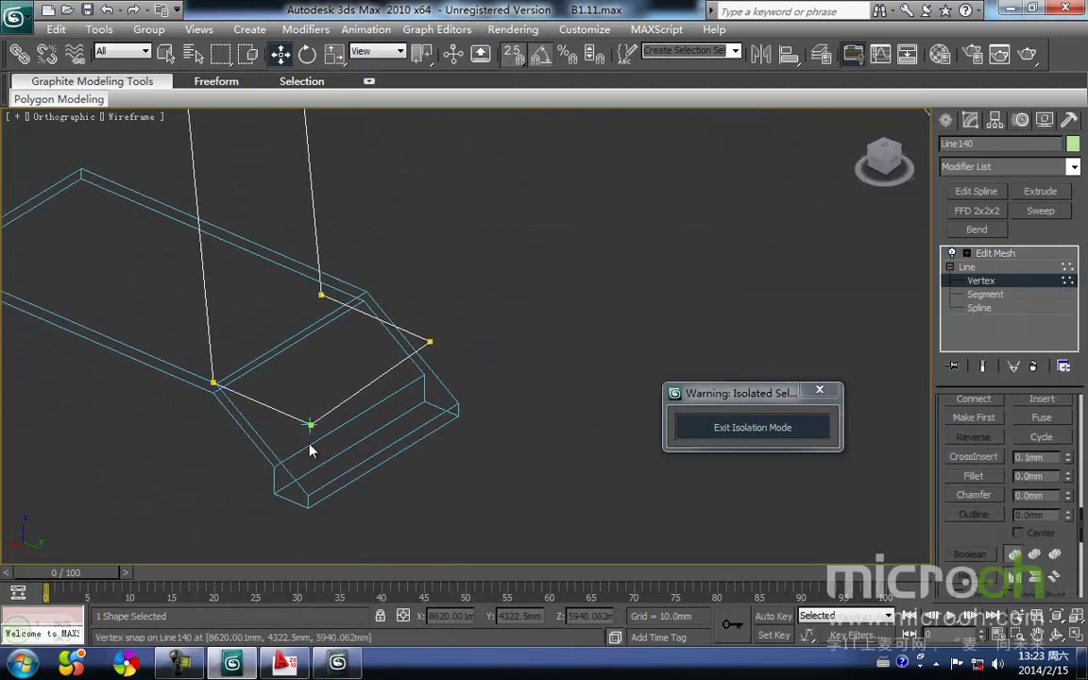
left_click(430, 342)
scroll(422, 397, "down", 2)
middle_click_drag(422, 397, 410, 390)
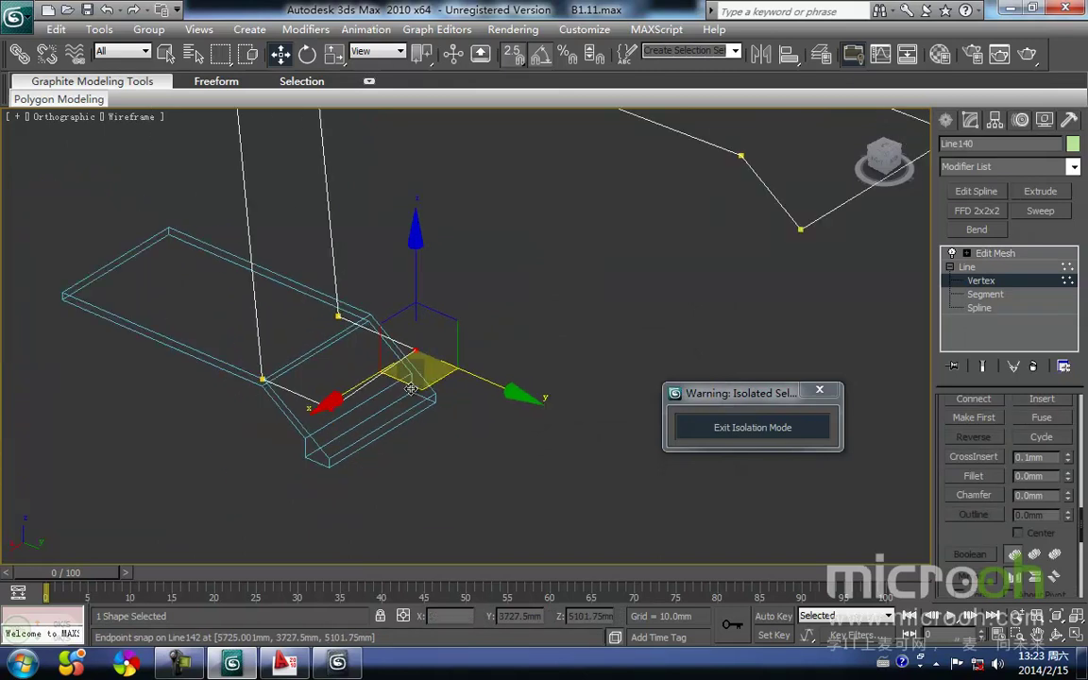
key("l")
scroll(410, 393, "down", 4)
scroll(458, 421, "down", 2)
scroll(471, 427, "up", 4)
middle_click_drag(461, 421, 426, 324)
left_click_drag(426, 160, 436, 420)
scroll(440, 433, "up", 3)
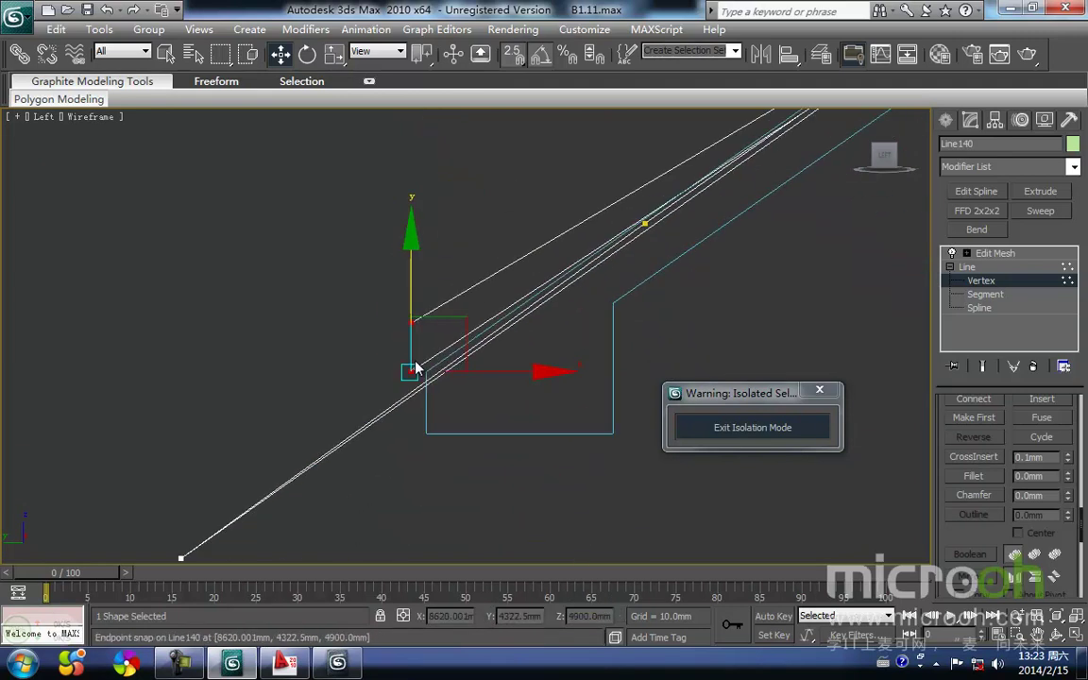
left_click_drag(416, 375, 417, 385)
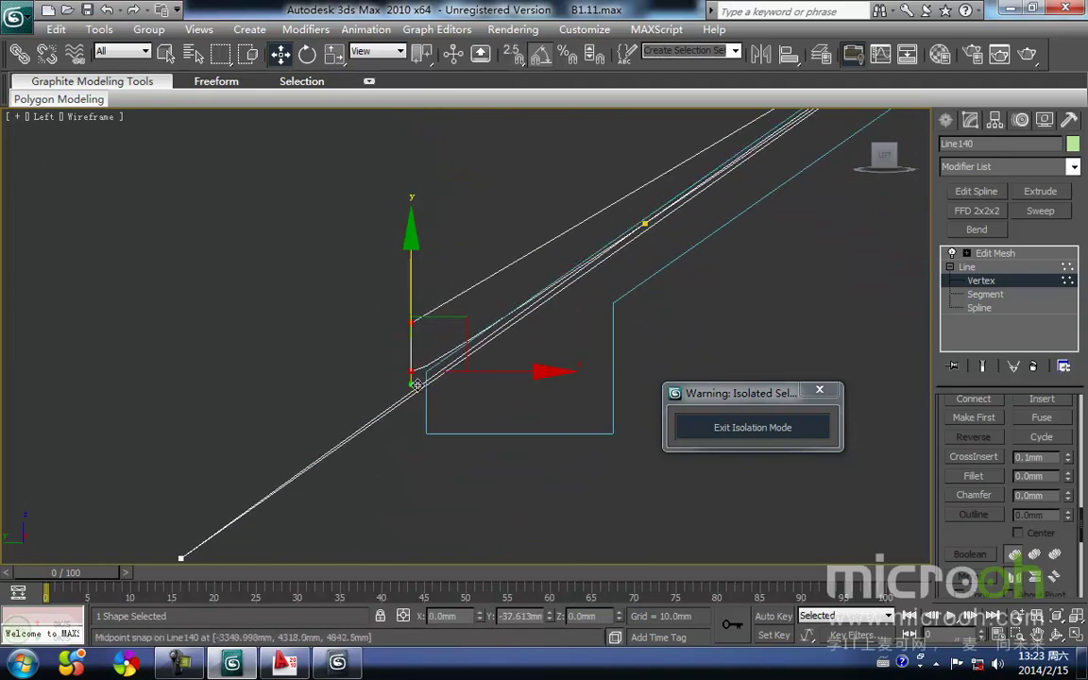
Snap the two lowered roof vertices along Y to the eave band's outer upper corner.
scroll(426, 364, "down", 3)
middle_click_drag(383, 353, 485, 378, "alt")
scroll(433, 370, "up", 6)
middle_click_drag(257, 320, 472, 374)
scroll(471, 364, "up", 4)
middle_click_drag(274, 341, 386, 363)
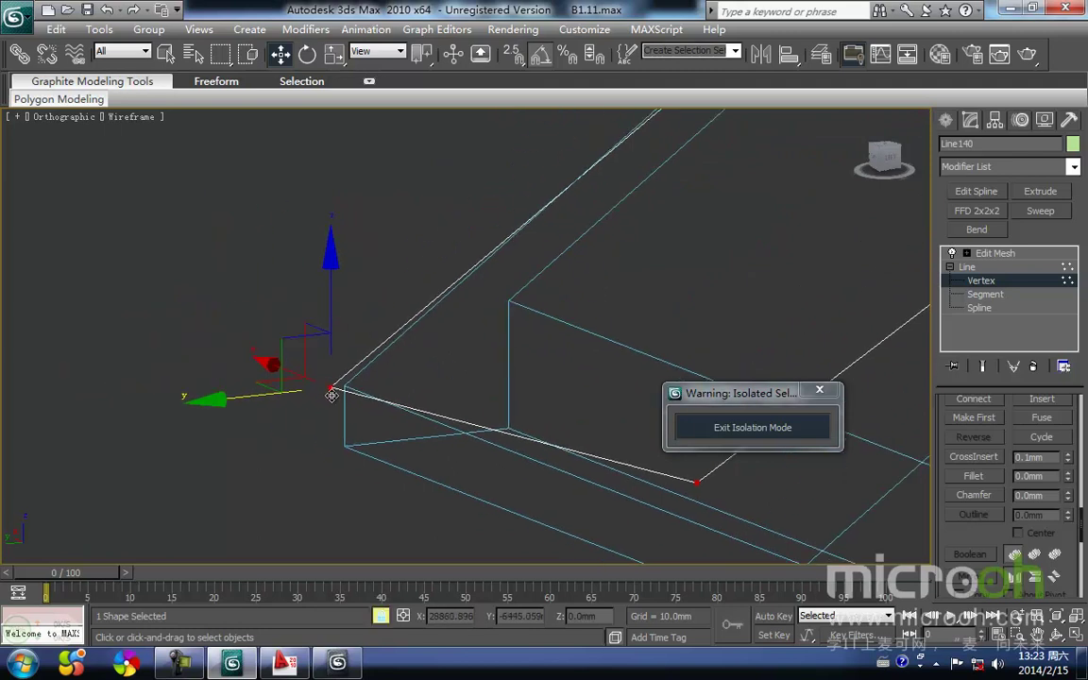
left_click_drag(334, 382, 345, 385)
scroll(424, 412, "down", 4)
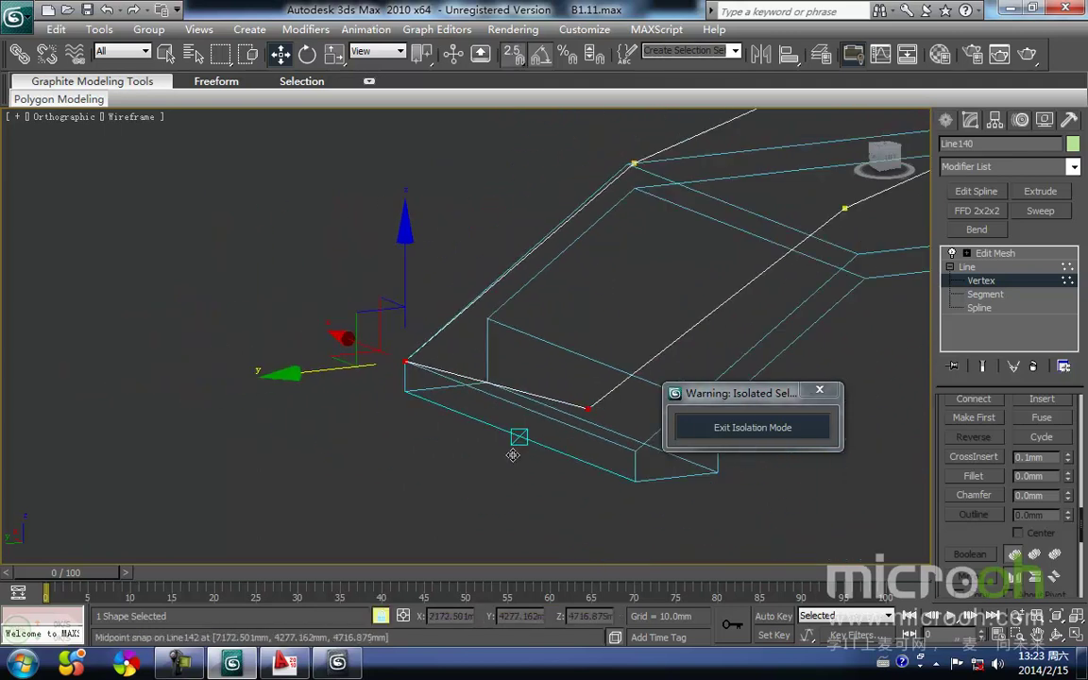
middle_click_drag(515, 455, 268, 469)
left_click_drag(308, 387, 307, 385)
key("space")
Try to move the roof outline's lowered inner vertex horizontally to the eave band's inner corner.
left_click_drag(342, 424, 430, 492)
key("ctrl+z")
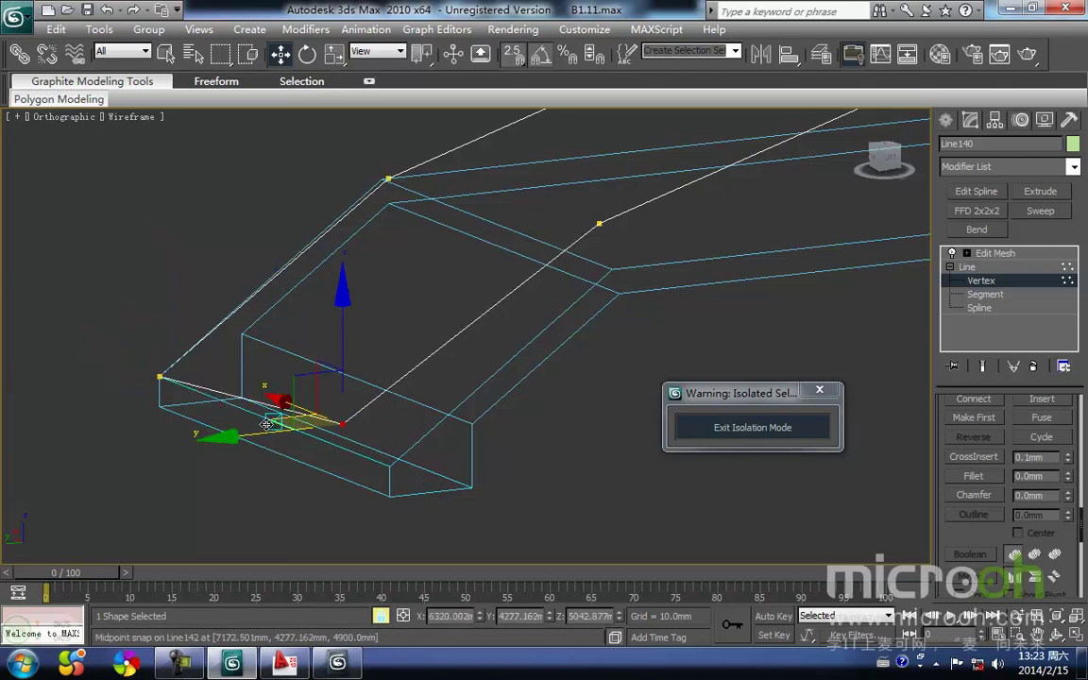
left_click_drag(339, 434, 394, 466)
scroll(434, 451, "down", 5)
key("t")
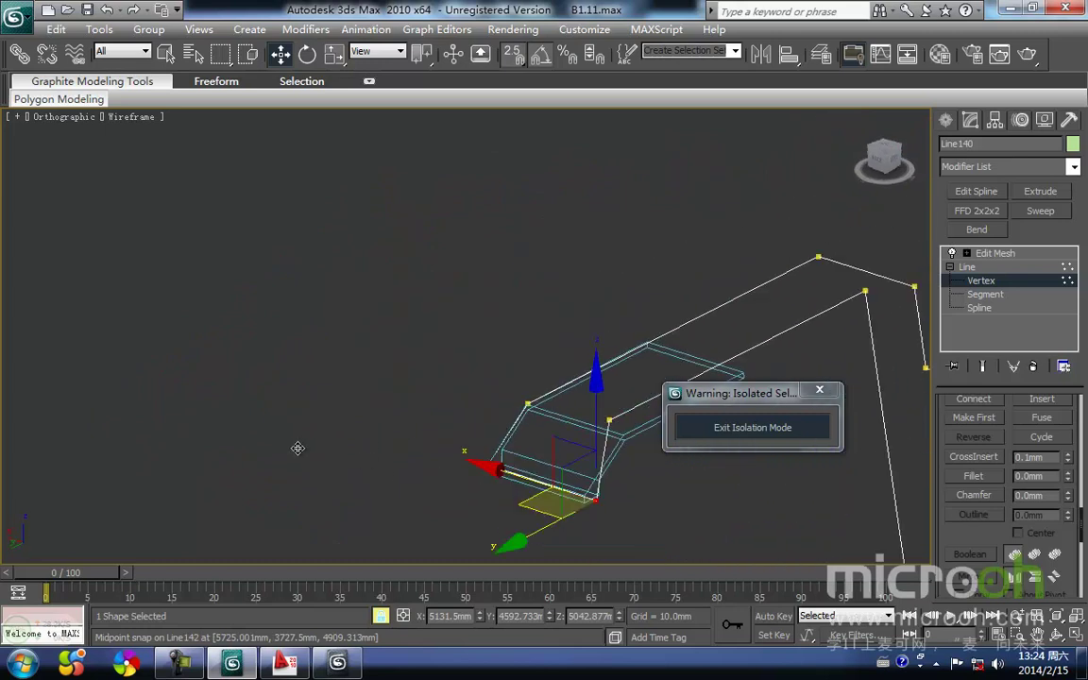
scroll(495, 400, "down", 3)
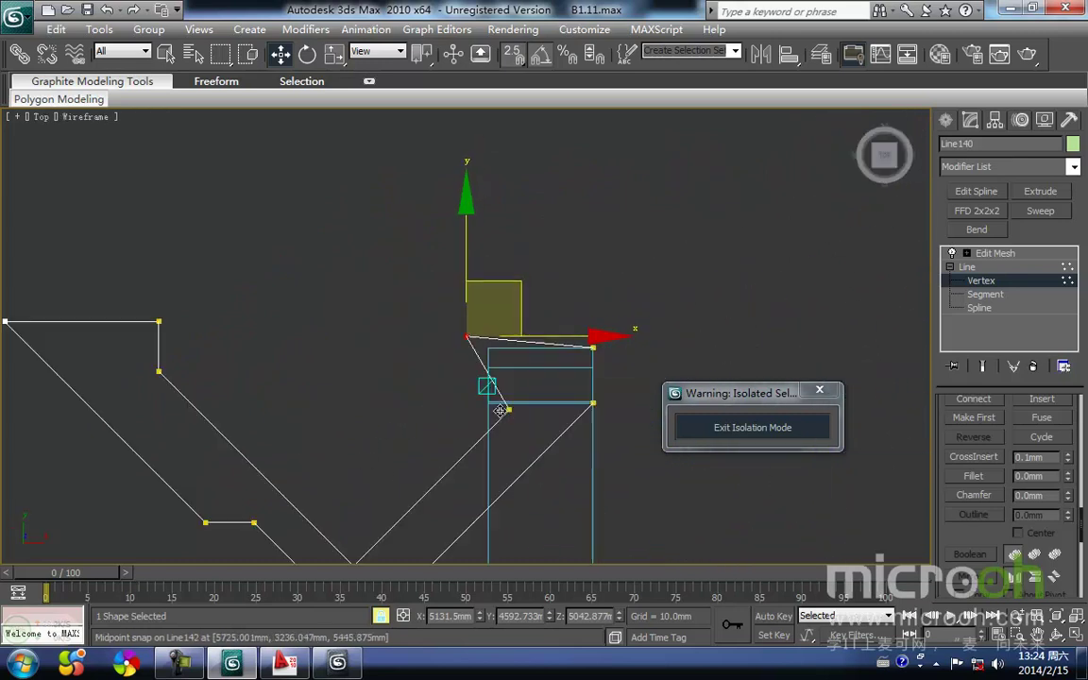
scroll(511, 399, "up", 3)
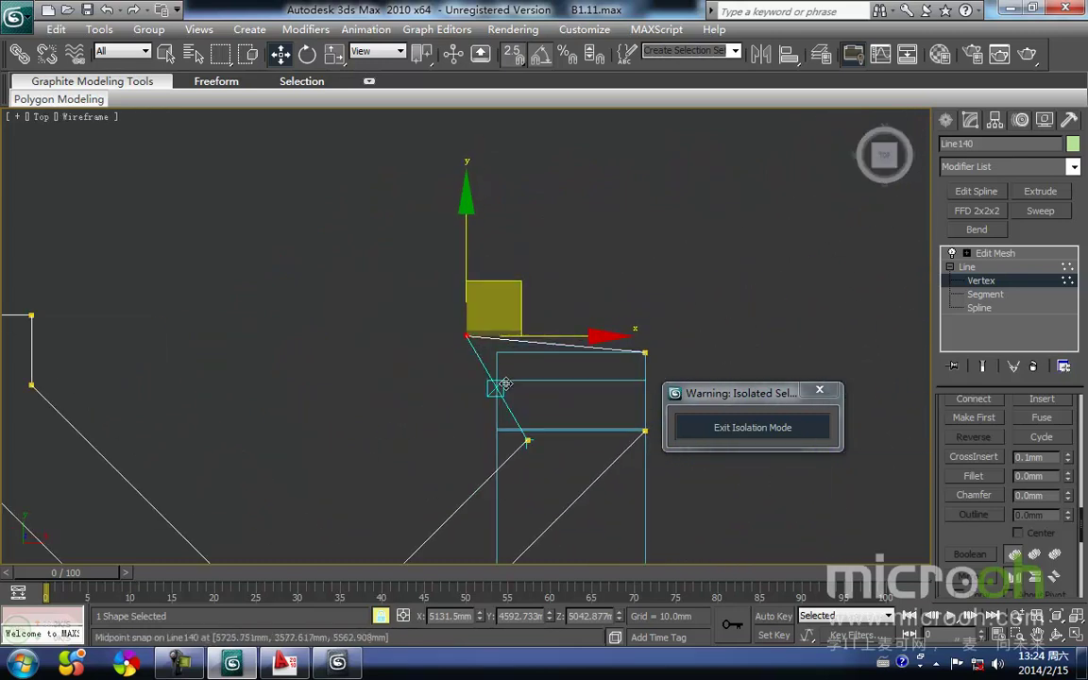
key("ctrl+z")
Lower the roof outline's inner end vertex in the front view to the height of the outer end vertex, Z 4900 mm.
middle_click_drag(563, 410, 274, 257)
middle_click_drag(476, 209, 382, 373)
scroll(444, 359, "up", 3)
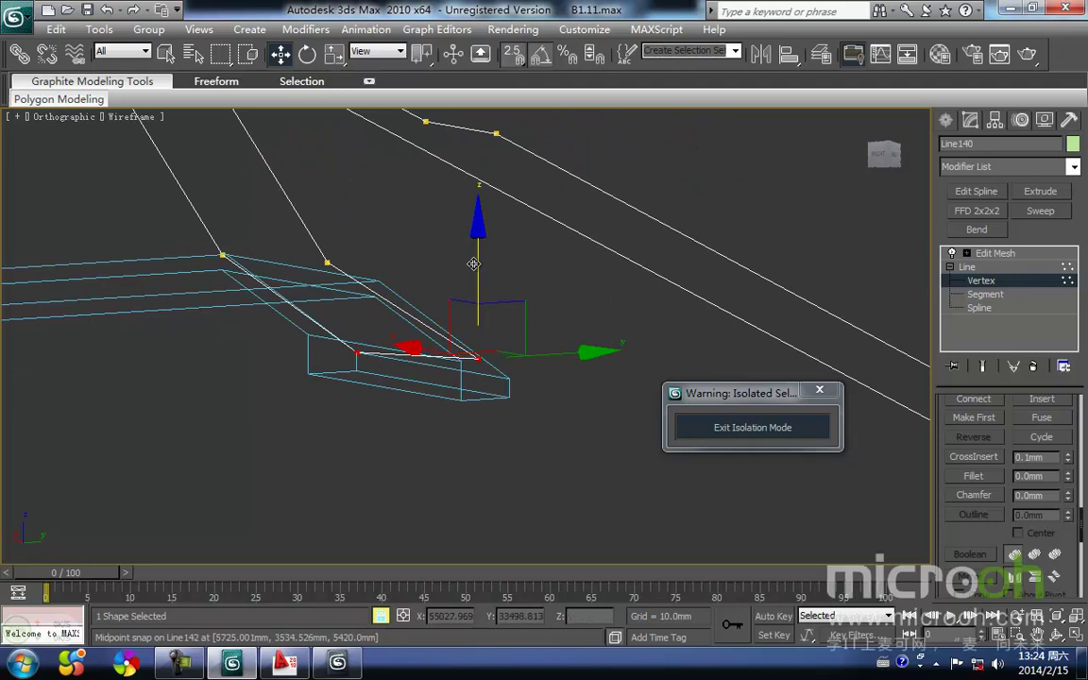
key("f")
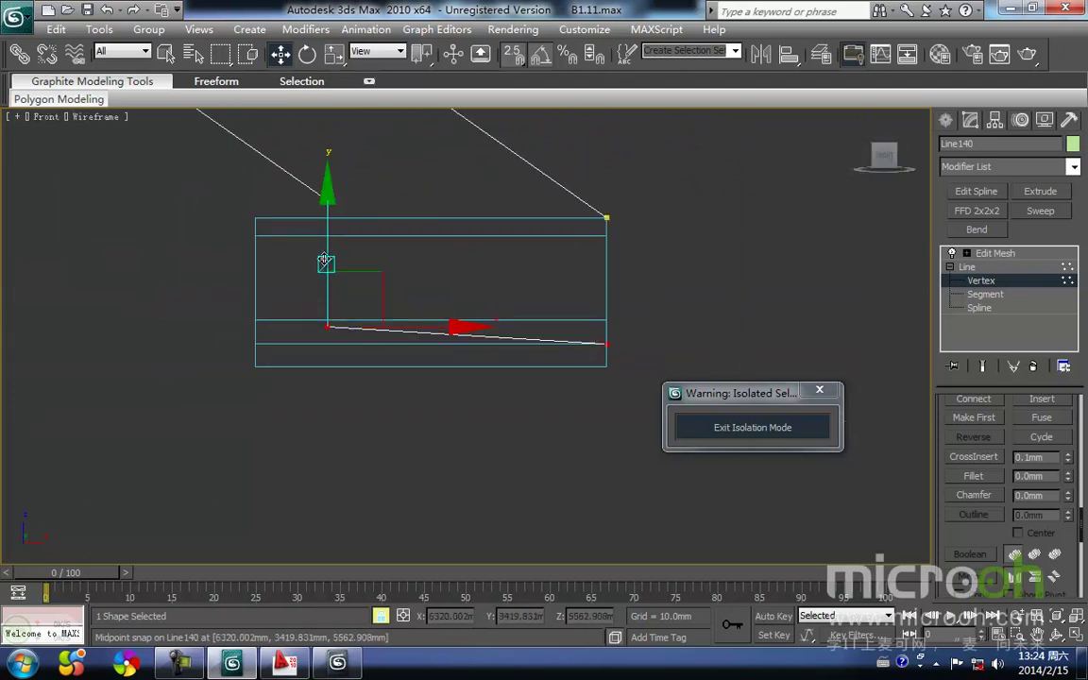
left_click_drag(327, 295, 326, 302)
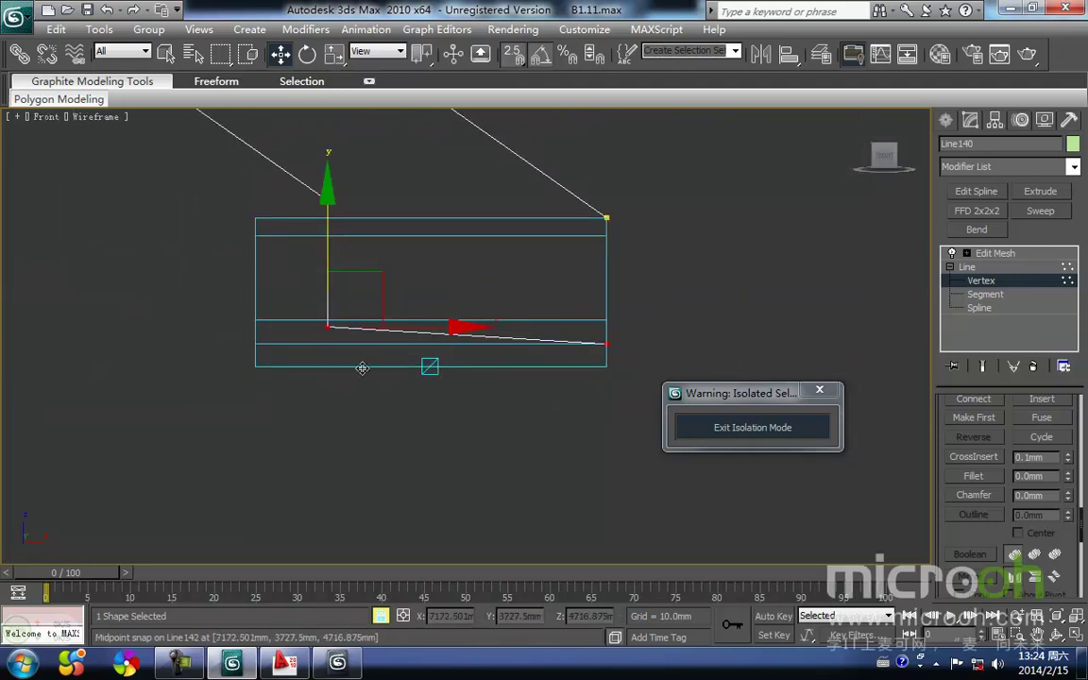
key("space")
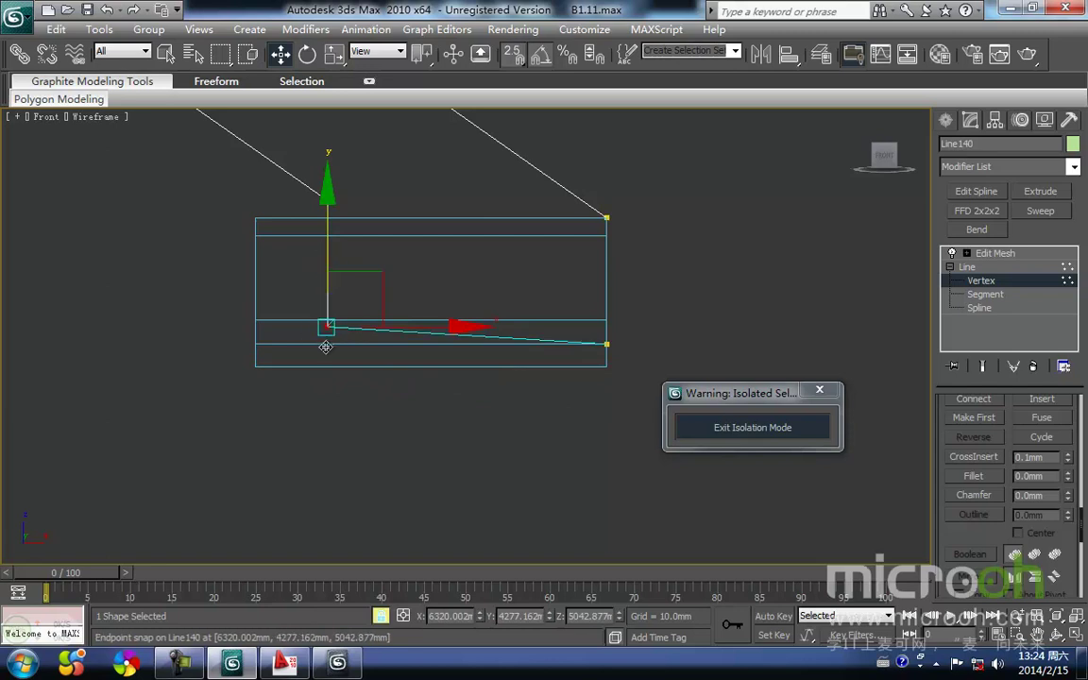
left_click_drag(313, 324, 599, 345)
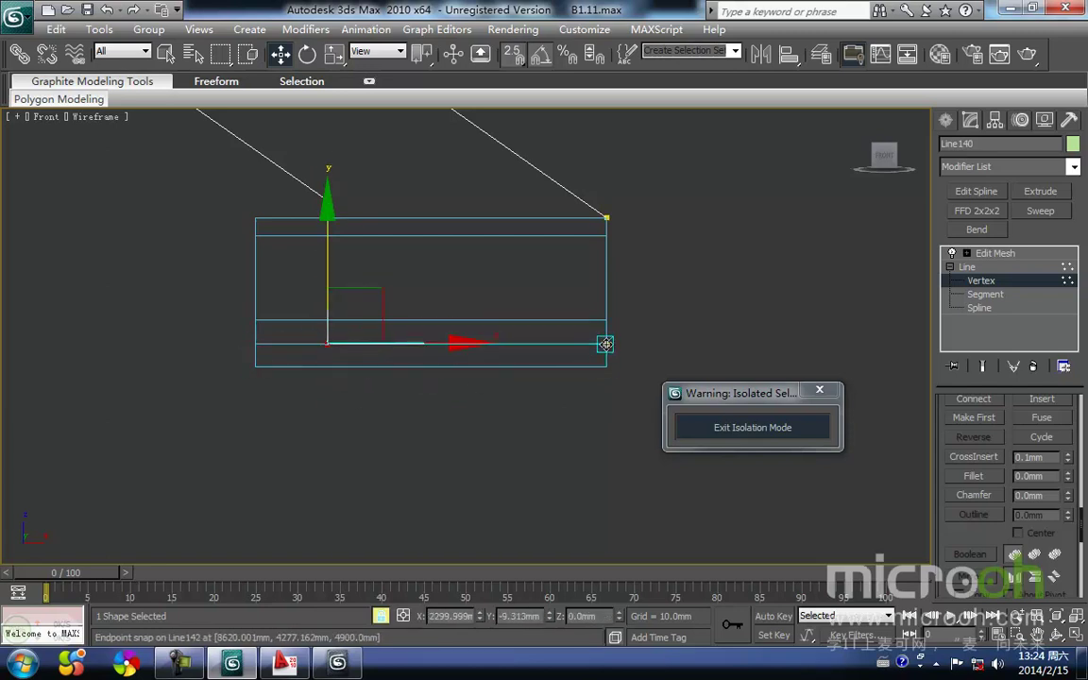
Examine how the roof outline's lowered end fits the eave band's slope, shaded in an angled view and in plan.
mouse_move(292, 371)
middle_mouse_down("alt")
mouse_move(503, 384)
mouse_move(396, 301)
mouse_move(348, 286)
mouse_move(377, 377)
mouse_move(463, 348)
mouse_move(453, 387)
middle_mouse_up("alt")
scroll(377, 376, "up", 3)
scroll(403, 428, "up", 2)
key("F3")
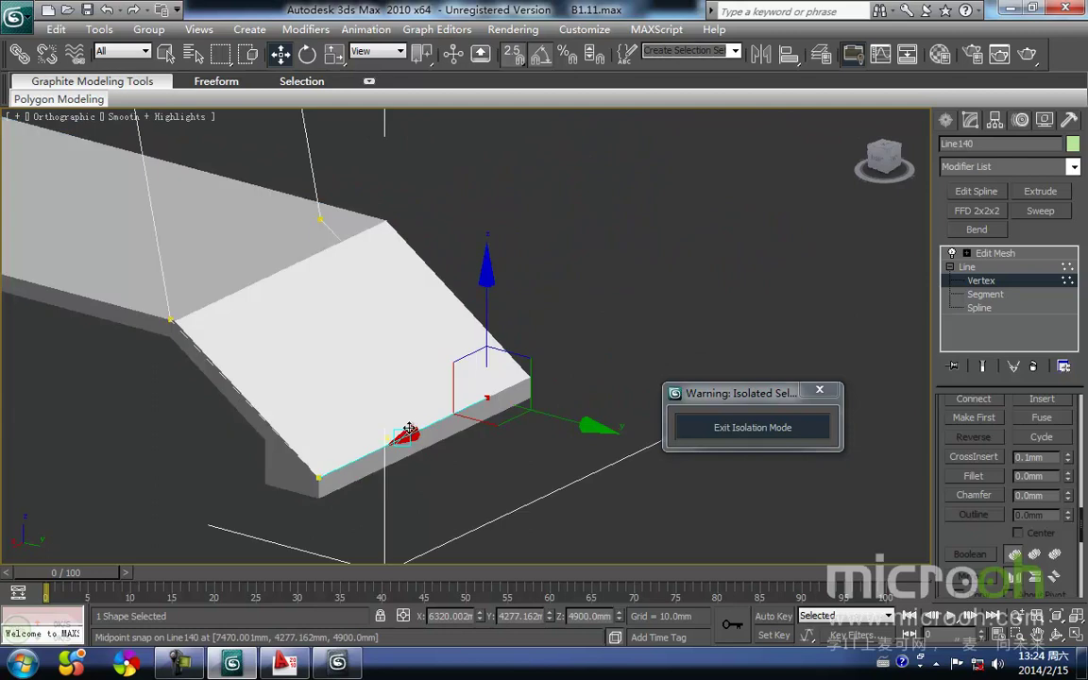
middle_click_drag(207, 359, 211, 393)
scroll(211, 400, "down", 2)
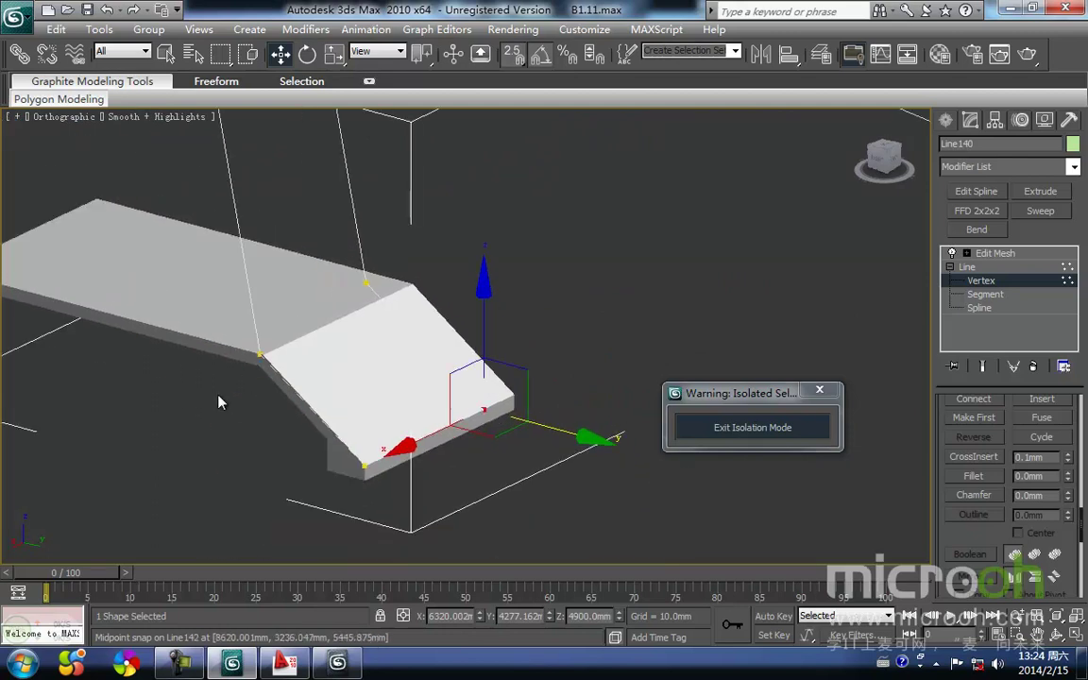
middle_click_drag(281, 363, 269, 376)
key("F3")
key("t")
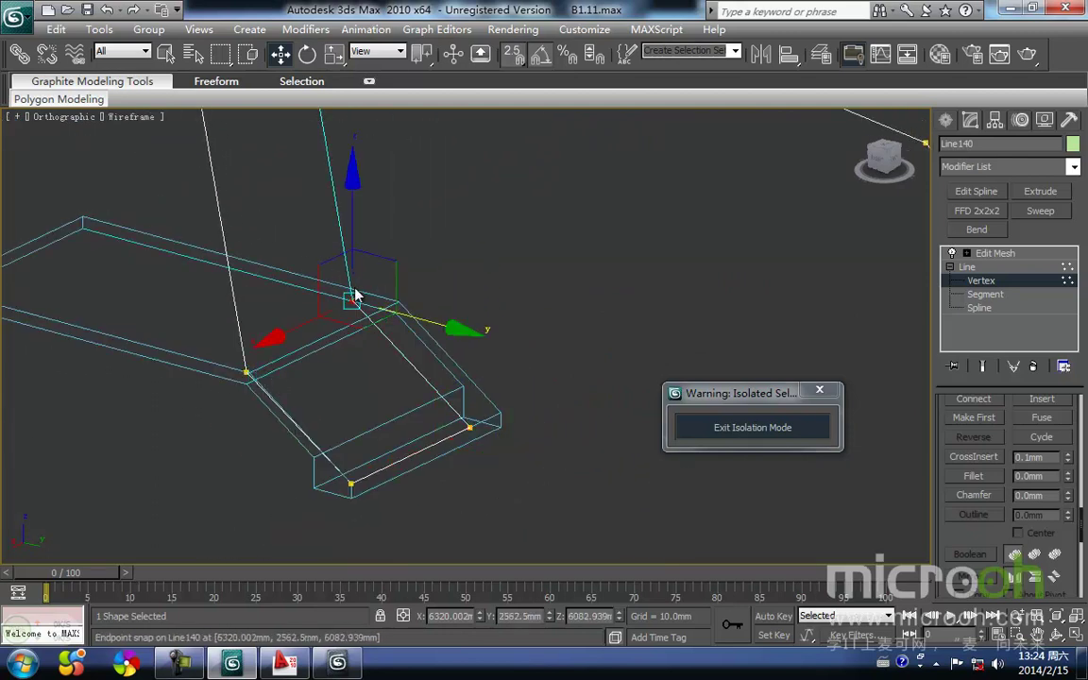
middle_click_drag(486, 377, 430, 398)
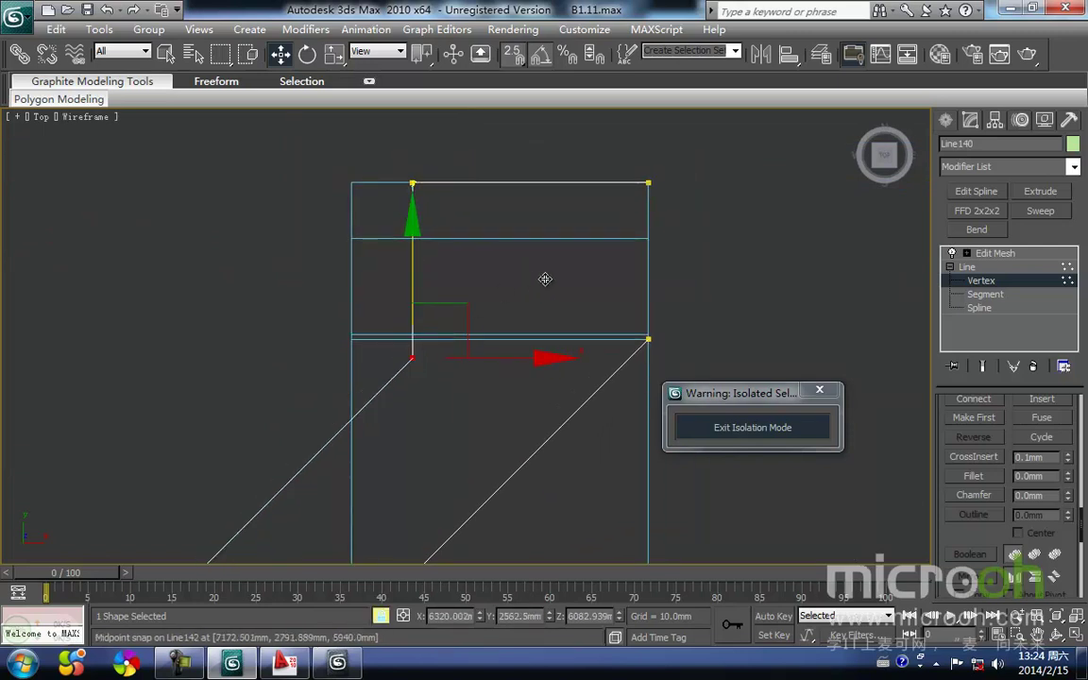
middle_click_drag(545, 279, 425, 340)
key("space")
left_click(627, 353)
mouse_move(556, 328)
middle_mouse_down()
mouse_move(518, 374)
mouse_move(473, 369)
mouse_move(437, 238)
mouse_move(502, 446)
mouse_move(420, 428)
mouse_move(449, 426)
mouse_move(493, 463)
middle_mouse_up()
key("F3")
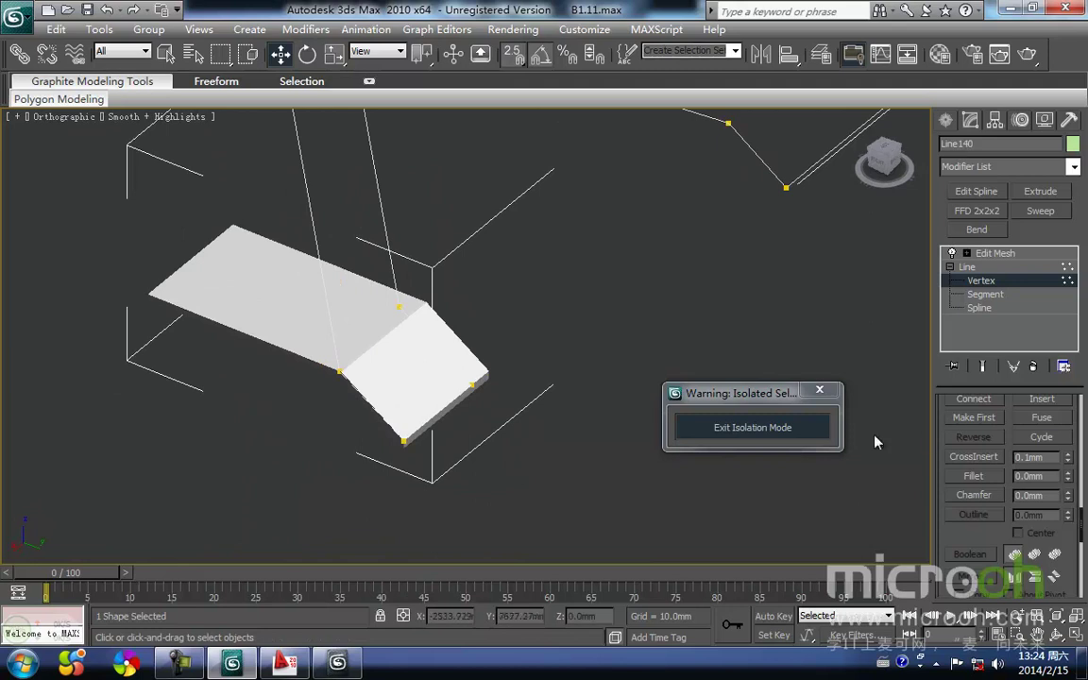
Return the roof outline to its Edit Mesh level and bring back the rest of the house from isolation.
left_click(994, 253)
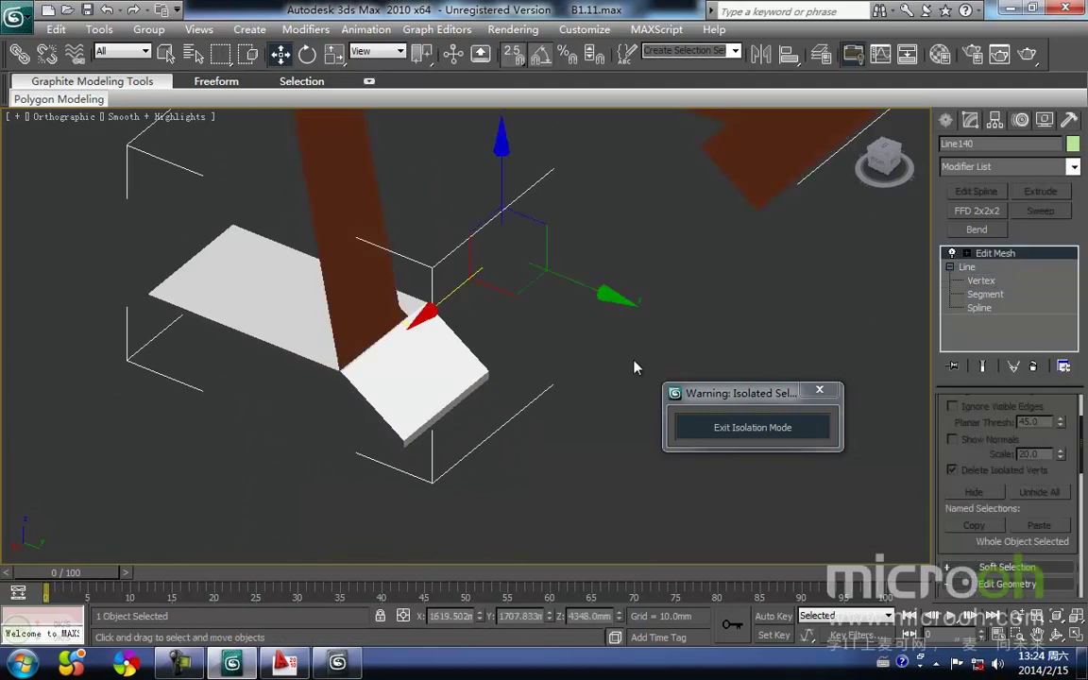
mouse_move(535, 395)
middle_mouse_down("alt")
mouse_move(604, 401)
mouse_move(439, 379)
mouse_move(496, 462)
mouse_move(515, 462)
mouse_move(543, 439)
middle_mouse_up("alt")
left_click(755, 432)
Examine the junction between the main roof surface and the white eave band within the whole house model.
scroll(522, 408, "up", 6)
key("F3")
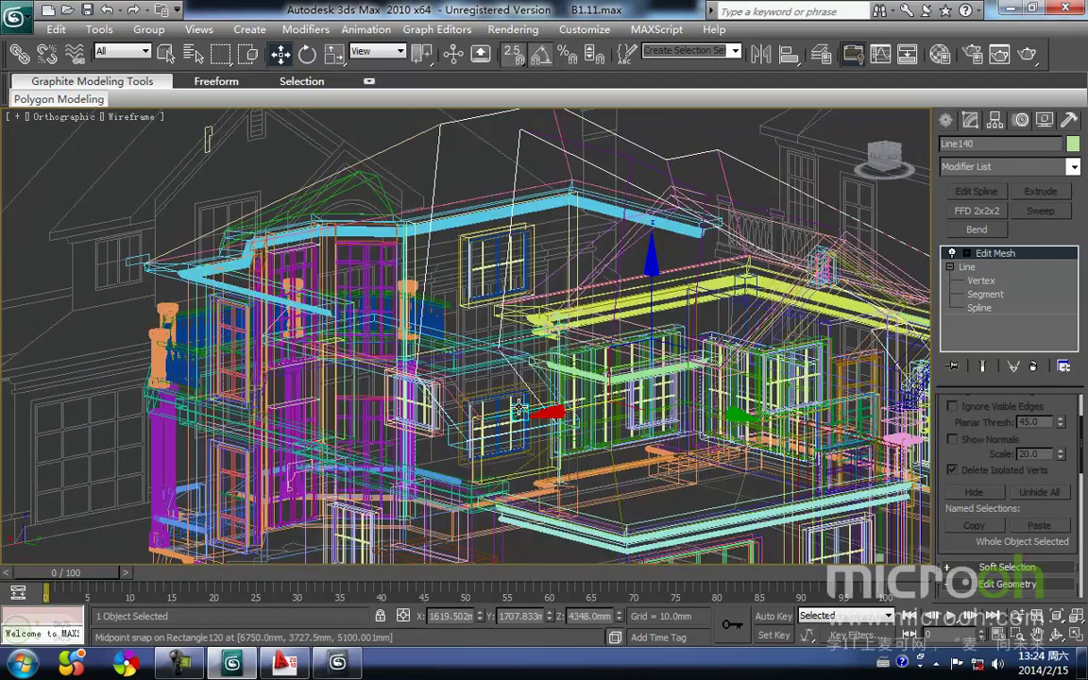
key("F3")
scroll(480, 408, "down", 6)
key("F3")
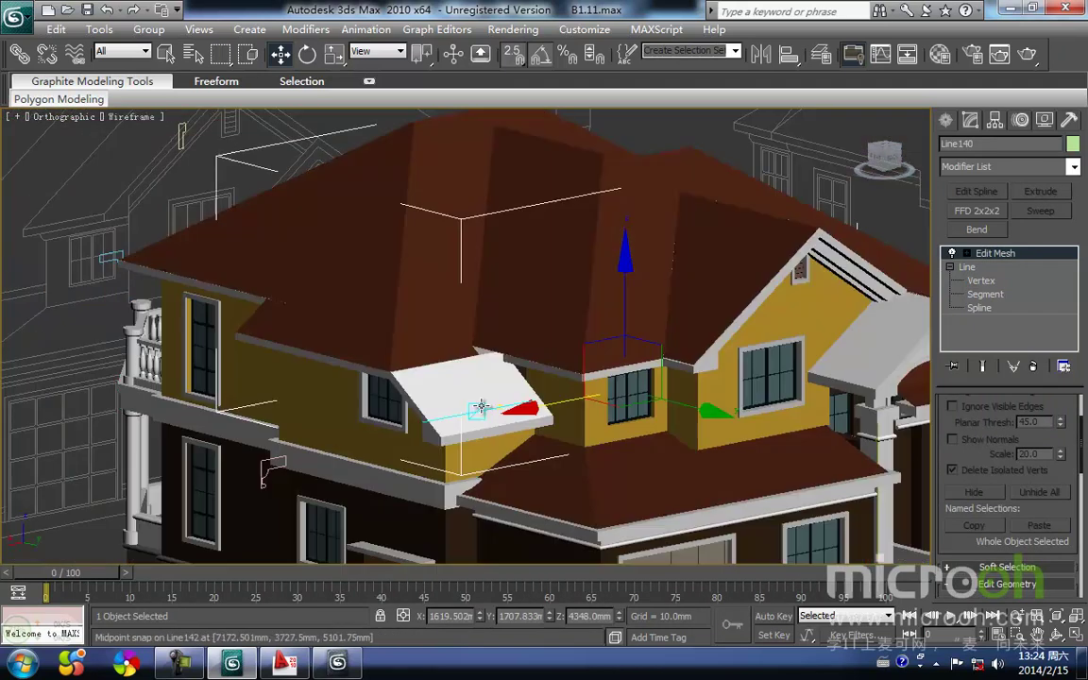
scroll(472, 406, "up", 6)
key("F3")
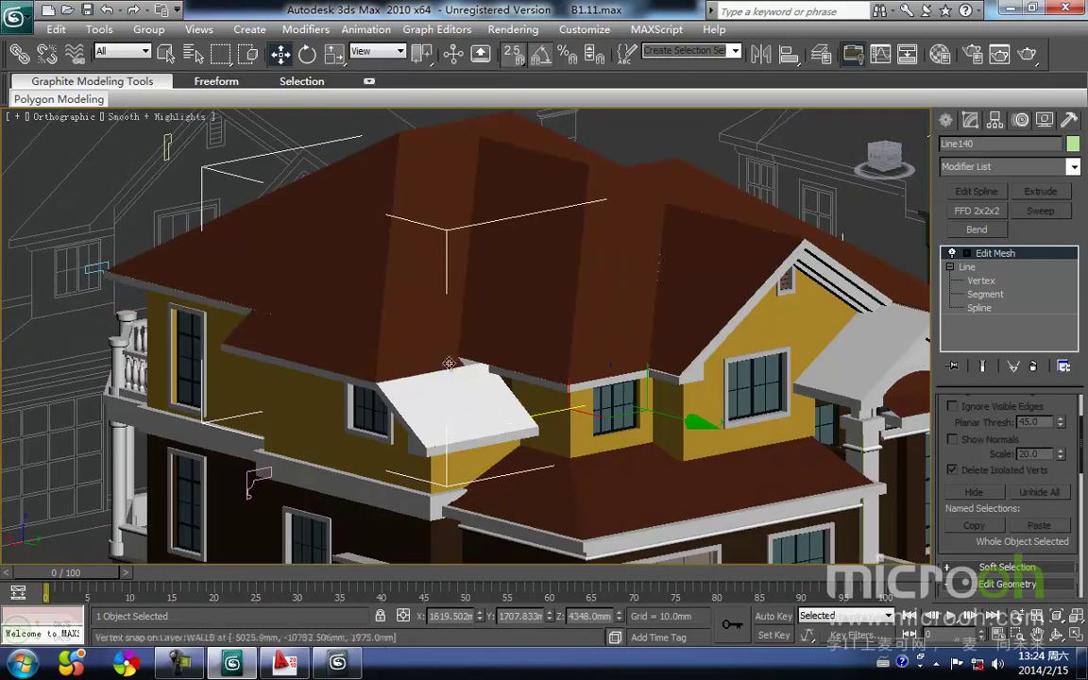
scroll(458, 397, "down", 6)
mouse_move(458, 398)
middle_mouse_down("alt")
mouse_move(579, 473)
mouse_move(515, 476)
mouse_move(472, 318)
middle_mouse_up("alt")
scroll(511, 476, "up", 8)
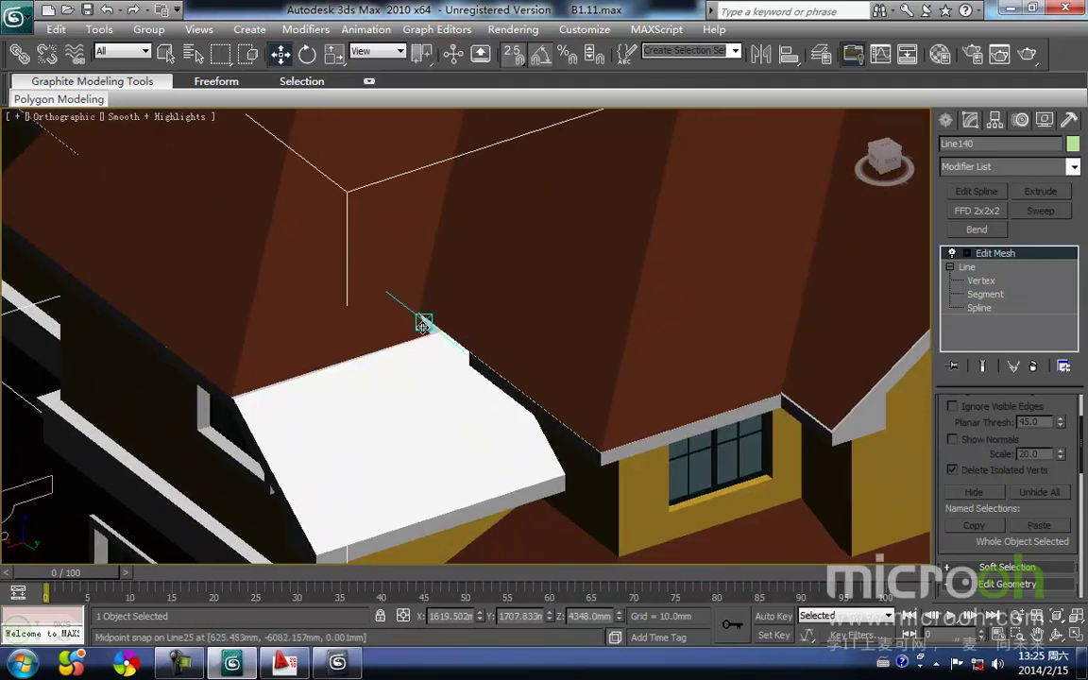
key("F3")
key("alt+q")
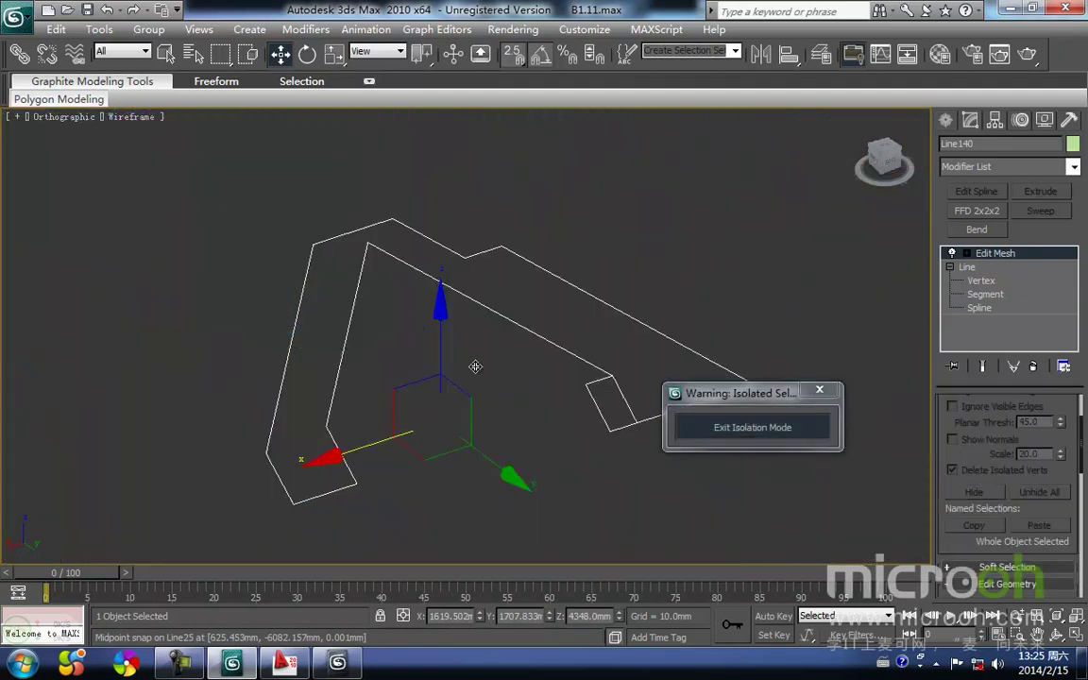
left_click(376, 365)
scroll(340, 415, "up", 2)
scroll(383, 381, "up", 2)
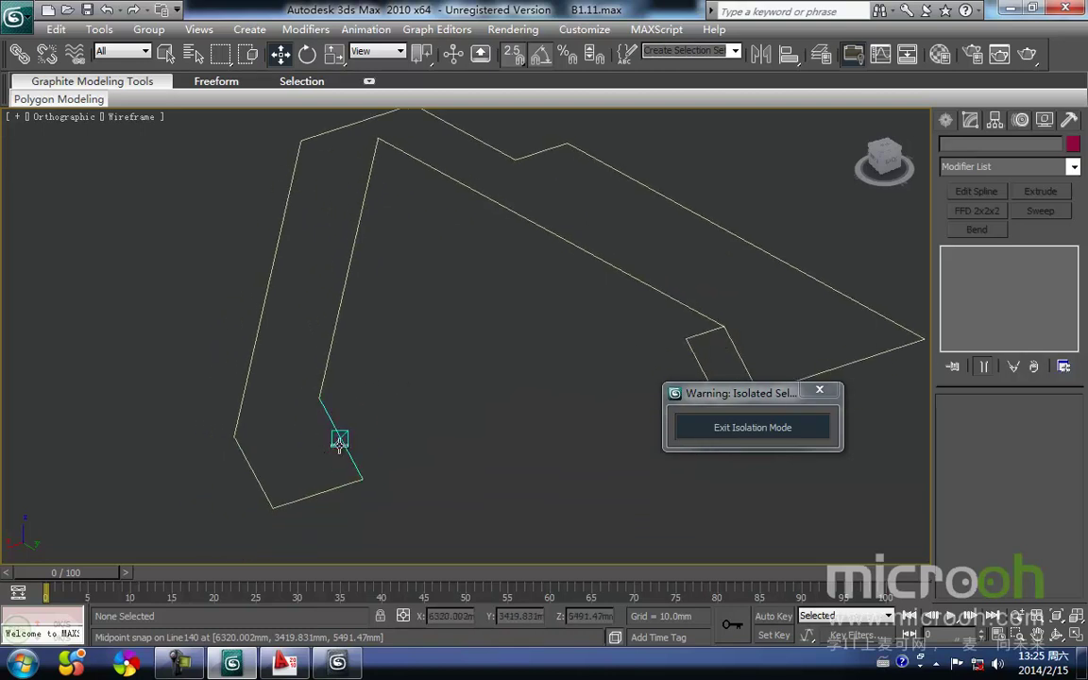
scroll(340, 439, "up", 2)
left_click(340, 439)
left_click(980, 282)
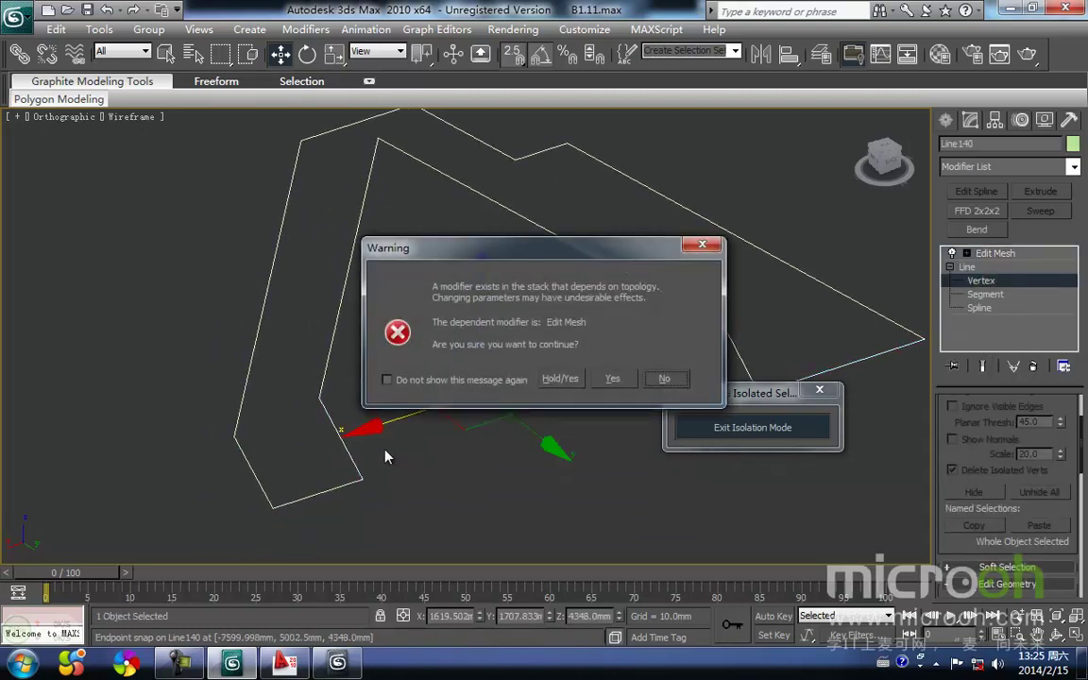
left_click(717, 245)
Exit isolation and move the roof mesh's inner sloping edge above the eave band along X to about 5565 mm.
left_click(994, 282)
left_click(752, 427)
key("F3")
middle_click_drag(297, 490, 353, 455)
key("space")
left_click_drag(293, 467, 383, 444)
key("F3")
middle_click_drag(396, 440, 405, 406)
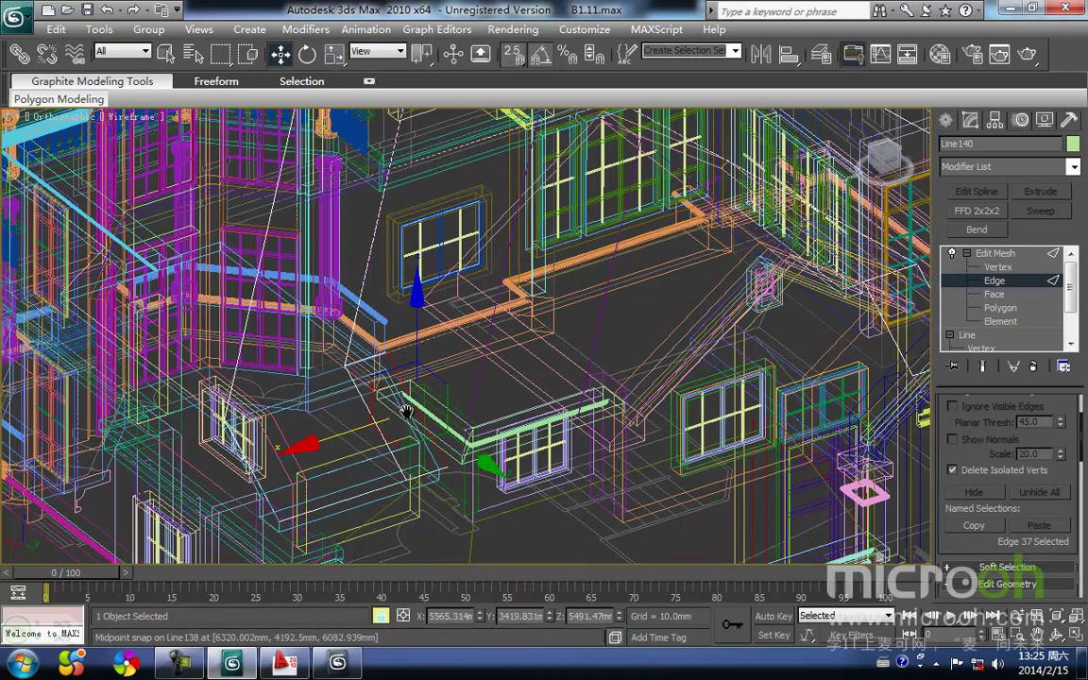
Deselect the moved edge and check the roof surface from a view of the whole house.
key("F3")
scroll(422, 426, "down", 4)
left_click(990, 256)
key("2")
middle_click_drag(661, 537, 611, 401)
left_click(616, 513)
scroll(616, 512, "down", 3)
middle_click_drag(779, 443, 672, 471)
Select all objects that use the 屋顶 material and isolate them.
key("m")
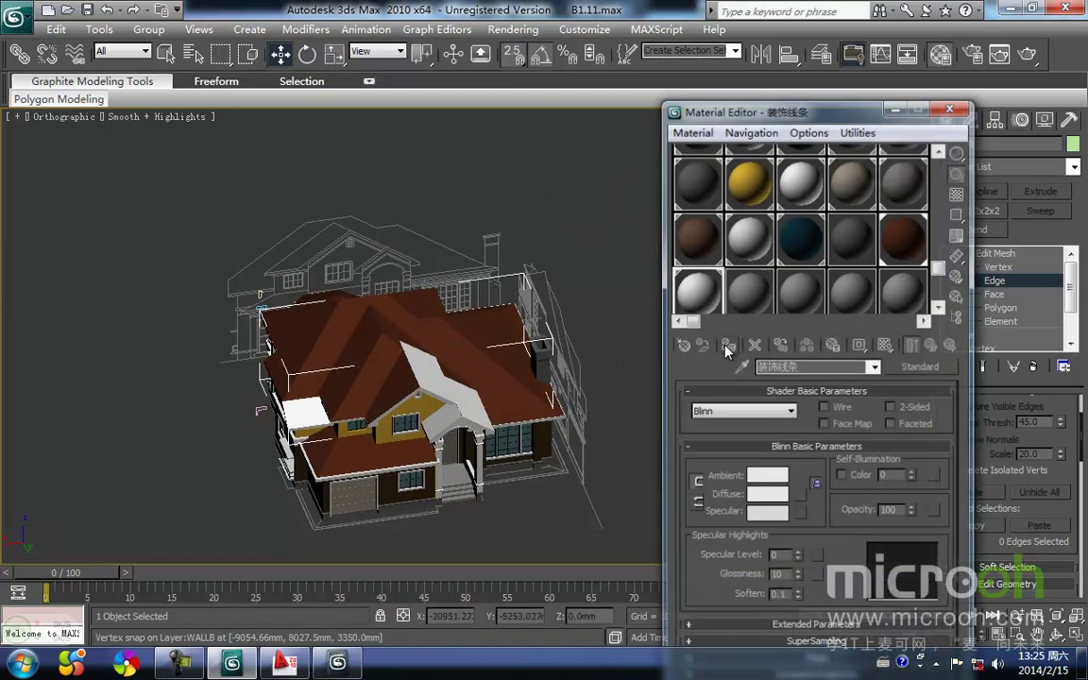
left_click(906, 244)
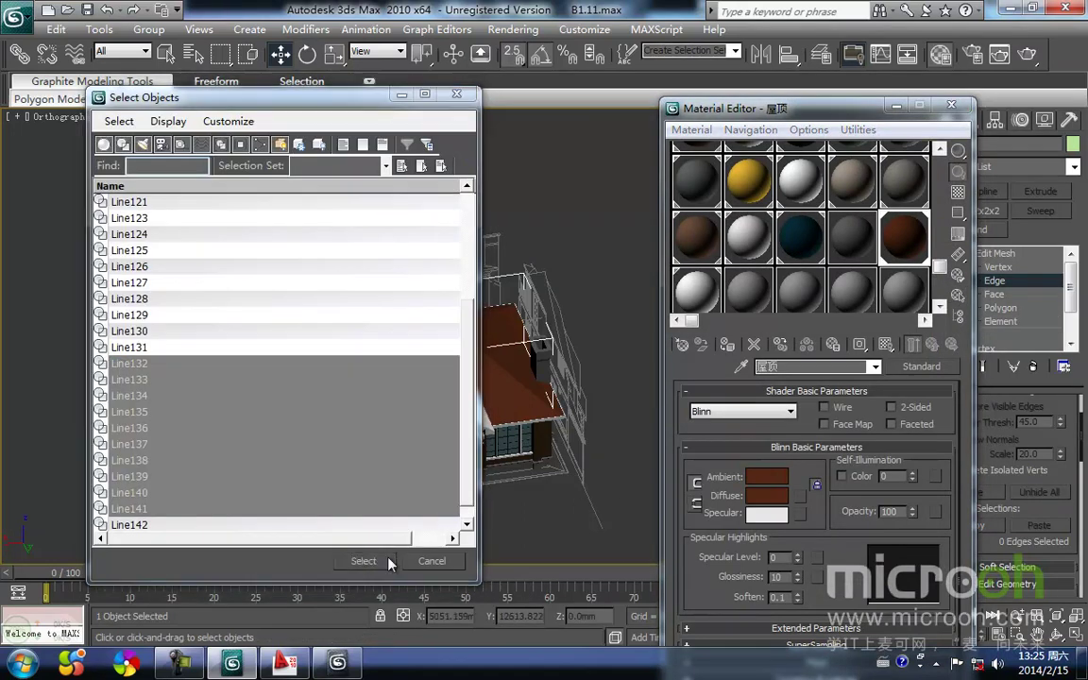
left_click(359, 561)
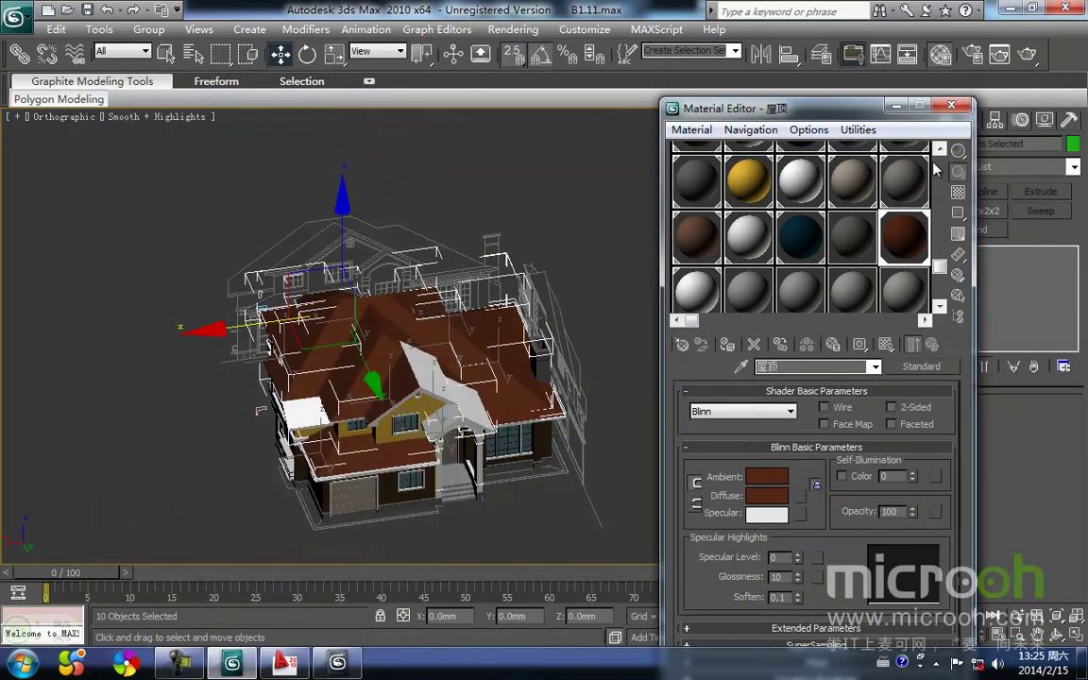
left_click(950, 106)
key("alt+q")
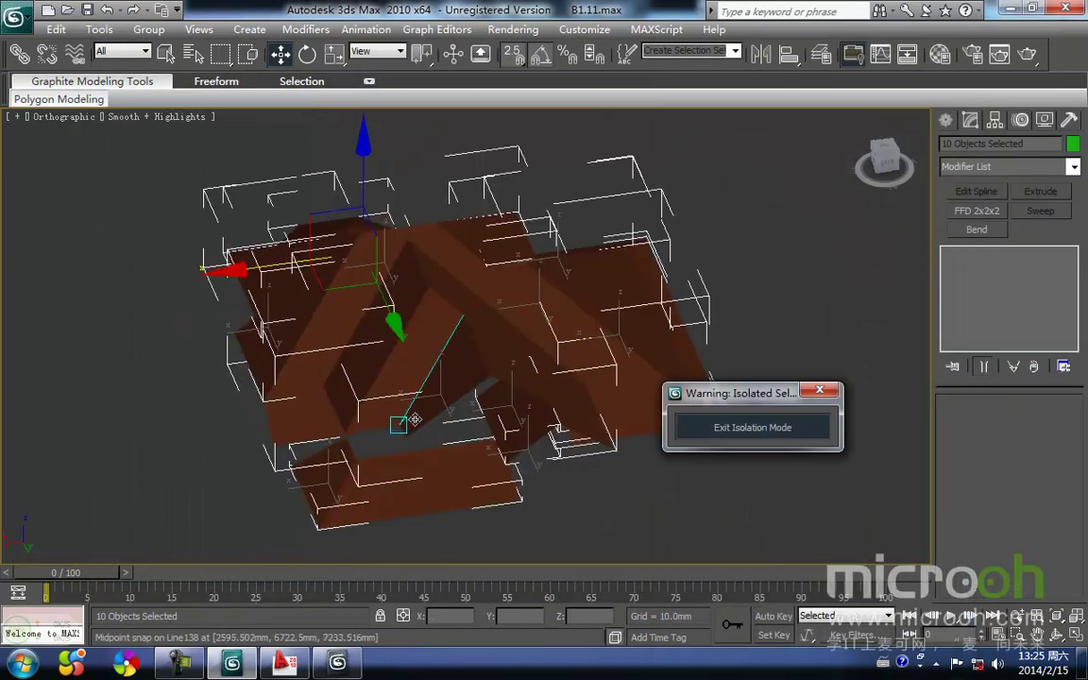
Attach the large neighbouring roof surfaces to the corner roof mesh Line134.
middle_click_drag(468, 408, 295, 454)
key("t")
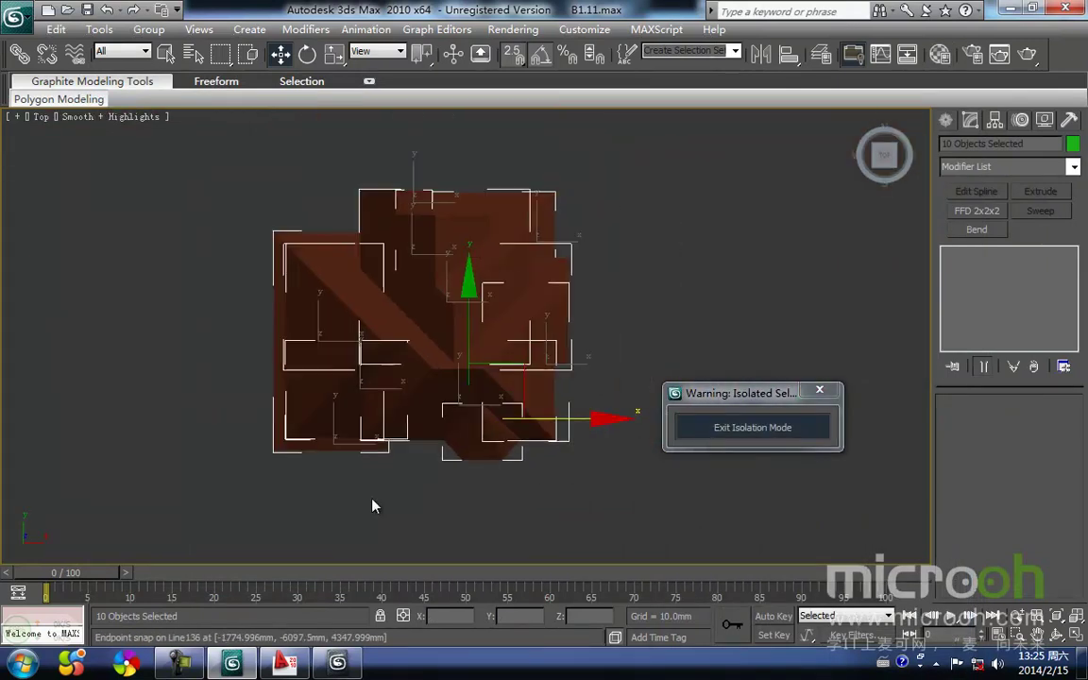
left_click(483, 473)
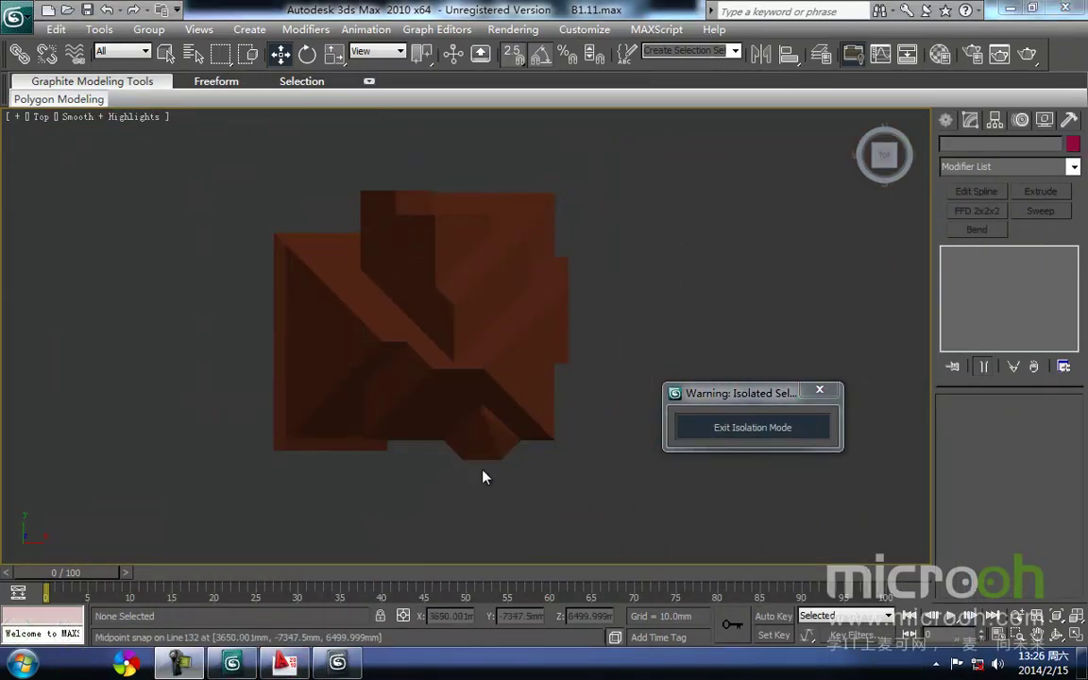
middle_click_drag(362, 488, 498, 499, "alt")
left_click(462, 448)
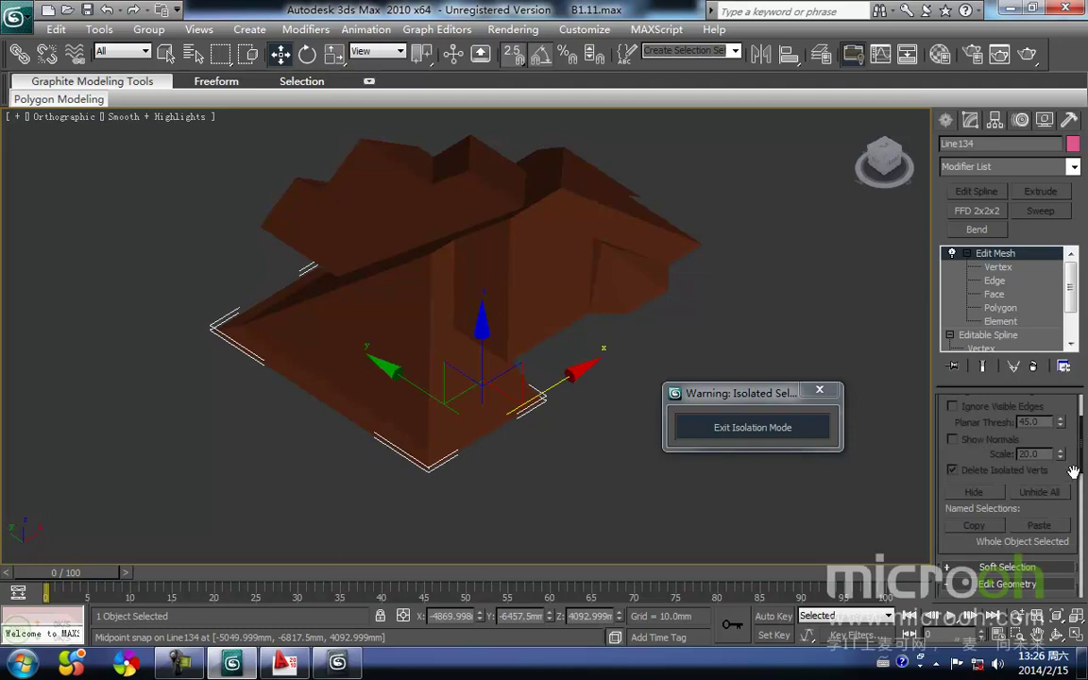
left_click_drag(1083, 476, 1067, 504)
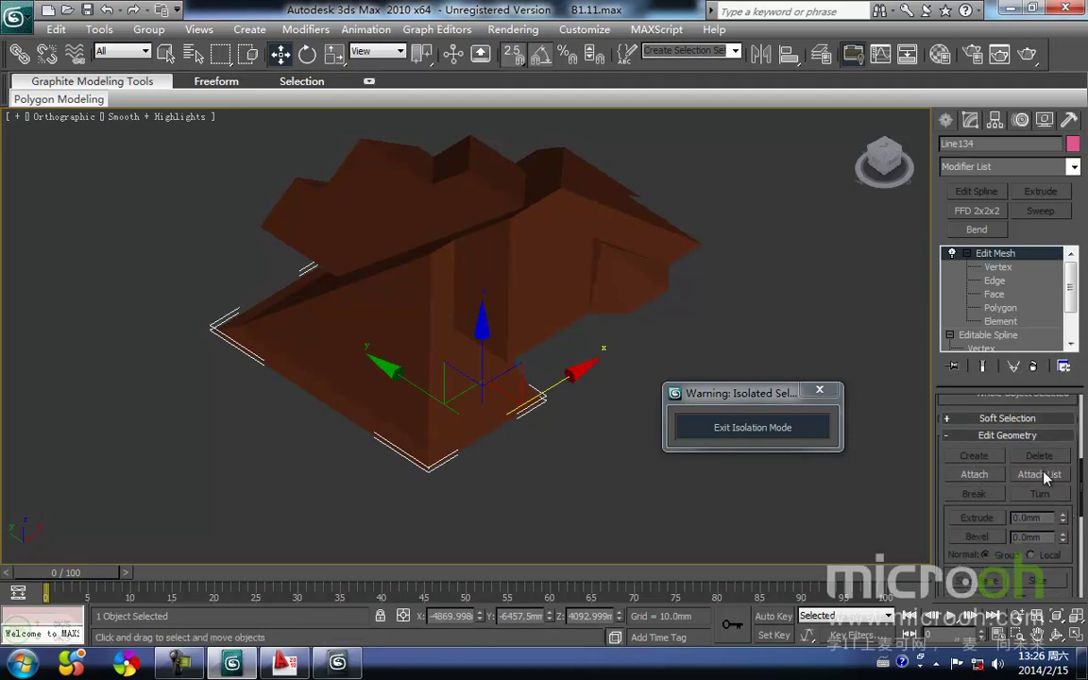
left_click(985, 479)
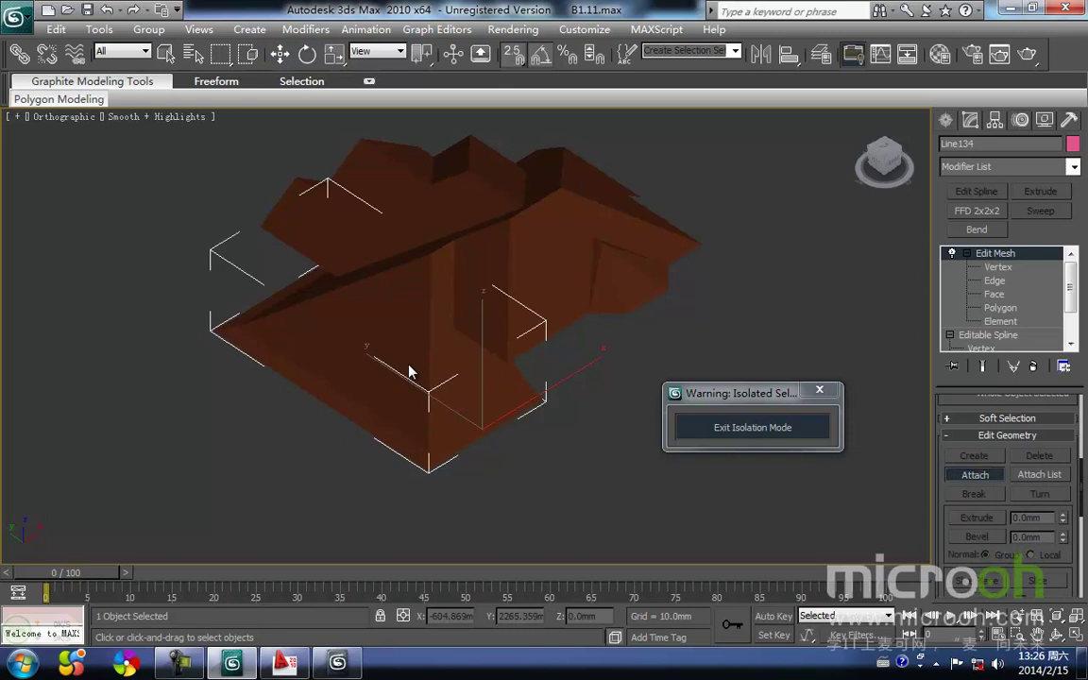
key("F3")
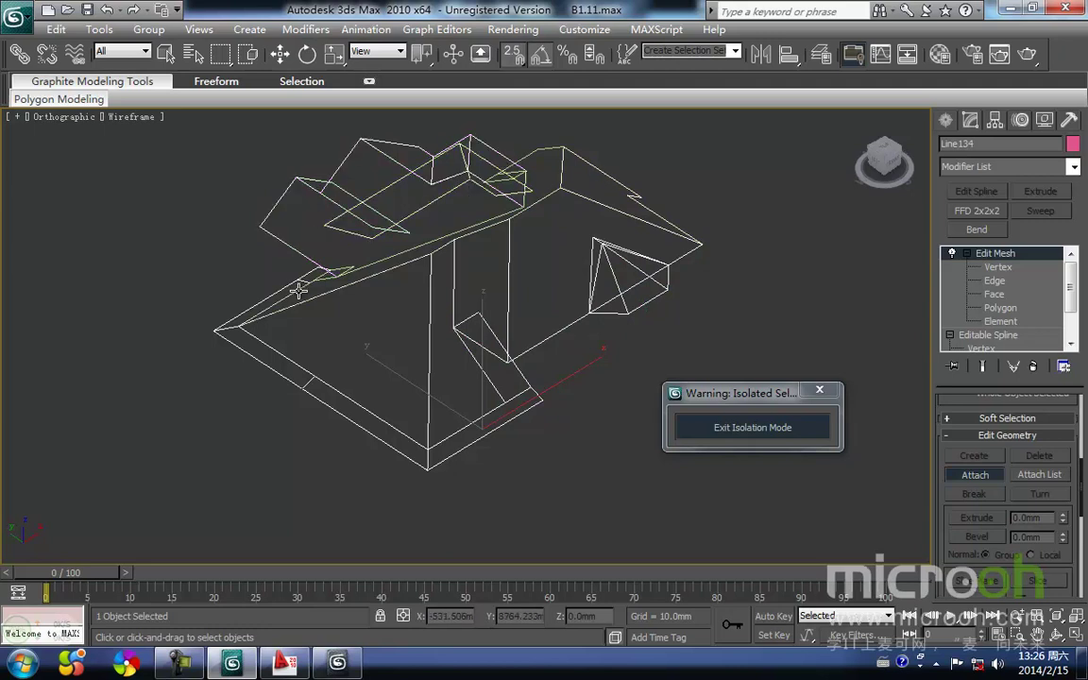
Attach the remaining isolated roof pieces to the combined roof mesh, working in wireframe.
middle_click_drag(375, 295, 281, 353, "alt")
scroll(348, 335, "up", 2)
key("t")
key("z")
scroll(515, 322, "up", 2)
middle_click_drag(581, 302, 441, 403)
scroll(488, 327, "up", 3)
scroll(450, 386, "down", 5)
scroll(440, 403, "down", 6)
Weld all vertices of the combined roof mesh with a 0.1 mm threshold.
key("1")
key("w")
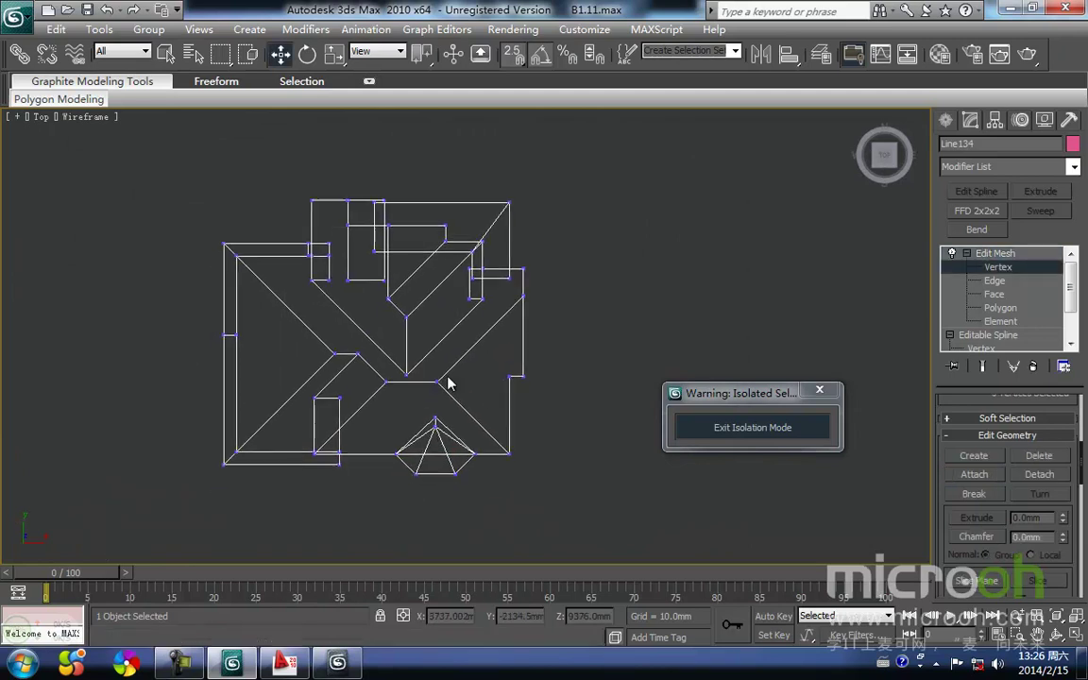
scroll(459, 337, "up", 2)
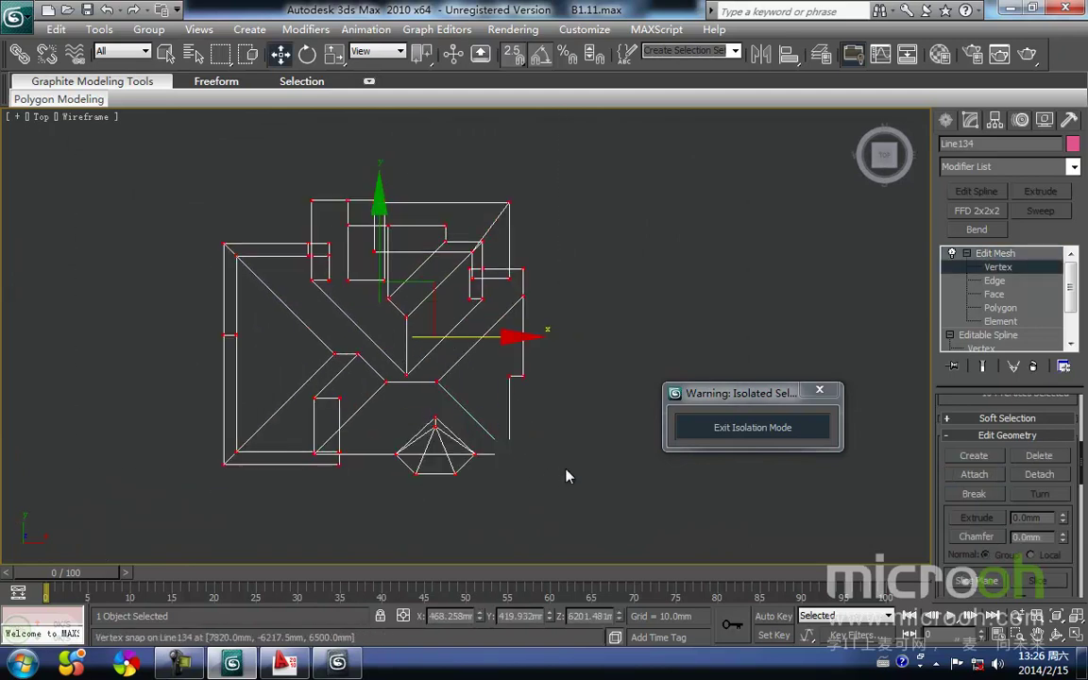
left_click_drag(1082, 463, 1078, 510)
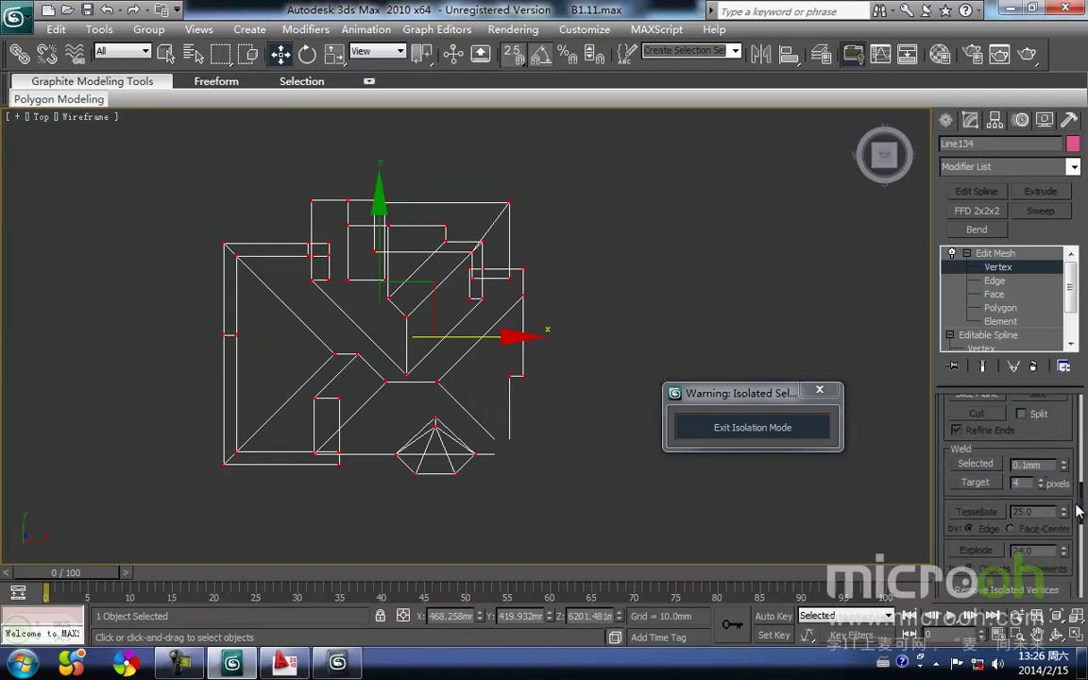
left_click(993, 469)
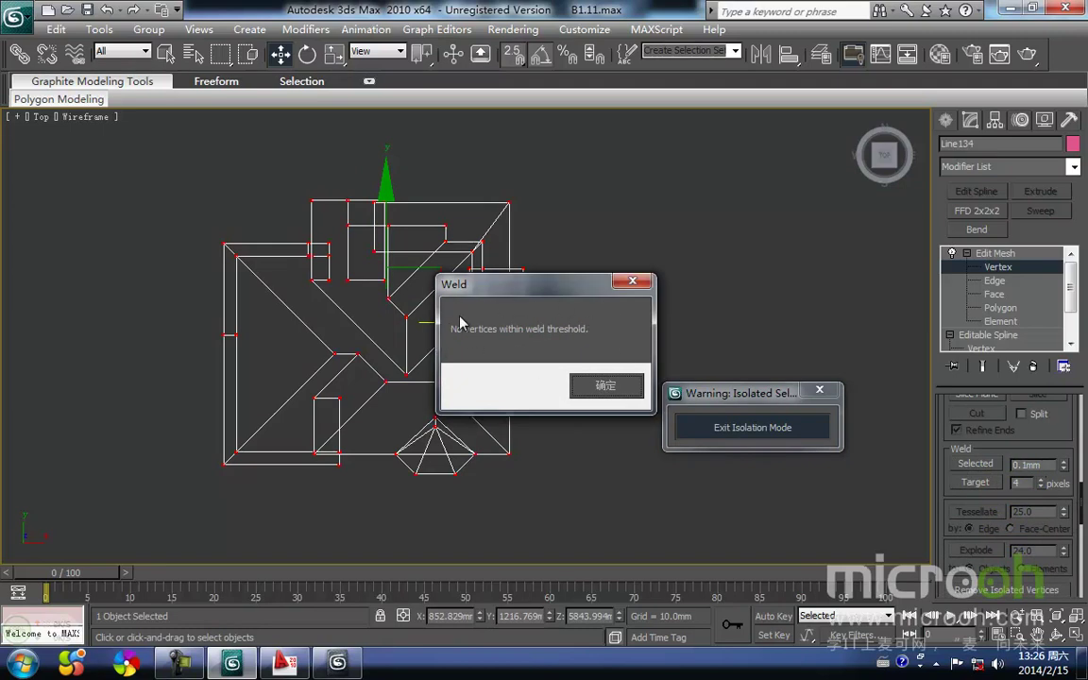
left_click(605, 386)
Test-move vertices around the roof's central ridge to check the weld, undo each move and leave vertex editing.
scroll(524, 401, "up", 5)
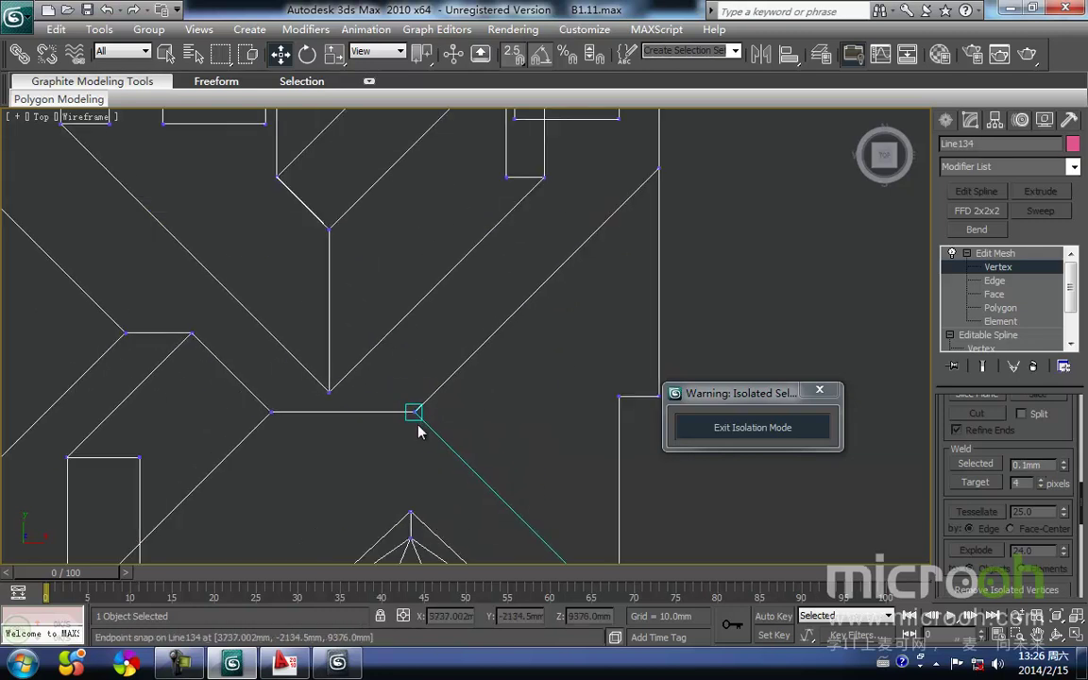
left_click_drag(466, 381, 564, 457)
key("ctrl+z")
middle_click_drag(374, 394, 390, 341)
left_click(430, 404)
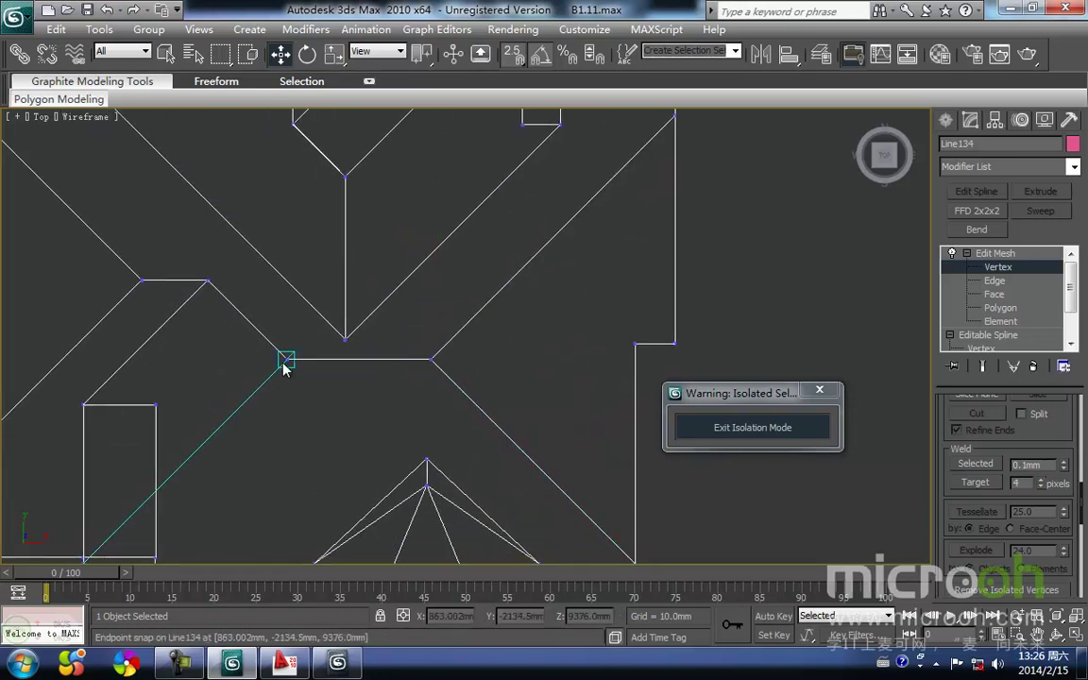
left_click_drag(285, 364, 286, 359)
left_click_drag(340, 331, 311, 406)
key("ctrl+z")
left_click(323, 422)
mouse_move(318, 381)
middle_mouse_down()
mouse_move(297, 400)
mouse_move(376, 415)
mouse_move(452, 318)
mouse_move(529, 303)
mouse_move(537, 342)
mouse_move(472, 389)
middle_mouse_up()
key("1")
left_click(332, 438)
Select all polygons of the roof mesh Line134 and clear their smoothing groups.
scroll(332, 437, "down", 2)
key("F3")
middle_click_drag(393, 413, 439, 380)
scroll(441, 385, "down", 2)
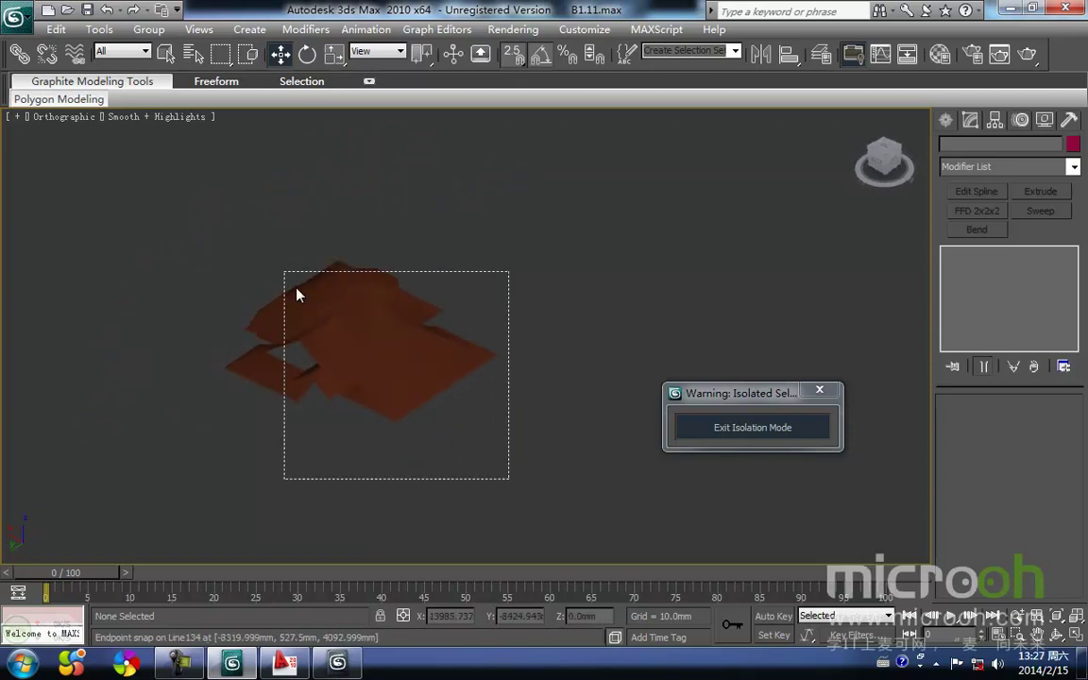
left_click(432, 385)
left_click(1000, 322)
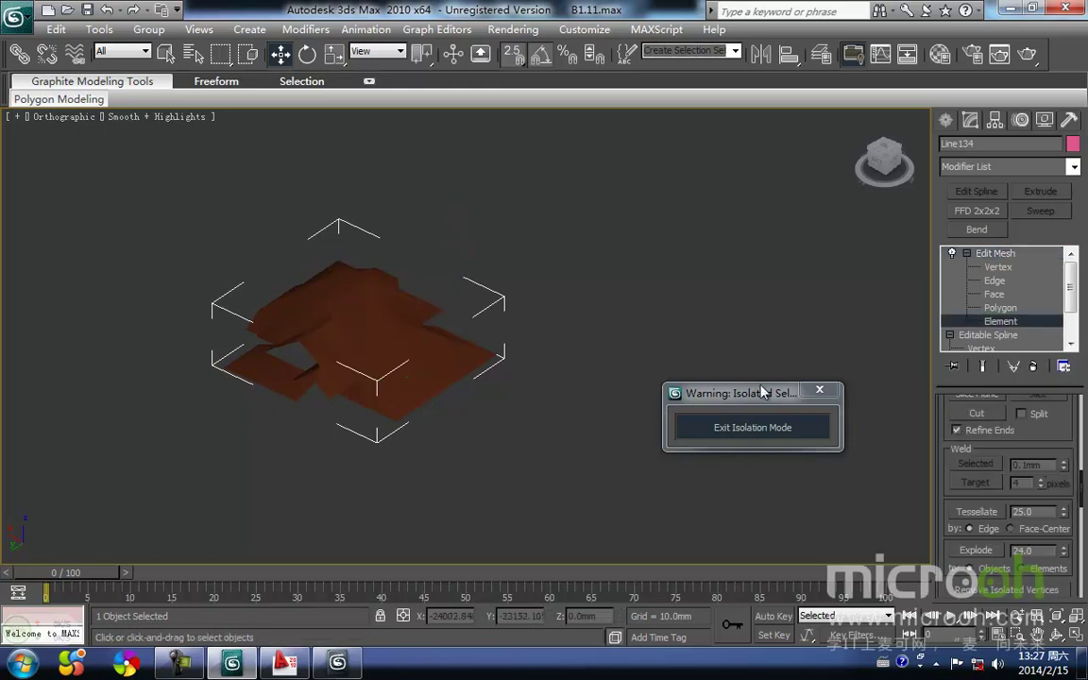
left_click(992, 308)
scroll(467, 401, "down", 2)
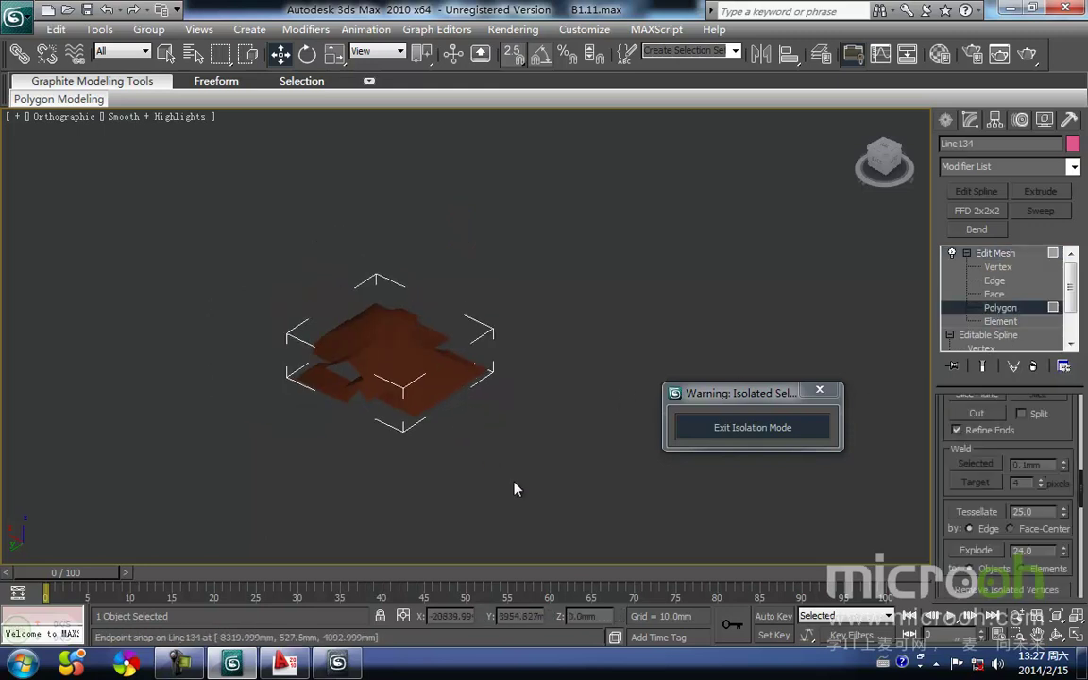
left_click_drag(497, 475, 351, 271)
scroll(401, 365, "up", 3)
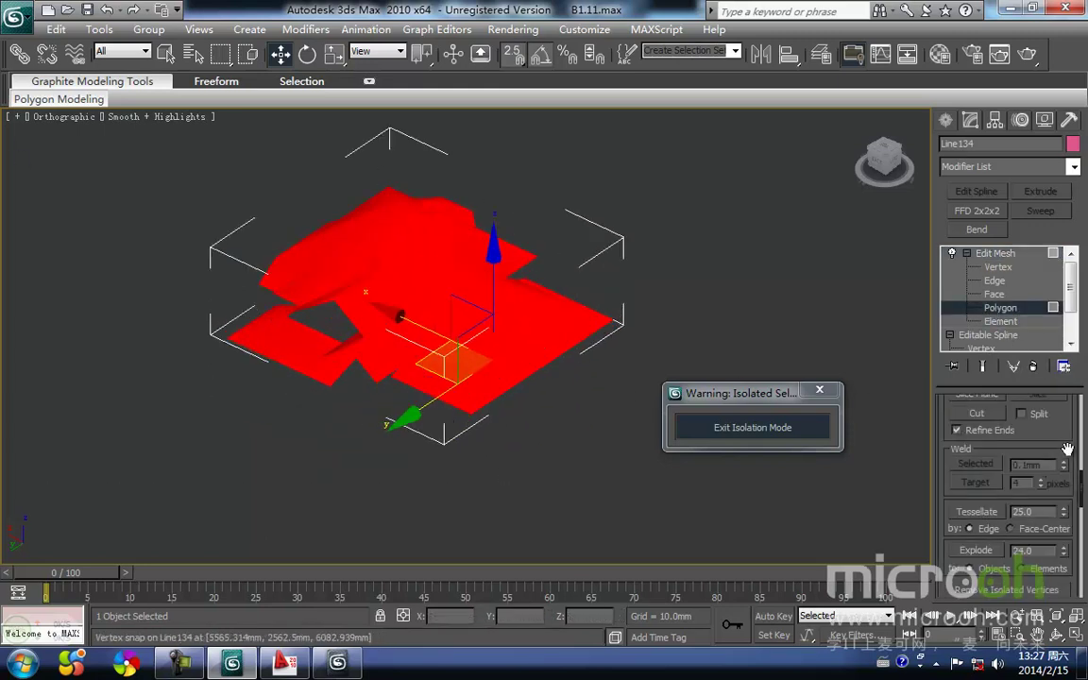
left_click_drag(1082, 502, 1073, 586)
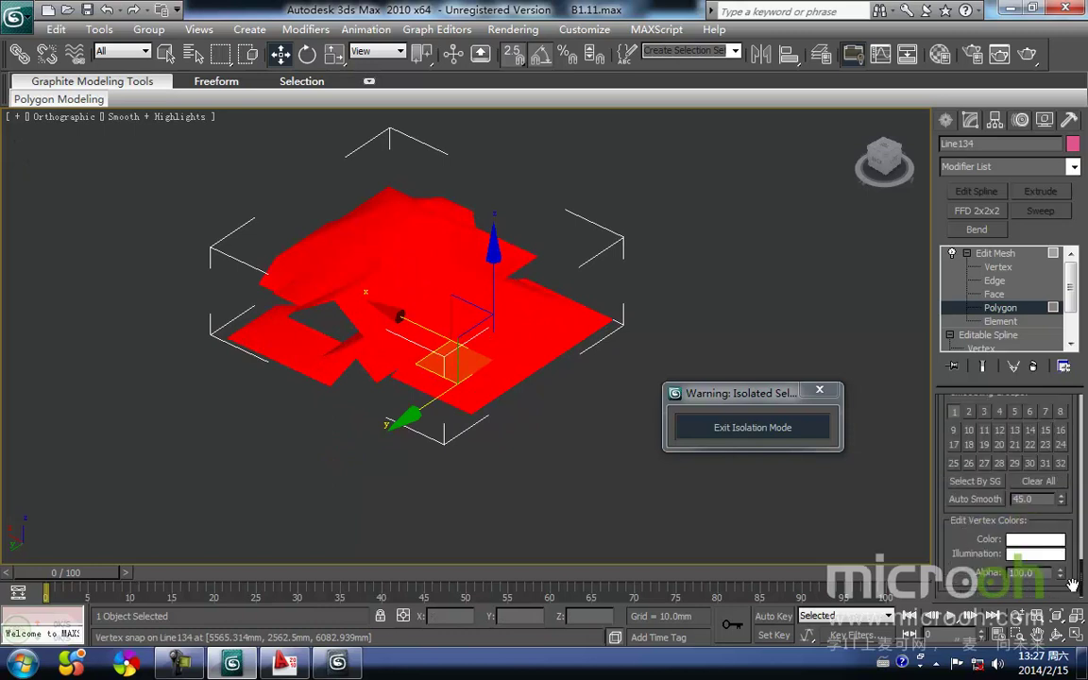
left_click(1041, 482)
left_click(614, 472)
middle_click_drag(565, 388, 392, 391, "alt")
Undo the smoothing group clearing and the polygon selection on the roof mesh.
key("ctrl+z")
key("ctrl+z")
middle_click_drag(509, 383, 285, 462)
left_click(631, 444)
key("t")
key("z")
middle_click_drag(587, 418, 407, 276)
scroll(520, 412, "down", 2)
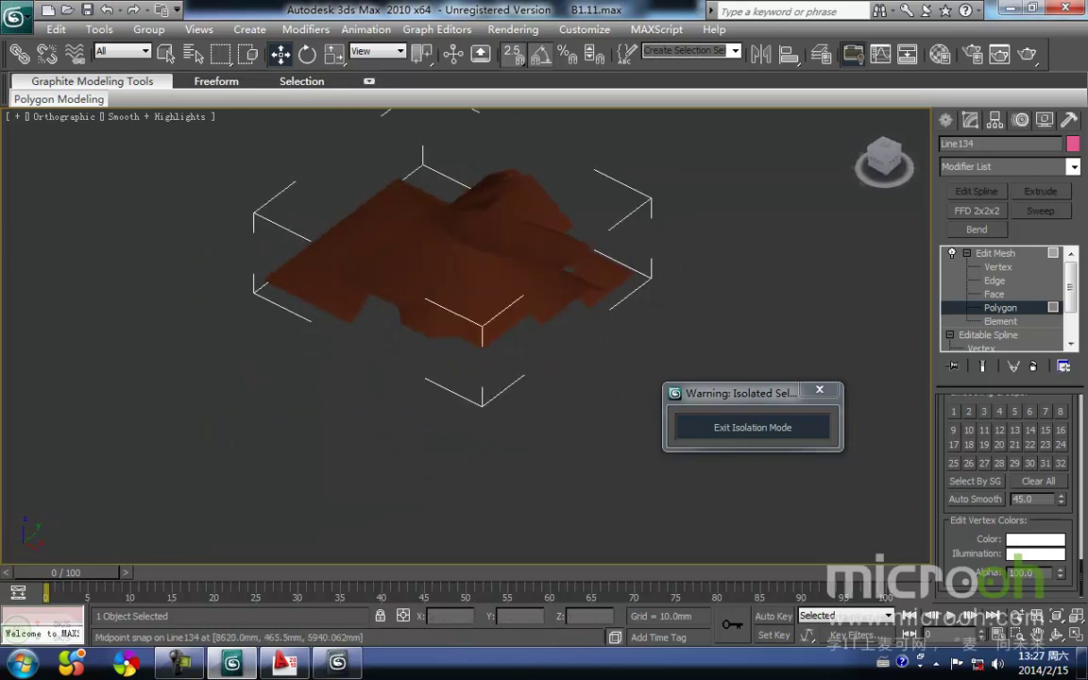
Reselect every polygon of the combined roof mesh, clear all smoothing groups and deselect the polygons.
left_click(995, 308)
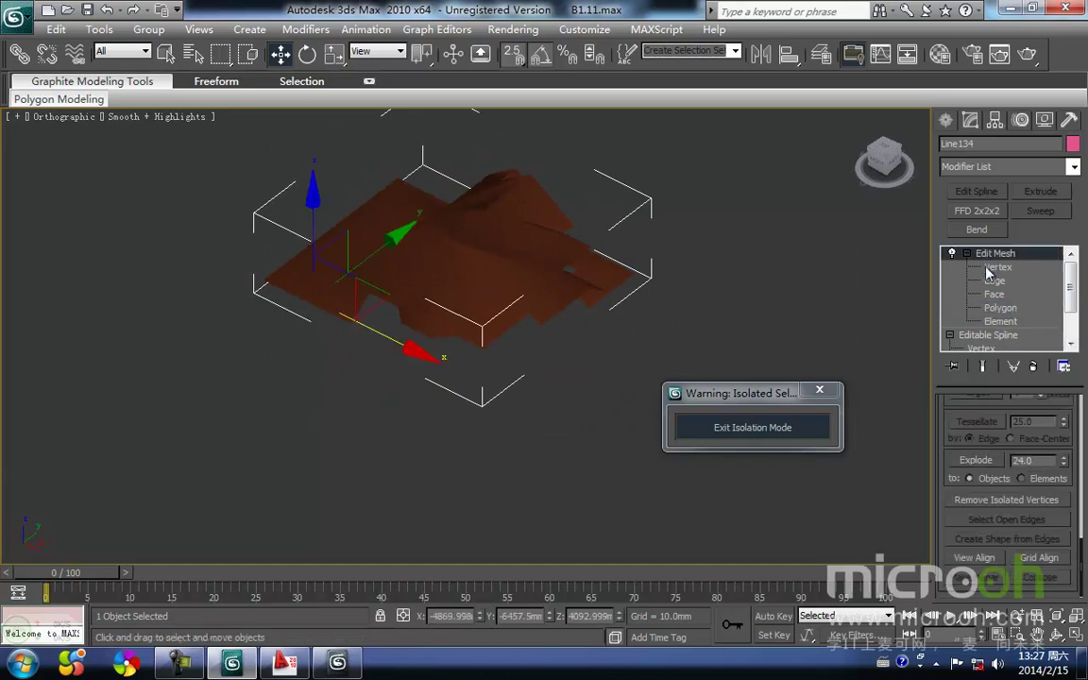
left_click(998, 308)
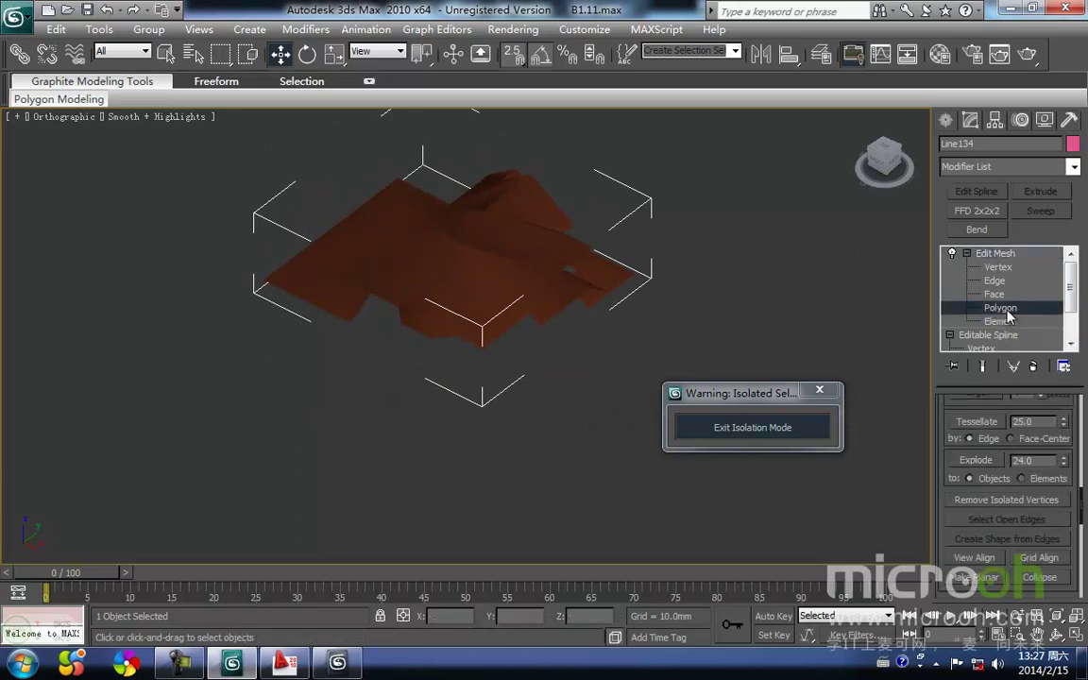
scroll(404, 346, "down", 3)
left_click_drag(599, 417, 70, 143)
left_click_drag(1083, 500, 1068, 550)
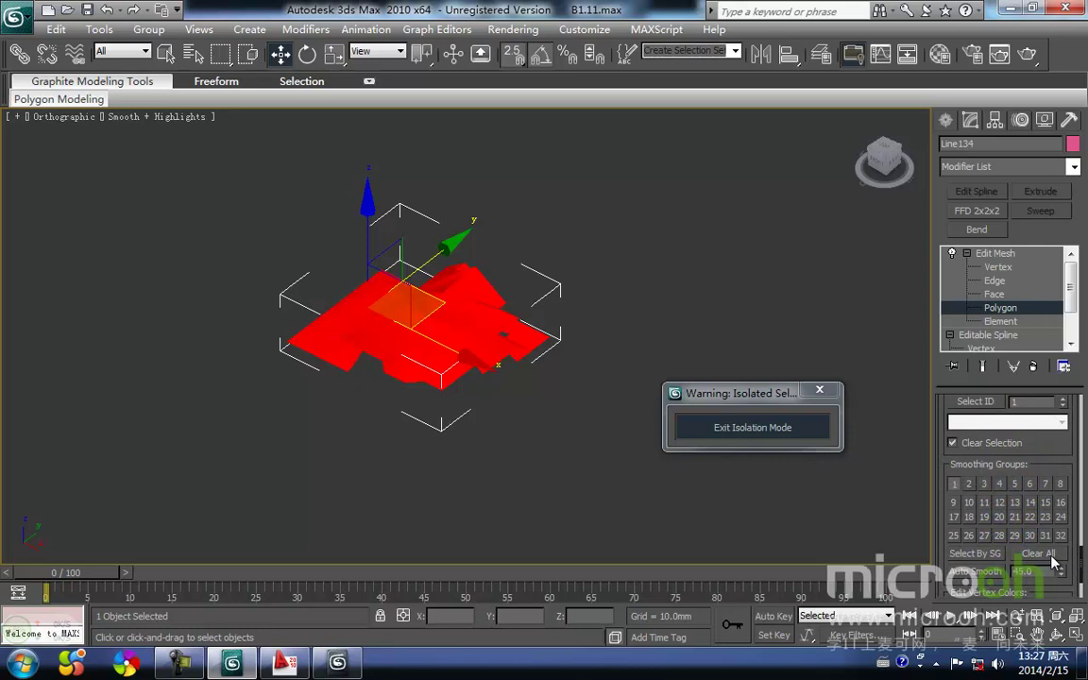
left_click(552, 526)
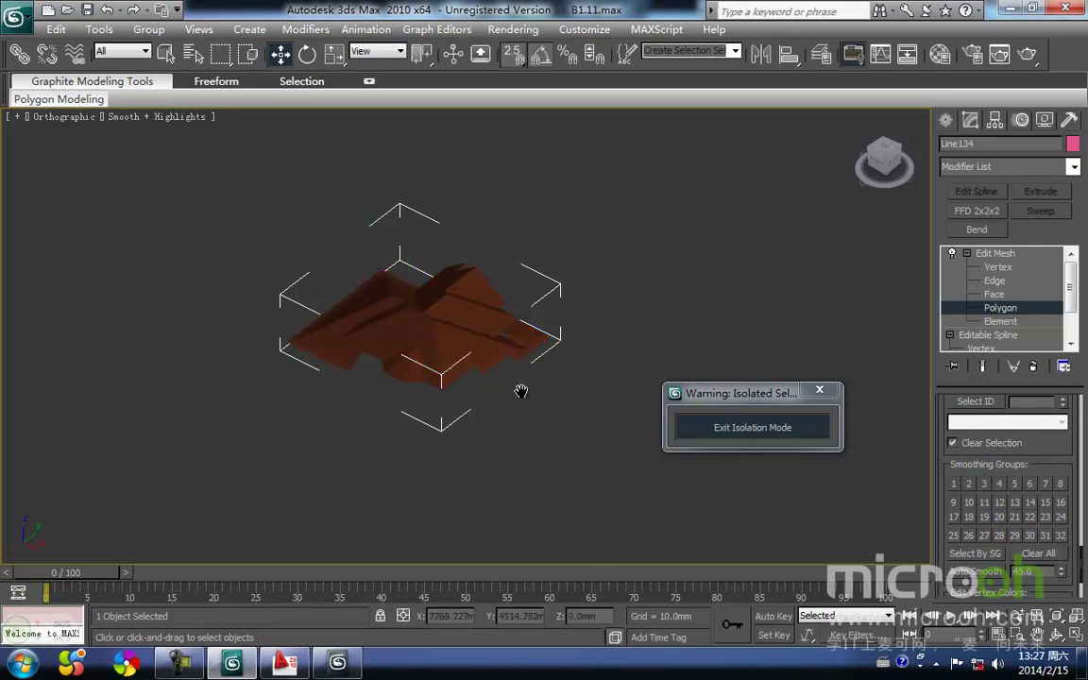
Examine the shading of the roof surfaces from several angles and leave polygon editing.
scroll(508, 419, "up", 2)
middle_click_drag(510, 427, 460, 486, "alt")
key("t")
left_click_drag(619, 500, 378, 289)
left_click(611, 302)
middle_click_drag(582, 304, 875, 338, "alt")
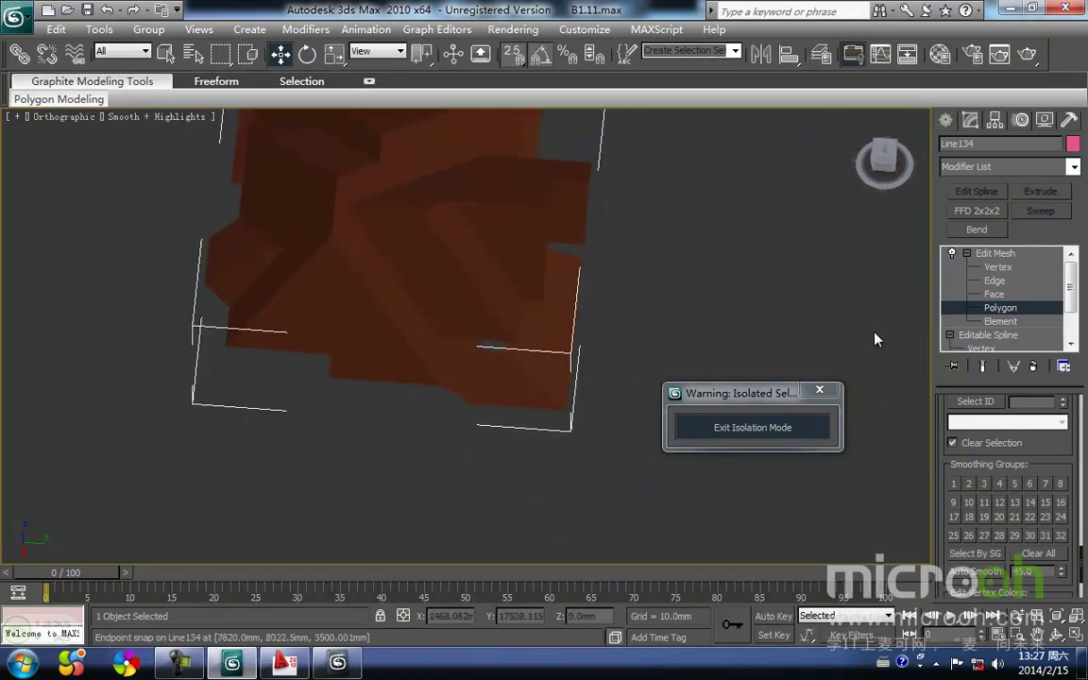
left_click(992, 308)
left_click(967, 253)
left_click(752, 285)
middle_click_drag(615, 327, 525, 431)
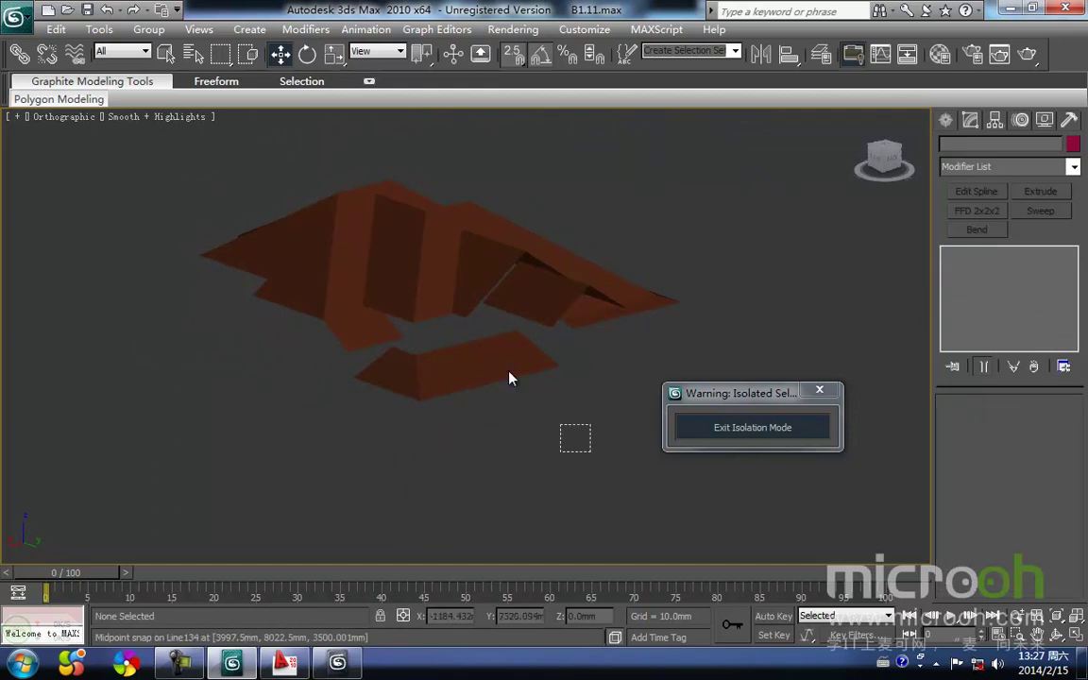
Add a Shell modifier to the combined roof mesh.
left_click(529, 353)
left_click(1072, 167)
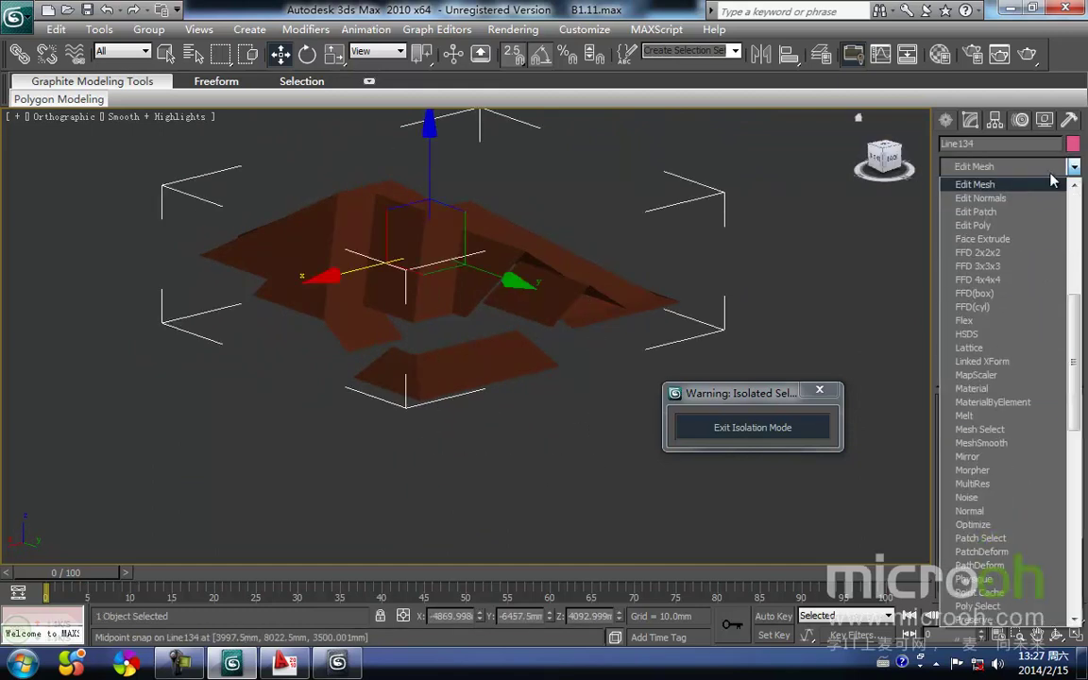
key("s")
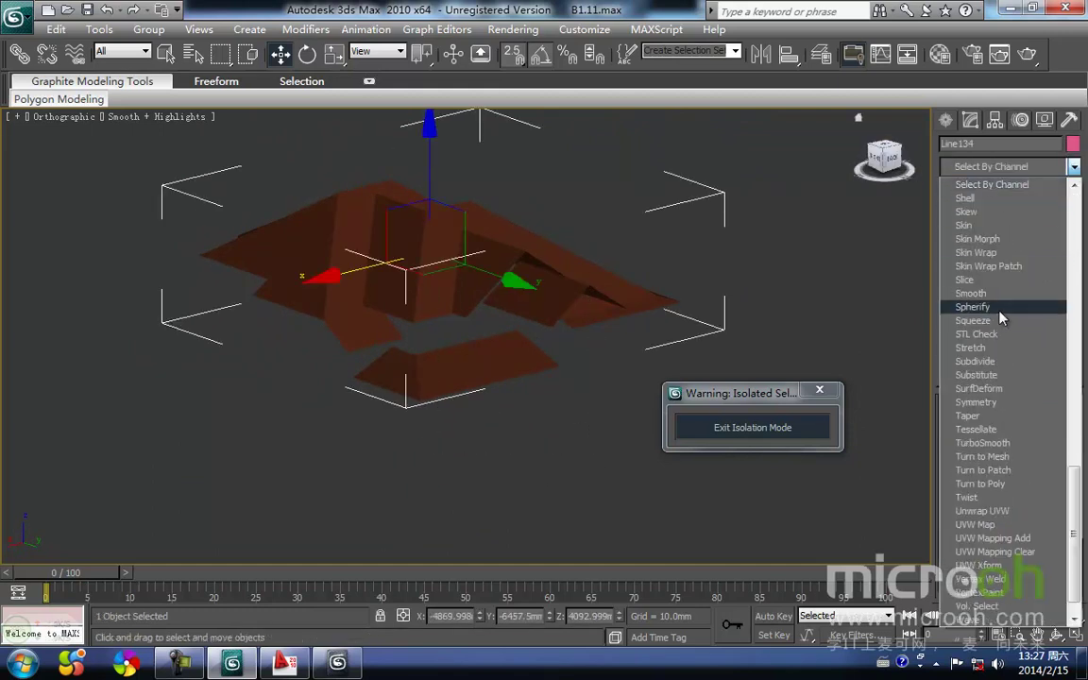
left_click(965, 198)
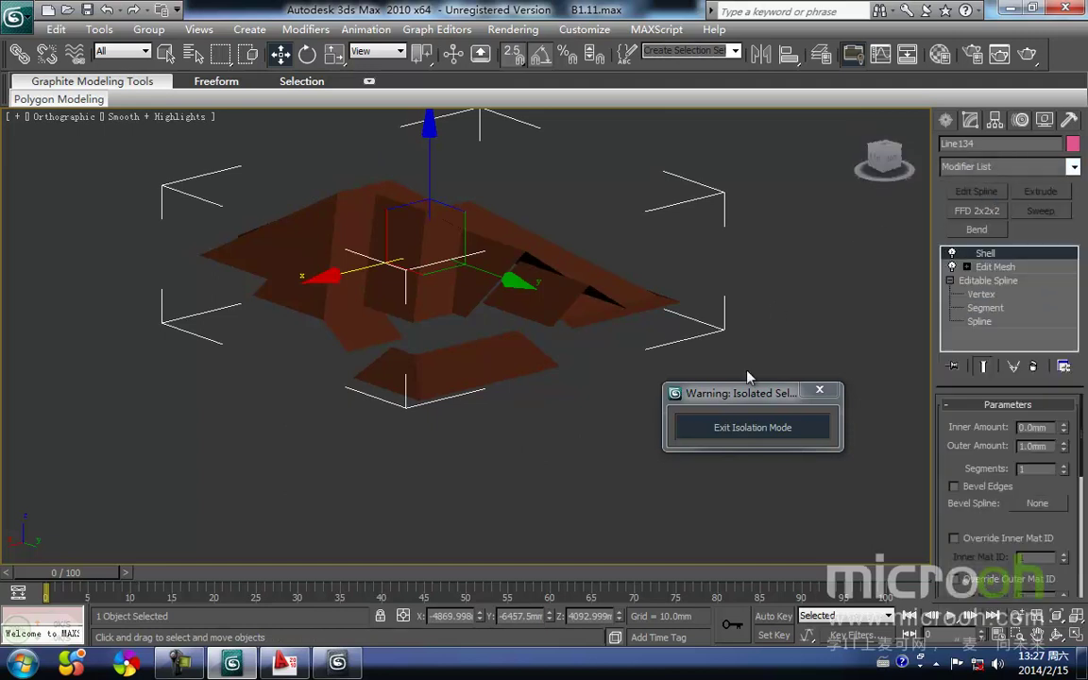
Exit isolation mode and compare the roof around the front gable with and without its Shell modifier, restoring the modifier.
left_click(766, 429)
scroll(620, 448, "up", 2)
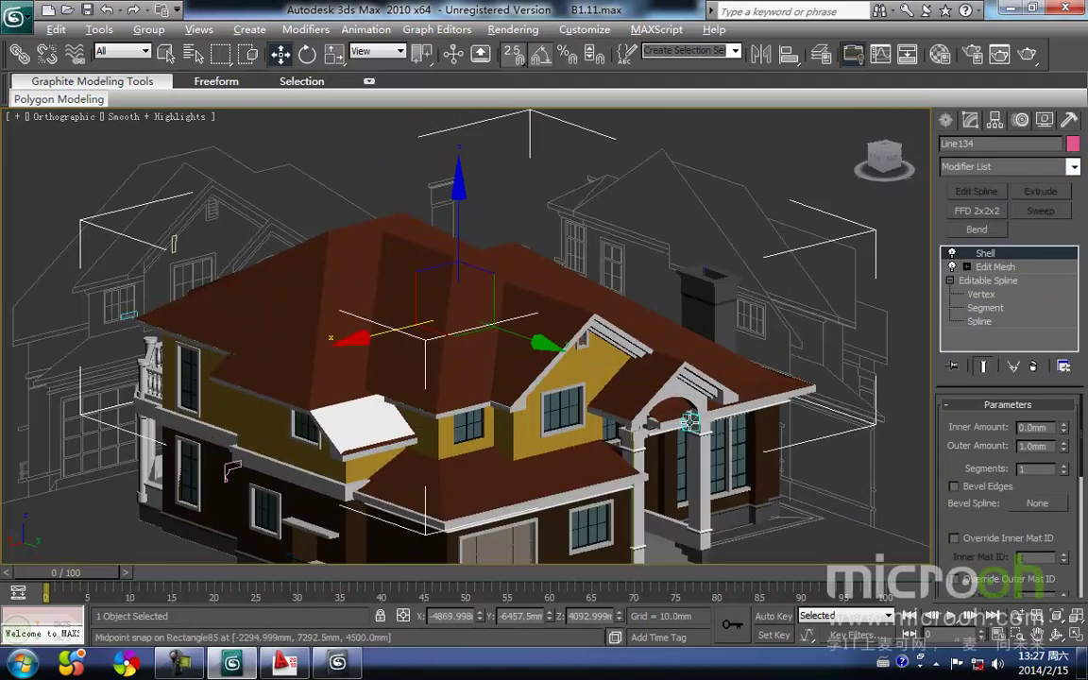
scroll(620, 449, "up", 2)
mouse_move(490, 408)
middle_mouse_down()
mouse_move(438, 394)
mouse_move(602, 315)
mouse_move(503, 403)
middle_mouse_up()
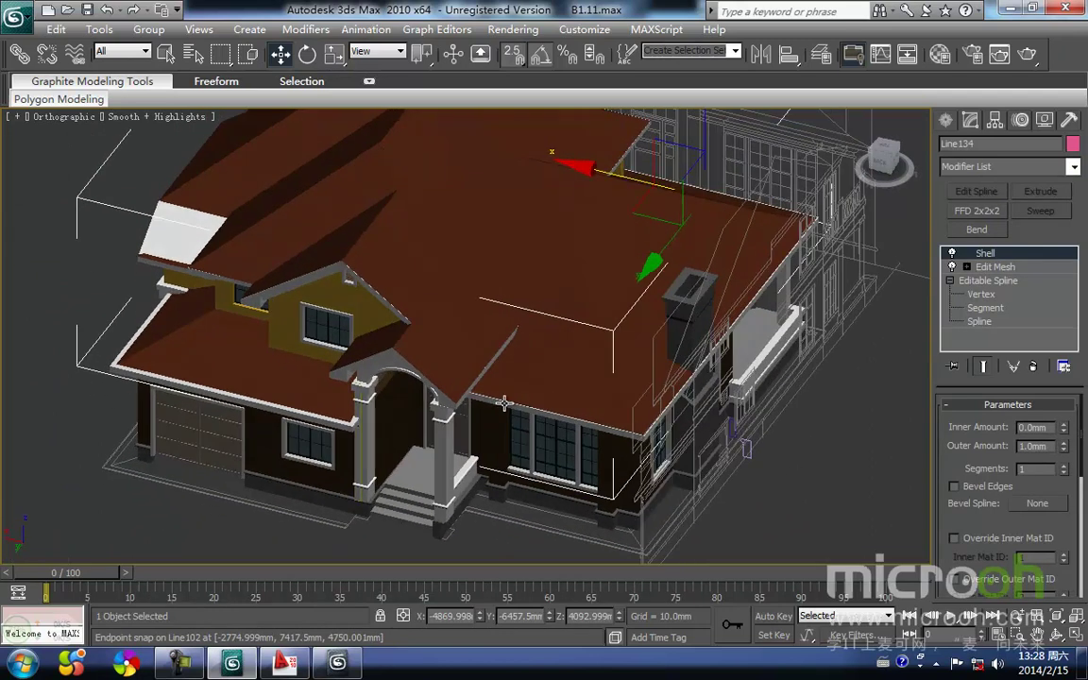
scroll(444, 359, "up", 3)
middle_click_drag(378, 300, 503, 415)
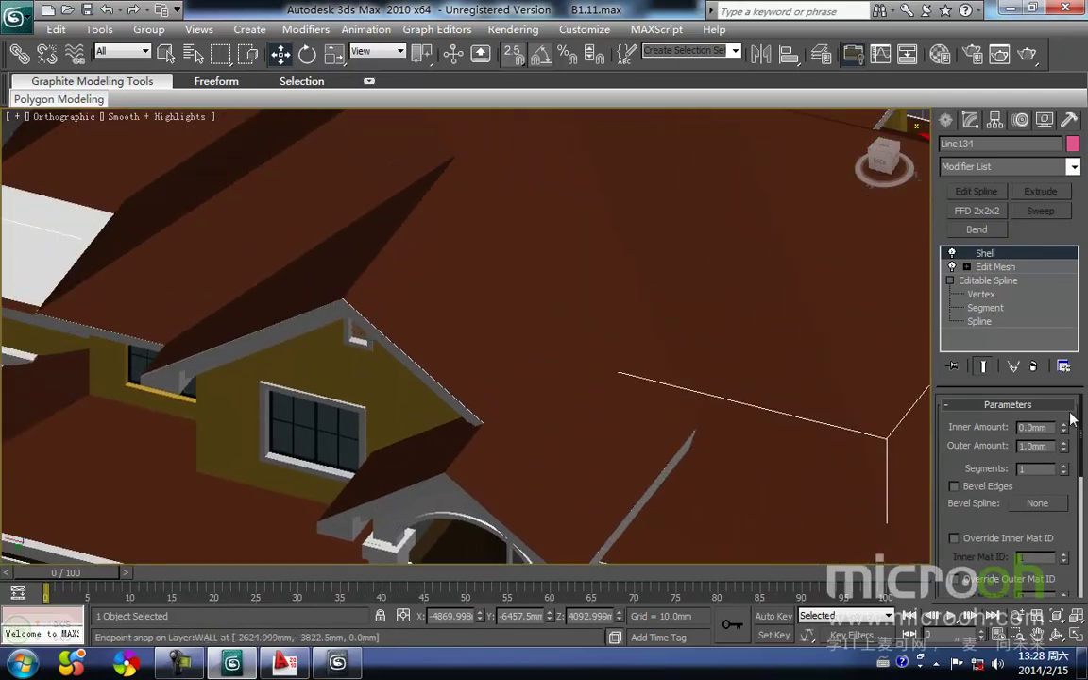
left_click(1033, 368)
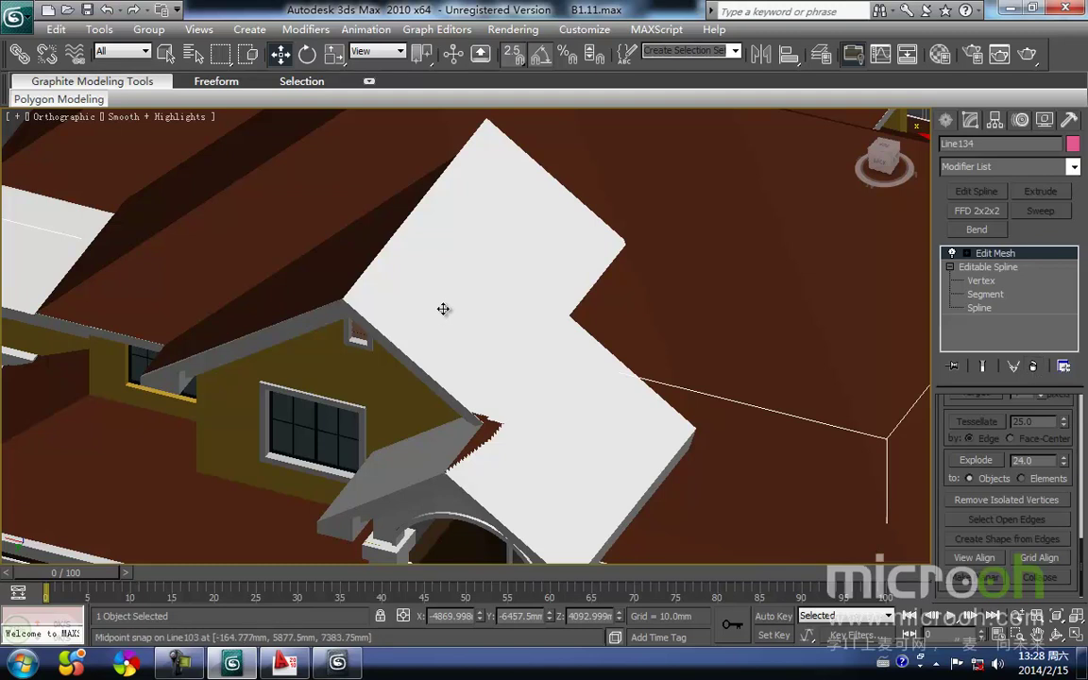
key("ctrl+z")
Examine the shelled roof's inner eave corner up close in shaded and wireframe display.
scroll(476, 355, "down", 5)
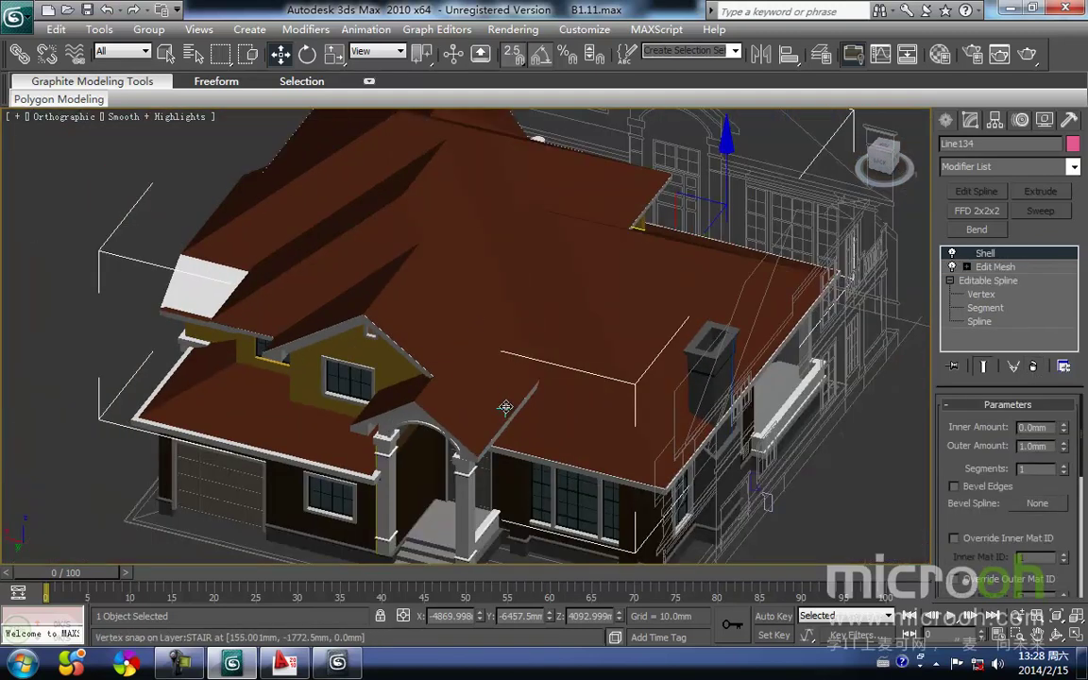
middle_click_drag(438, 418, 563, 432, "alt")
scroll(557, 427, "up", 5)
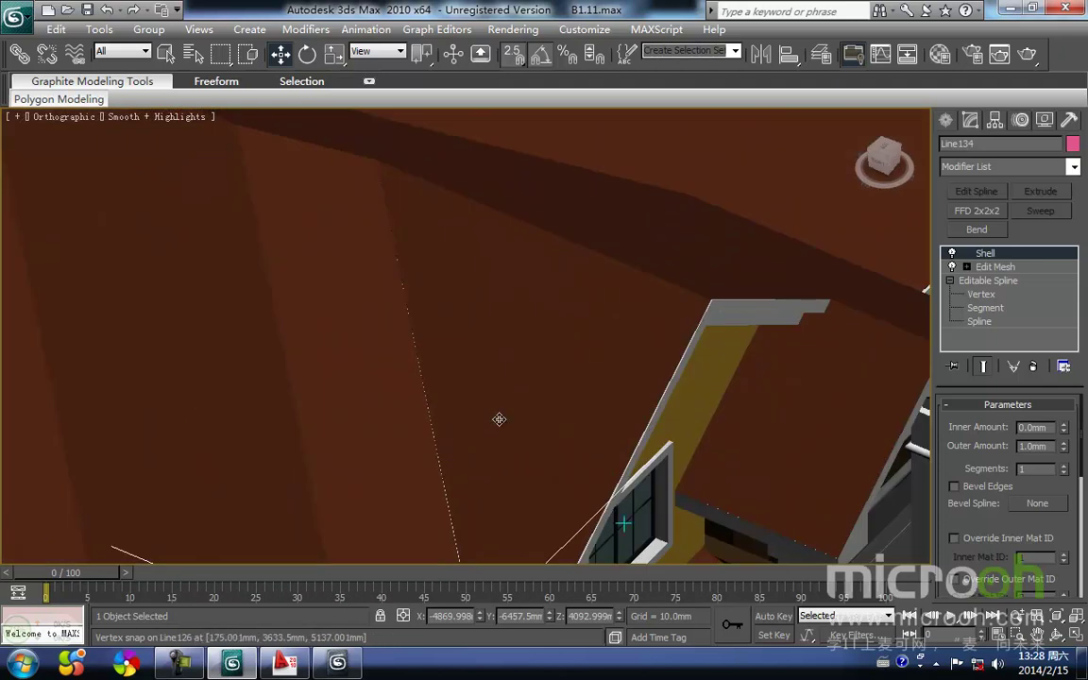
middle_click_drag(449, 408, 437, 263)
scroll(453, 435, "up", 3)
scroll(438, 488, "up", 3)
scroll(327, 415, "up", 1)
key("F3")
key("F3")
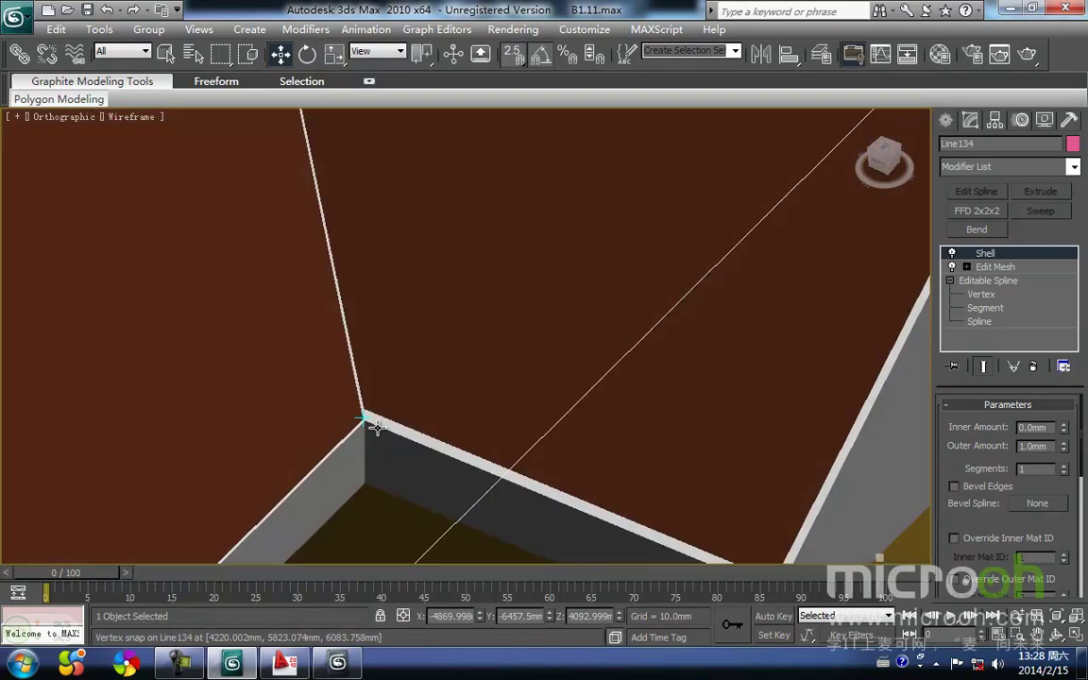
Isolate the roof mesh and examine the inner eave corner in the top wireframe view.
key("alt+q")
middle_click_drag(391, 431, 379, 429)
scroll(502, 420, "up", 5)
middle_click_drag(447, 421, 449, 272)
key("t")
key("z")
middle_click_drag(586, 275, 509, 362)
scroll(509, 363, "up", 3)
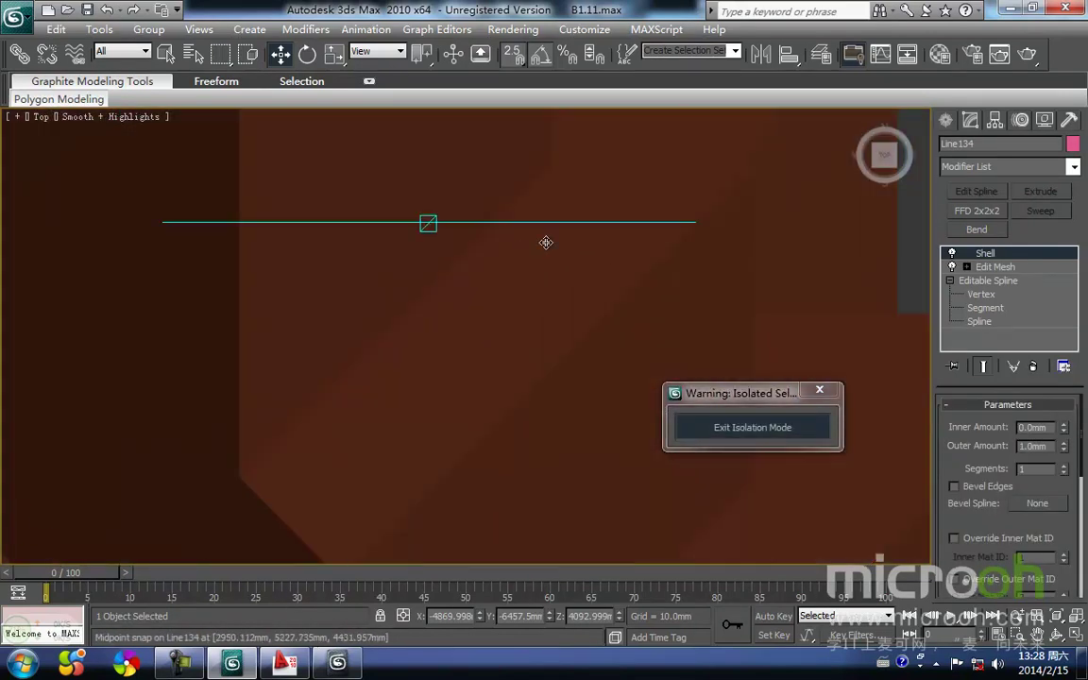
scroll(396, 452, "down", 3)
key("F3")
middle_click_drag(655, 353, 613, 313)
scroll(597, 311, "up", 2)
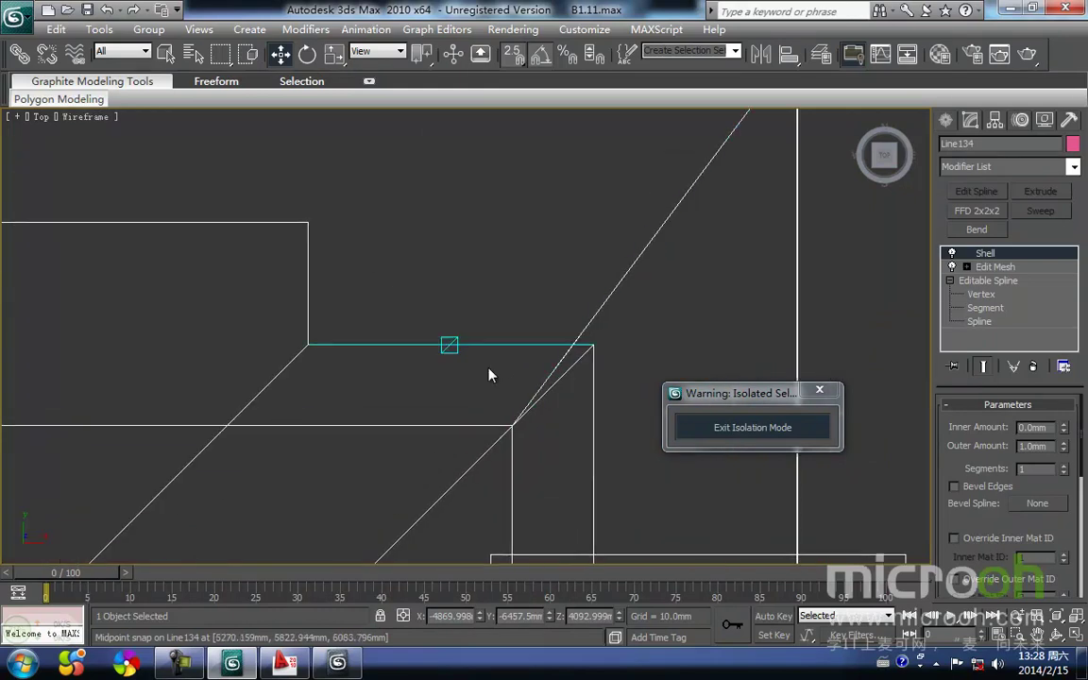
scroll(227, 354, "up", 3)
scroll(168, 340, "down", 1)
middle_click_drag(156, 351, 517, 354)
scroll(510, 338, "up", 3)
scroll(295, 338, "up", 2)
middle_click_drag(321, 323, 652, 288)
scroll(541, 310, "up", 3)
middle_click_drag(539, 311, 573, 367)
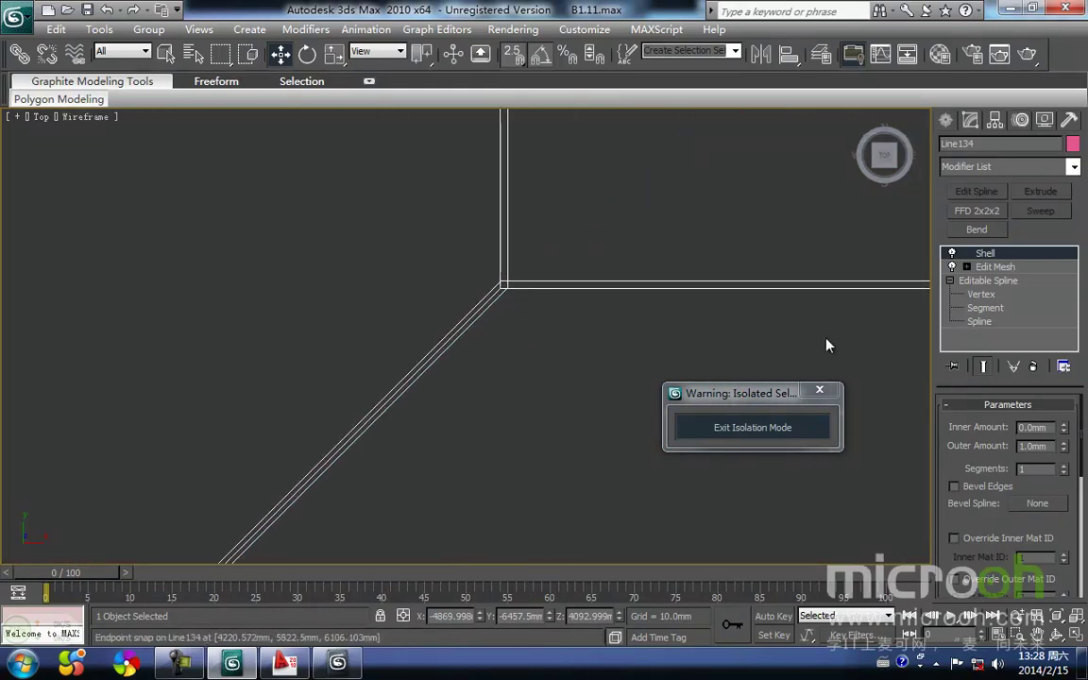
In the roof's Edit Mesh, snap the two end vertices of the raised inner eave edge vertically down to the lower corner vertex.
left_click(967, 268)
left_click(997, 281)
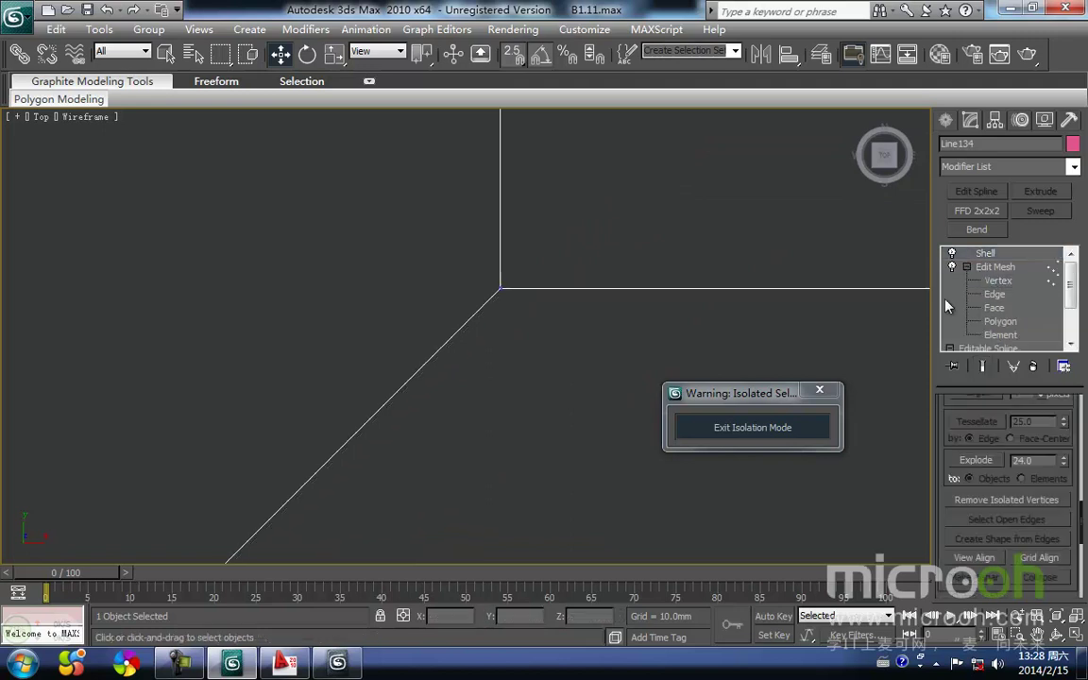
middle_click_drag(449, 319, 567, 333)
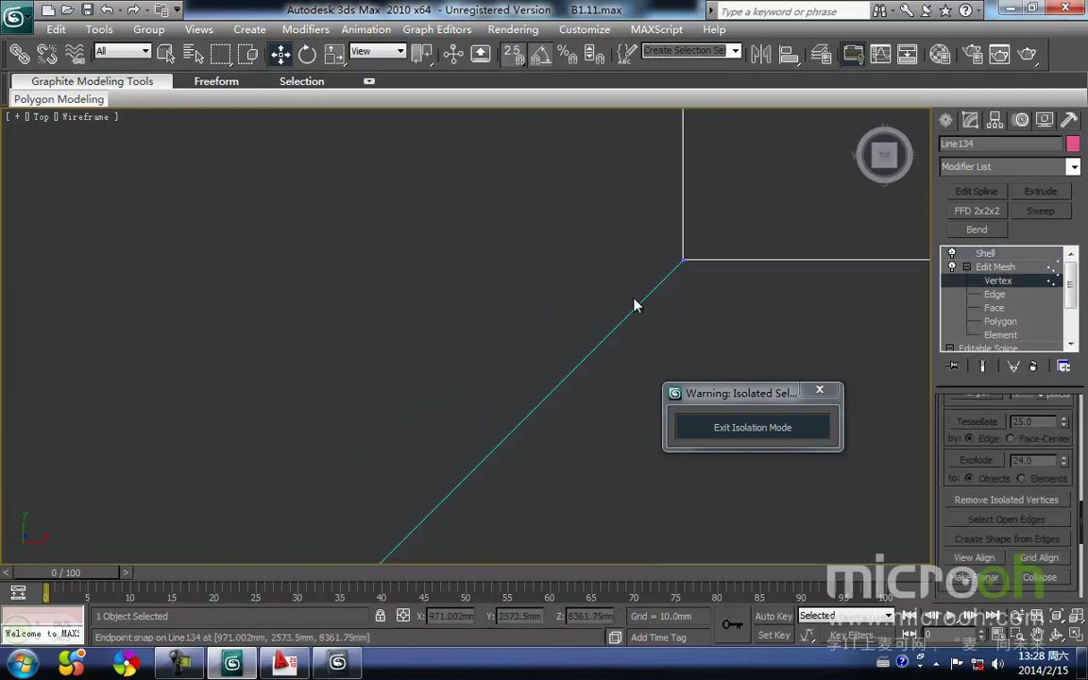
middle_click_drag(704, 272, 563, 285)
left_click(522, 317)
scroll(563, 285, "up", 8)
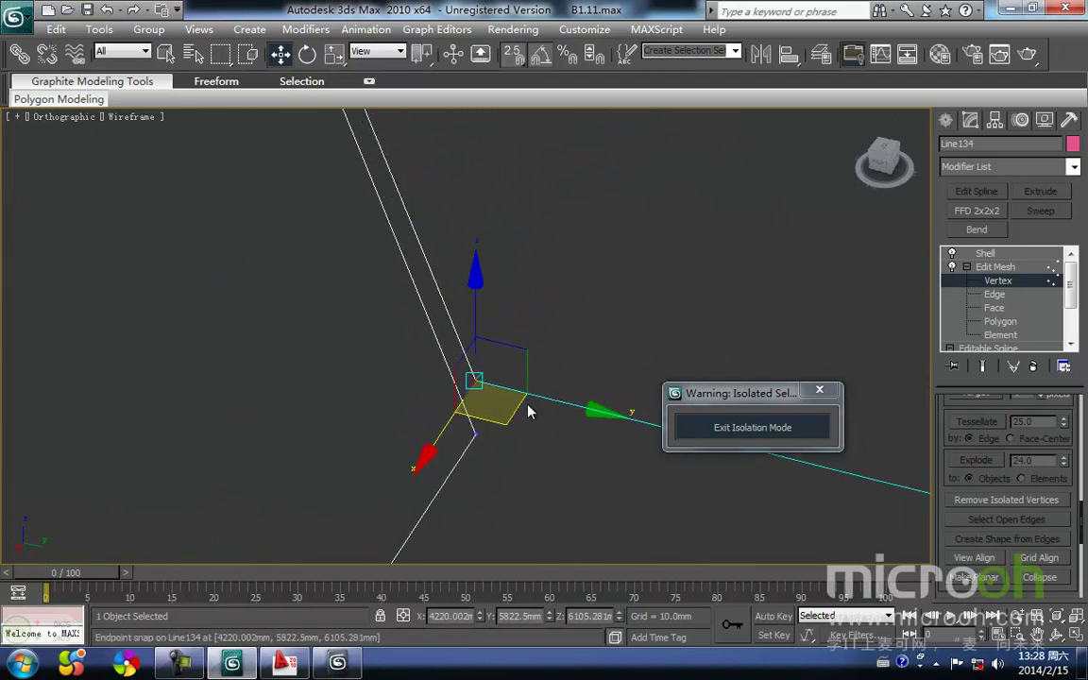
middle_click_drag(546, 387, 590, 349, "alt")
middle_click_drag(370, 326, 569, 351, "alt")
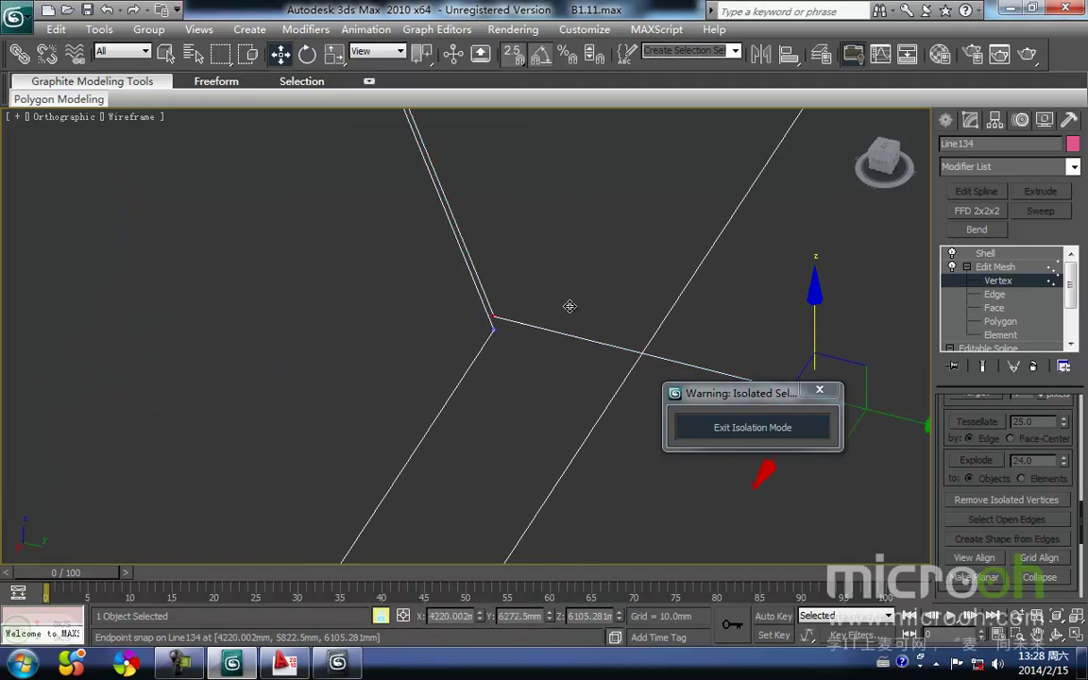
middle_click_drag(578, 306, 393, 328)
middle_click_drag(627, 357, 714, 372)
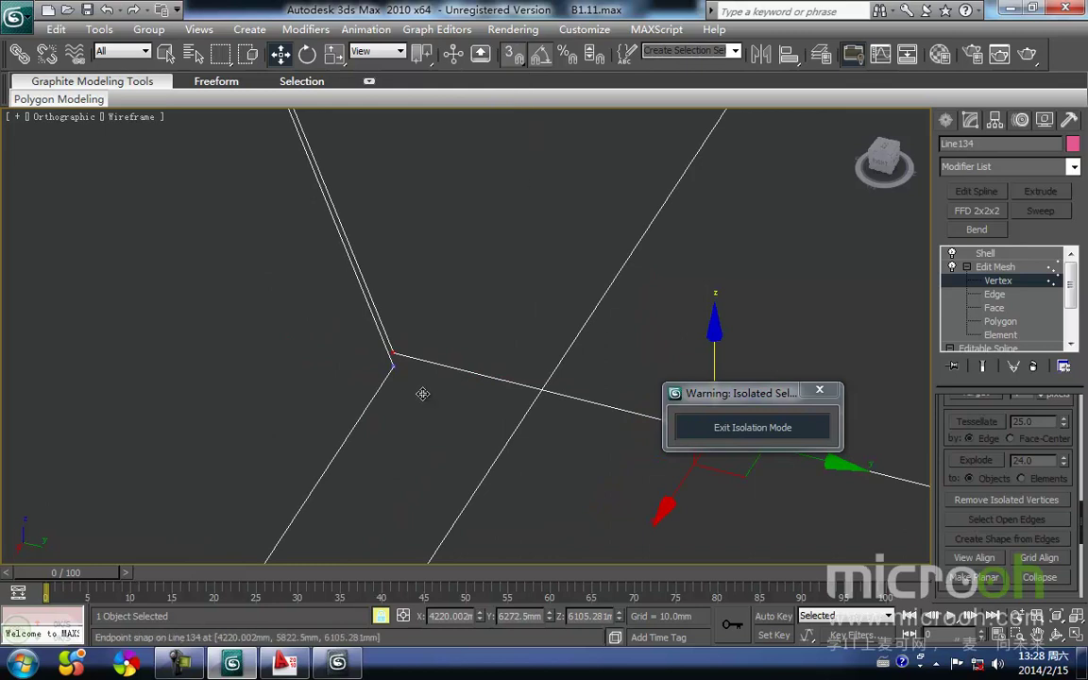
middle_click_drag(416, 400, 412, 343)
left_click_drag(387, 291, 395, 319)
left_click(425, 350)
Return to the Shell modifier level, exit isolation mode and inspect the front gable and porch roof in shaded display.
scroll(415, 349, "down", 2)
middle_click_drag(408, 348, 320, 328)
scroll(453, 358, "down", 5)
middle_click_drag(560, 404, 483, 431)
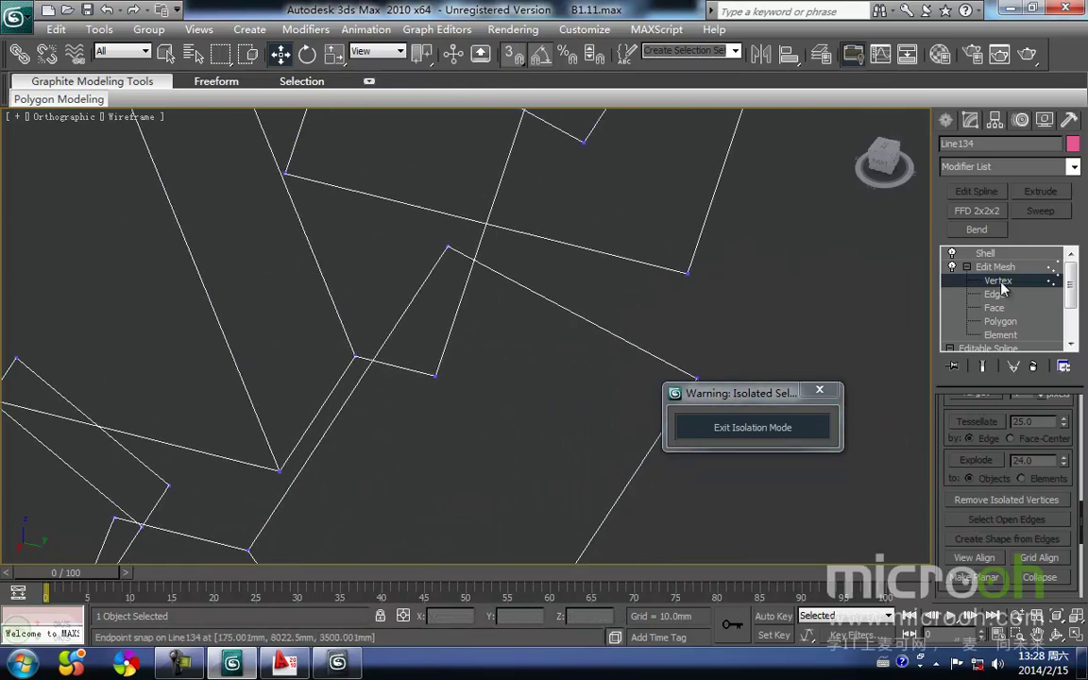
left_click(991, 254)
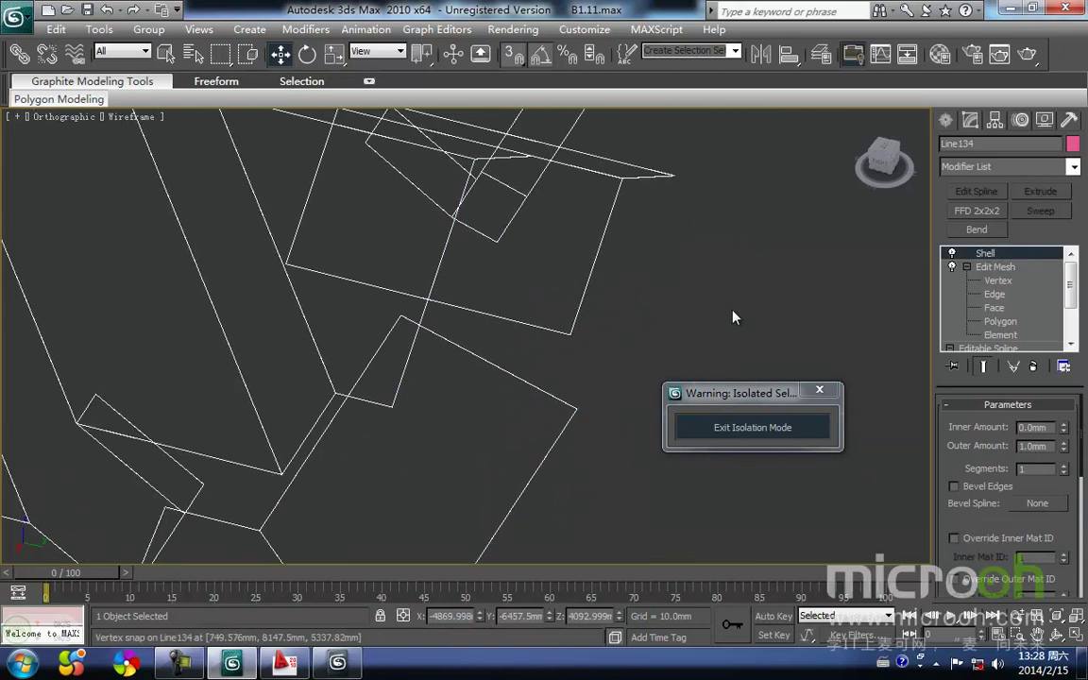
left_click(636, 315)
left_click(791, 433)
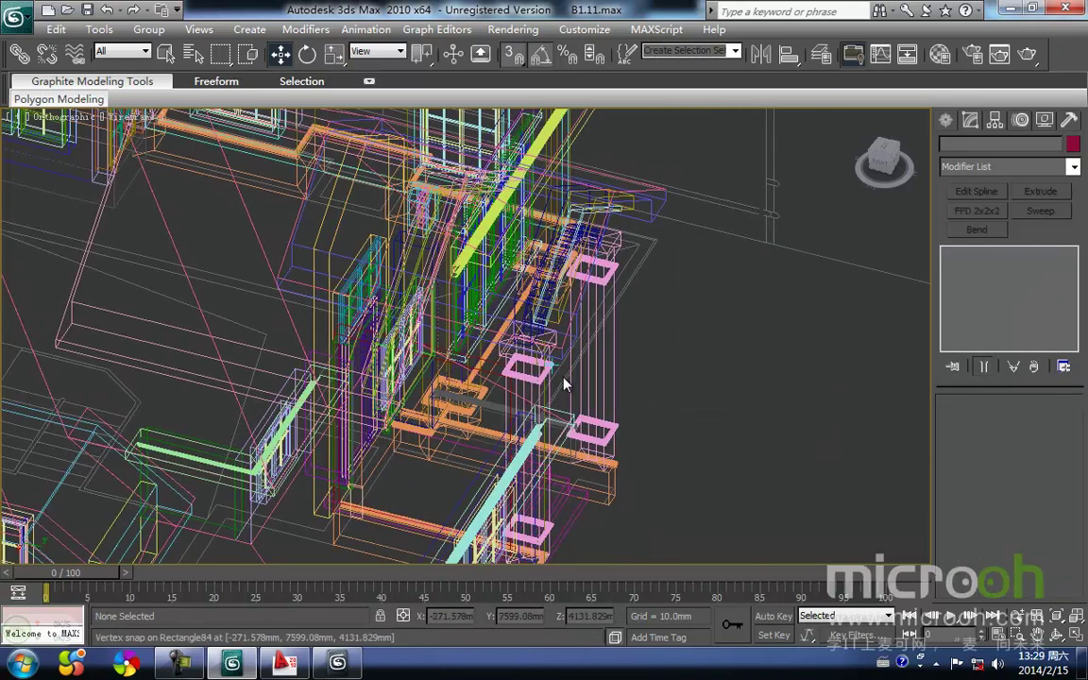
scroll(567, 387, "up", 3)
scroll(349, 382, "down", 6)
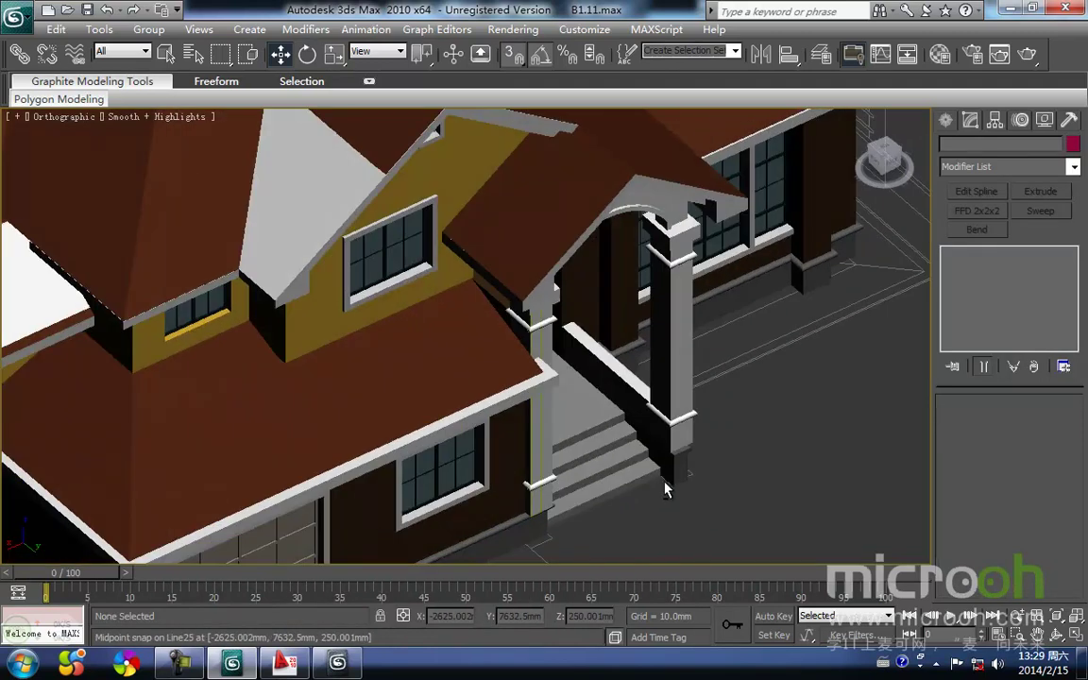
middle_click_drag(454, 357, 573, 438)
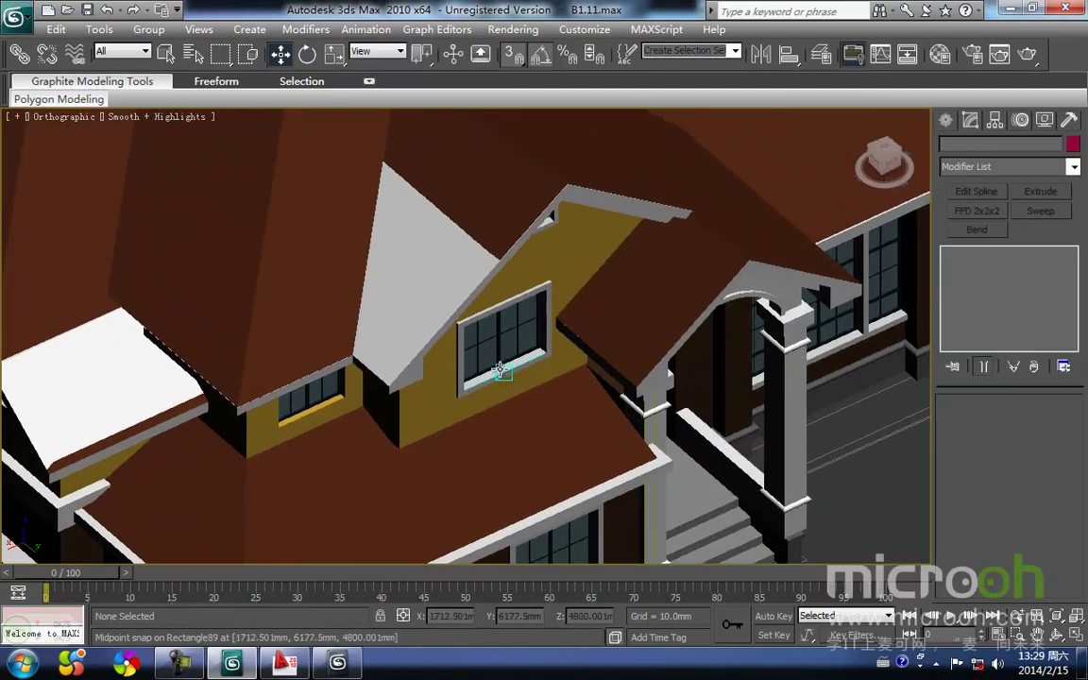
Examine the roof around the front gable, first in the full scene and then with the roof mesh isolated in shaded display.
scroll(505, 375, "down", 4)
scroll(458, 321, "up", 3)
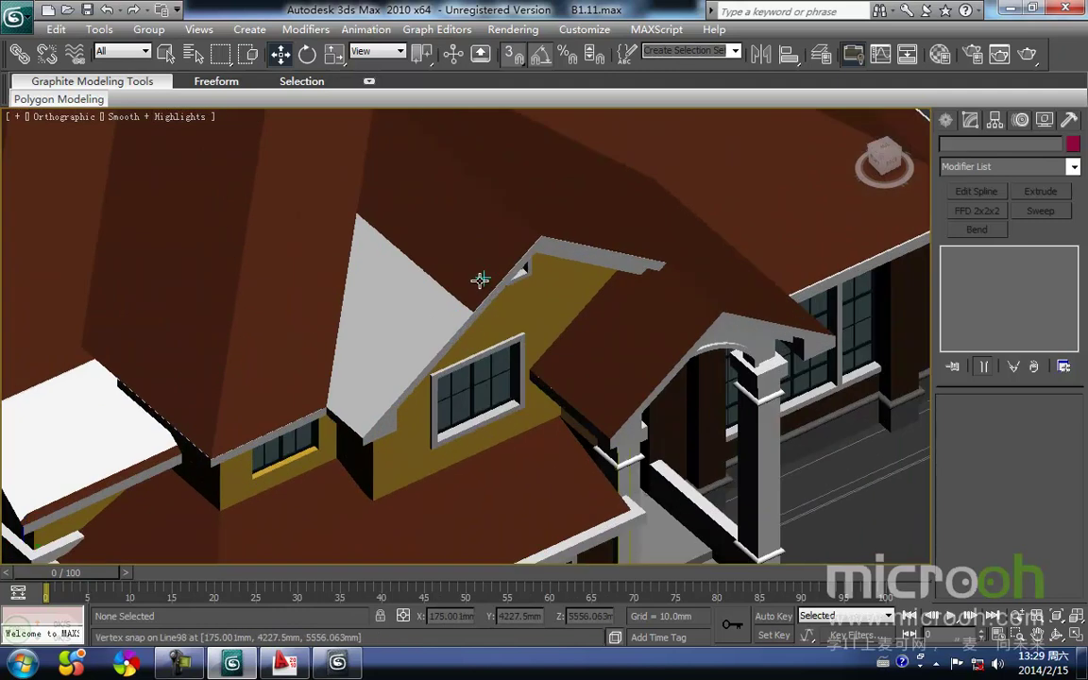
left_click(481, 281)
key("F3")
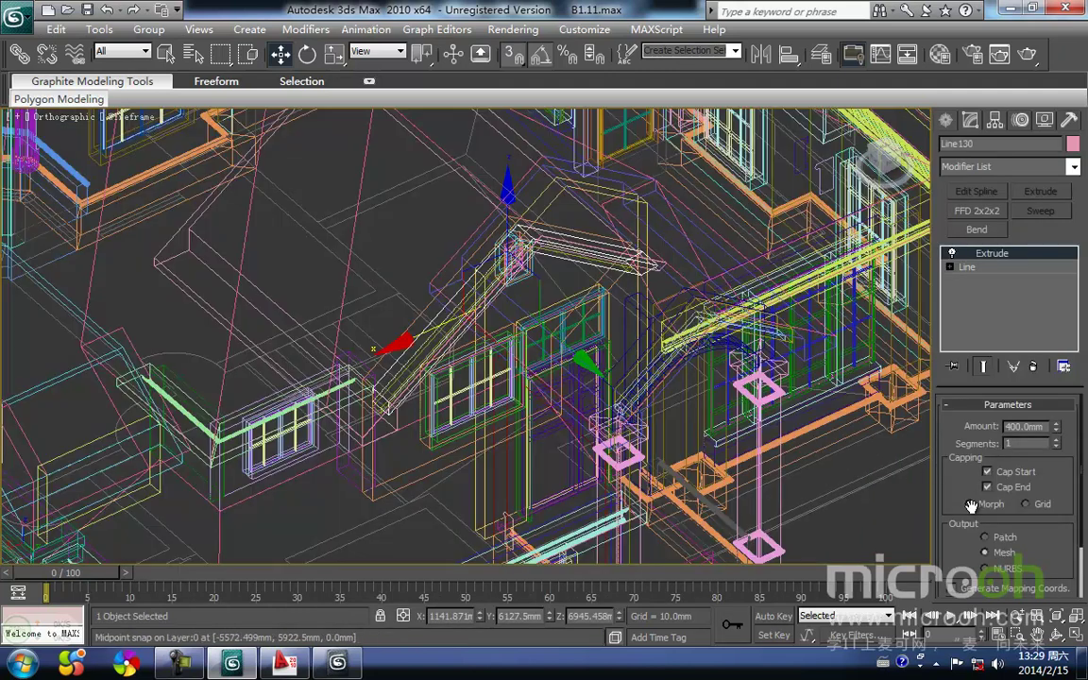
left_click(865, 518)
middle_click_drag(374, 260, 387, 373)
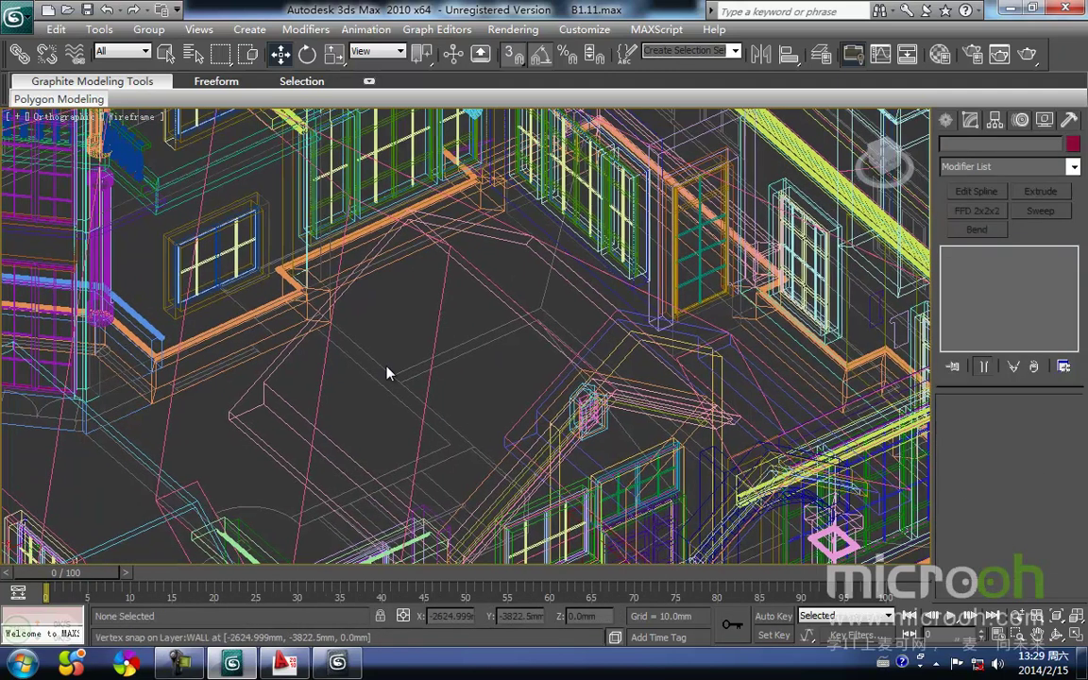
left_click(319, 384)
key("alt+q")
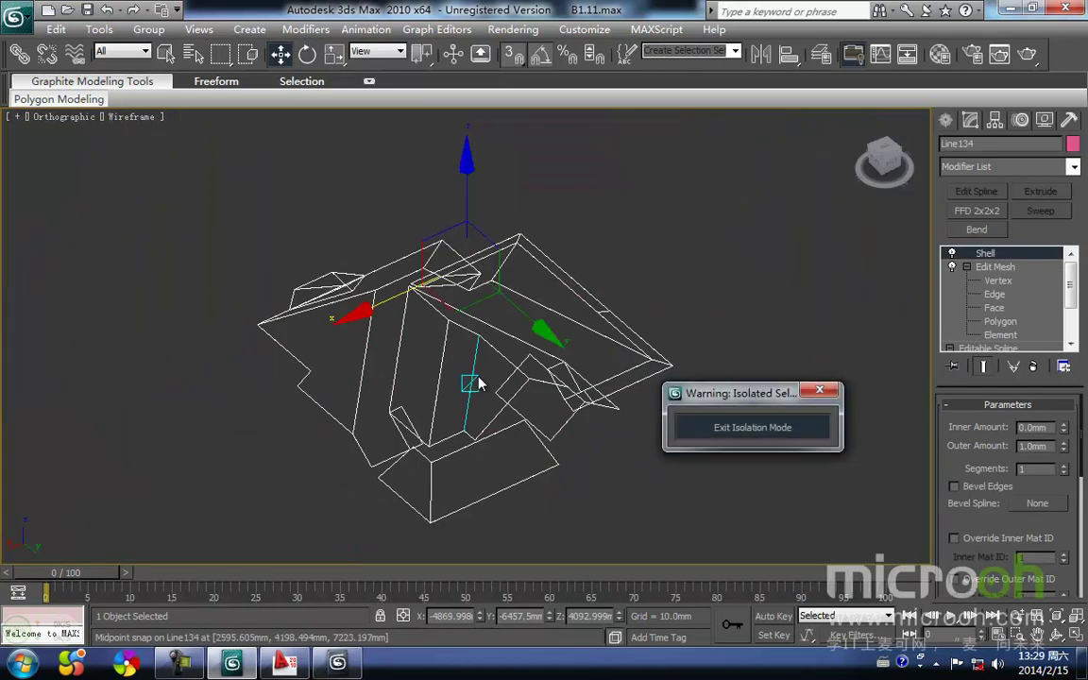
key("F3")
scroll(465, 365, "up", 10)
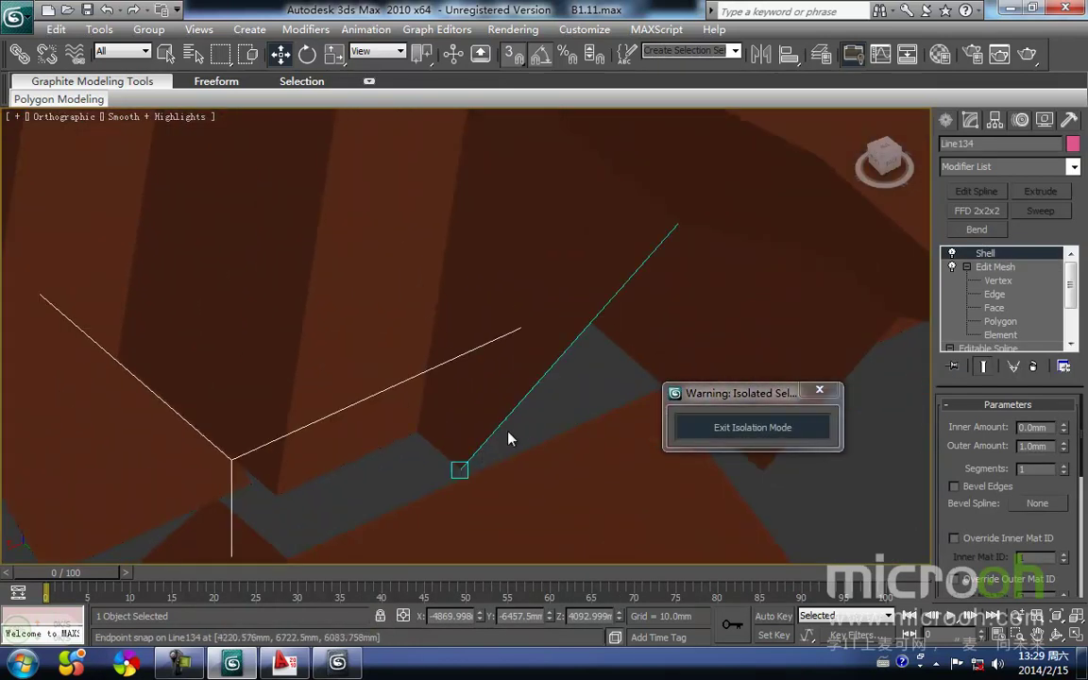
Exit isolation mode and set the roof Shell modifier's Outer Amount to 10 mm.
left_click(822, 431)
middle_click_drag(769, 444, 645, 440)
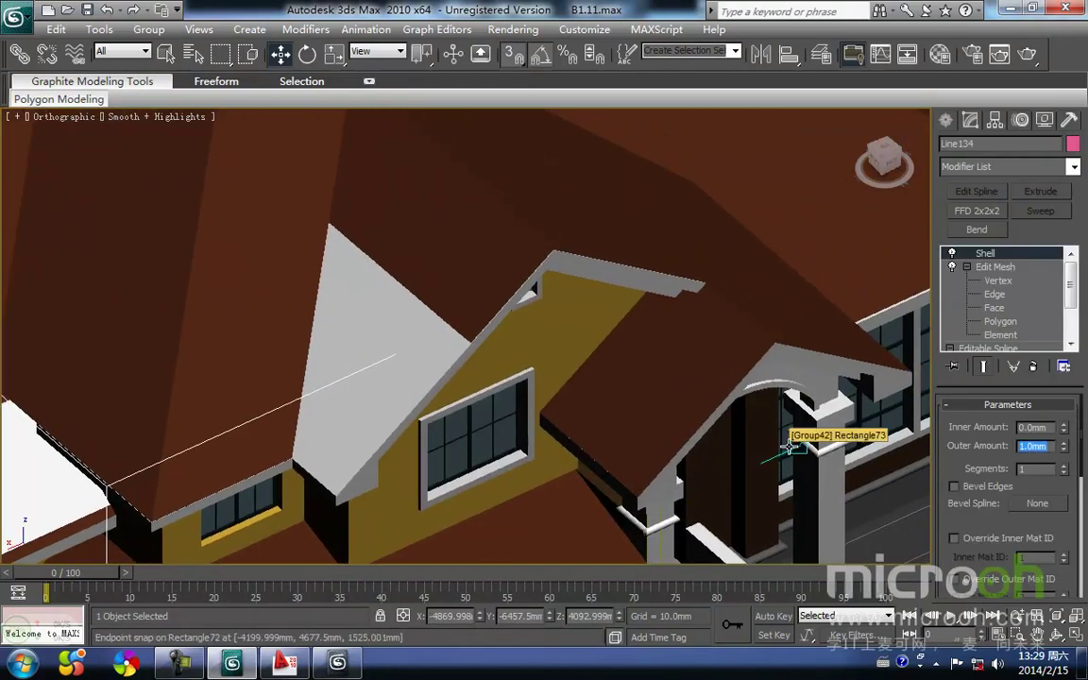
left_click(1036, 445)
type("10")
key("Return")
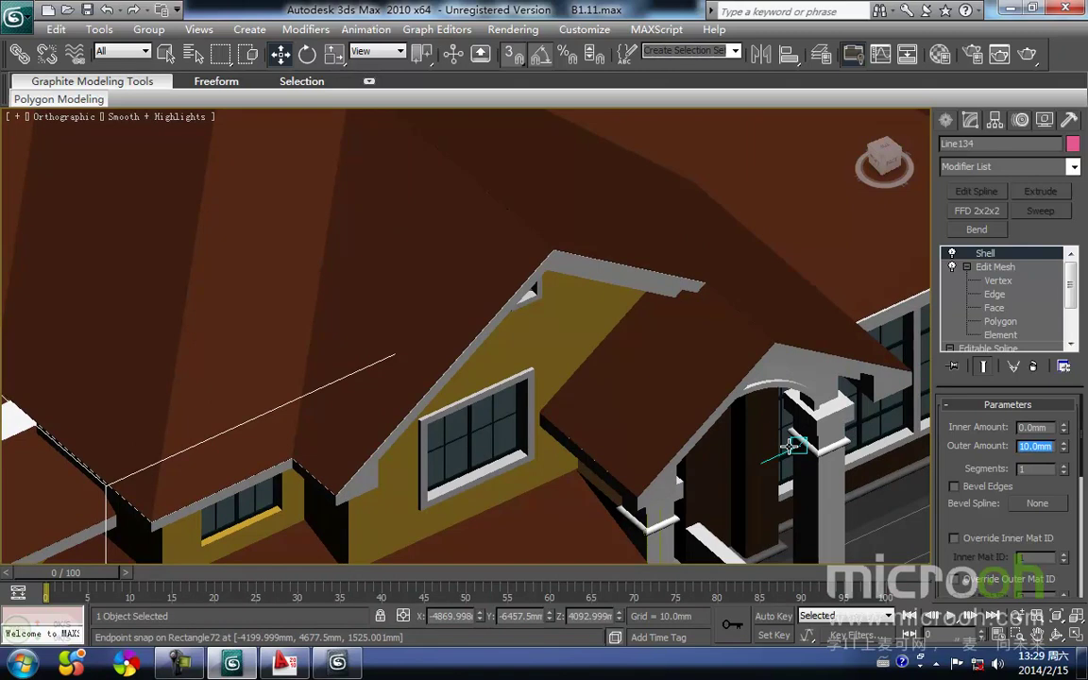
Isolate the roof mesh in wireframe at the corner above the front gable where several roof edges meet.
scroll(554, 220, "up", 1)
middle_click_drag(554, 220, 539, 387)
scroll(456, 339, "up", 1)
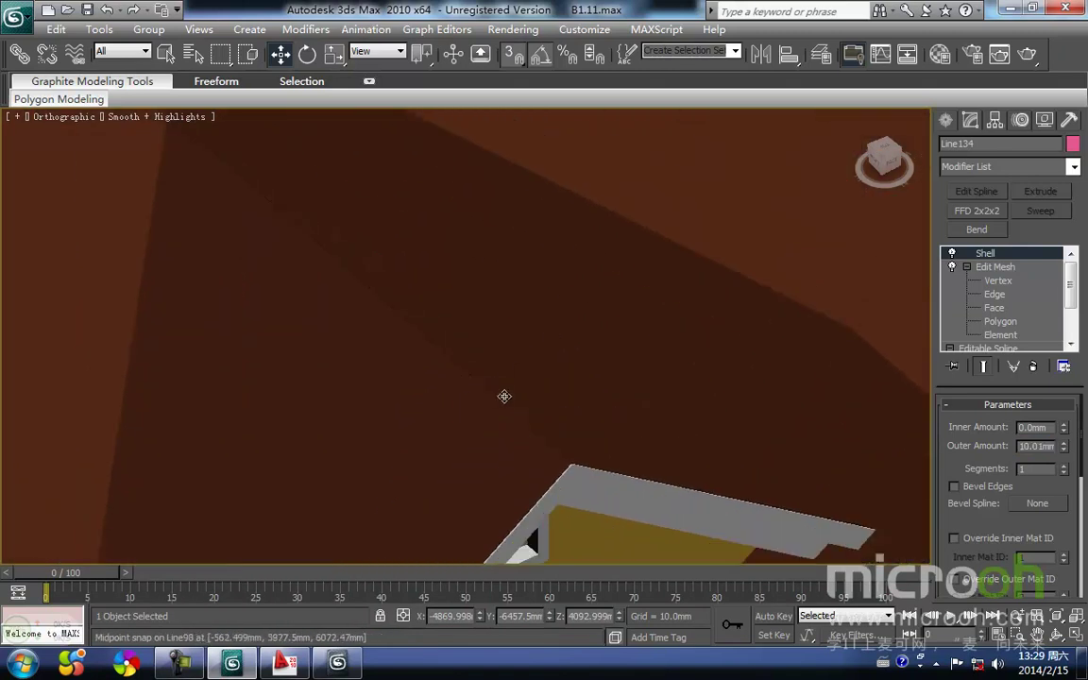
middle_click_drag(400, 308, 605, 457)
scroll(601, 453, "up", 2)
middle_click_drag(370, 275, 364, 310)
key("F3")
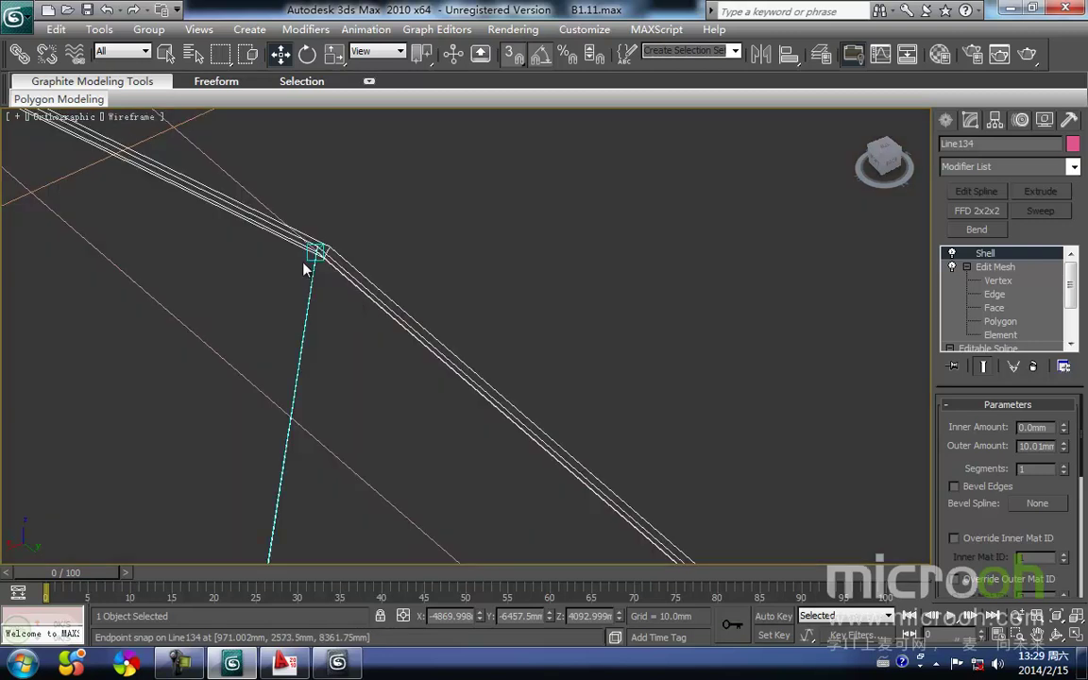
key("alt+q")
scroll(402, 300, "up", 10)
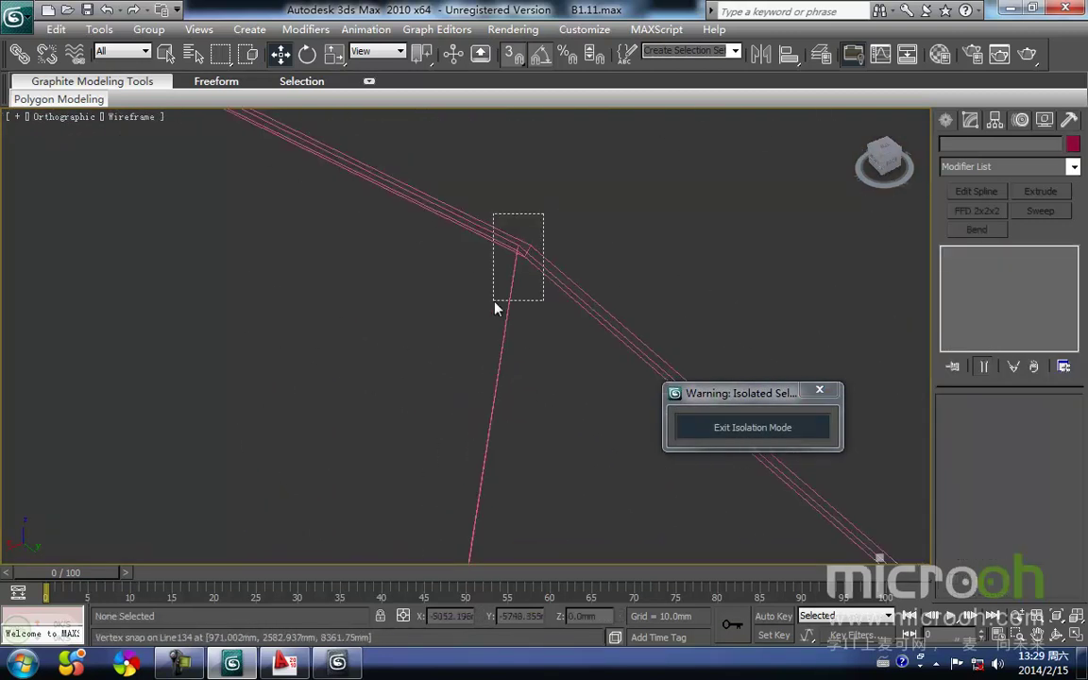
In the roof's Edit Mesh, snap the stray vertex at this corner onto the adjacent corner vertex in the top view.
left_click(1003, 283)
scroll(472, 293, "up", 3)
middle_click_drag(519, 297, 501, 324)
scroll(497, 303, "up", 3)
scroll(502, 324, "up", 4)
left_click_drag(535, 344, 516, 307)
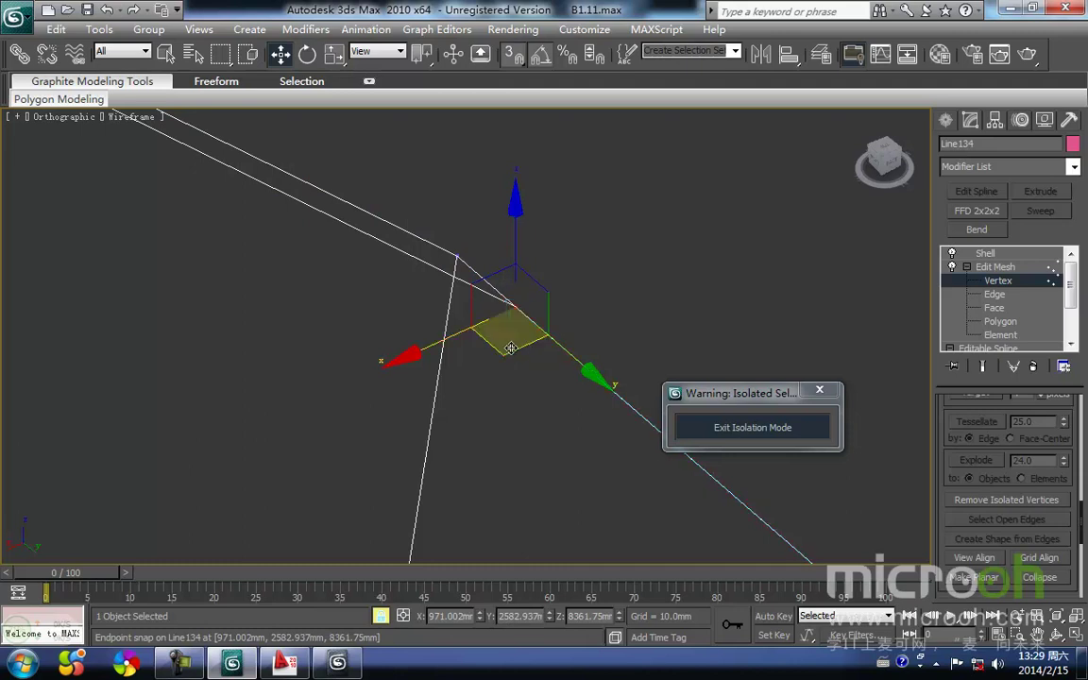
left_click_drag(515, 314, 472, 269)
middle_click_drag(526, 325, 508, 369)
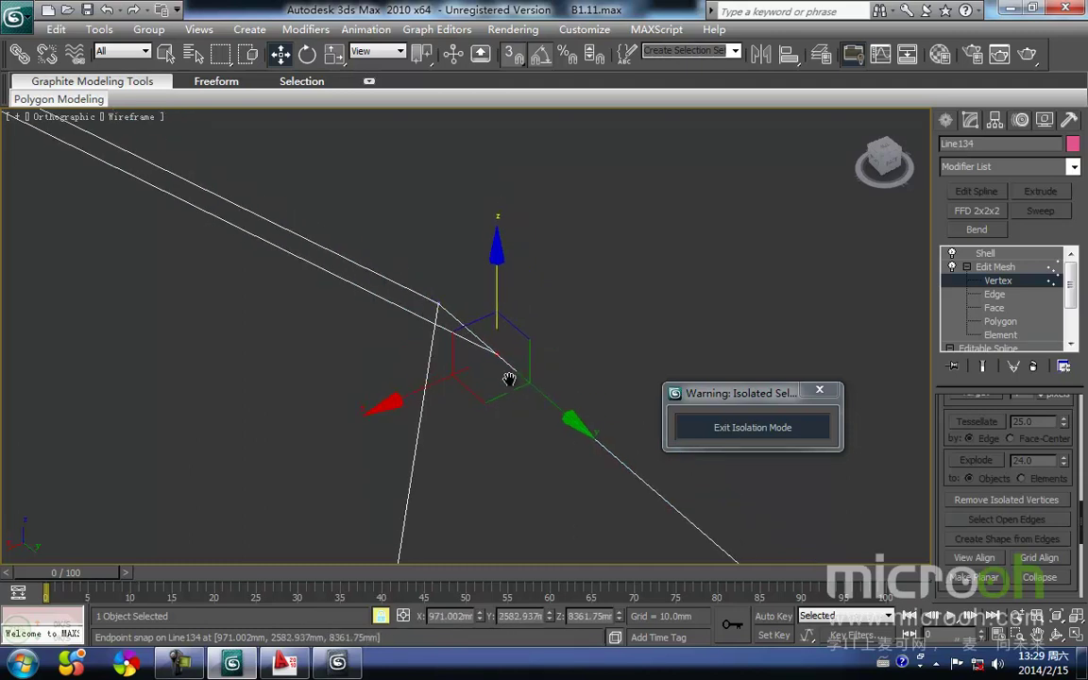
scroll(491, 362, "down", 5)
left_click_drag(452, 312, 481, 337)
key("t")
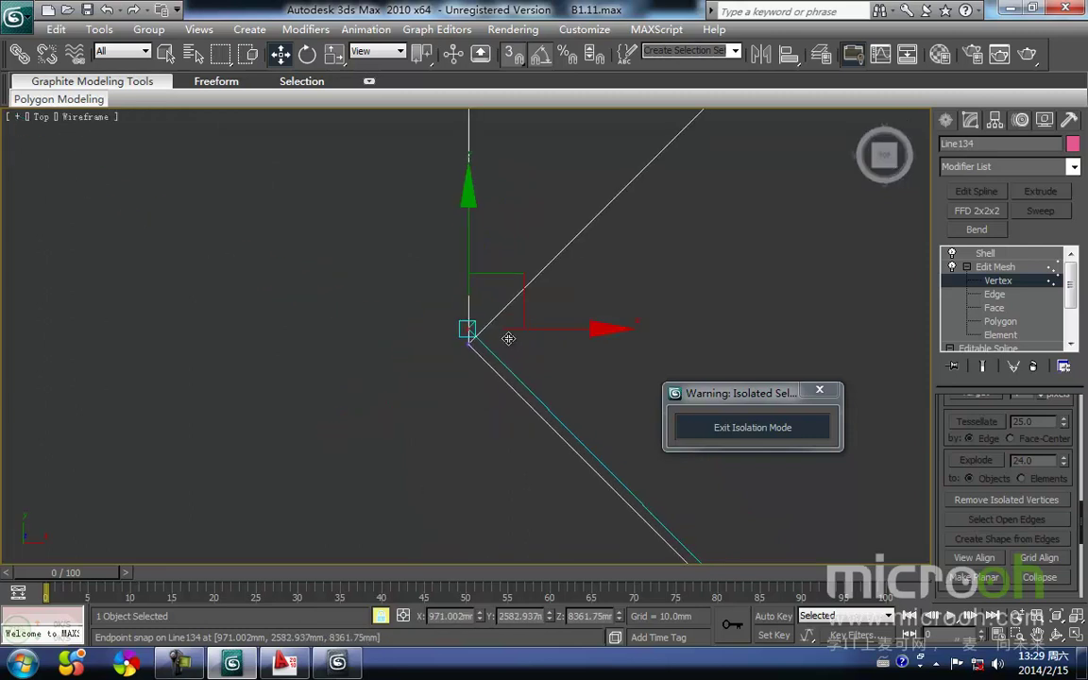
left_click_drag(456, 308, 470, 365)
left_click(641, 380)
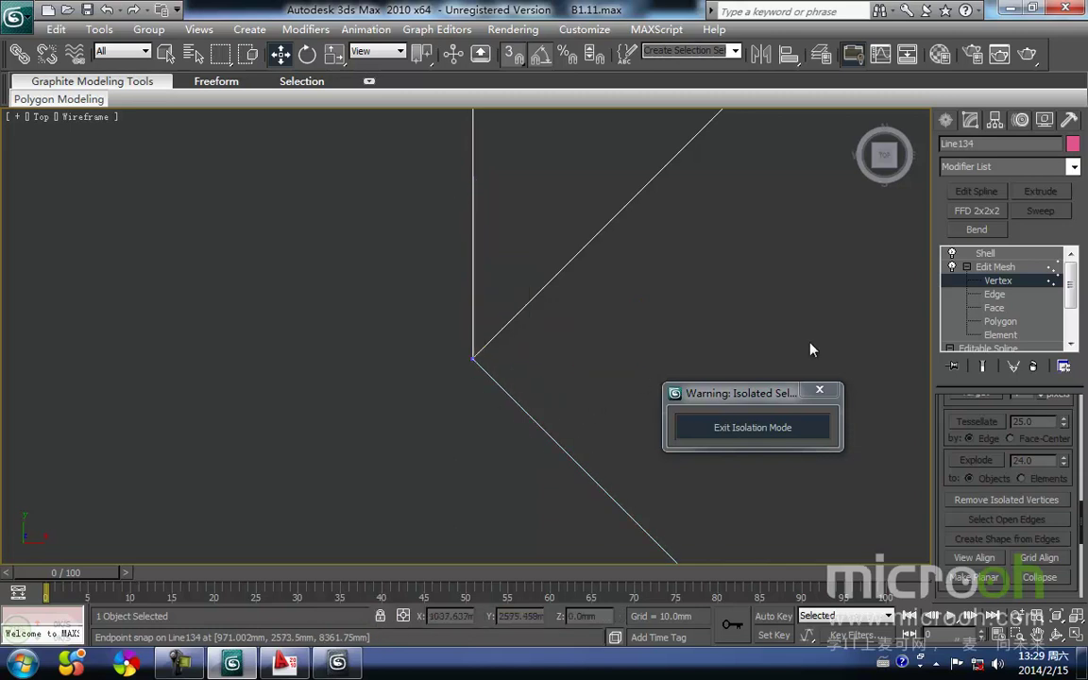
Return to the Shell modifier level and examine the corrected roof corner from above and at an angle, shaded and in wireframe.
left_click(985, 253)
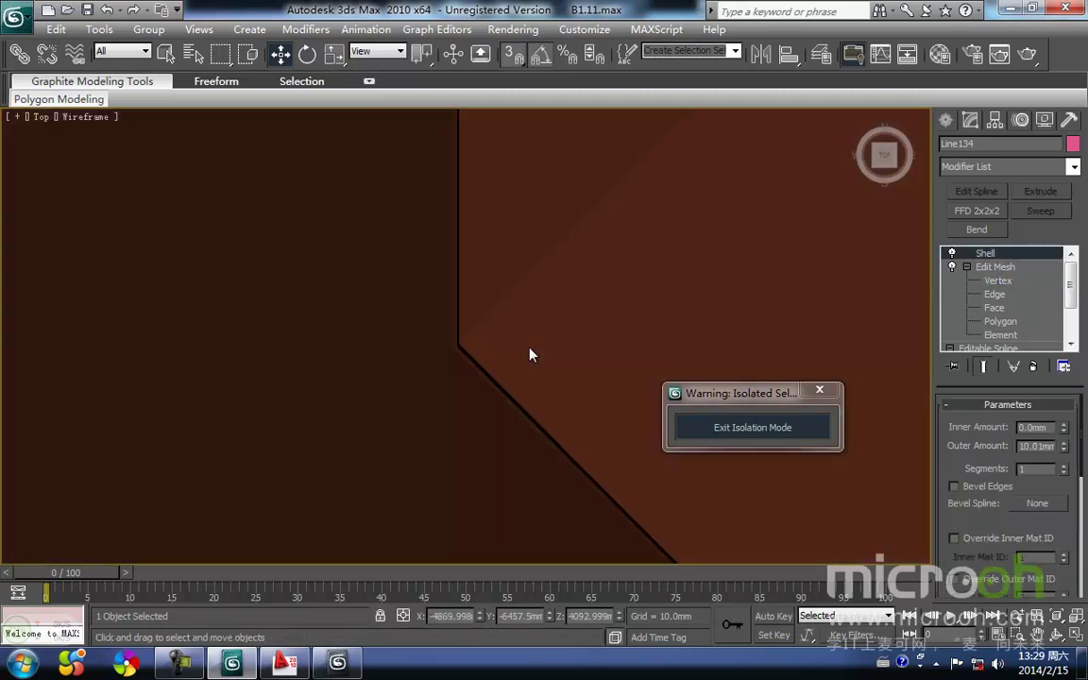
key("F3")
scroll(531, 358, "down", 8)
middle_click_drag(544, 388, 473, 375, "alt")
scroll(607, 432, "up", 5)
key("F3")
scroll(473, 375, "up", 3)
scroll(422, 433, "up", 2)
mouse_move(429, 435)
middle_mouse_down()
mouse_move(468, 360)
mouse_move(484, 354)
middle_mouse_up()
key("F3")
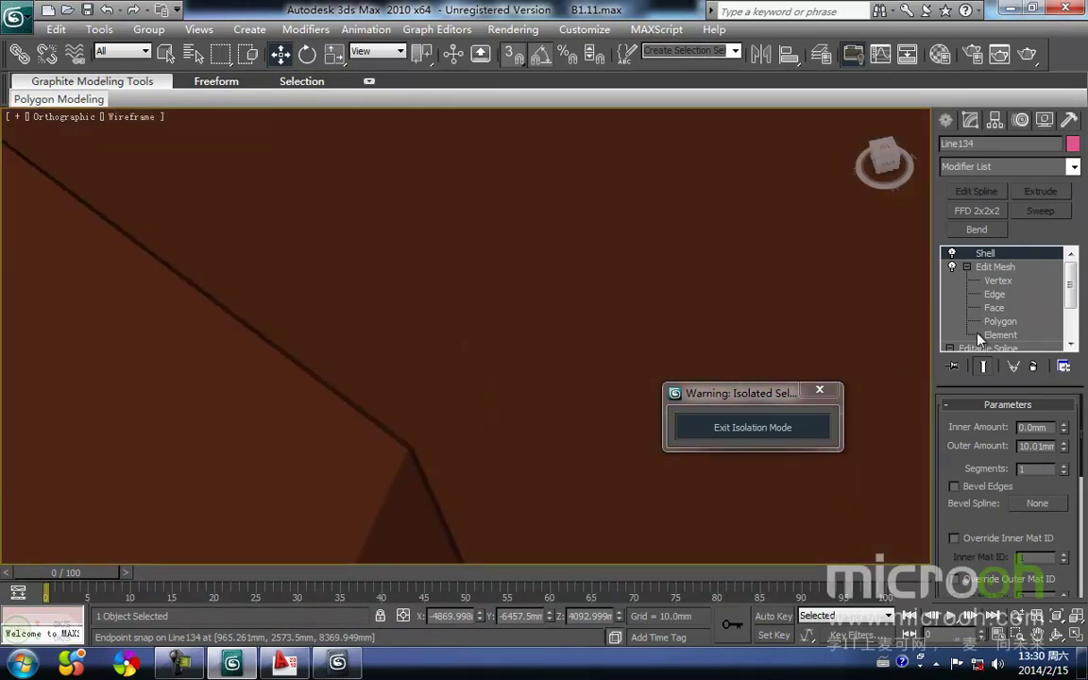
key("F3")
scroll(394, 415, "down", 6)
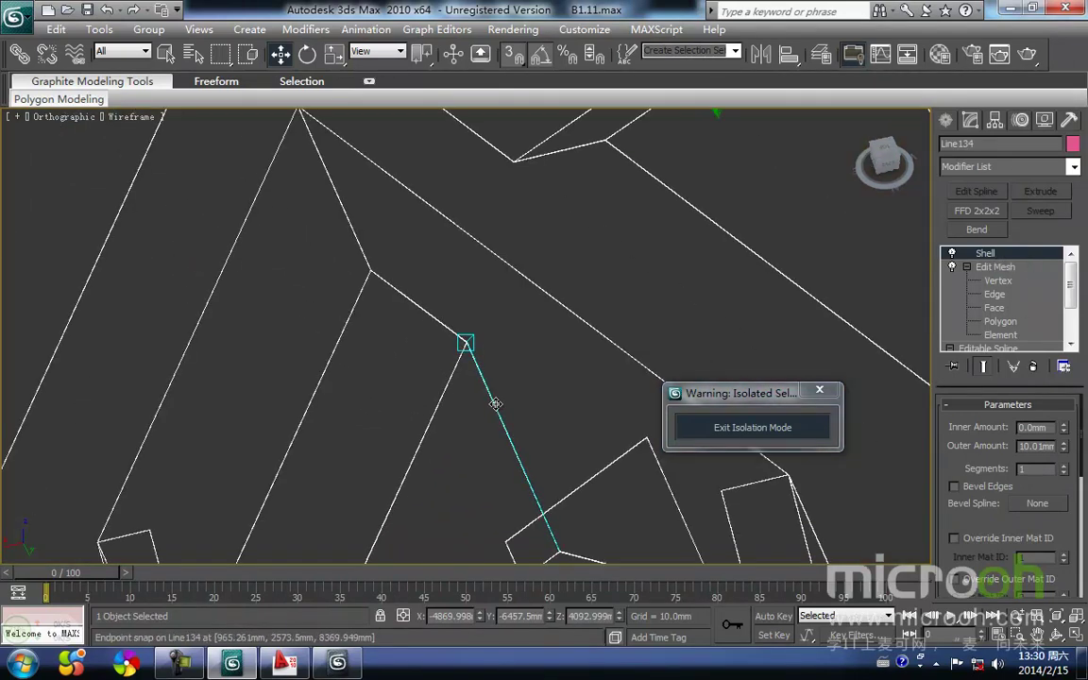
Exit isolation mode and inspect the white gap on the side gable roof beside the garage in shaded display.
left_click(715, 427)
key("F3")
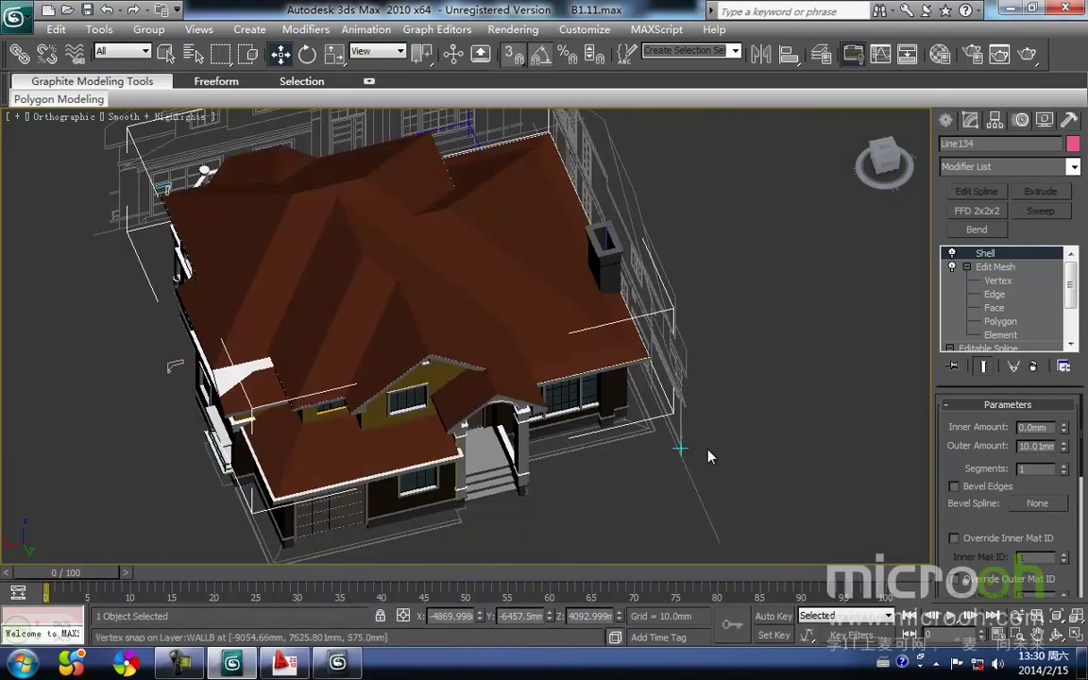
left_click(692, 467)
middle_click_drag(329, 380, 638, 411, "alt")
middle_click_drag(213, 392, 312, 400)
scroll(312, 399, "up", 3)
middle_click_drag(384, 451, 685, 485)
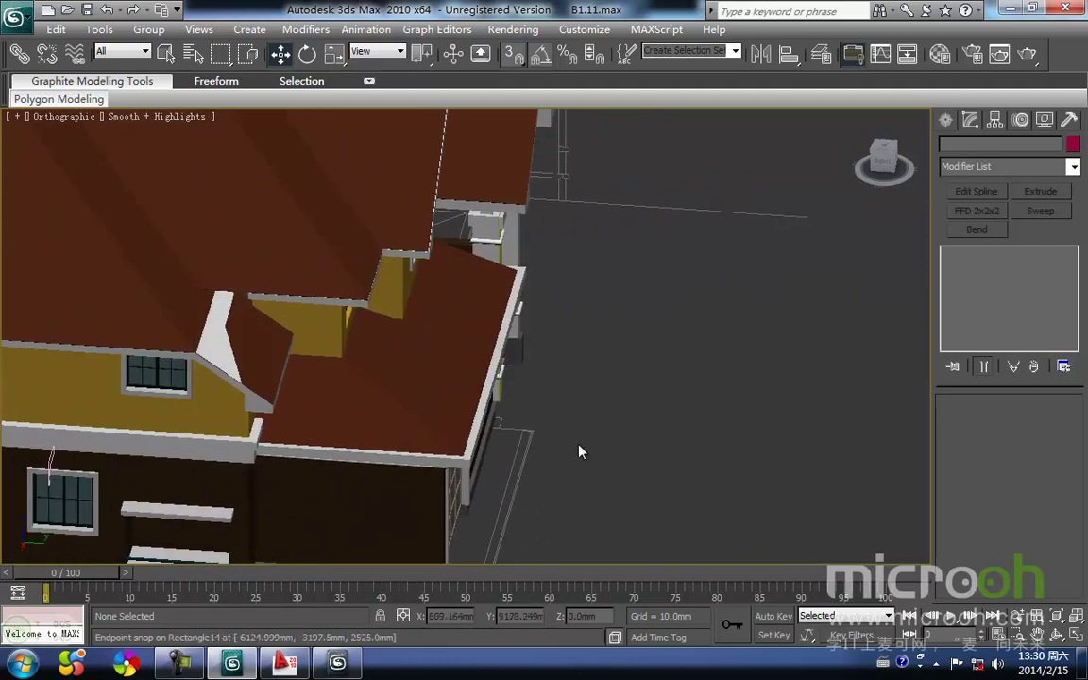
scroll(184, 382, "up", 5)
middle_click_drag(173, 321, 300, 329)
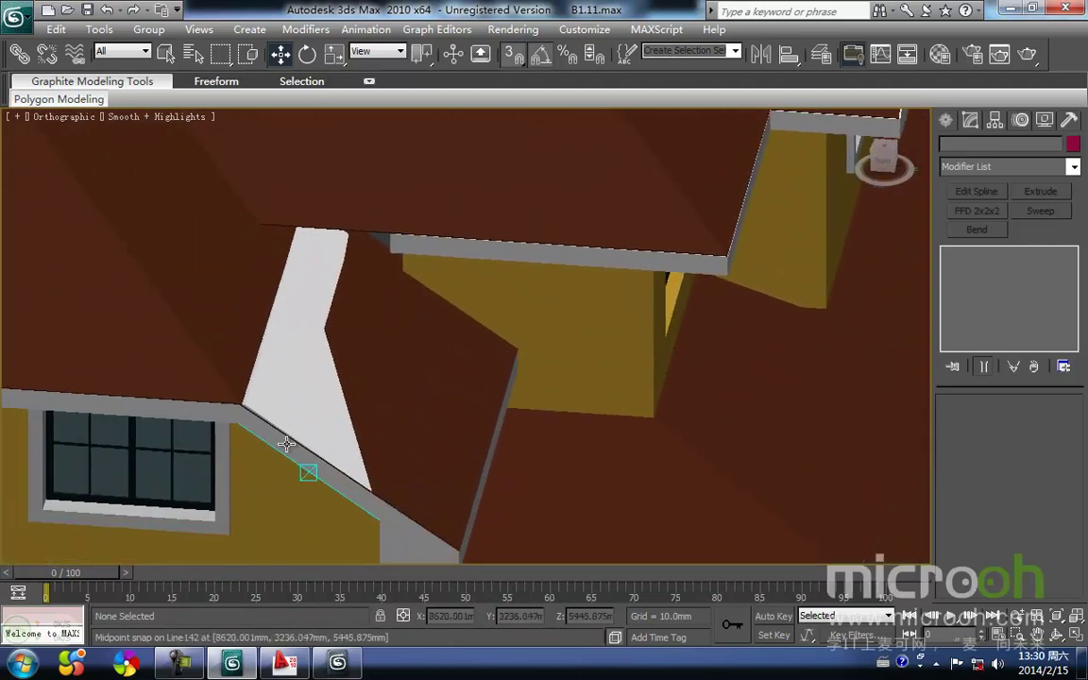
Select the roof mesh together with the side gable's eave trim and isolate both objects.
left_click(287, 444)
left_click(226, 344)
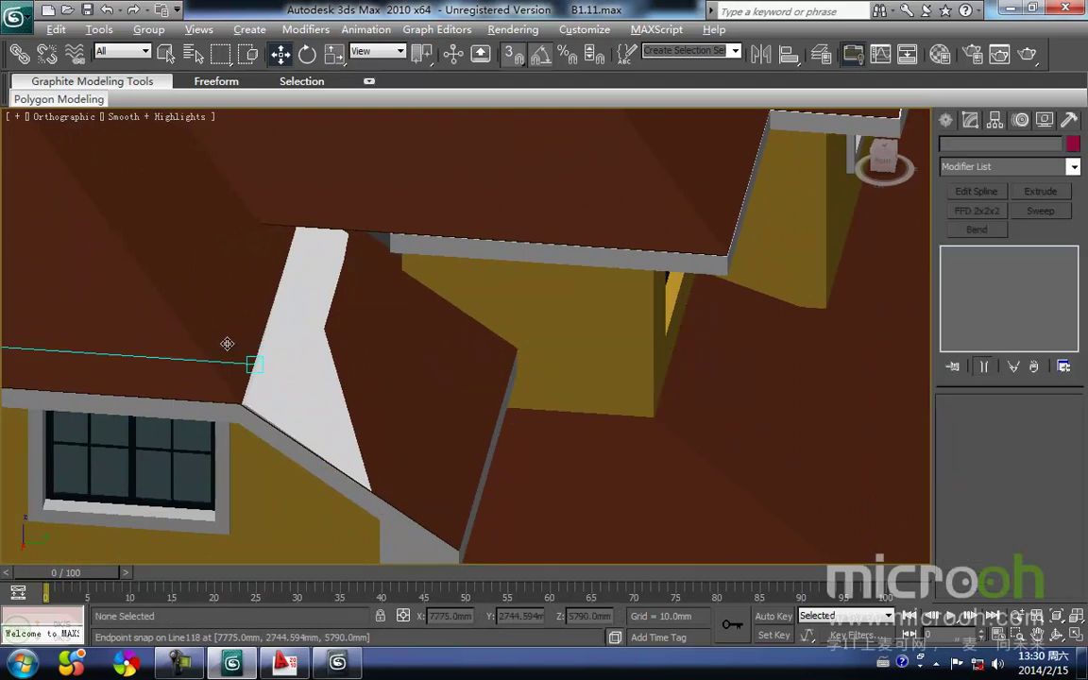
scroll(312, 444, "down", 2)
key("F3")
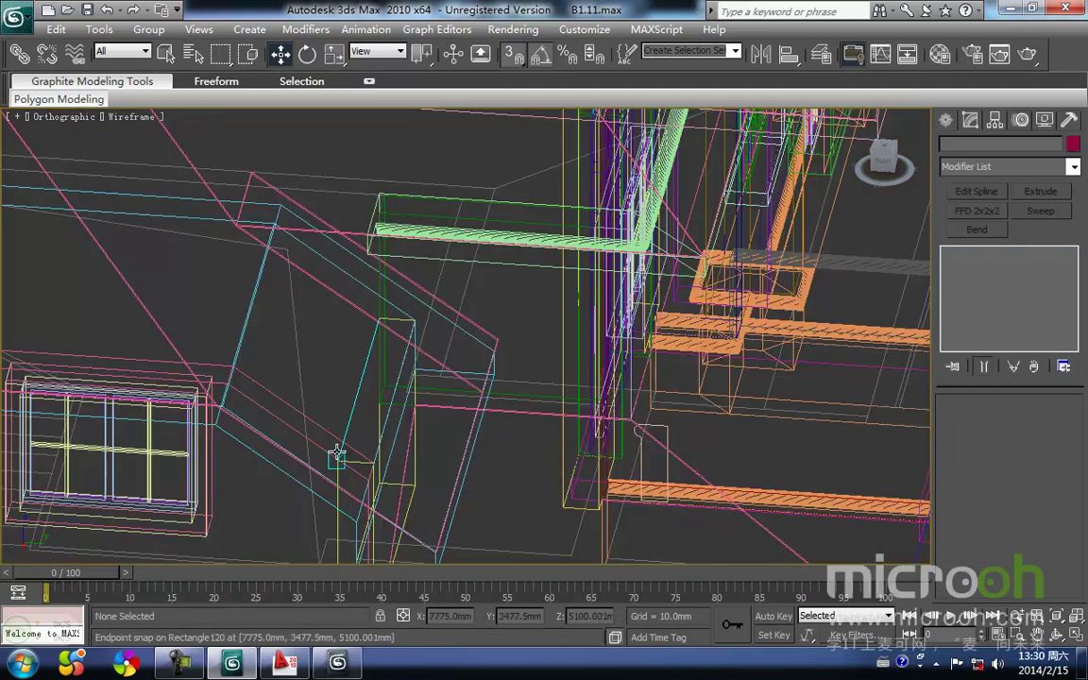
left_click(155, 329)
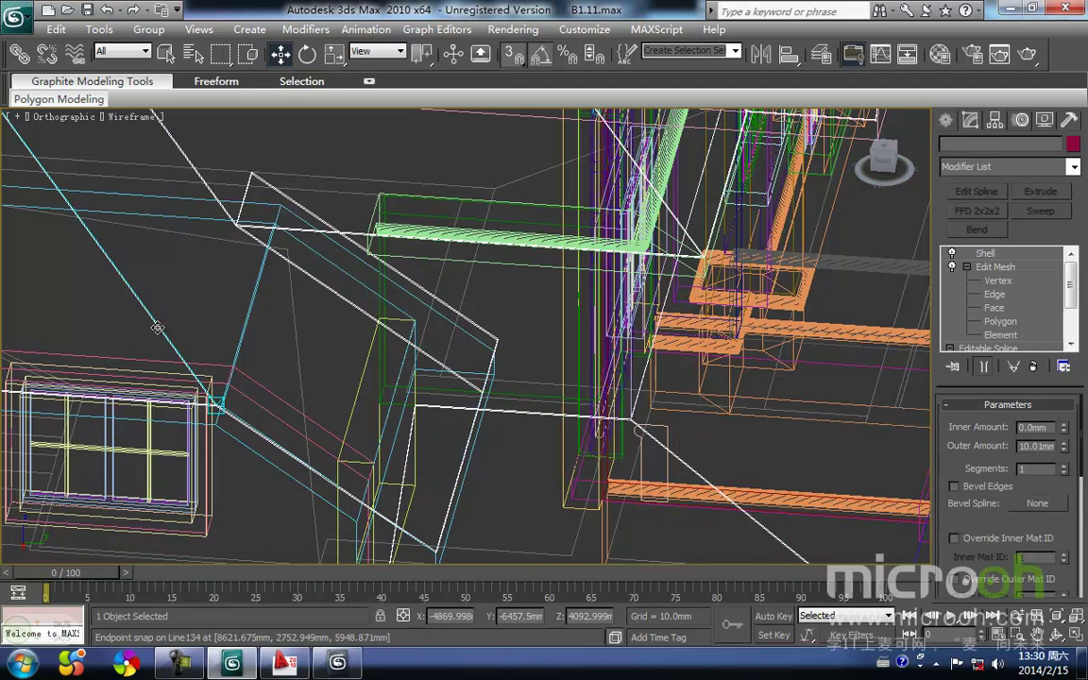
key("F3")
left_click(286, 469, "ctrl")
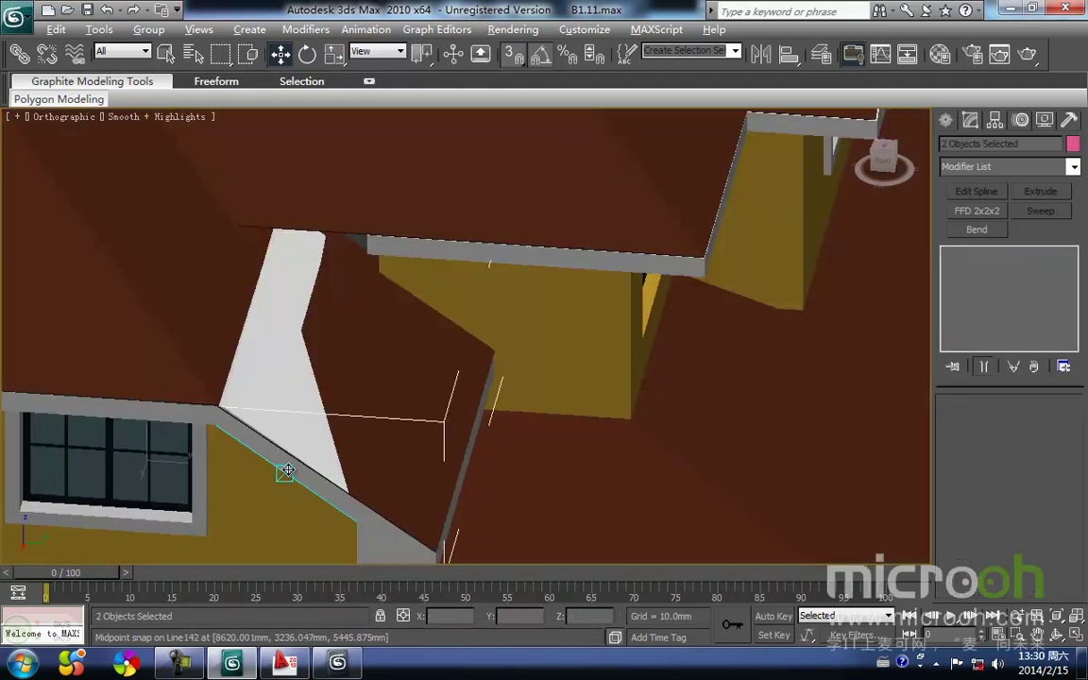
key("alt+q")
Compare the roof slope with the eave trim's profile up close in the left wireframe view.
key("f")
key("l")
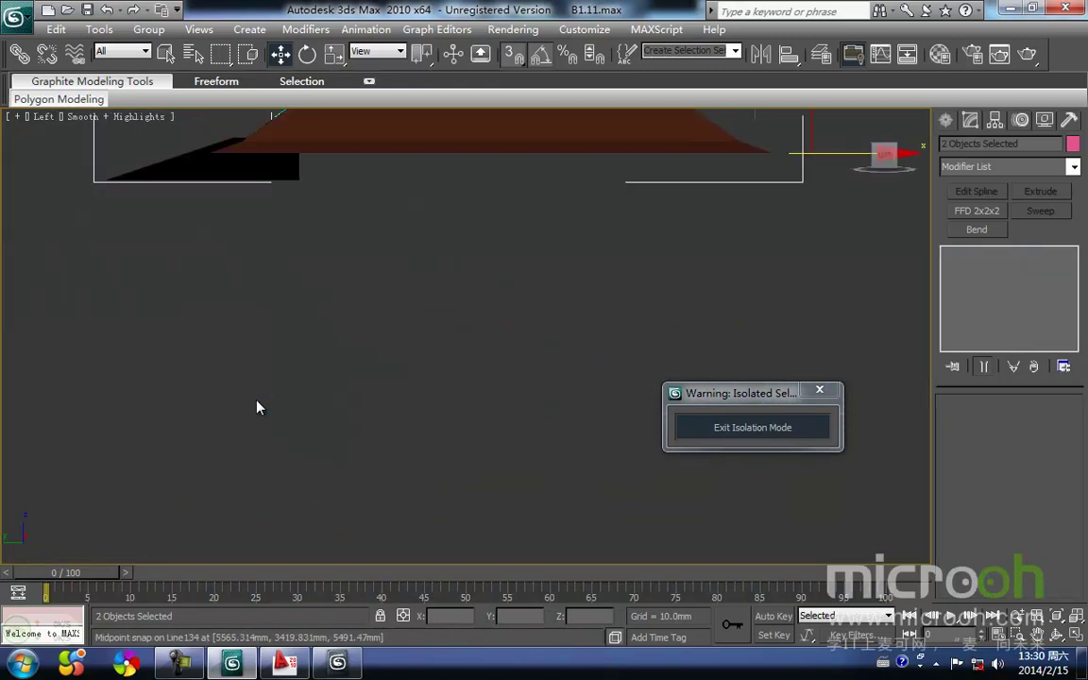
key("z")
middle_click_drag(657, 431, 442, 432)
key("F3")
middle_click_drag(229, 399, 434, 381)
scroll(248, 401, "up", 3)
middle_click_drag(247, 401, 495, 317)
scroll(248, 409, "up", 3)
middle_click_drag(247, 409, 397, 386)
Select only the roof mesh and, in its Edit Mesh, select the vertex on the gable slope above the trim's upper bend.
left_click(276, 412)
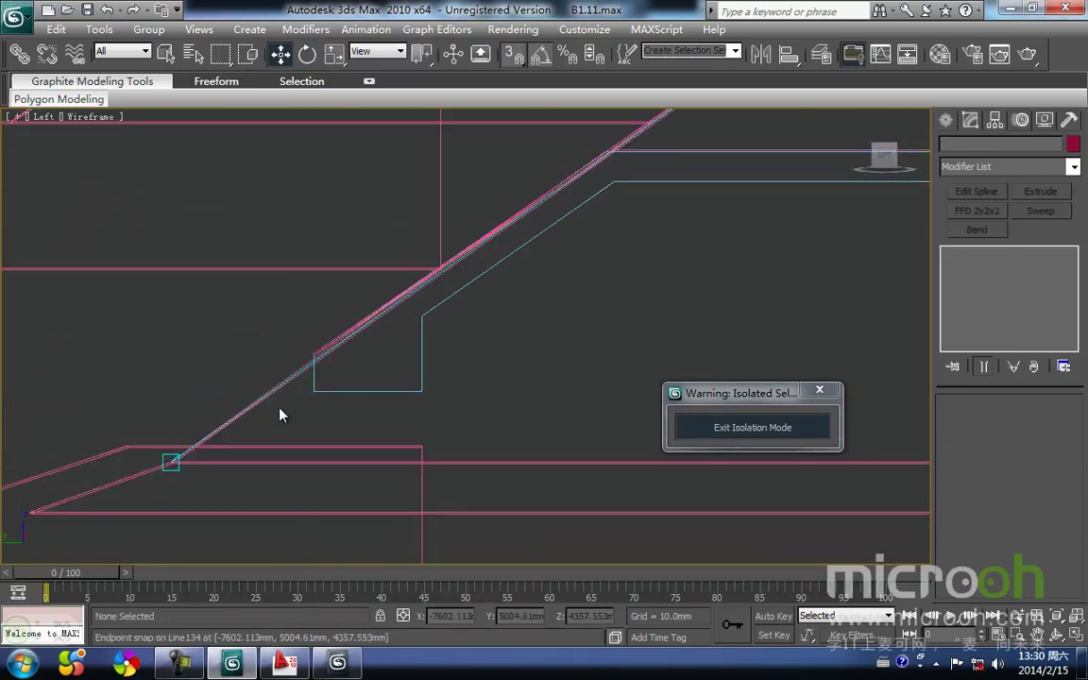
left_click(271, 389)
middle_click_drag(260, 363, 250, 370)
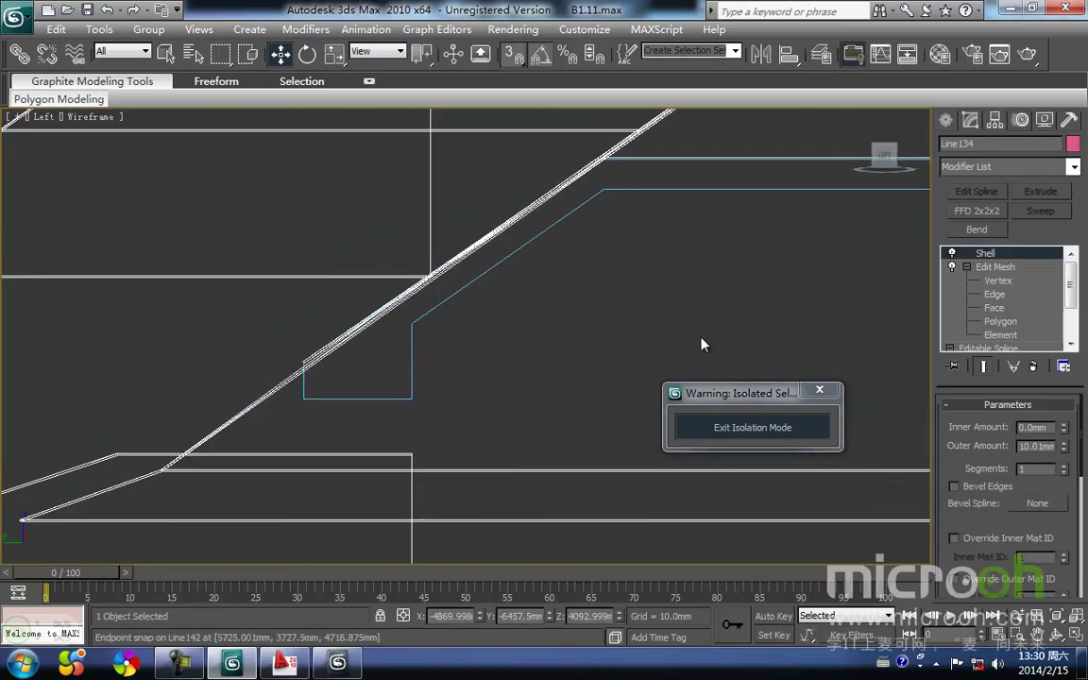
left_click(1001, 281)
scroll(421, 321, "up", 4)
scroll(479, 293, "up", 5)
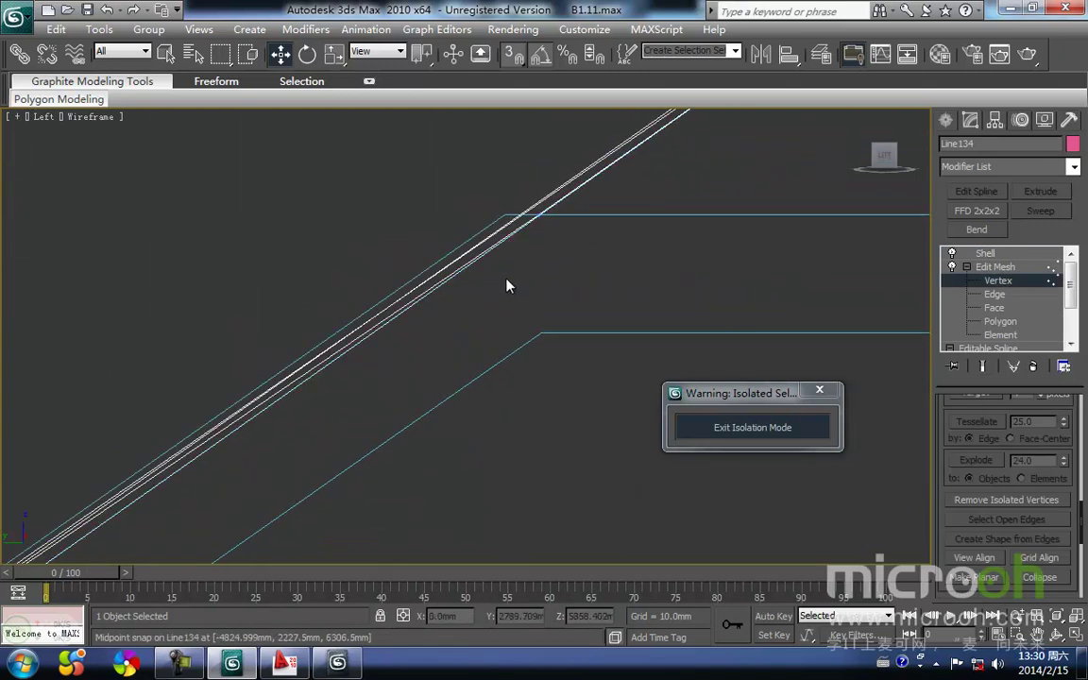
middle_click_drag(490, 296, 445, 369)
scroll(445, 370, "down", 2)
left_click_drag(568, 276, 537, 233)
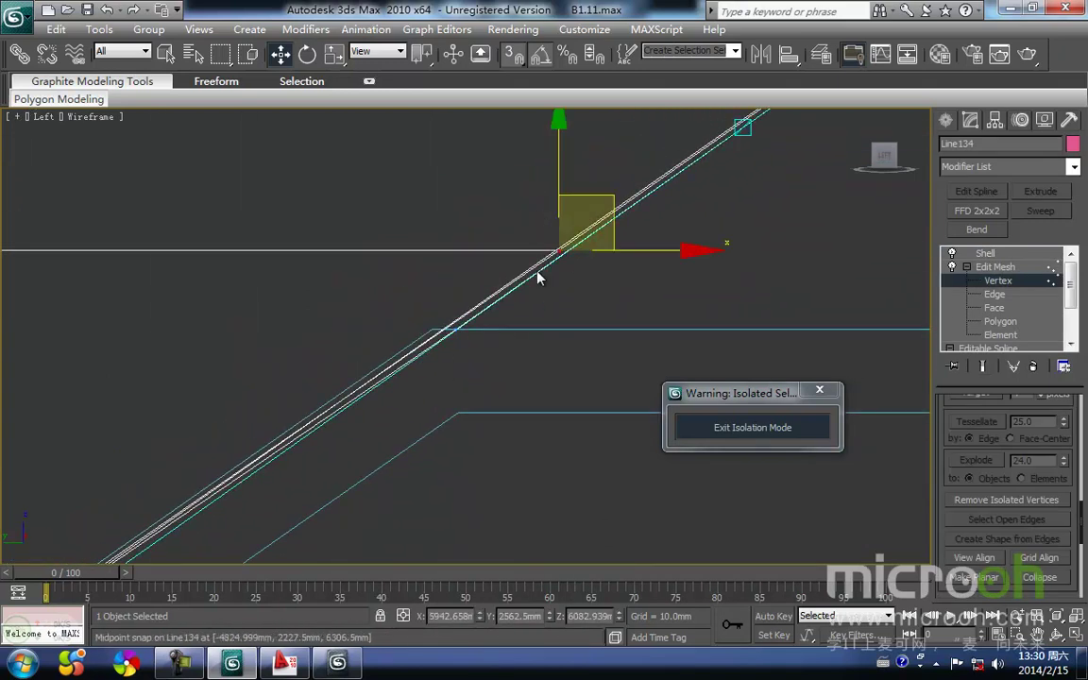
Inspect the side gable corner in shaded 3D view at vertex level with the shelled end result shown.
scroll(510, 292, "down", 5)
middle_click_drag(449, 422, 554, 449, "alt")
scroll(345, 512, "down", 5)
key("F3")
scroll(344, 512, "down", 8)
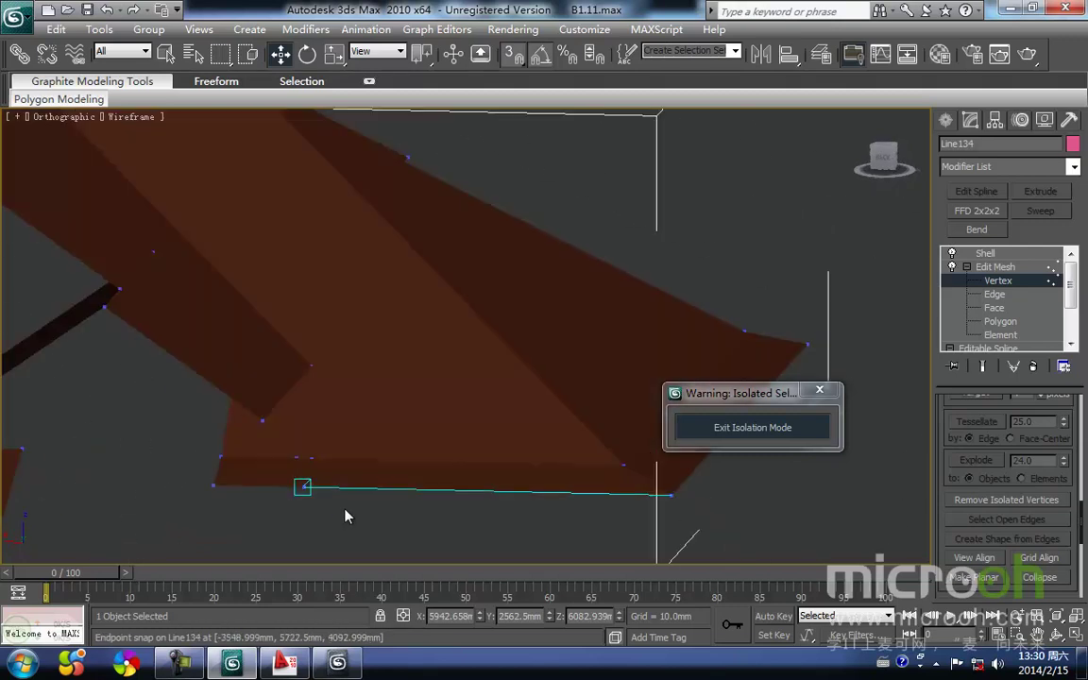
scroll(412, 476, "up", 10)
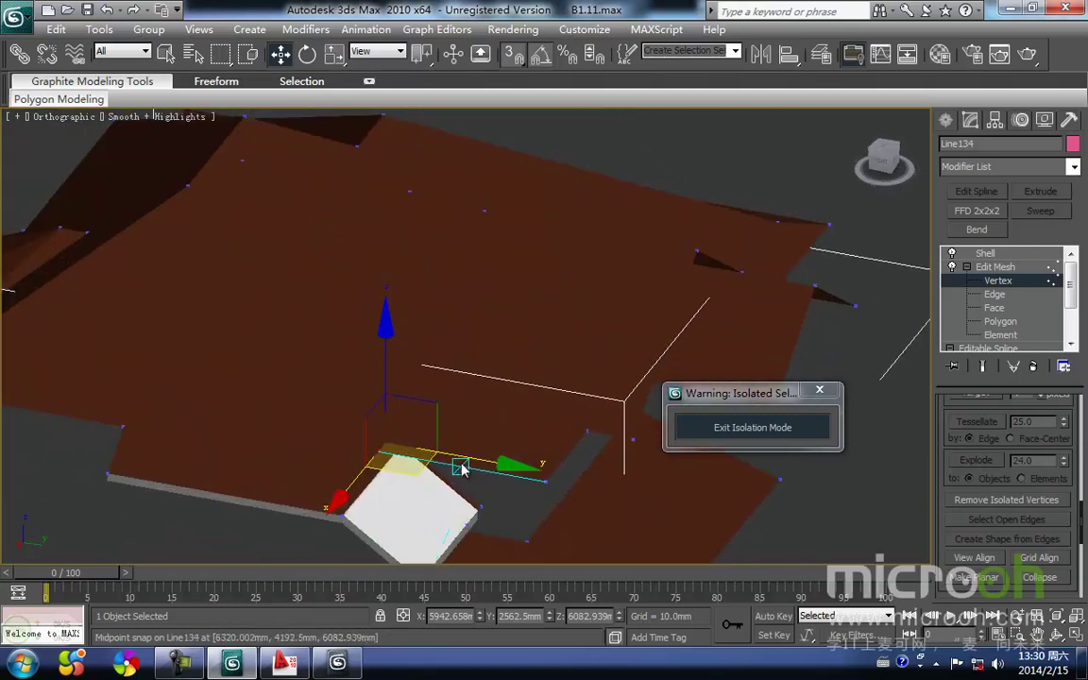
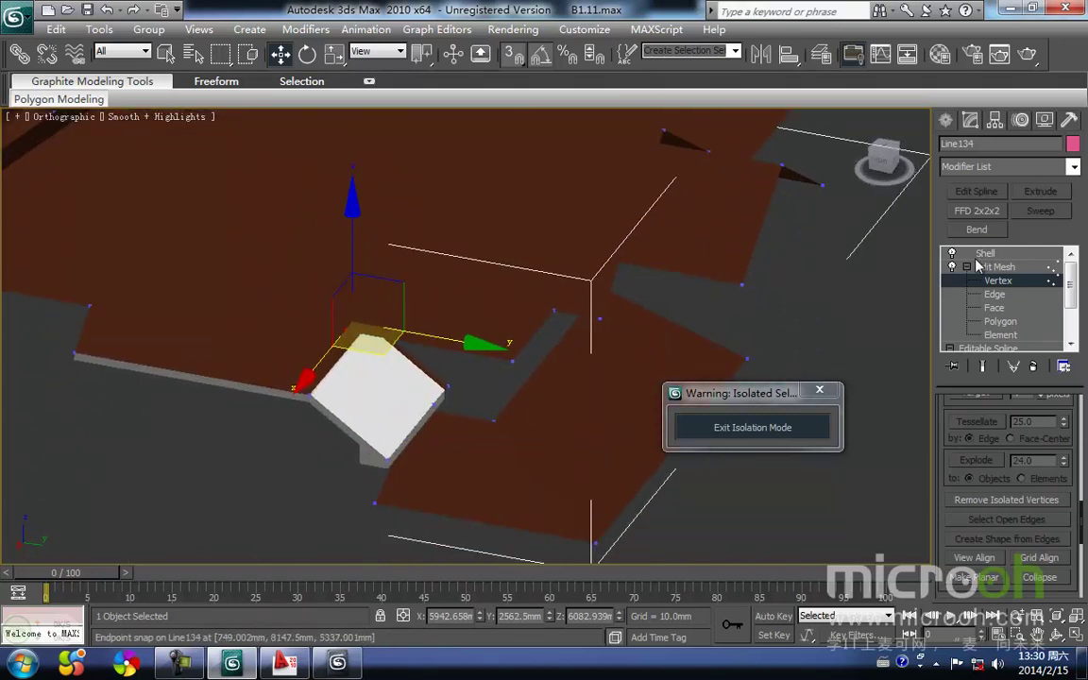
left_click(983, 366)
scroll(349, 387, "up", 10)
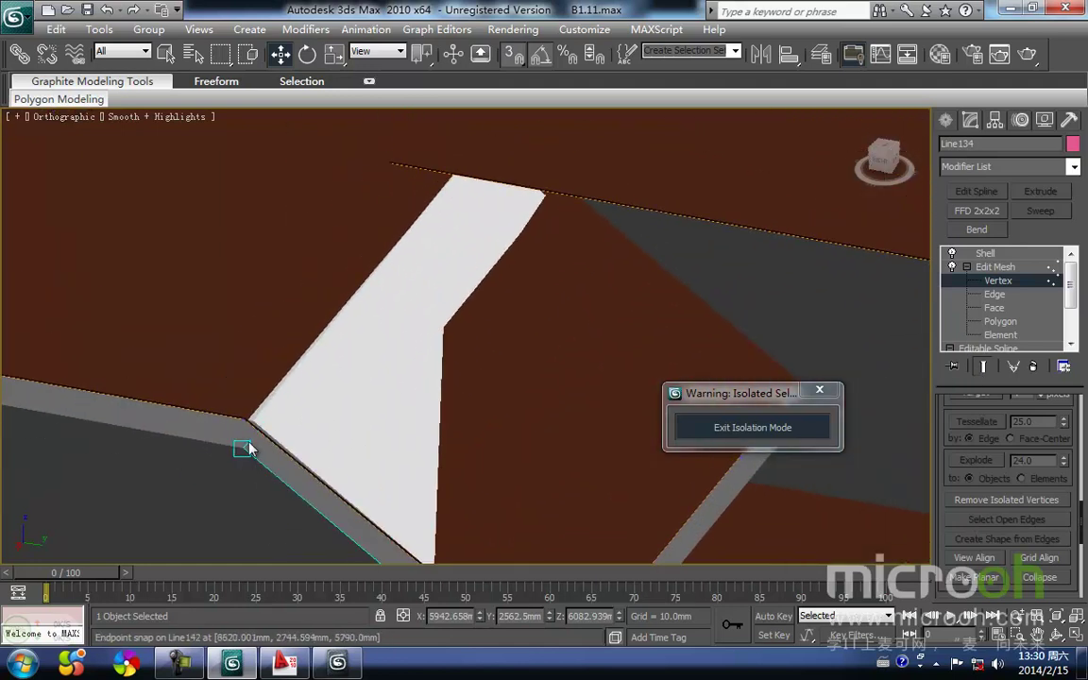
Try moving the roof vertex at the gable trim's bend along the Y axis, and undo the move.
left_click_drag(307, 433, 316, 435)
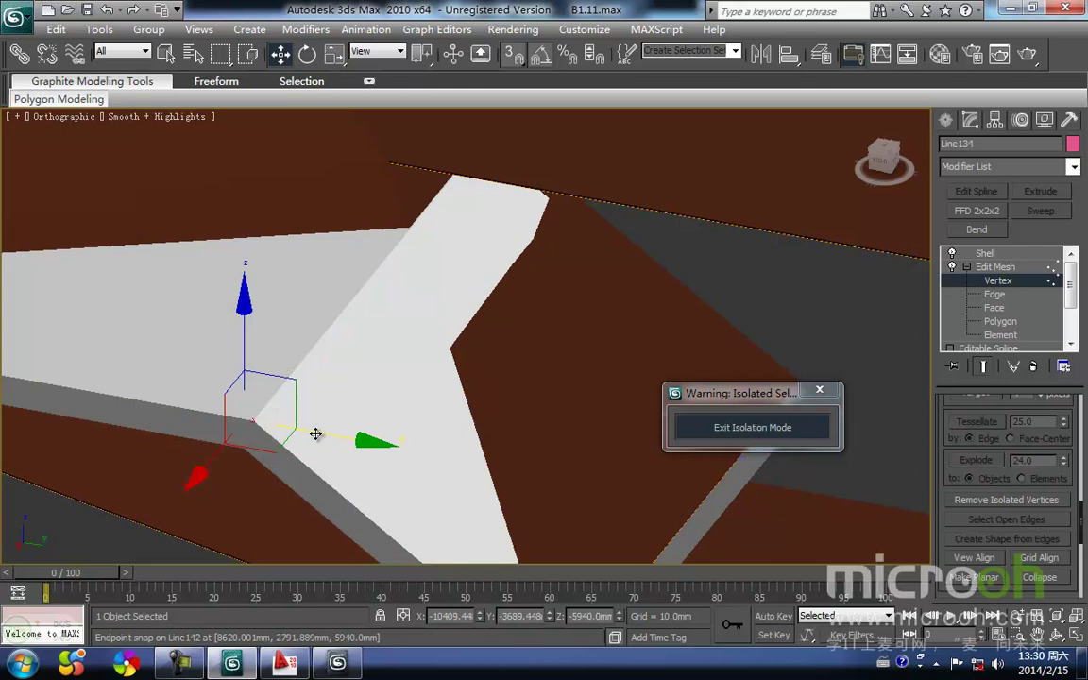
key("ctrl+z")
middle_click_drag(291, 426, 313, 402)
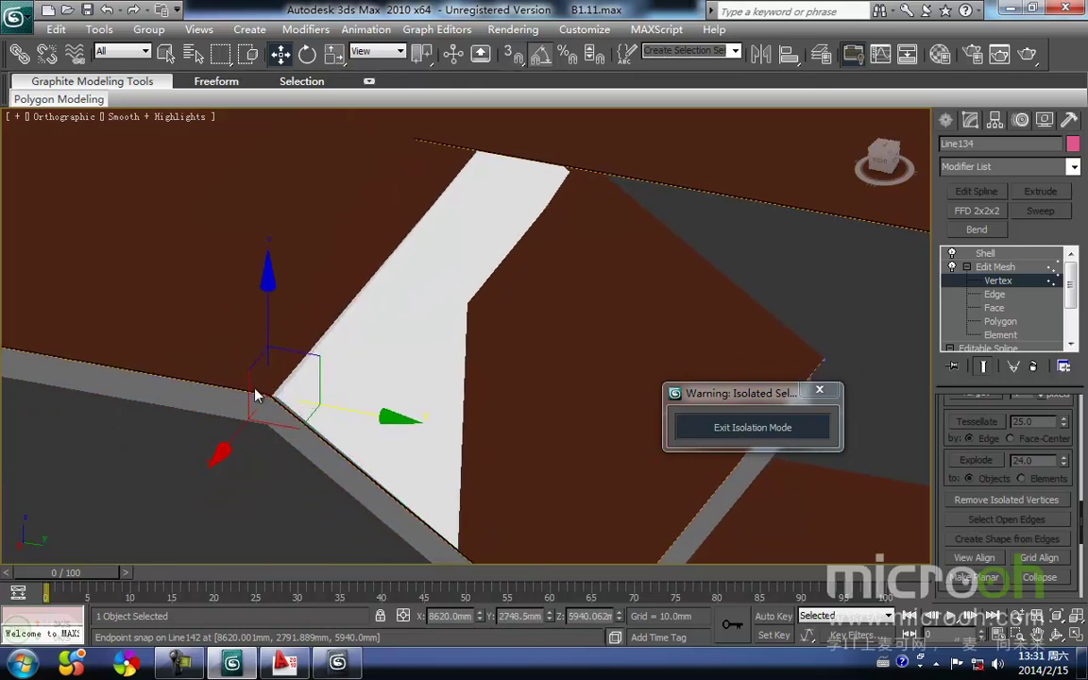
Move the roof vertex at the gable trim's bend along the Y axis, snapping it to line up with the trim's bend.
left_click_drag(267, 396, 282, 394)
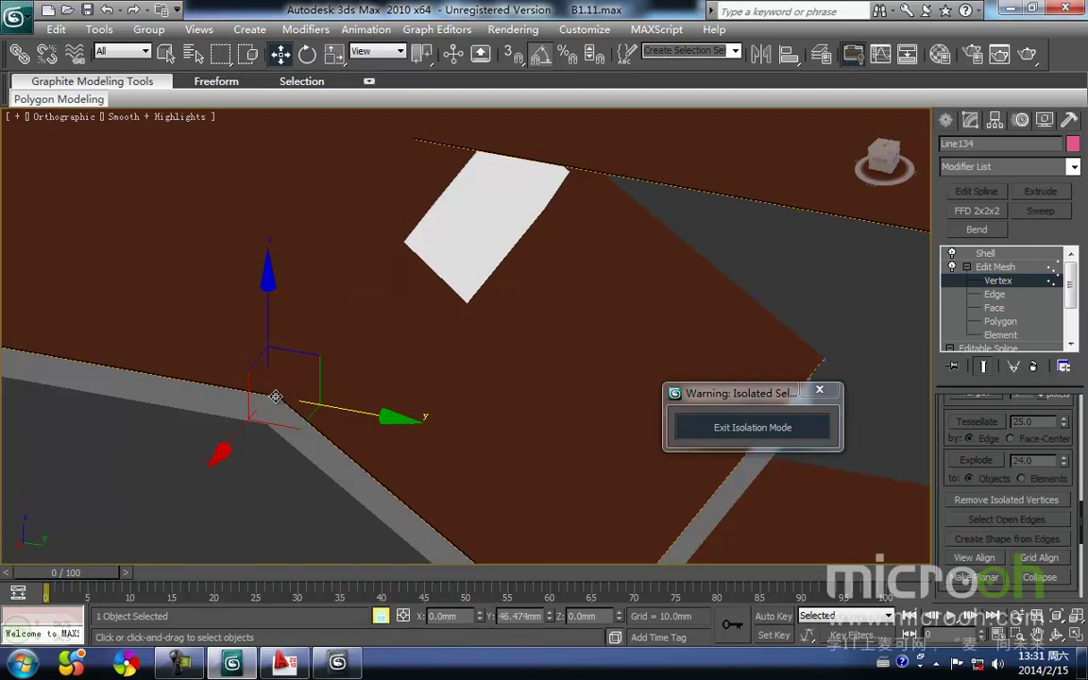
key("ctrl+z")
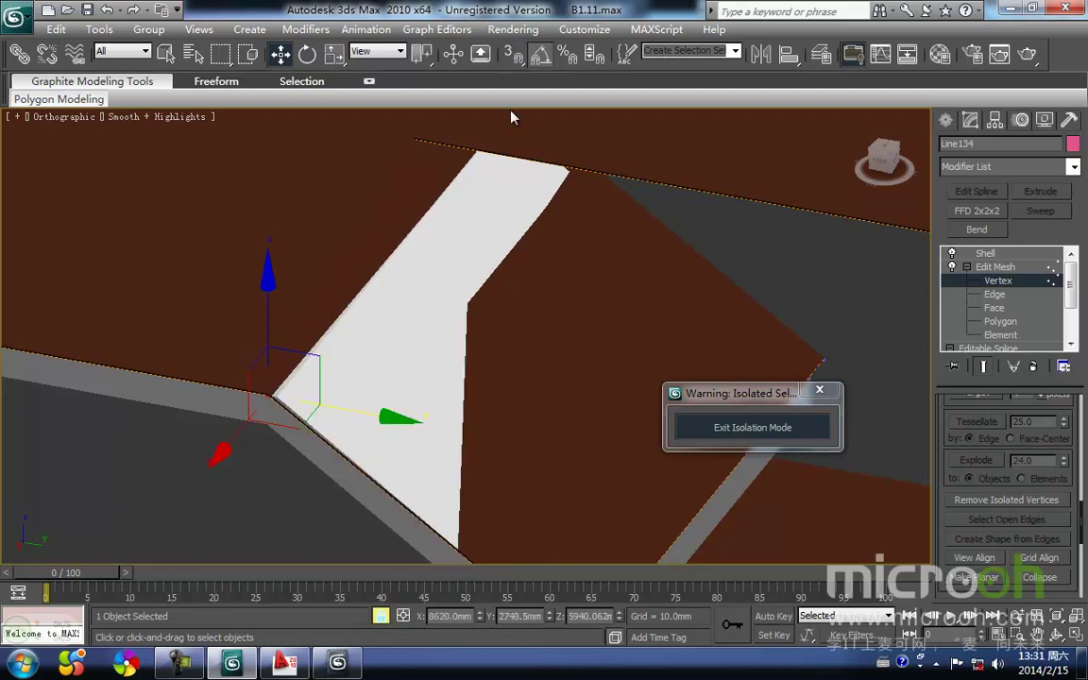
left_click(514, 115)
key("F3")
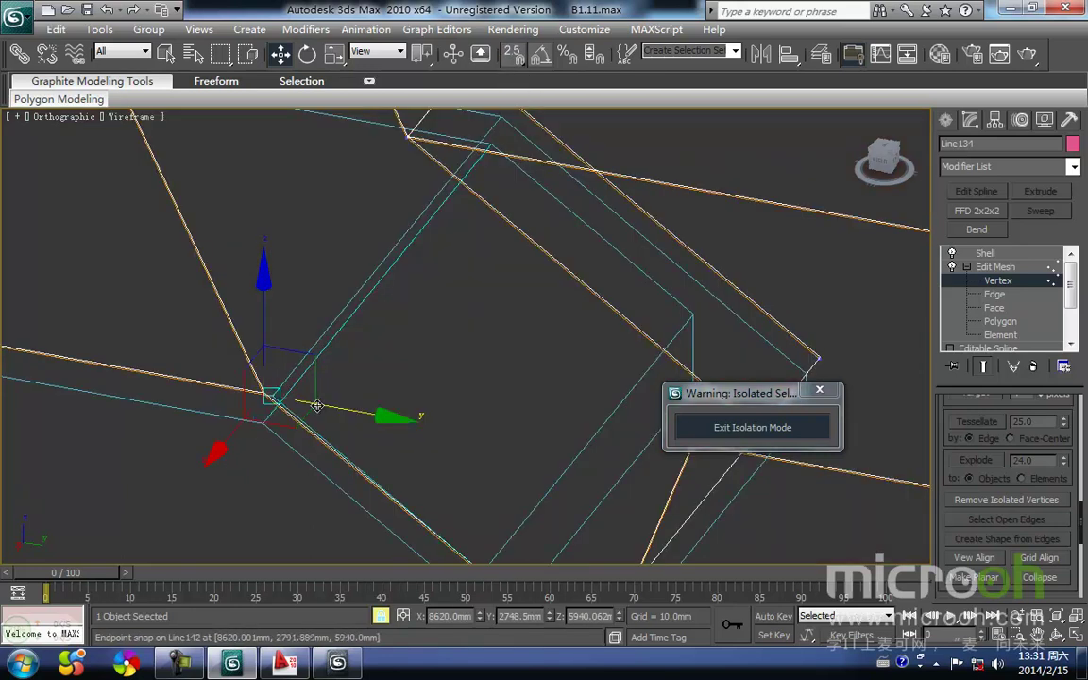
left_click_drag(334, 406, 278, 403)
key("F3")
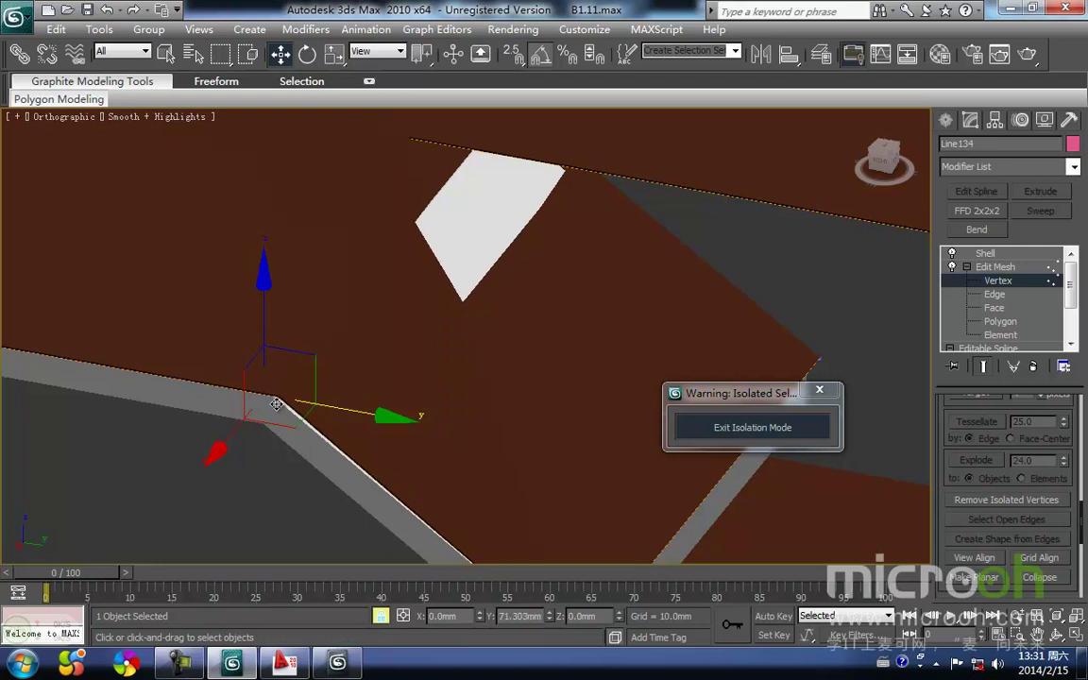
Move the roof vertex at the far end of the gable trim's bend about 5 mm along the Y axis.
mouse_move(403, 263)
middle_mouse_down()
mouse_move(327, 352)
mouse_move(310, 341)
middle_mouse_up()
key("F3")
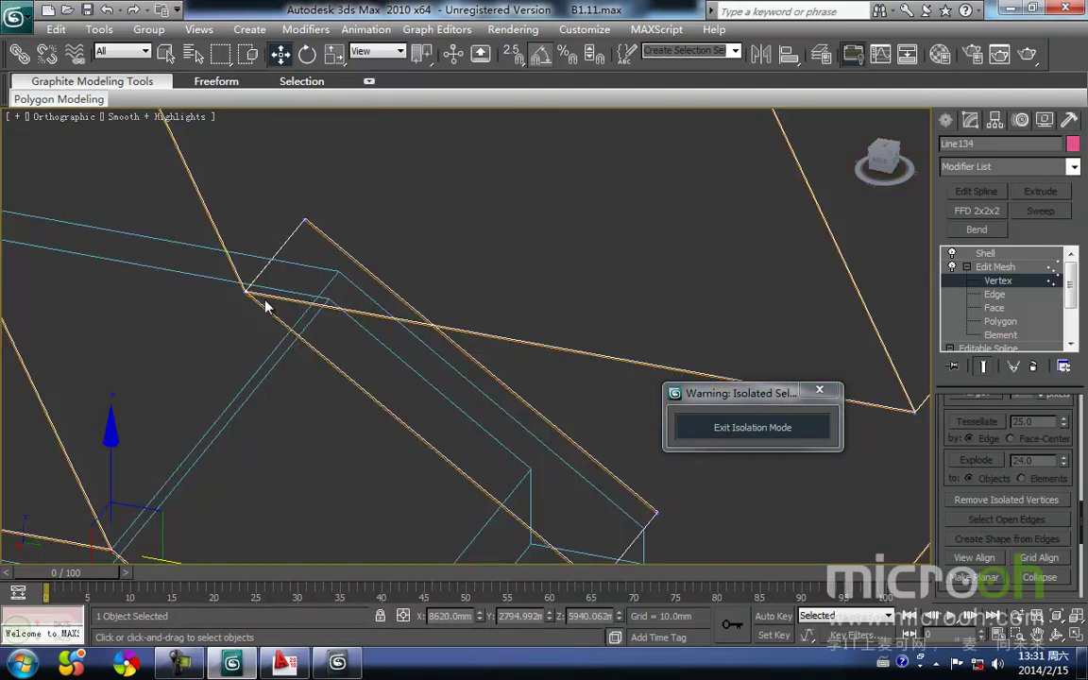
left_click_drag(211, 269, 211, 269)
key("F3")
middle_click_drag(288, 296, 261, 289)
key("F3")
mouse_move(325, 263)
left_mouse_down()
mouse_move(318, 279)
mouse_move(332, 262)
left_mouse_up()
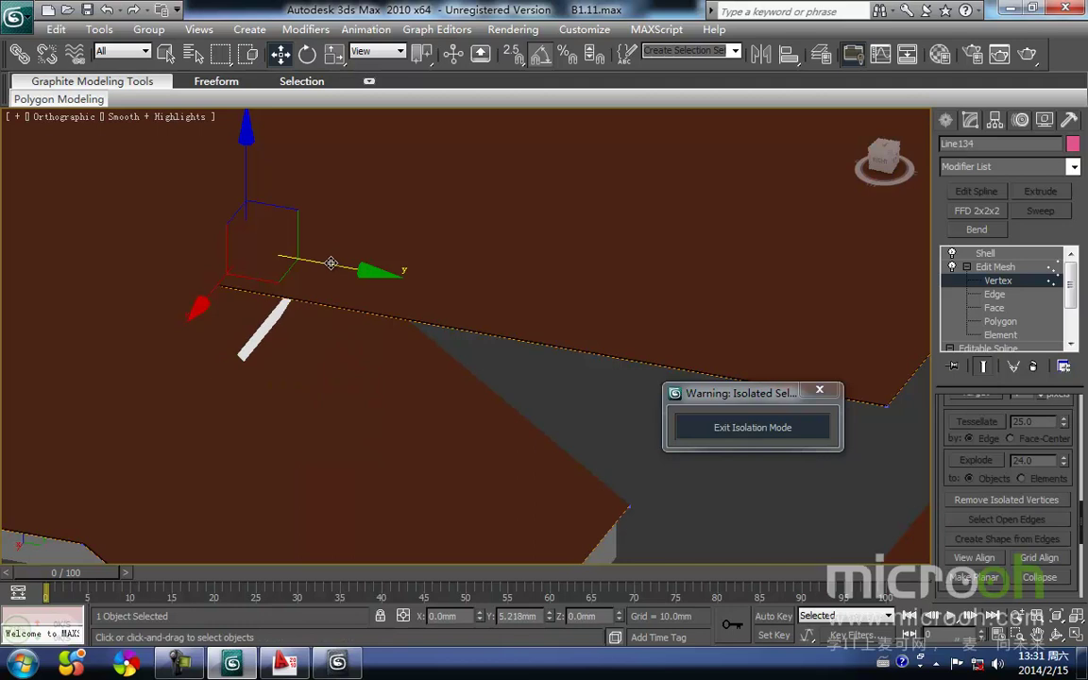
Leave vertex editing for the roof's Shell level and exit isolation mode to bring back the whole villa.
middle_click_drag(332, 262, 411, 384, "alt")
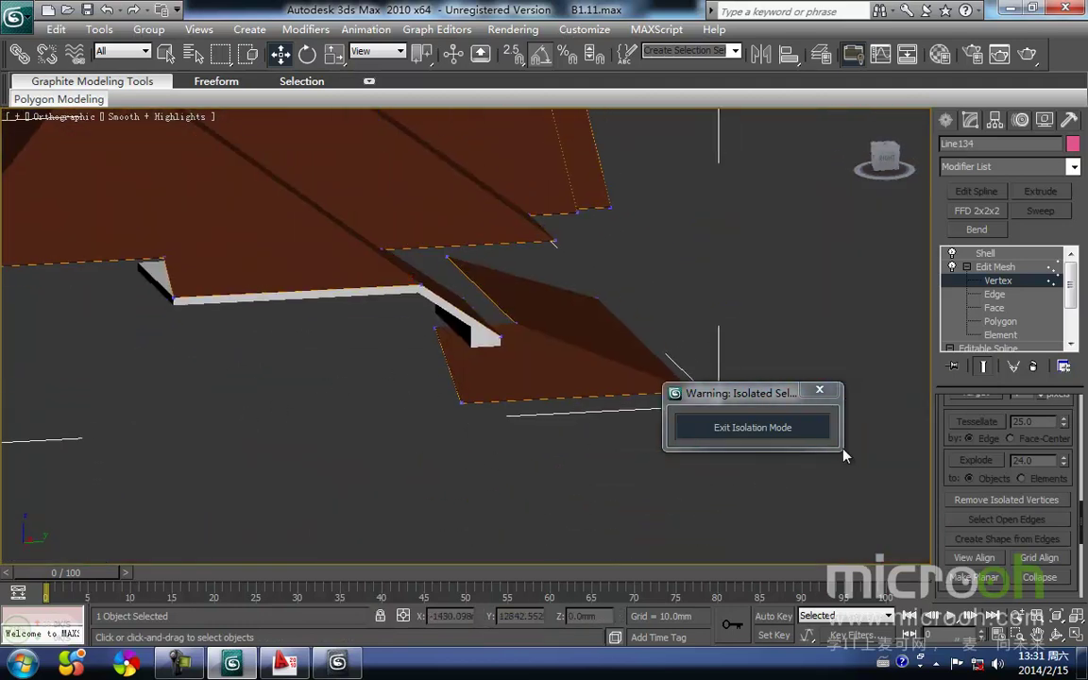
left_click(985, 253)
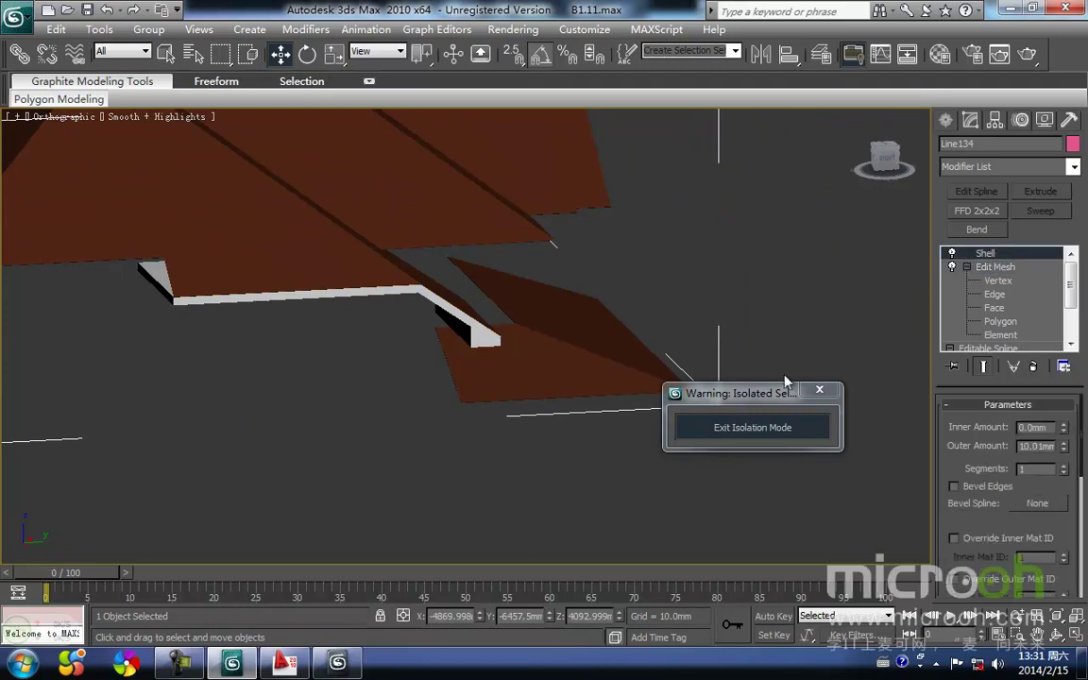
left_click(763, 427)
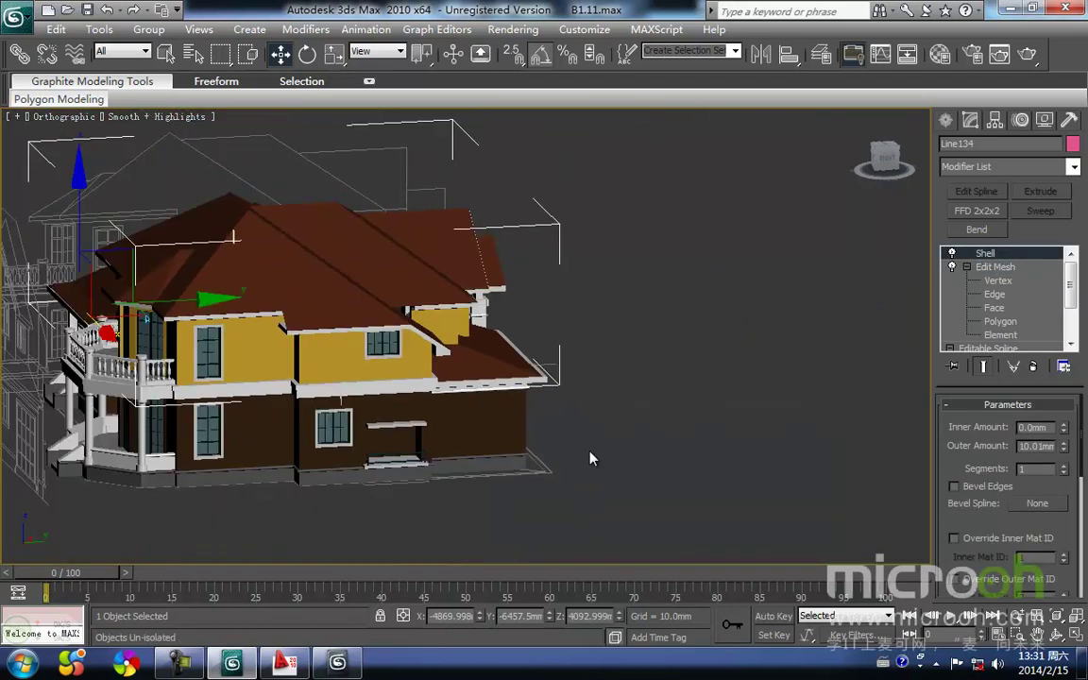
Examine the roof edges and eave trims around the villa, especially the junction between the side gable and the upper-floor bay.
middle_click_drag(585, 439, 408, 407, "alt")
scroll(306, 294, "up", 3)
middle_click_drag(306, 293, 495, 410)
scroll(494, 409, "up", 3)
middle_click_drag(272, 392, 439, 437)
scroll(439, 437, "down", 6)
middle_click_drag(378, 406, 457, 415, "alt")
middle_click_drag(556, 473, 227, 387)
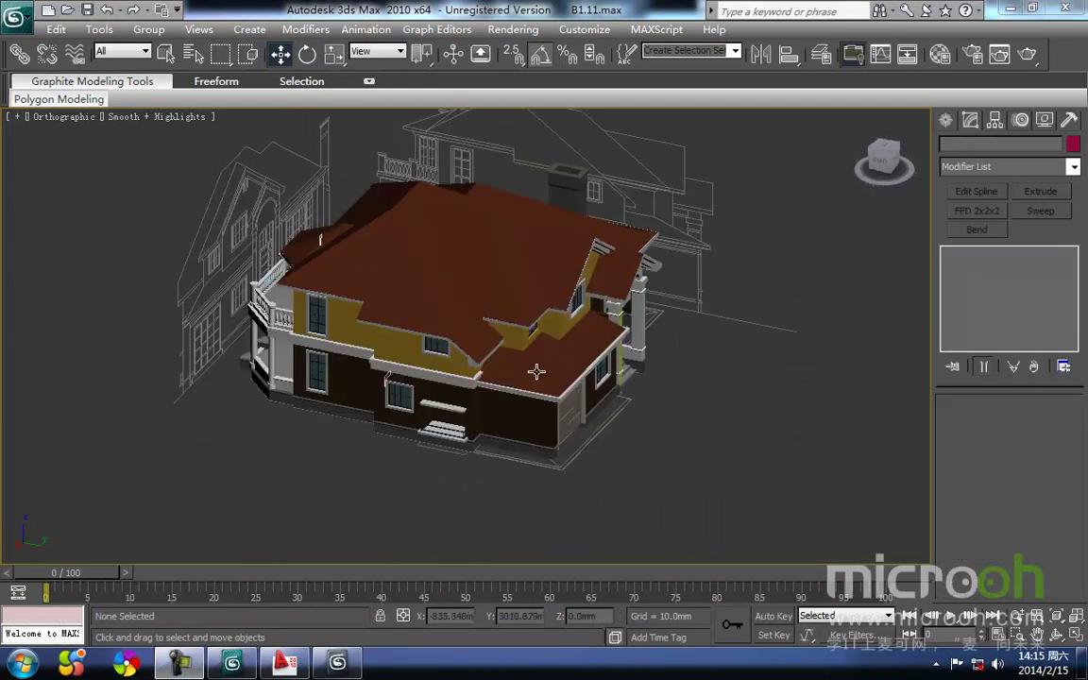
middle_click_drag(535, 365, 529, 444)
middle_click_drag(451, 457, 554, 399)
middle_click_drag(605, 450, 620, 427, "alt")
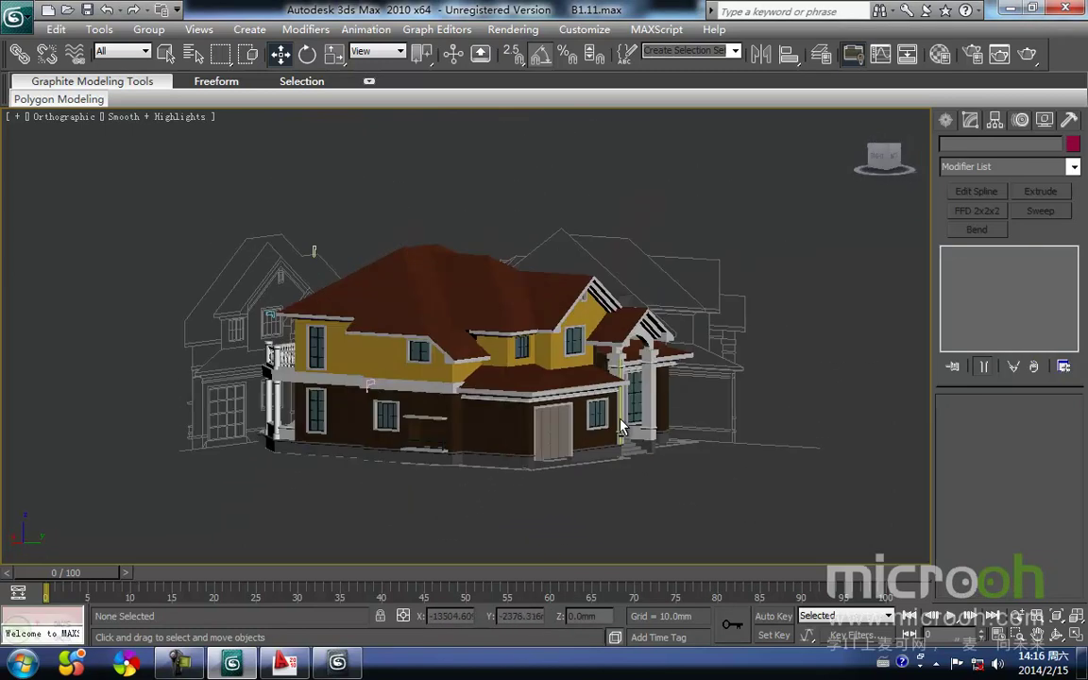
scroll(526, 340, "up", 6)
scroll(507, 342, "down", 3)
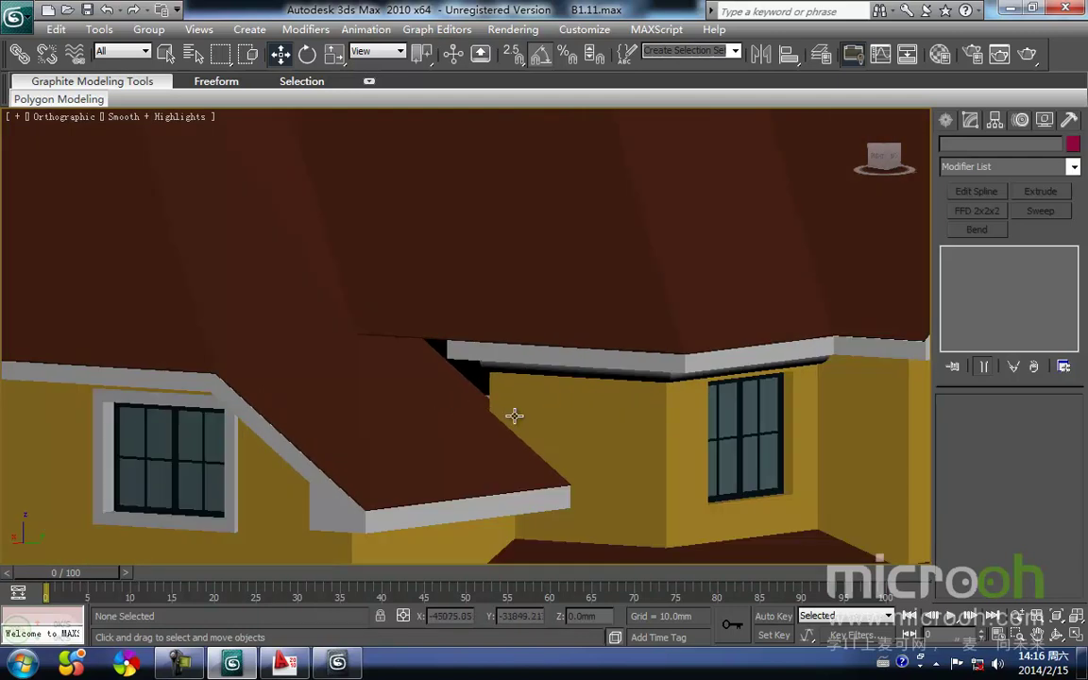
scroll(497, 391, "down", 8)
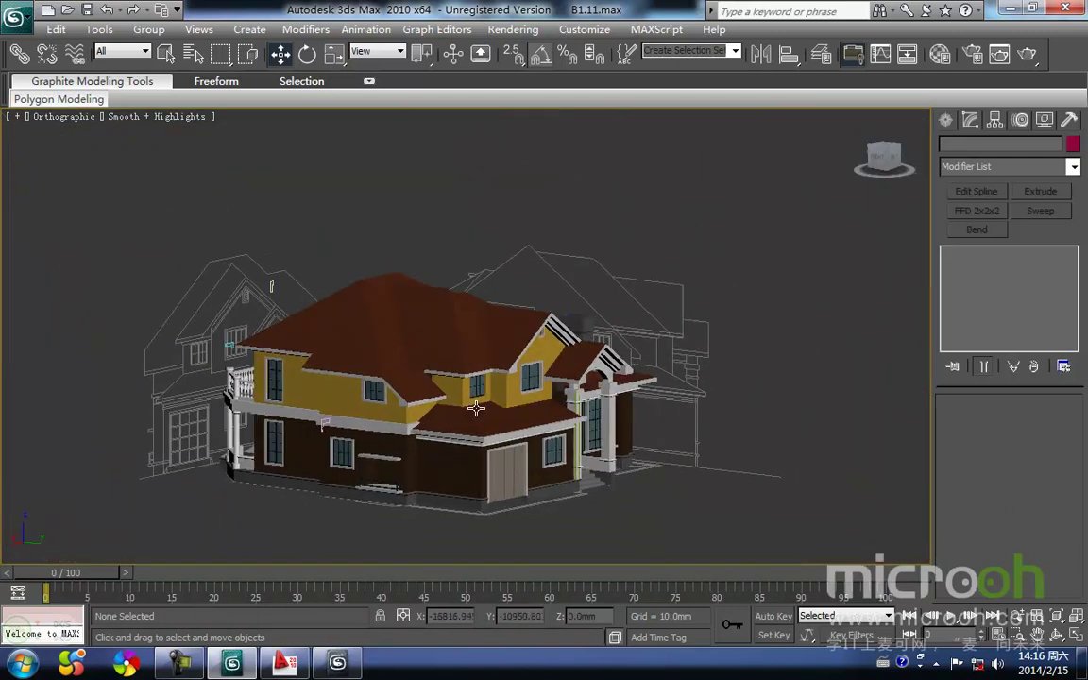
scroll(459, 322, "up", 8)
middle_click_drag(400, 345, 623, 443)
middle_click_drag(463, 399, 441, 351)
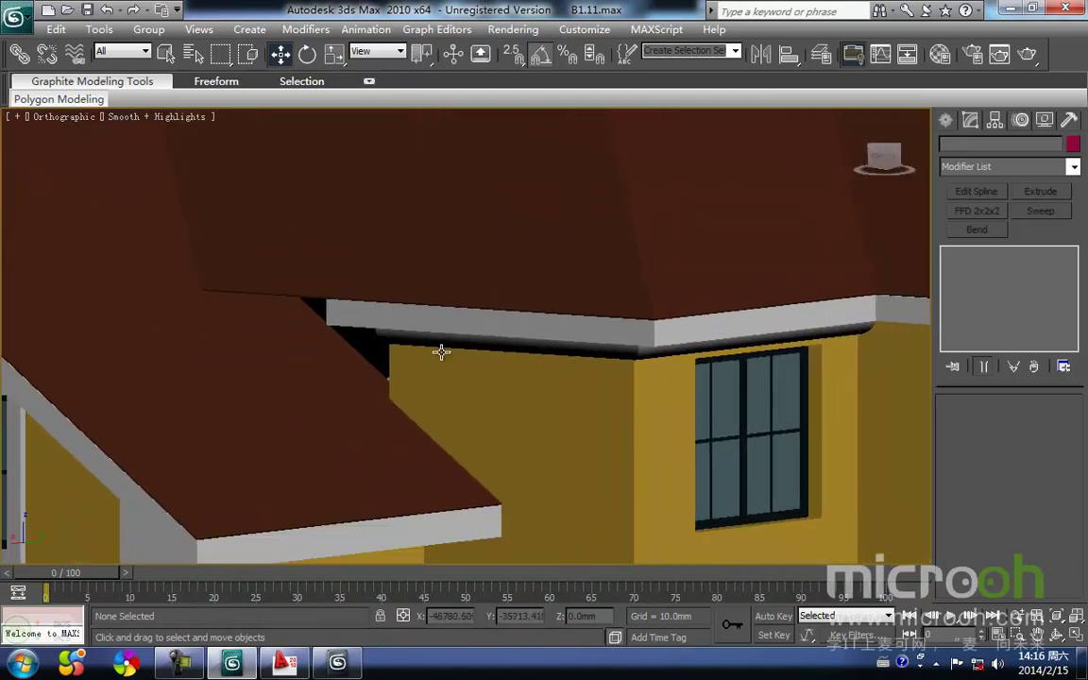
left_click(313, 406)
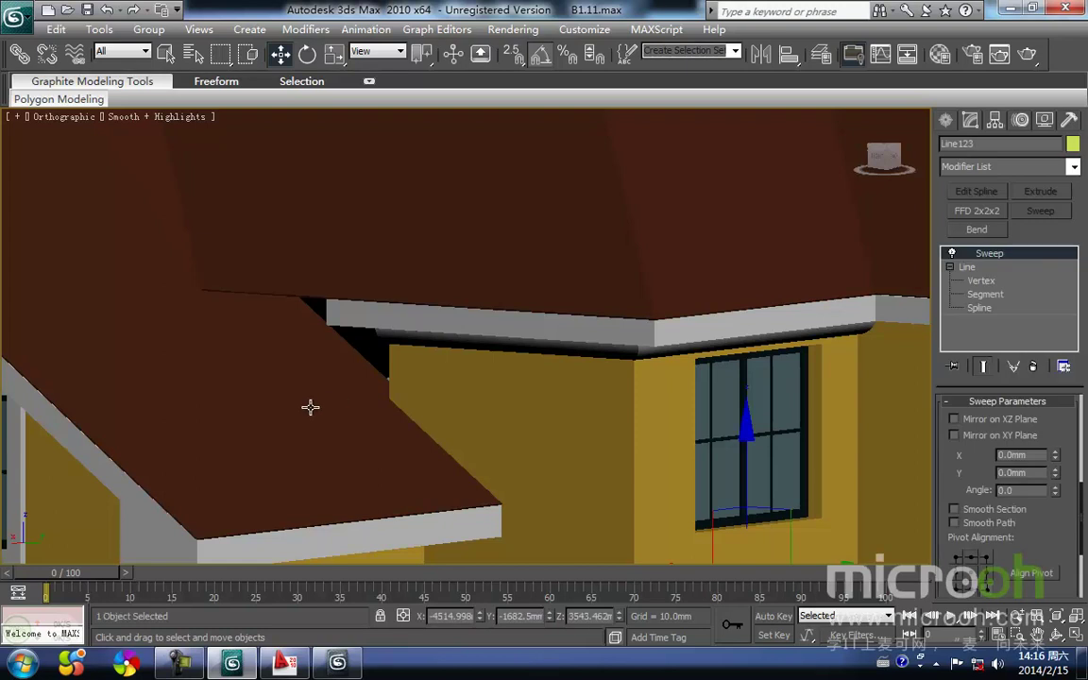
middle_click_drag(308, 412, 310, 412)
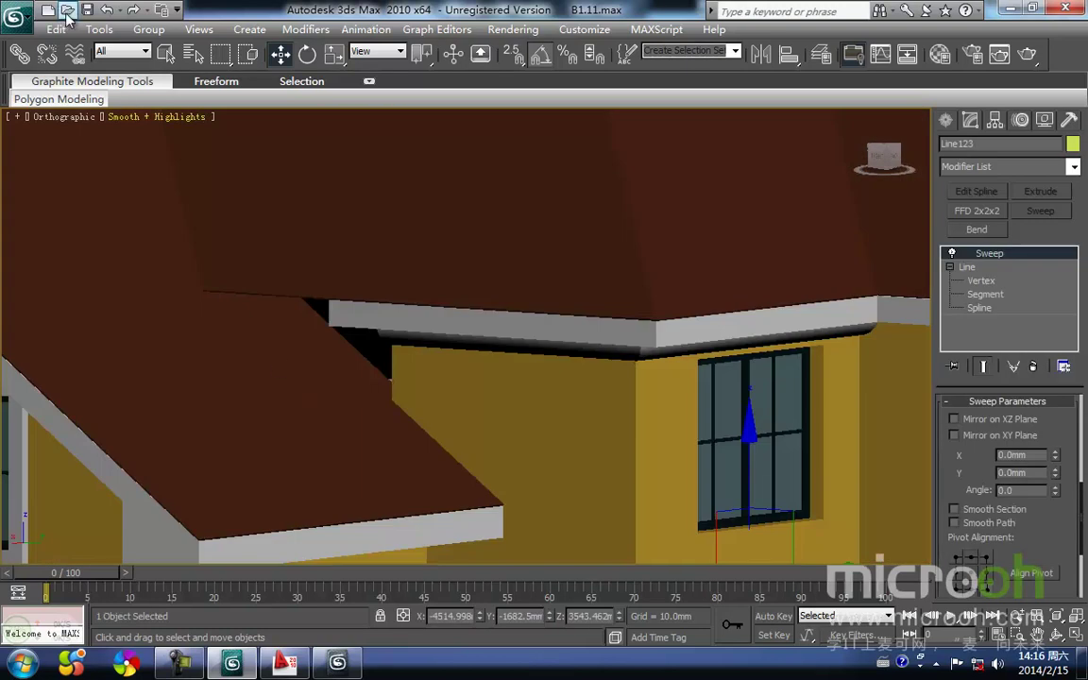
left_click(149, 31)
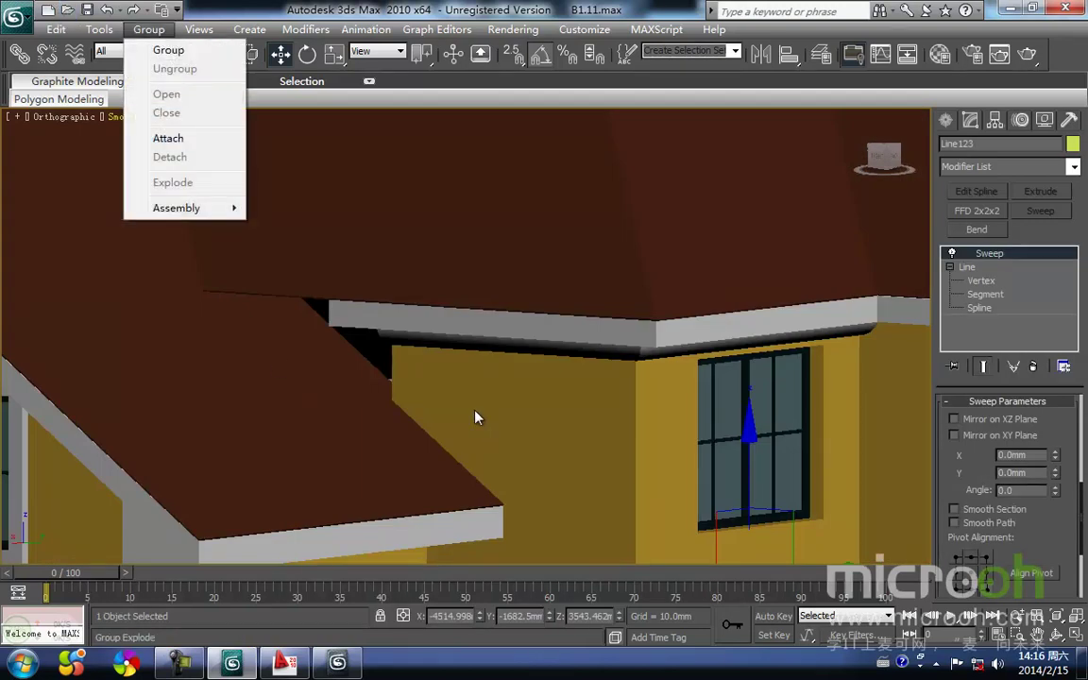
left_click(519, 413)
Open the upper-floor wall group, Group42, so that its individual members can be selected.
scroll(499, 418, "down", 5)
middle_click_drag(498, 417, 368, 370)
scroll(368, 371, "down", 2)
mouse_move(439, 409)
middle_mouse_down("alt")
mouse_move(453, 431)
mouse_move(325, 194)
middle_mouse_up("alt")
scroll(485, 377, "up", 5)
middle_click_drag(356, 346, 352, 364)
key("F3")
left_click(348, 393)
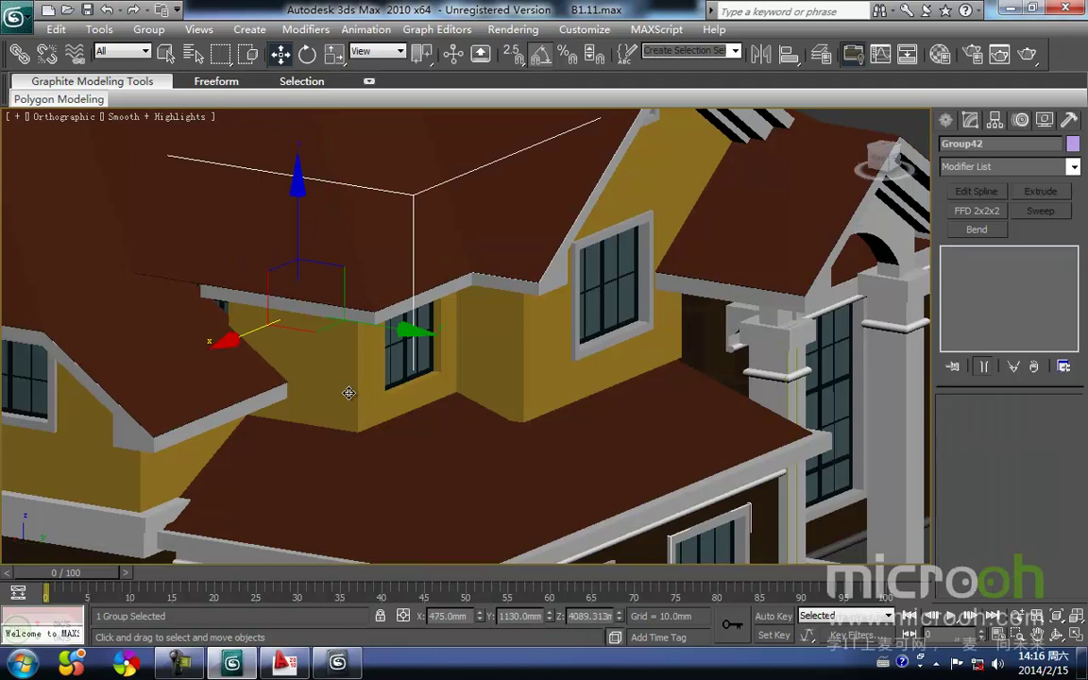
left_click(151, 33)
left_click(172, 98)
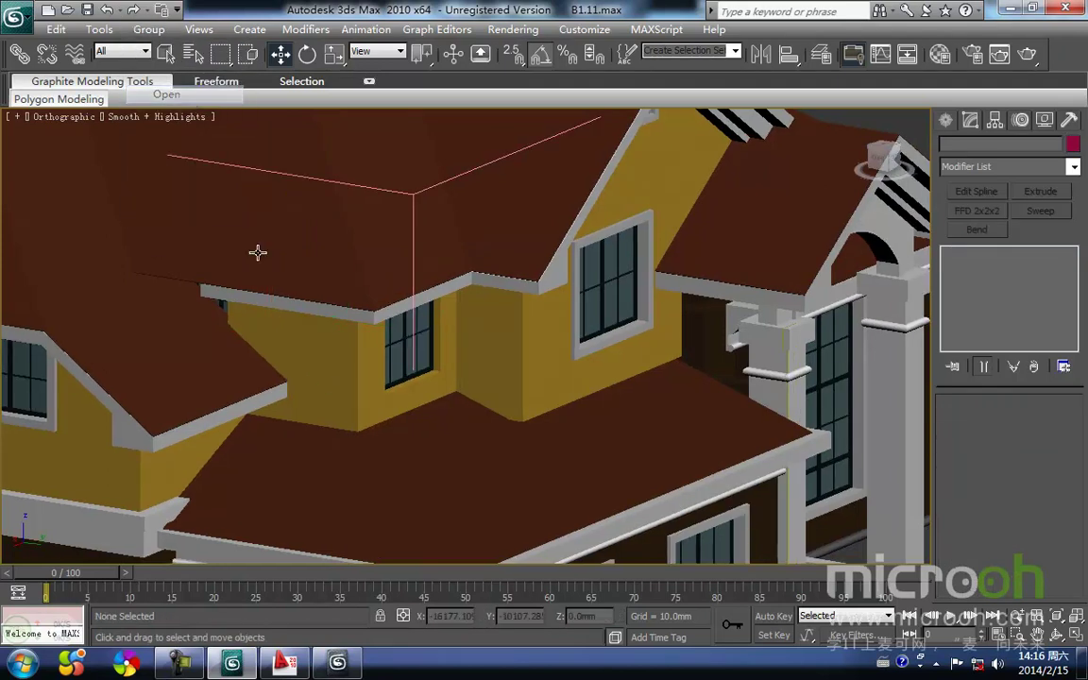
Isolate the bay's side wall, its eave trim and the roof, and show them in a top wireframe view.
left_click(312, 365)
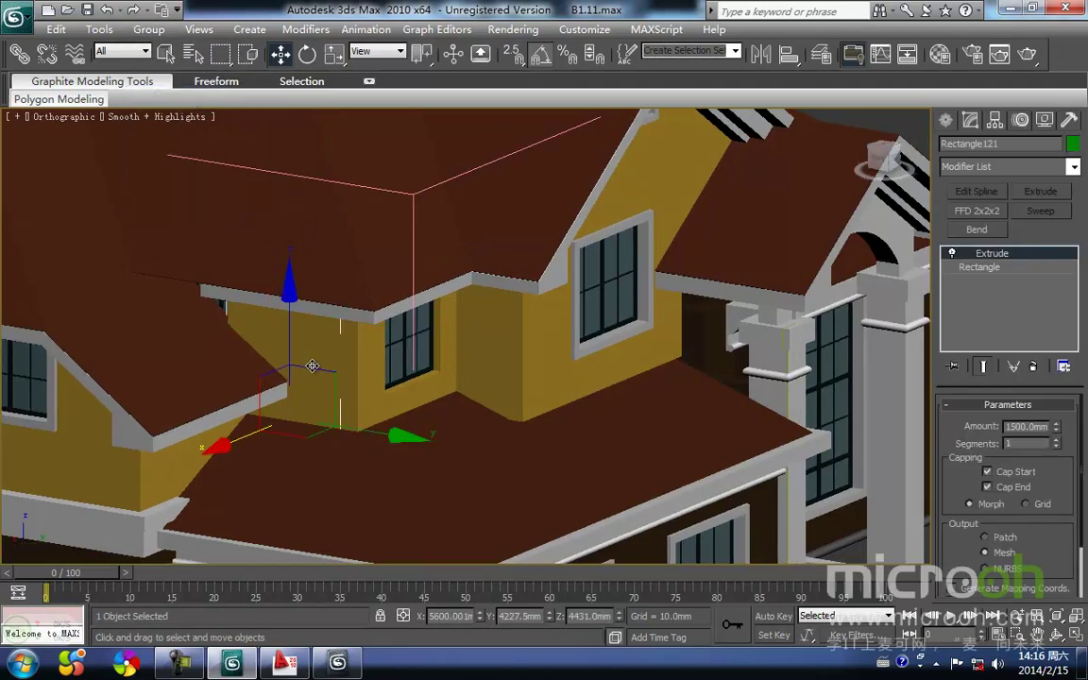
left_click(229, 355, "ctrl")
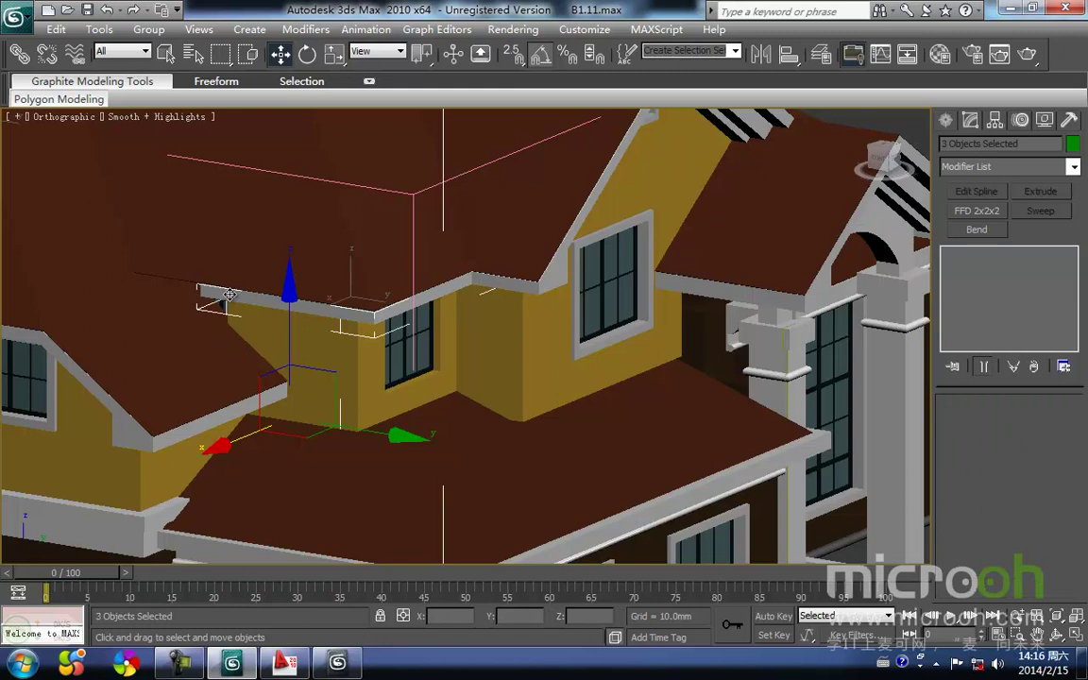
key("alt+q")
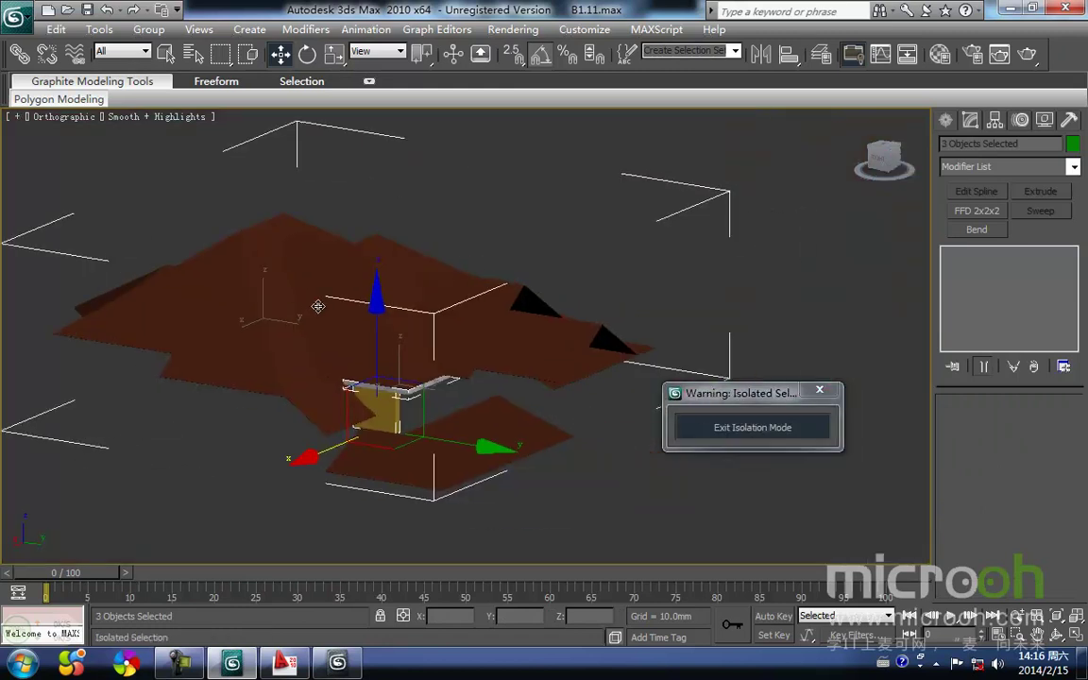
key("t")
middle_click_drag(371, 393, 349, 349)
key("F3")
middle_click_drag(607, 311, 533, 358)
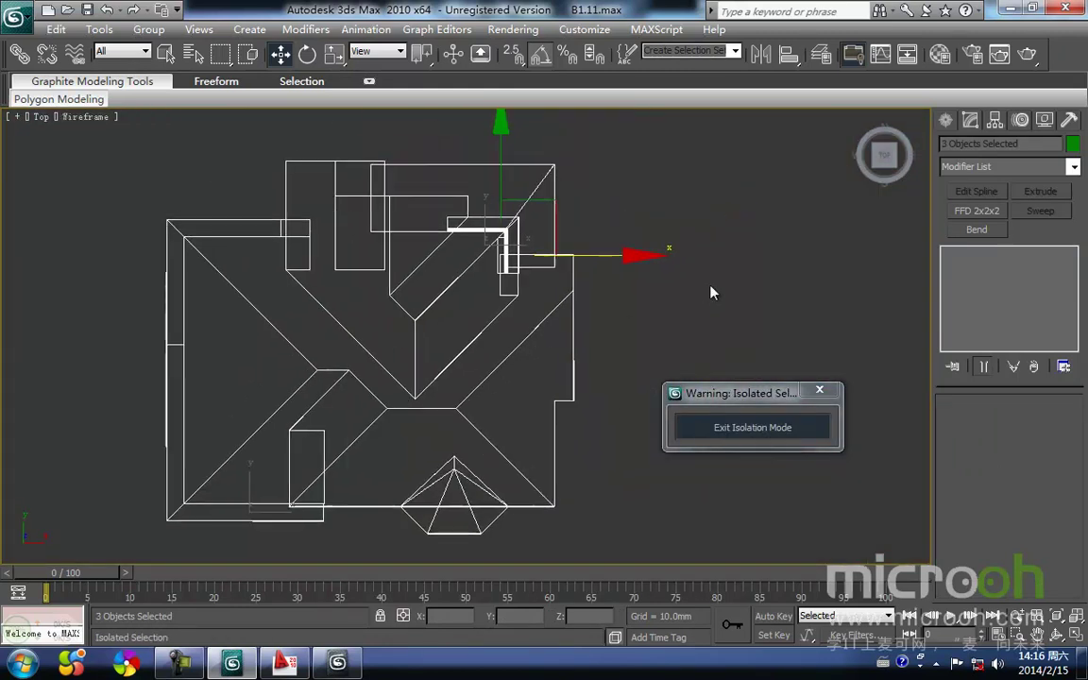
Select the bay's side wall and add an Edit Spline modifier between its Rectangle and Extrude.
left_click(706, 289)
scroll(525, 267, "up", 5)
middle_click_drag(517, 234, 515, 242)
scroll(452, 301, "down", 3)
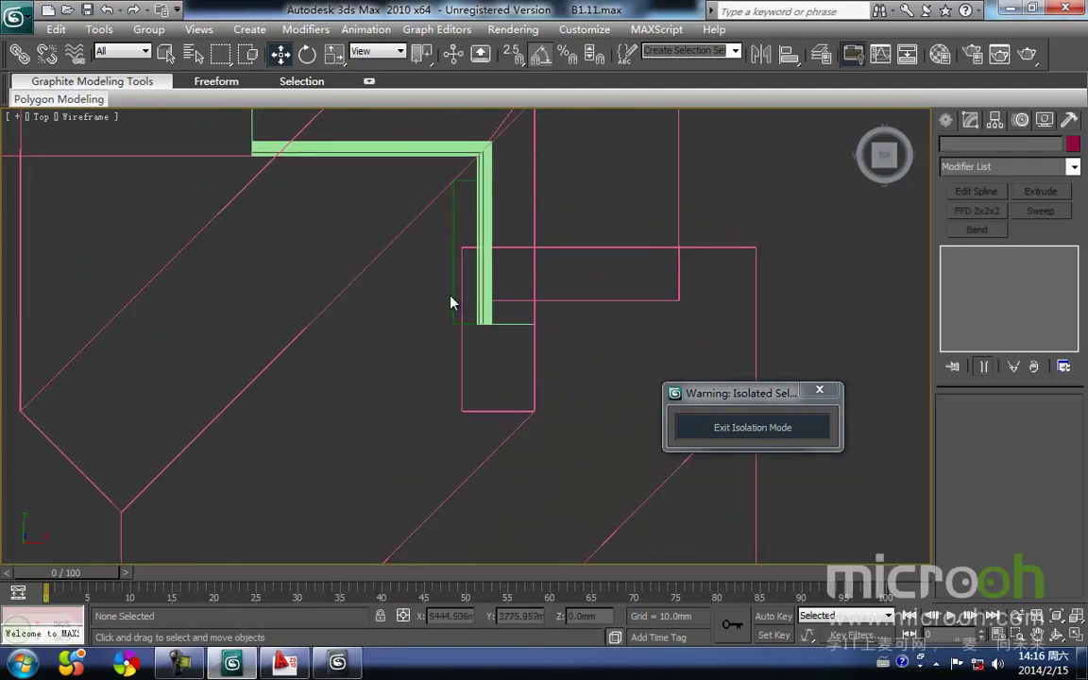
left_click(452, 301)
left_click(979, 266)
middle_click_drag(467, 272, 416, 380, "alt")
scroll(412, 415, "up", 4)
key("t")
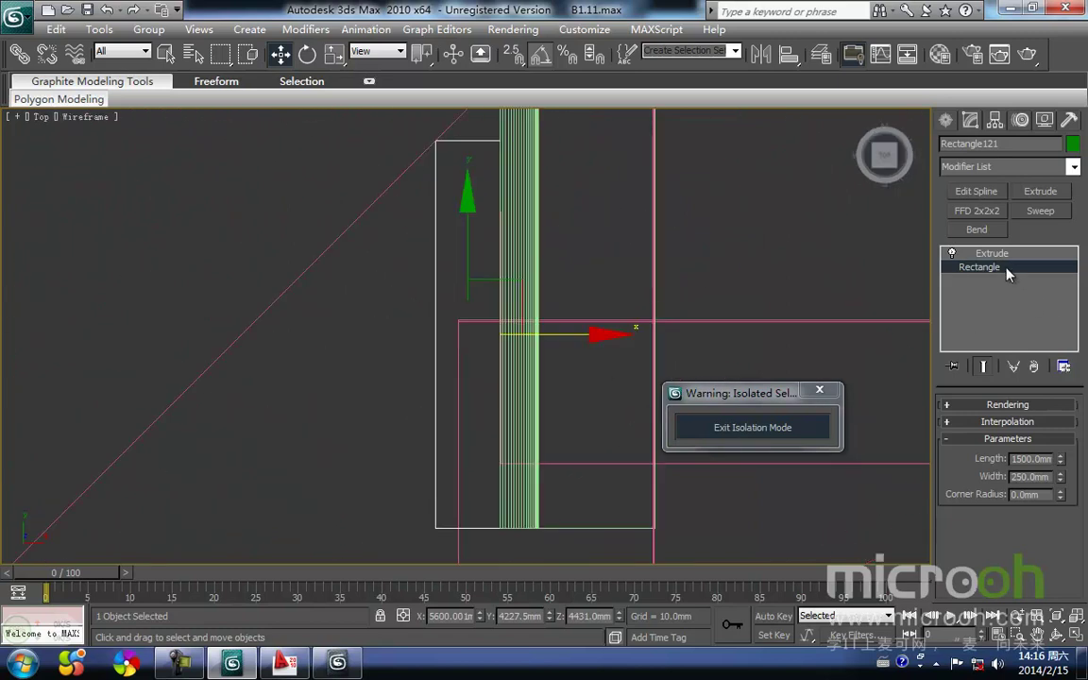
left_click(986, 193)
Extend the side wall's outline by moving its two end vertices along Y to the roof edge, and return to Extrude.
left_click(985, 432)
middle_click_drag(398, 559, 364, 446)
left_click_drag(362, 385, 572, 483)
scroll(478, 434, "down", 2)
left_click_drag(427, 362, 441, 447)
middle_click_drag(442, 503, 413, 423)
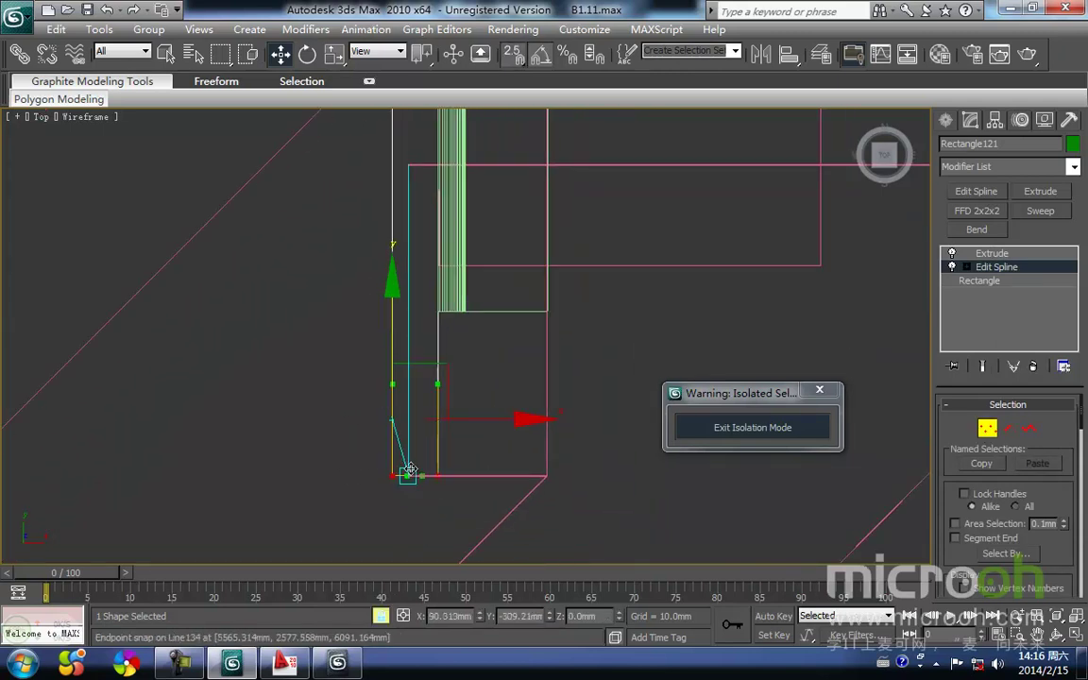
middle_click_drag(439, 463, 518, 322, "alt")
left_click(991, 253)
key("F3")
mouse_move(529, 273)
middle_mouse_down("alt")
mouse_move(469, 437)
mouse_move(376, 411)
middle_mouse_up("alt")
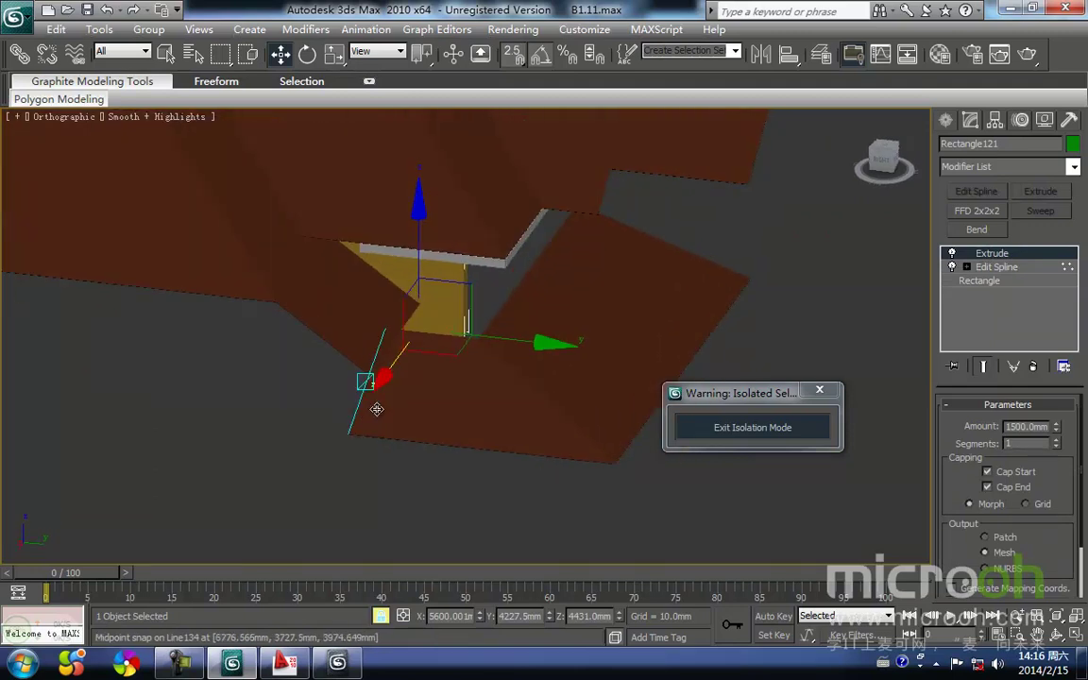
Lengthen the bay's eave trim by moving its path's end vertex along Y to the roof edge, and return to Sweep.
left_click(460, 491)
scroll(425, 245, "up", 4)
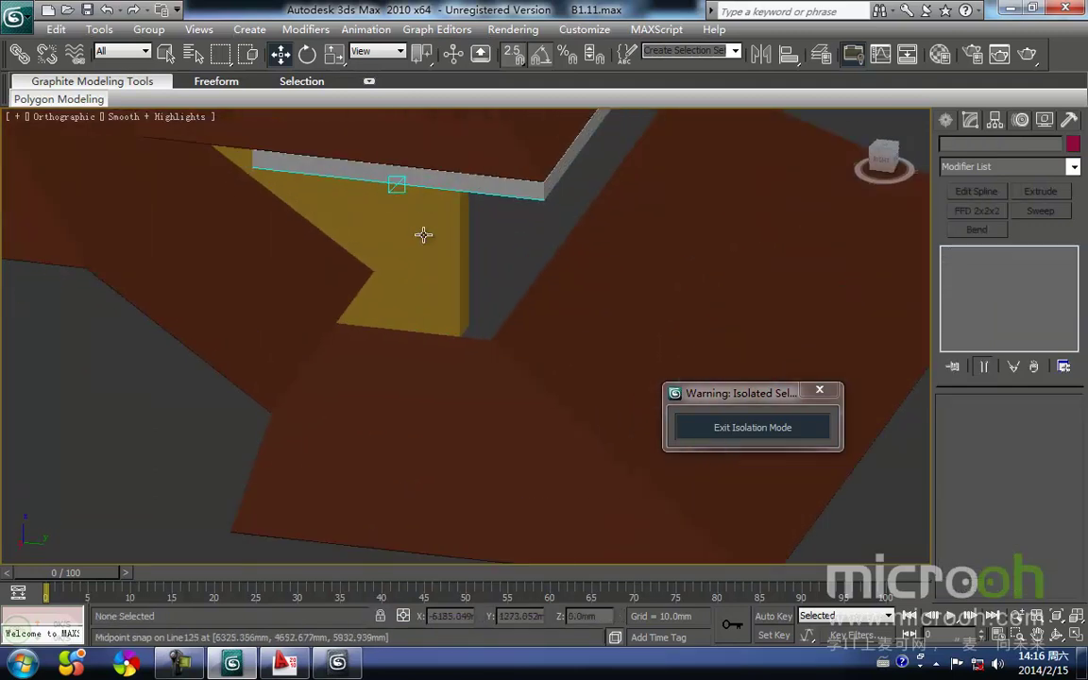
left_click(448, 178)
key("F3")
key("t")
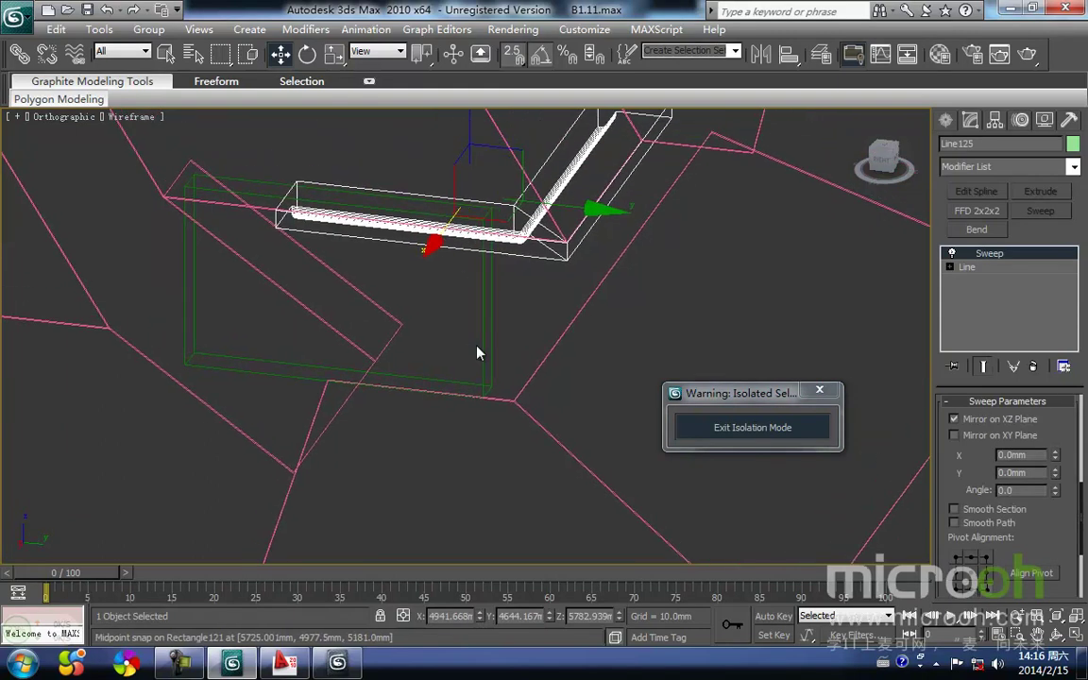
scroll(472, 361, "down", 3)
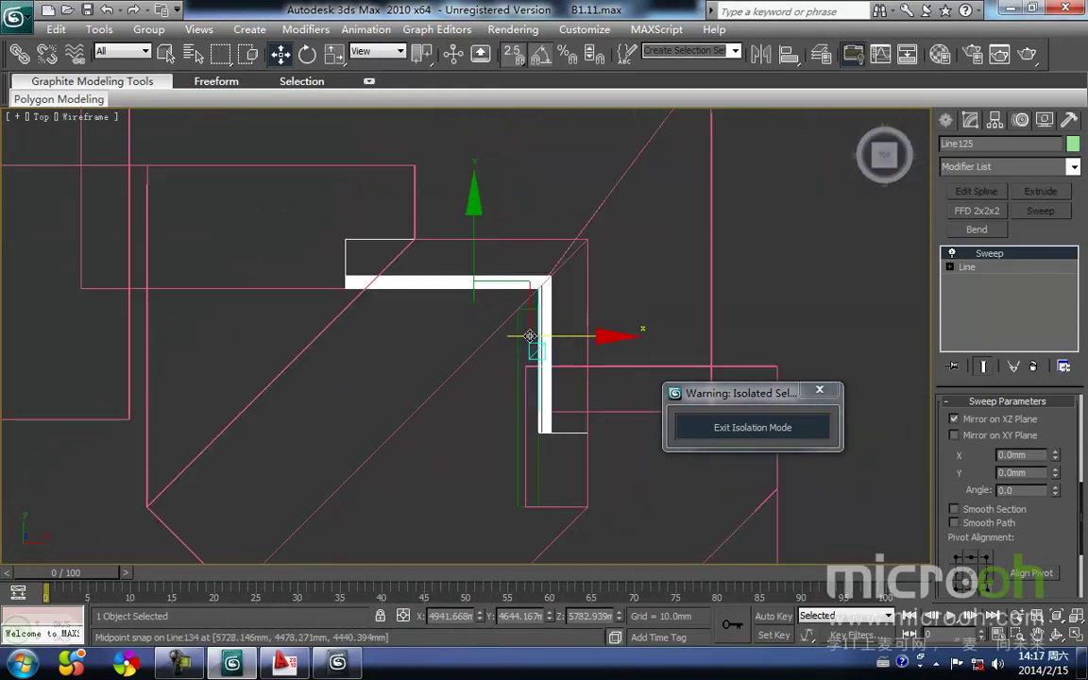
left_click(980, 280)
left_click(539, 284)
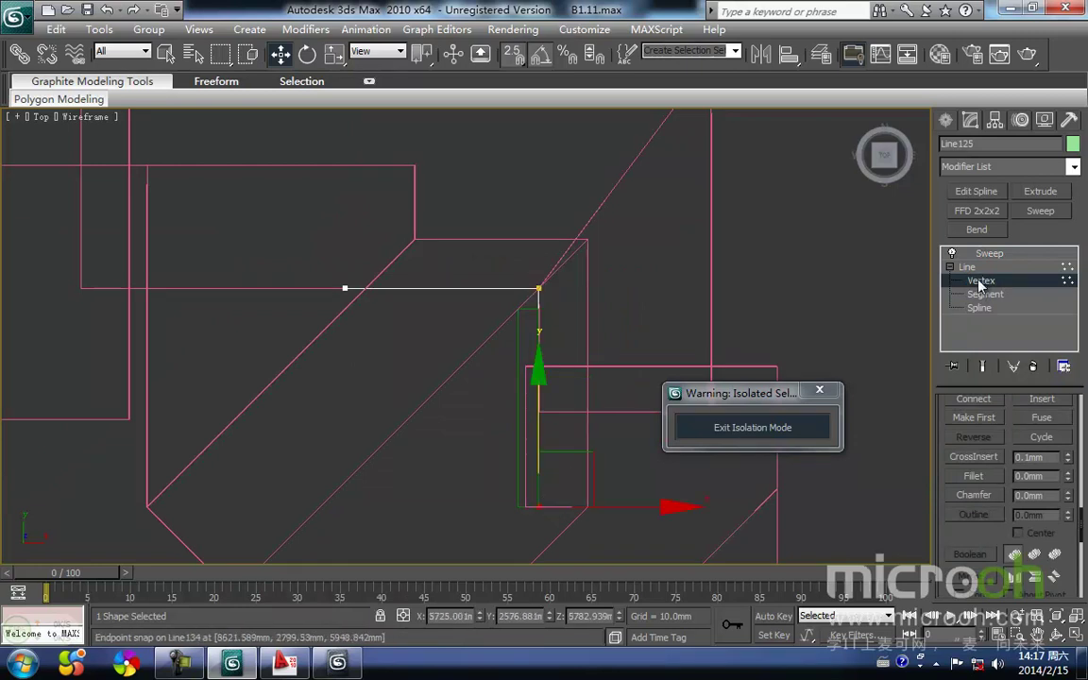
left_click(989, 253)
middle_click_drag(625, 300, 540, 330)
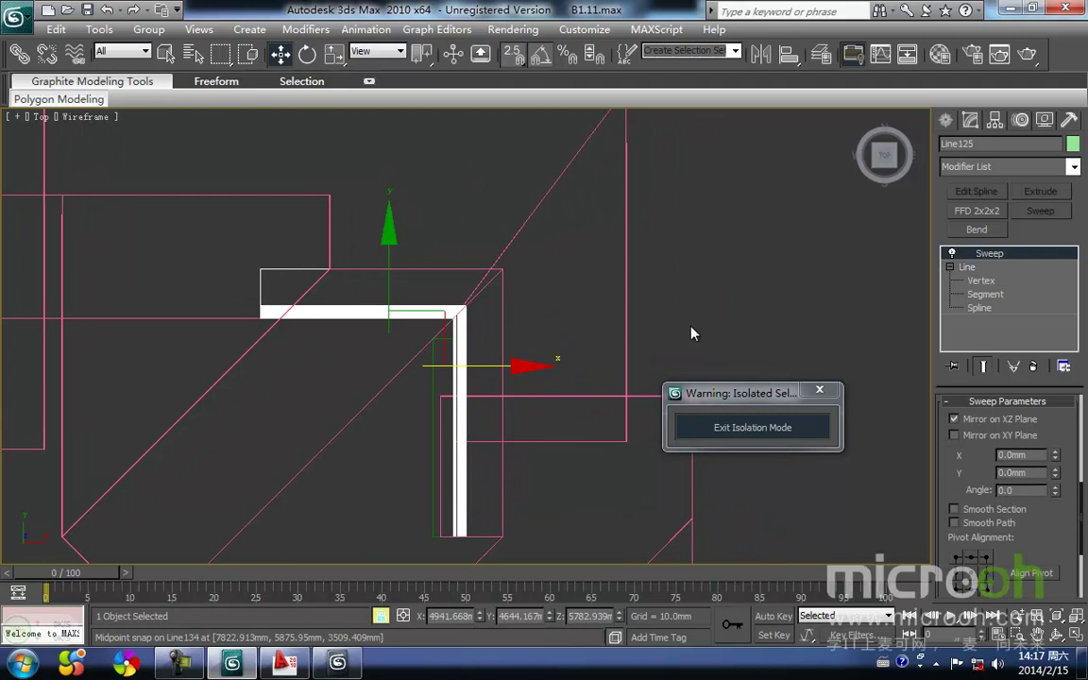
Exit isolation mode and view the whole villa in shaded 3D with the extended wall and eave trim.
left_click(662, 359)
left_click(752, 426)
key("F3")
scroll(661, 380, "down", 5)
middle_click_drag(487, 332, 365, 203, "alt")
middle_click_drag(551, 376, 561, 330, "alt")
scroll(561, 331, "down", 3)
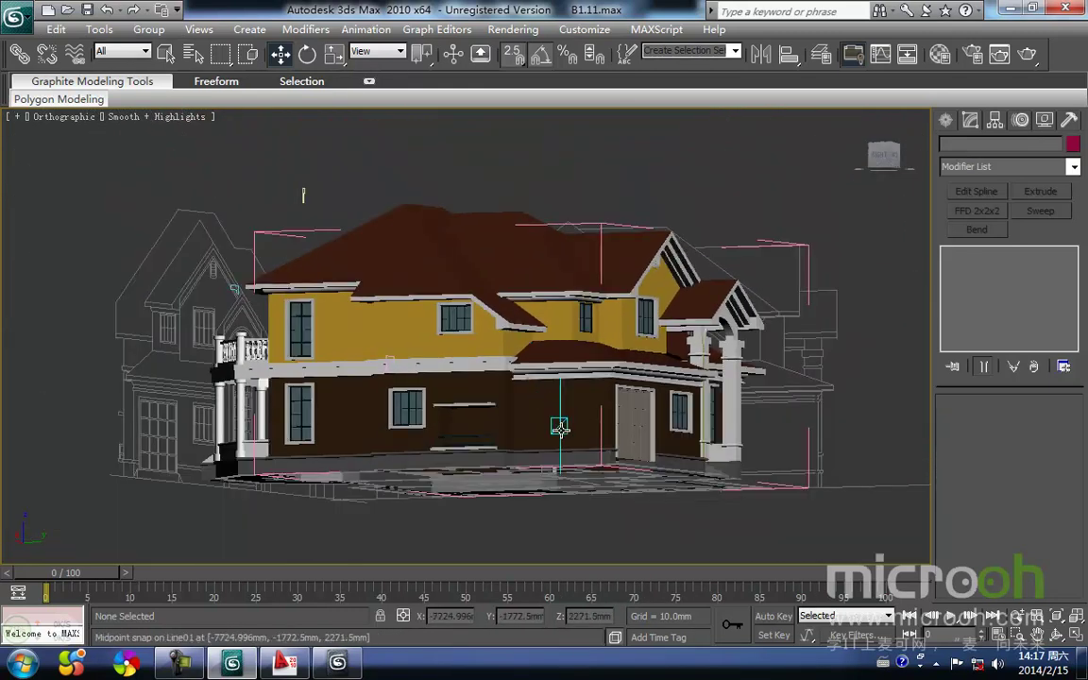
Select the roof and the eave trim piece at the open corner beside the side wall, and isolate them.
middle_click_drag(578, 444, 651, 517, "alt")
middle_click_drag(224, 325, 604, 404)
scroll(604, 404, "up", 6)
middle_click_drag(352, 315, 356, 349)
scroll(469, 427, "down", 3)
scroll(497, 427, "up", 5)
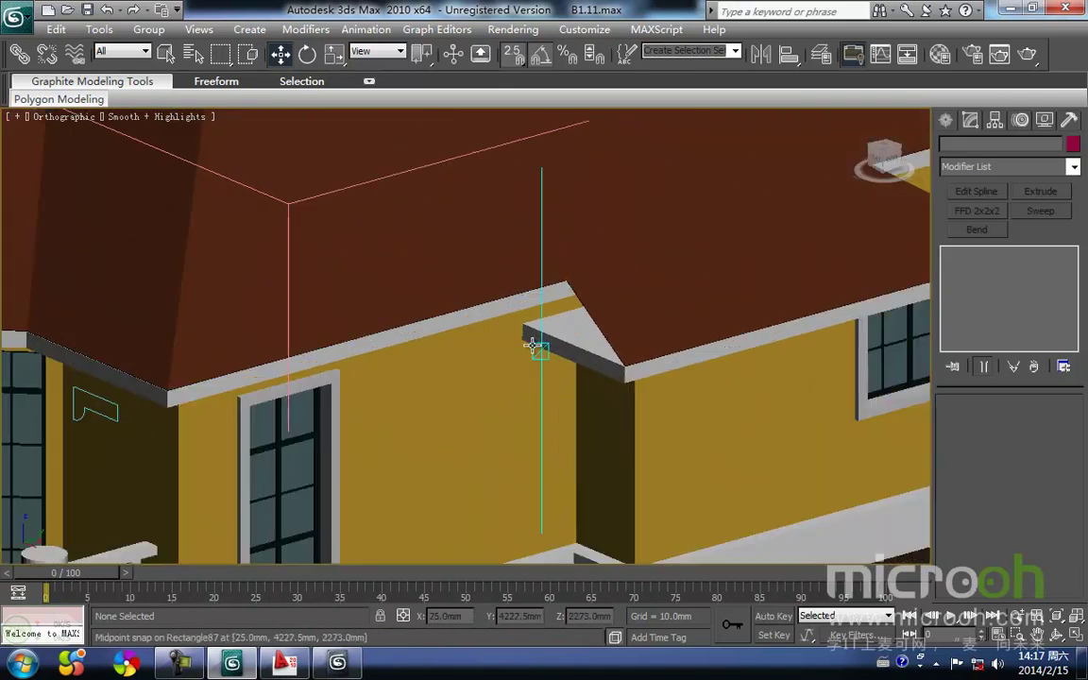
left_click(585, 359)
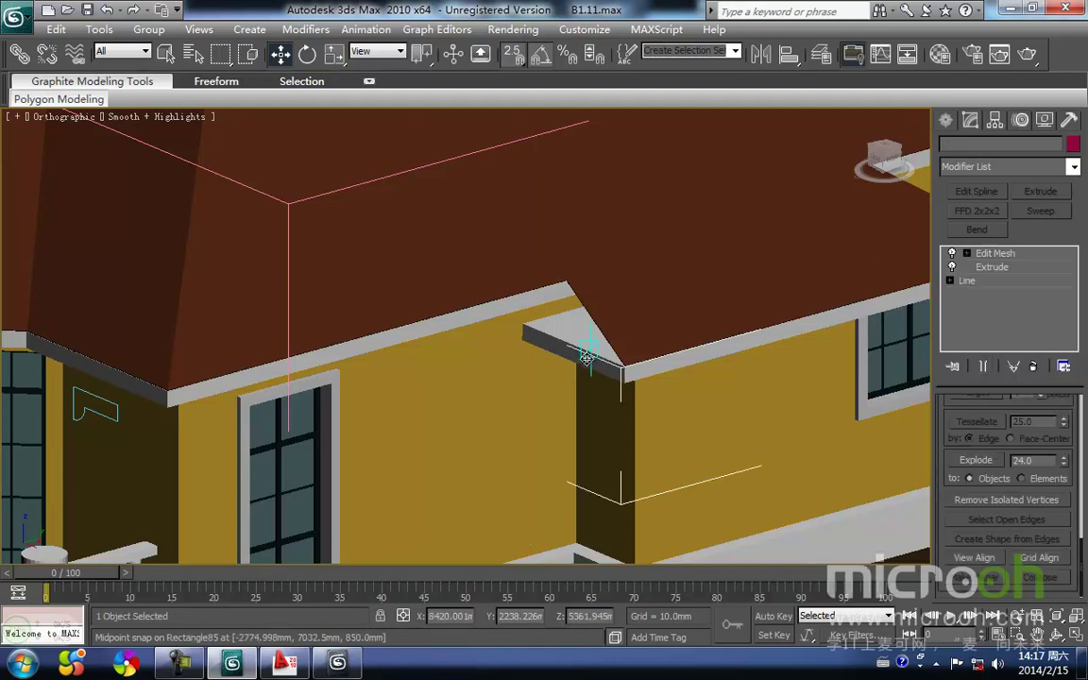
key("F3")
left_click(597, 324, "ctrl")
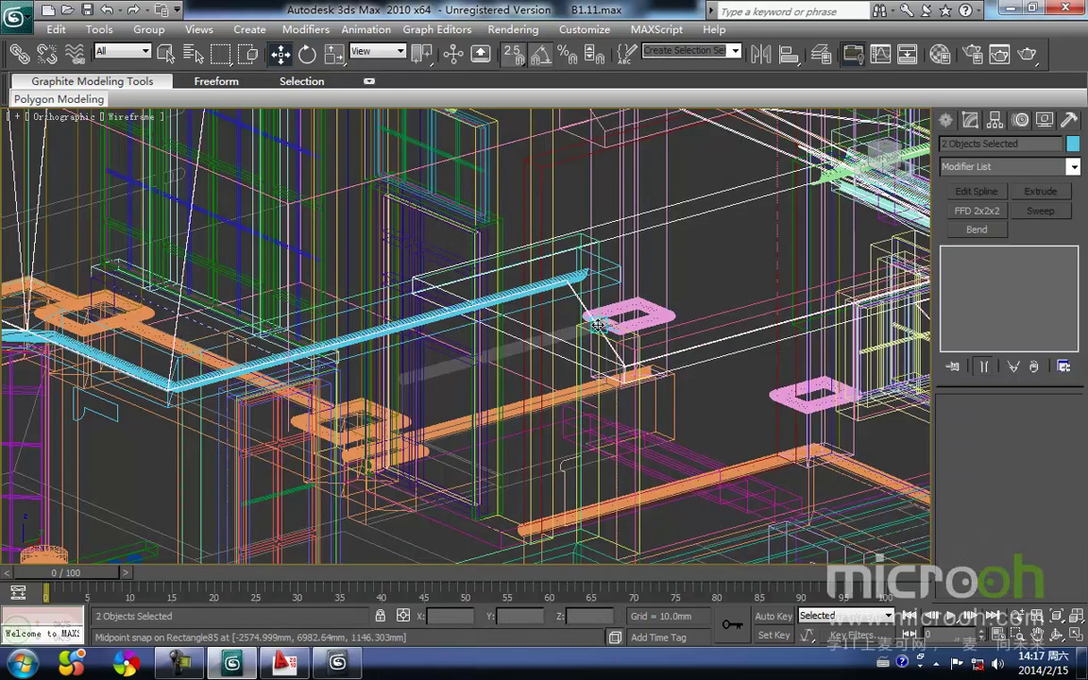
key("alt+q")
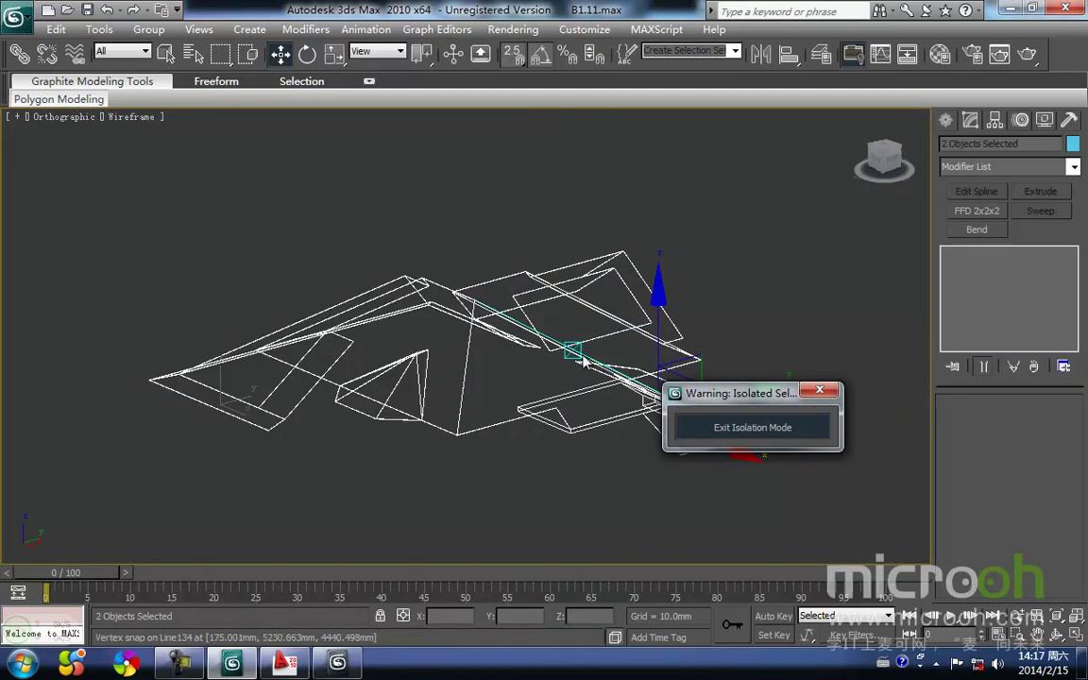
Examine the isolated roof and eave trim in the Left, Back and Front views around the open end.
scroll(490, 376, "down", 2)
scroll(554, 408, "up", 5)
scroll(498, 382, "down", 2)
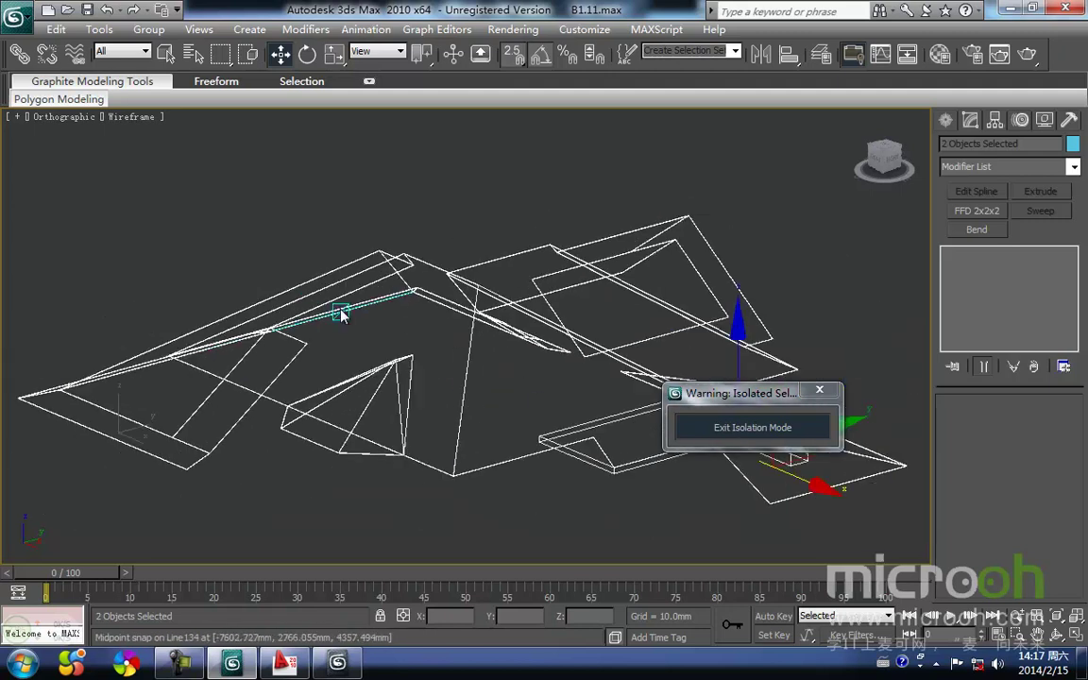
middle_click_drag(497, 381, 485, 386)
key("l")
middle_click_drag(569, 347, 396, 348)
left_click(578, 396)
scroll(521, 404, "down", 2)
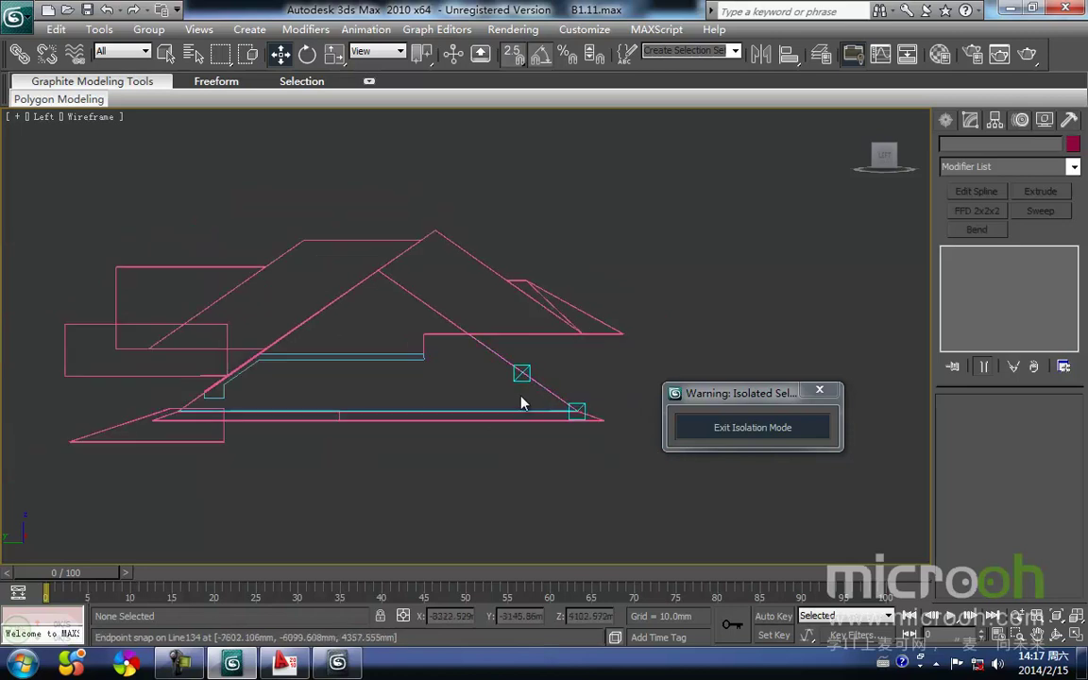
key("F3")
key("k")
key("z")
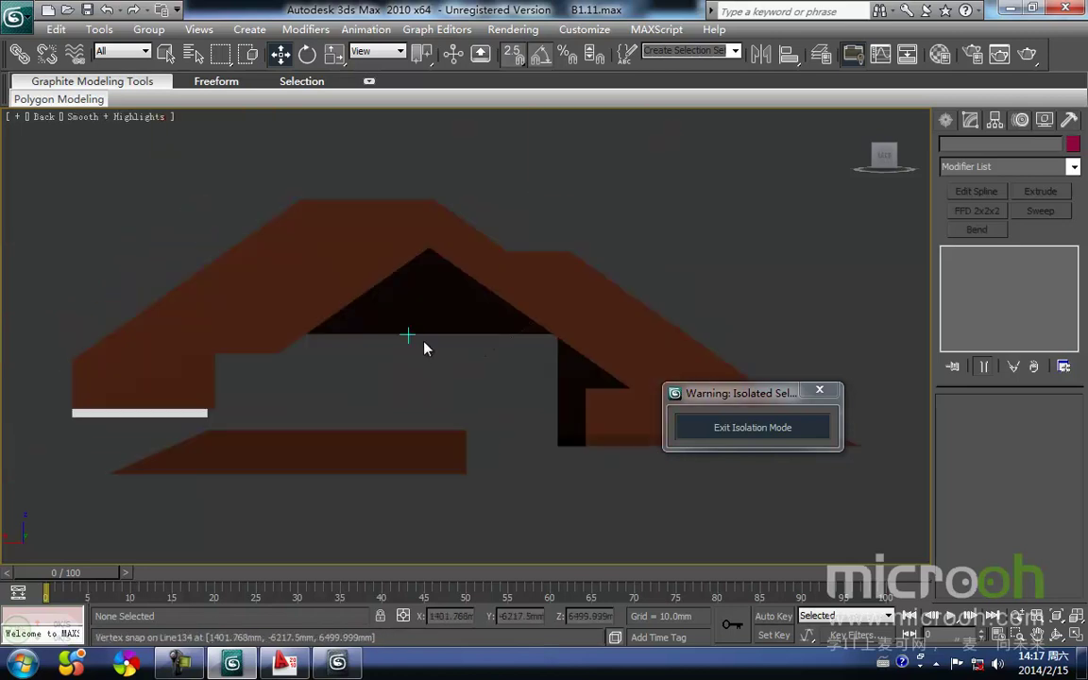
key("F3")
key("F3")
key("F3")
key("f")
key("z")
mouse_move(416, 386)
middle_mouse_down()
mouse_move(243, 361)
mouse_move(153, 367)
middle_mouse_up()
key("F3")
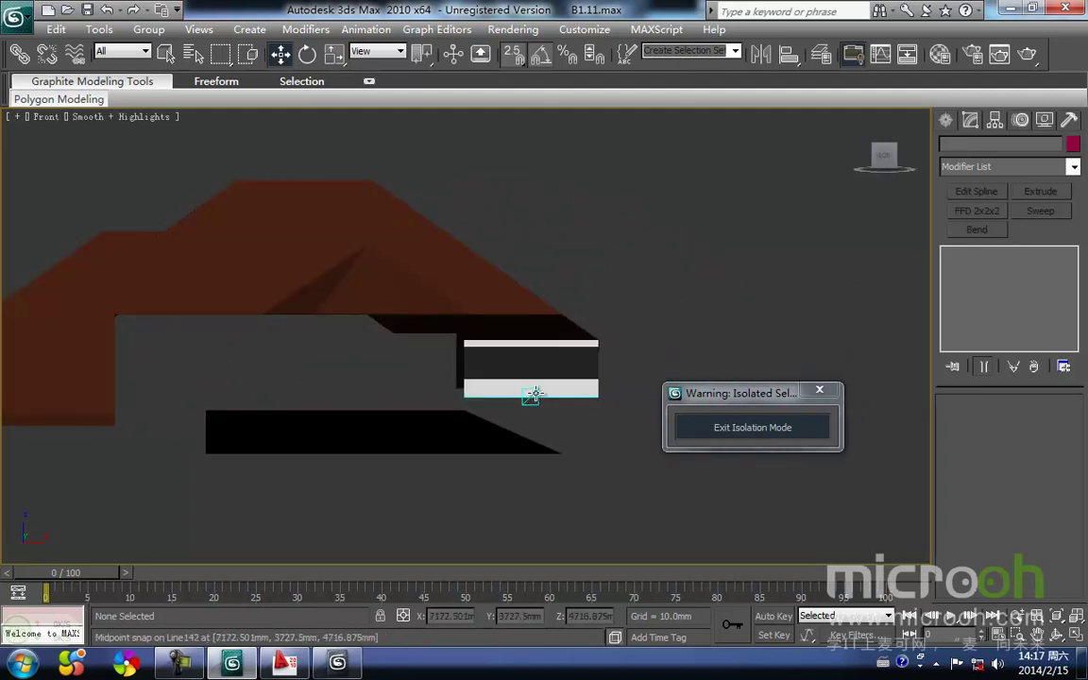
scroll(526, 394, "up", 6)
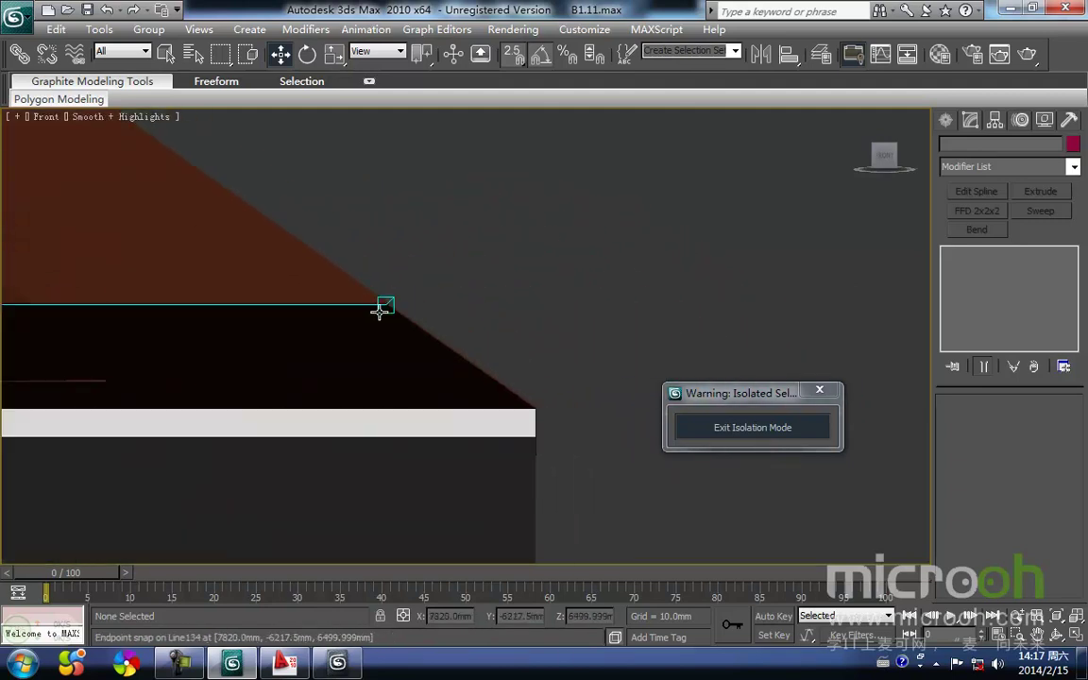
Draw a closed triangular Line in the Front view between the roof's sloping edge and the eave trim's upper edge, snapping to their corners.
left_click(946, 120)
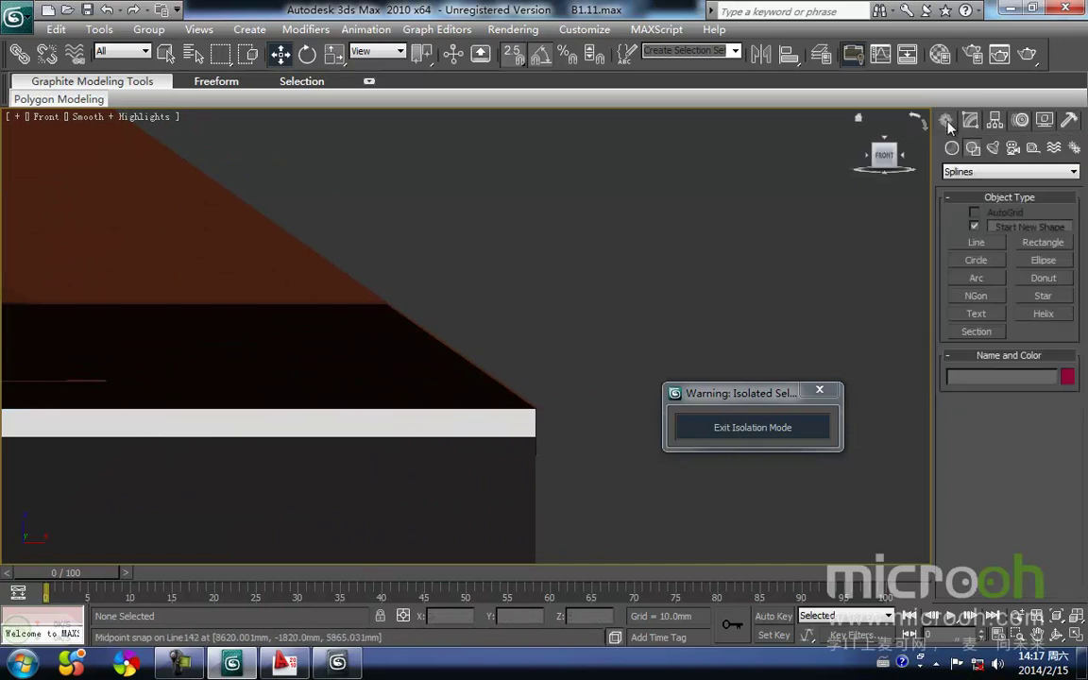
left_click(977, 243)
key("F3")
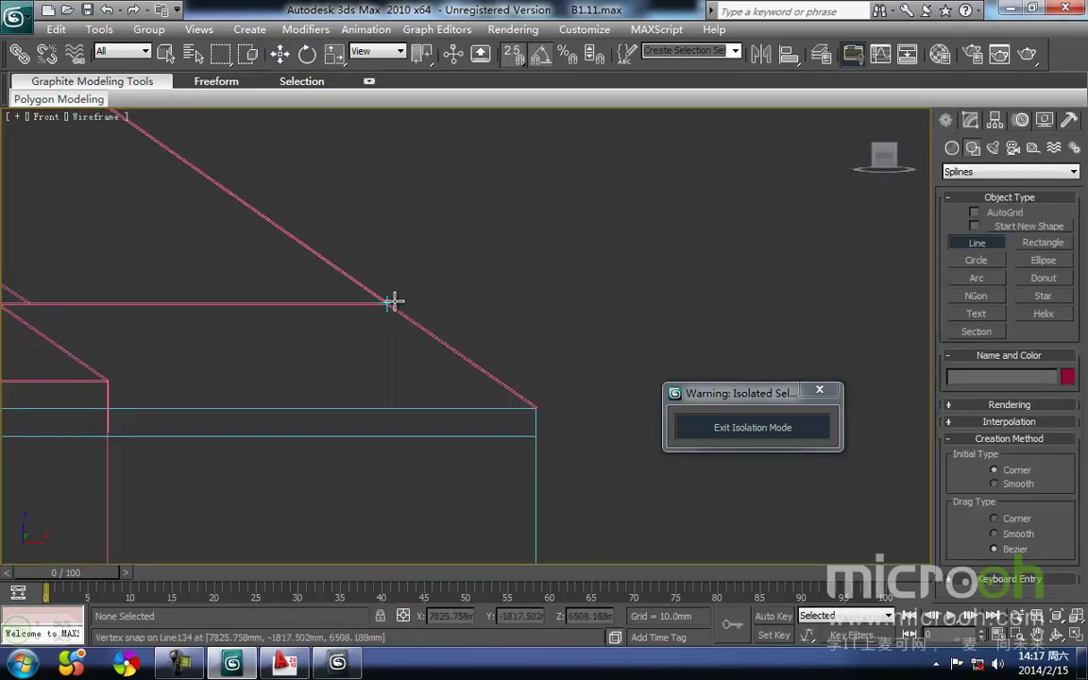
scroll(385, 311, "up", 3)
middle_click_drag(283, 293, 359, 335)
scroll(359, 335, "up", 1)
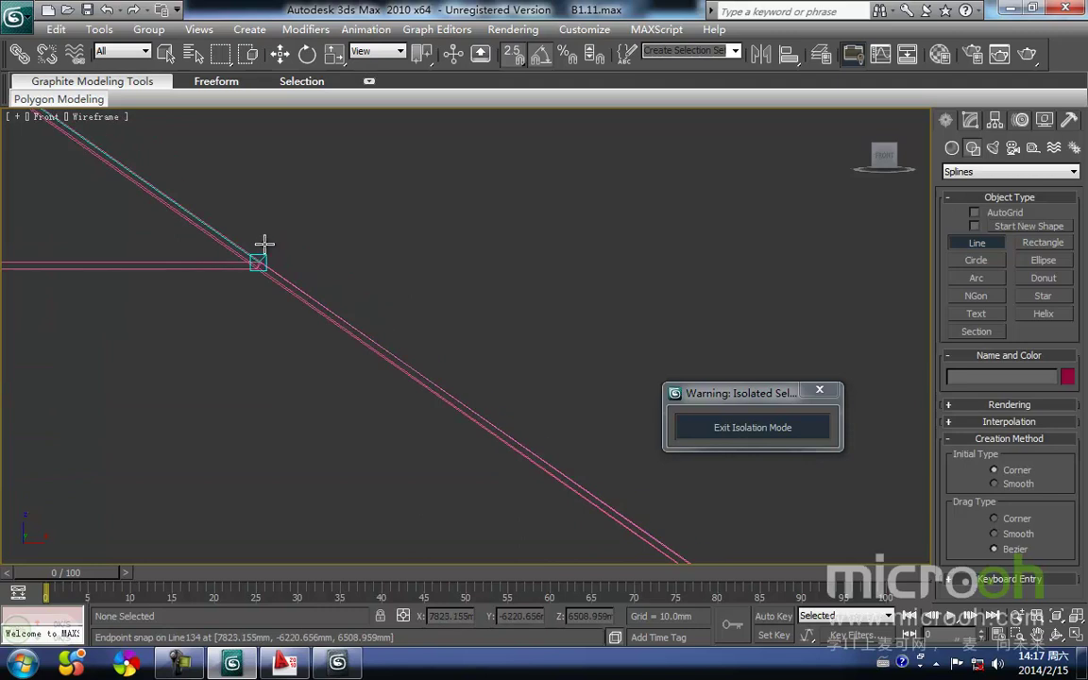
left_click(258, 262)
middle_click_drag(177, 502, 425, 456)
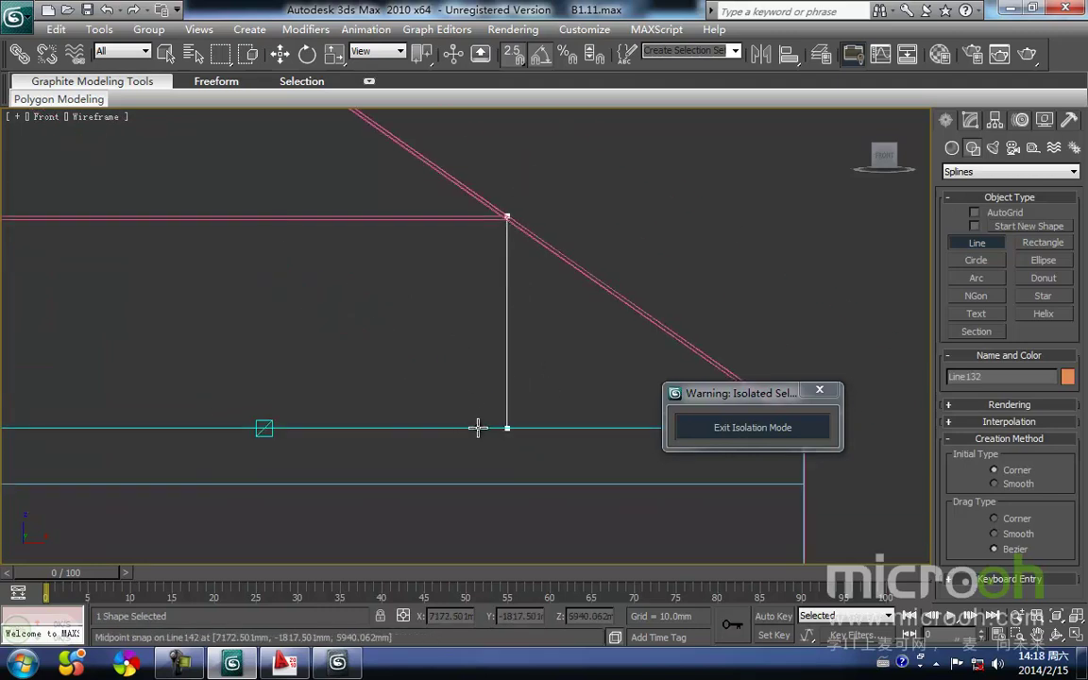
middle_click_drag(540, 390, 467, 337)
scroll(456, 357, "down", 2)
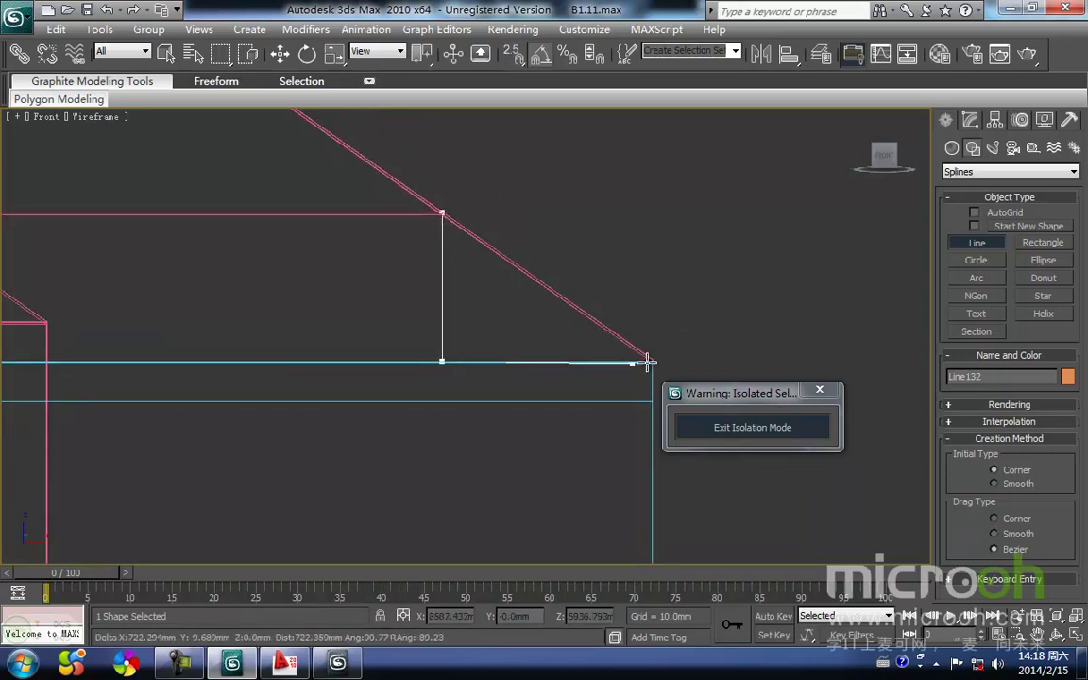
scroll(664, 368, "up", 2)
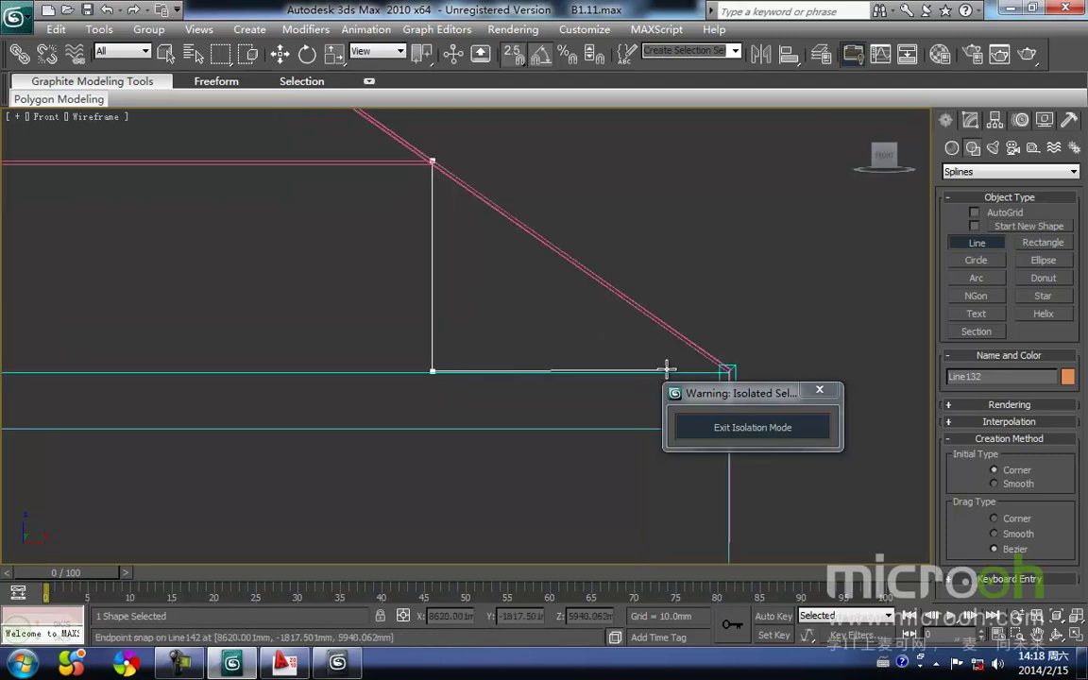
left_click(727, 373)
left_click(432, 162)
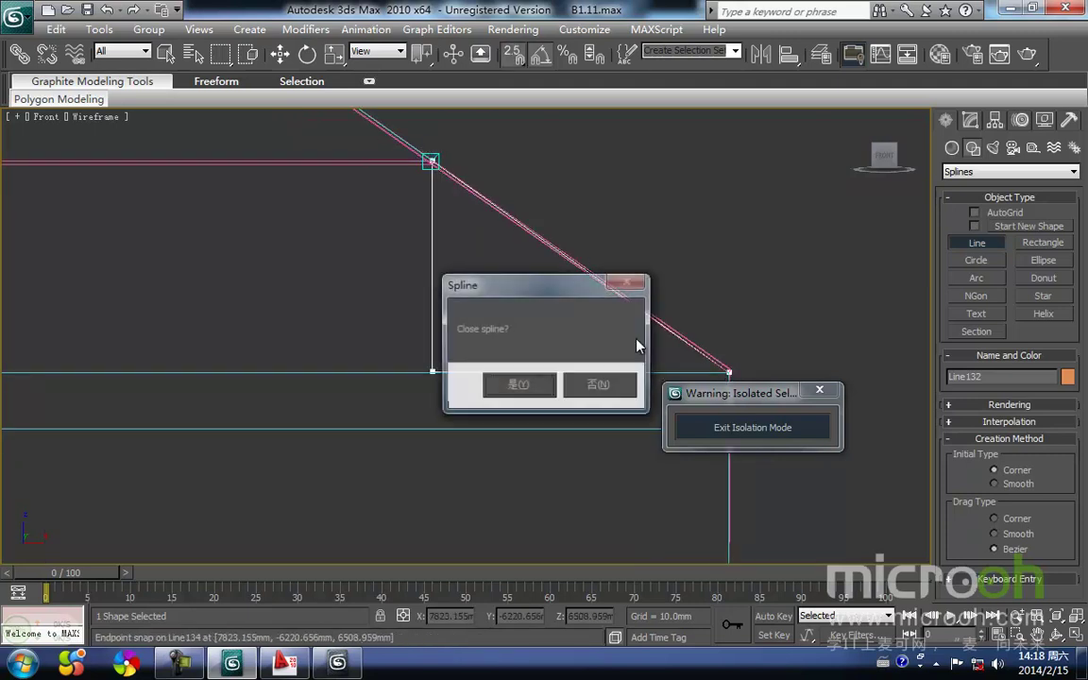
left_click(536, 384)
Move the triangle along Y in the Top view until it lines up with the eave trim's end edge.
key("w")
middle_click_drag(648, 254, 593, 236)
key("1")
left_click_drag(396, 375, 333, 330)
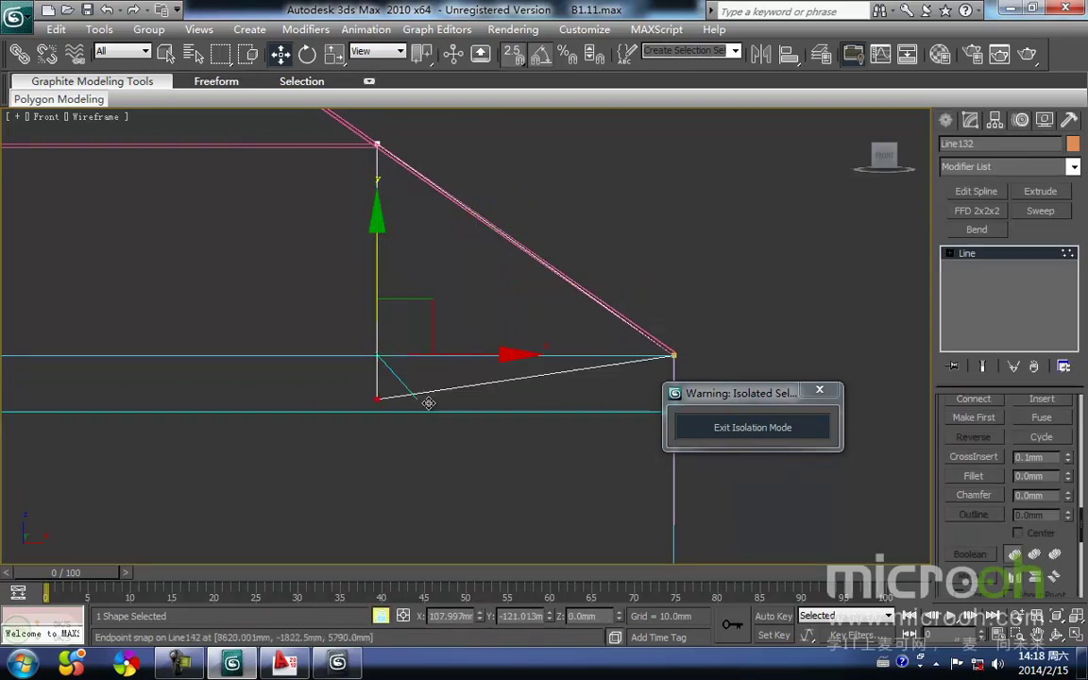
key("t")
scroll(492, 323, "down", 8)
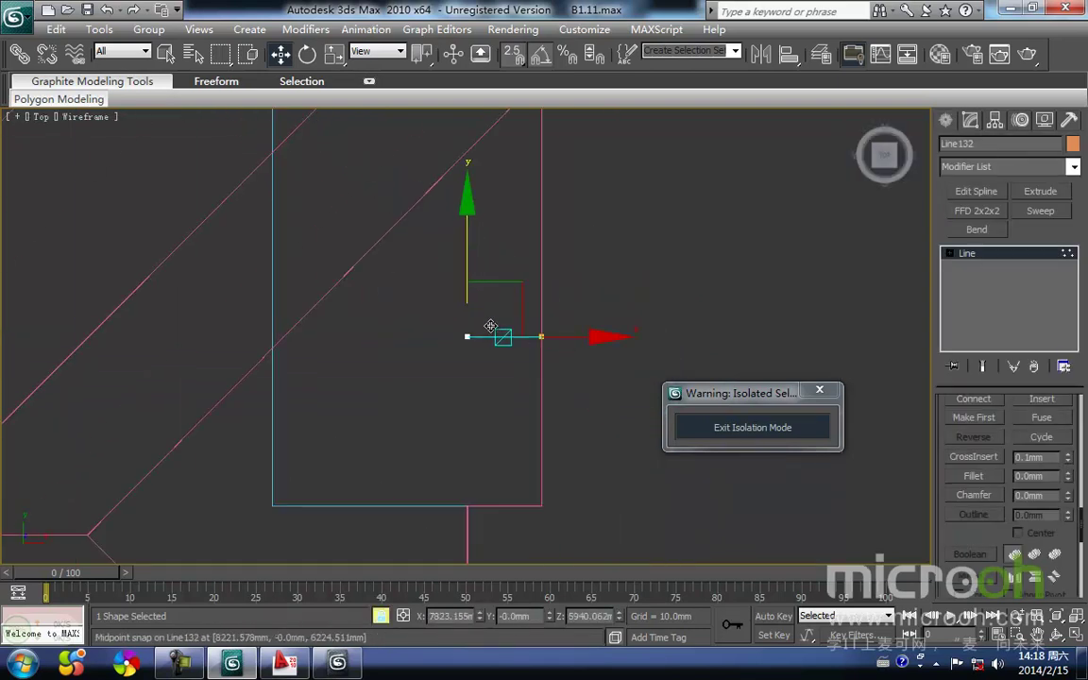
scroll(500, 328, "up", 6)
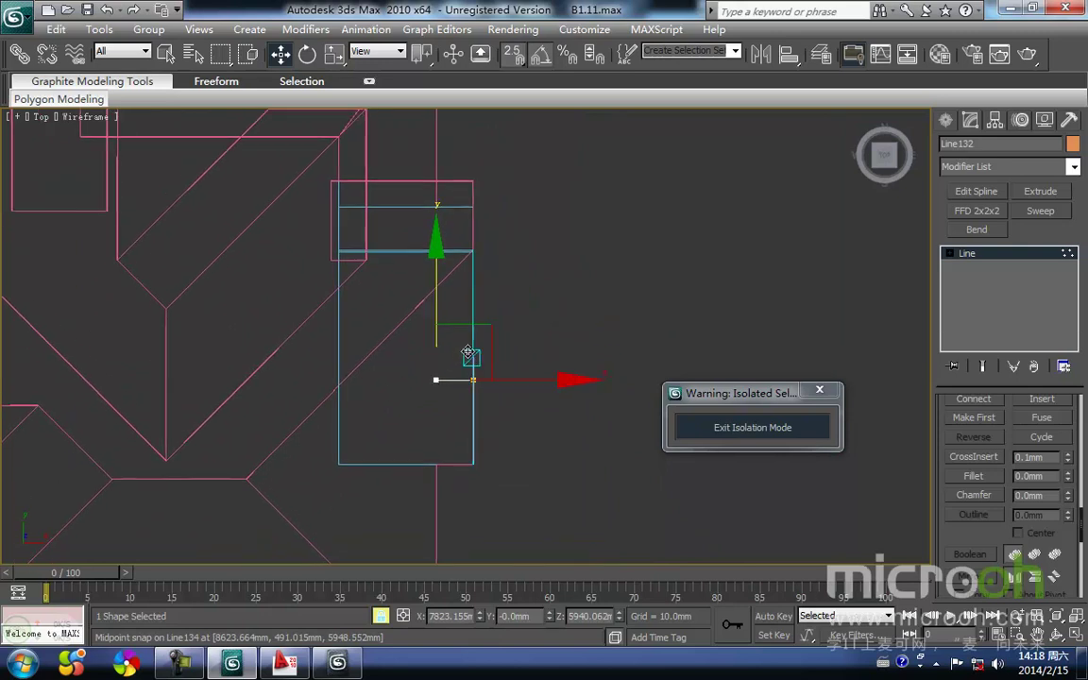
middle_click_drag(453, 357, 455, 292)
left_click_drag(449, 225, 449, 349)
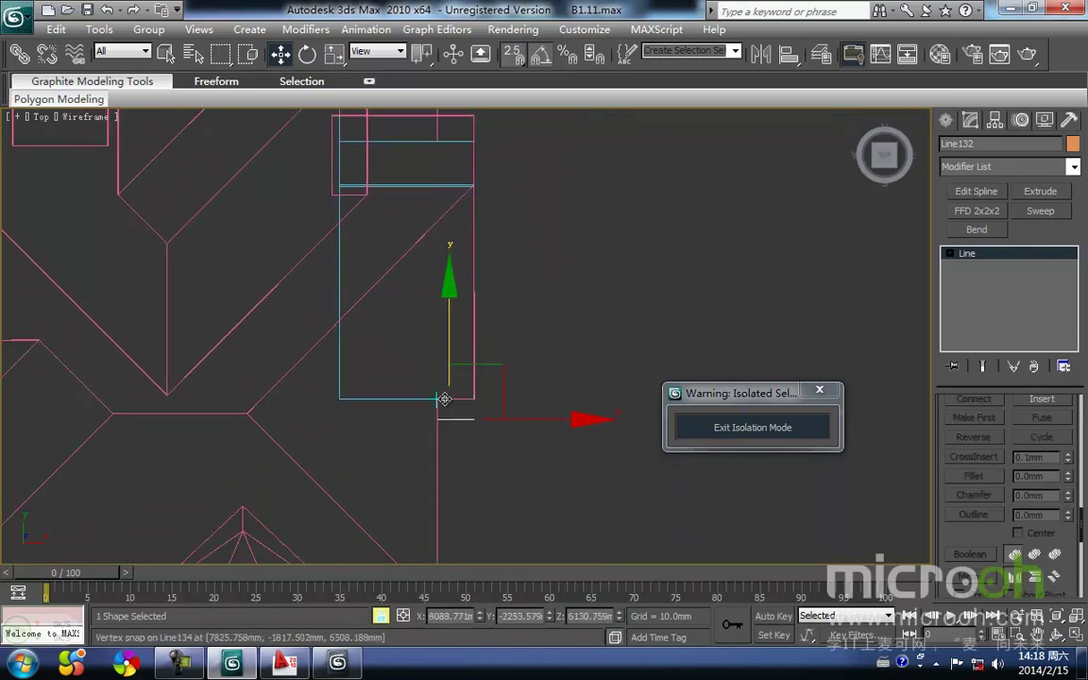
scroll(444, 321, "up", 3)
left_click_drag(413, 392, 407, 346)
Add an Edit Mesh modifier to the triangle to turn it into a filled face under the roof corner.
scroll(433, 393, "down", 1)
middle_click_drag(432, 393, 368, 281, "alt")
middle_click_drag(465, 205, 423, 369)
scroll(421, 320, "up", 4)
middle_click_drag(429, 307, 427, 380)
key("F3")
scroll(342, 353, "up", 2)
middle_click_drag(344, 351, 330, 378)
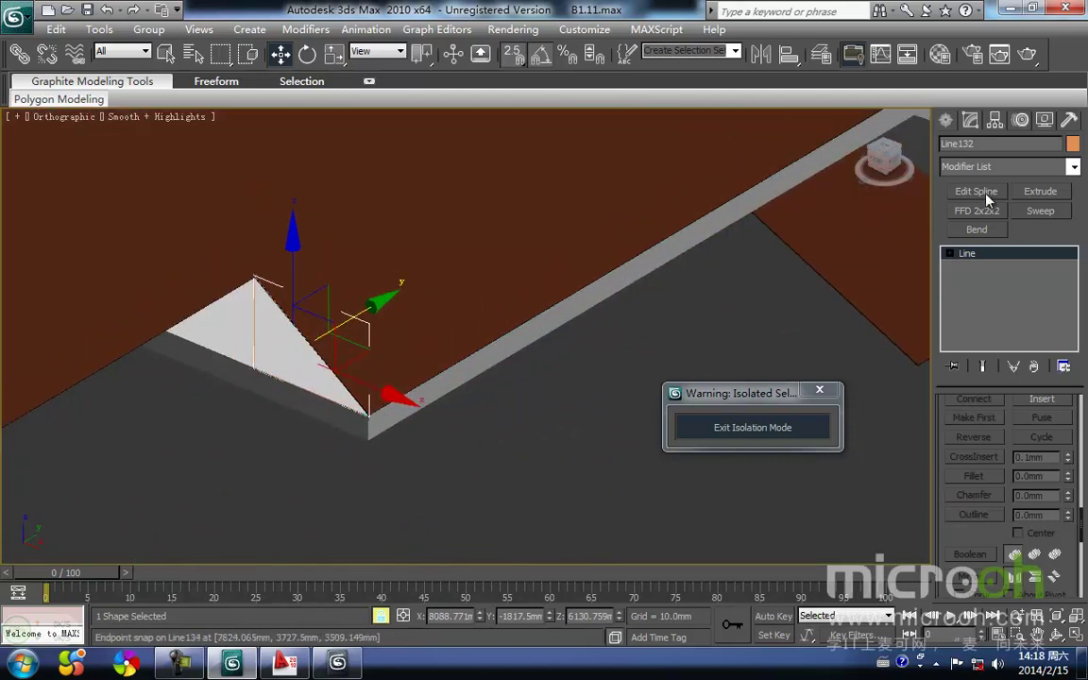
left_click(1074, 168)
scroll(1012, 189, "down", 3)
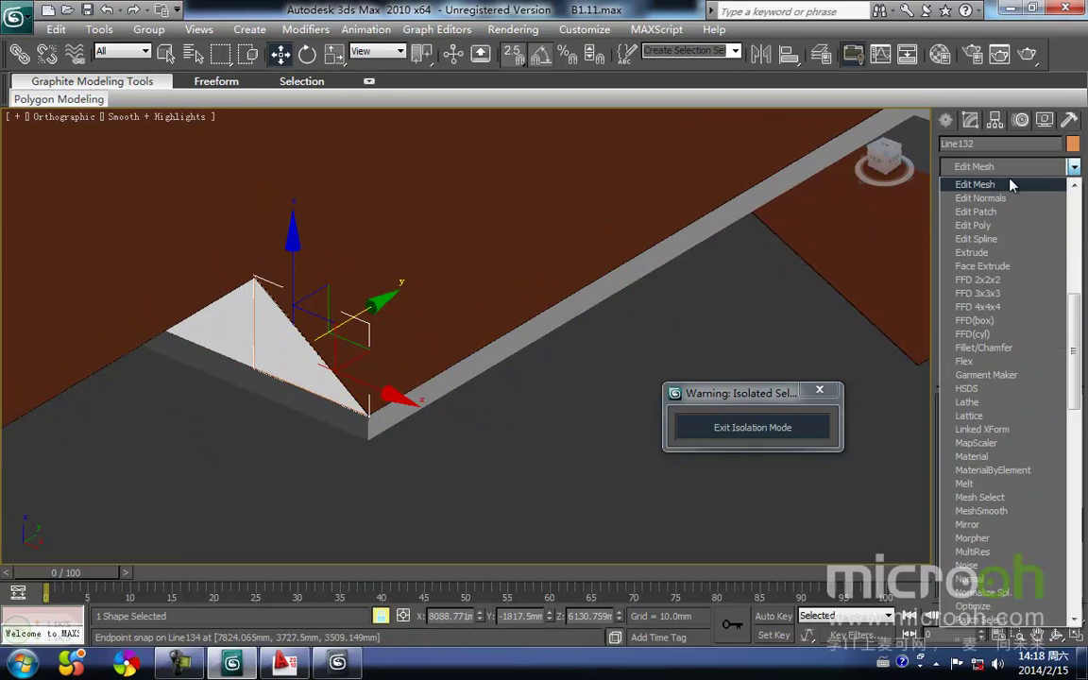
left_click(1010, 172)
scroll(373, 444, "up", 2)
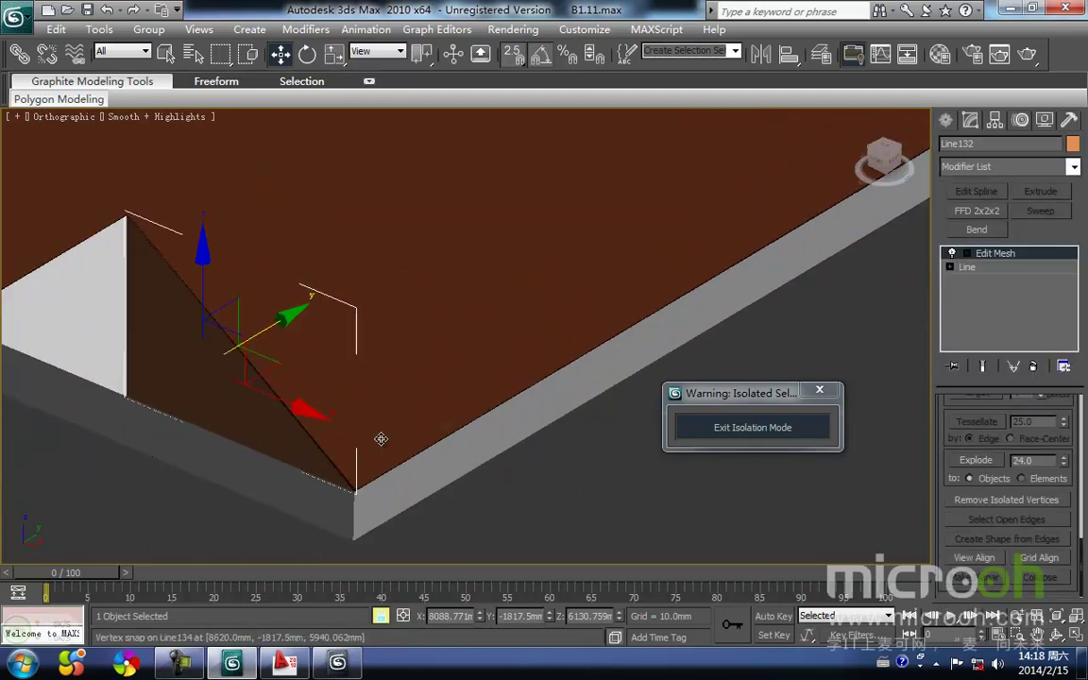
Apply the white 装饰线条 material to the triangular infill and exit isolation mode.
key("m")
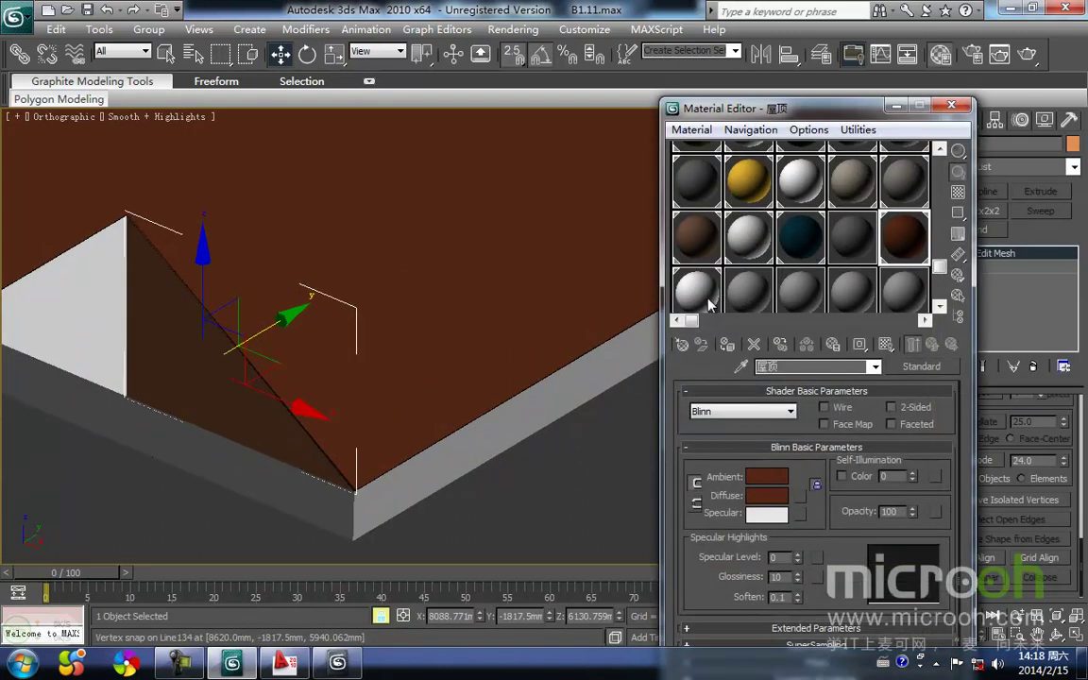
scroll(390, 468, "down", 4)
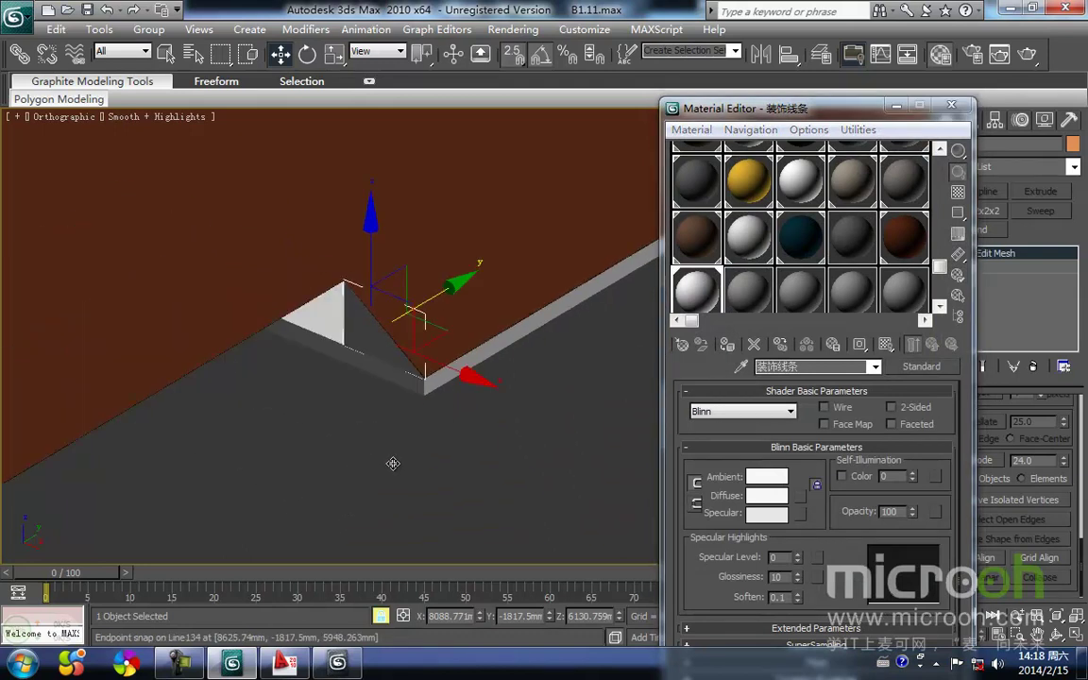
left_click(428, 472)
left_click(742, 501)
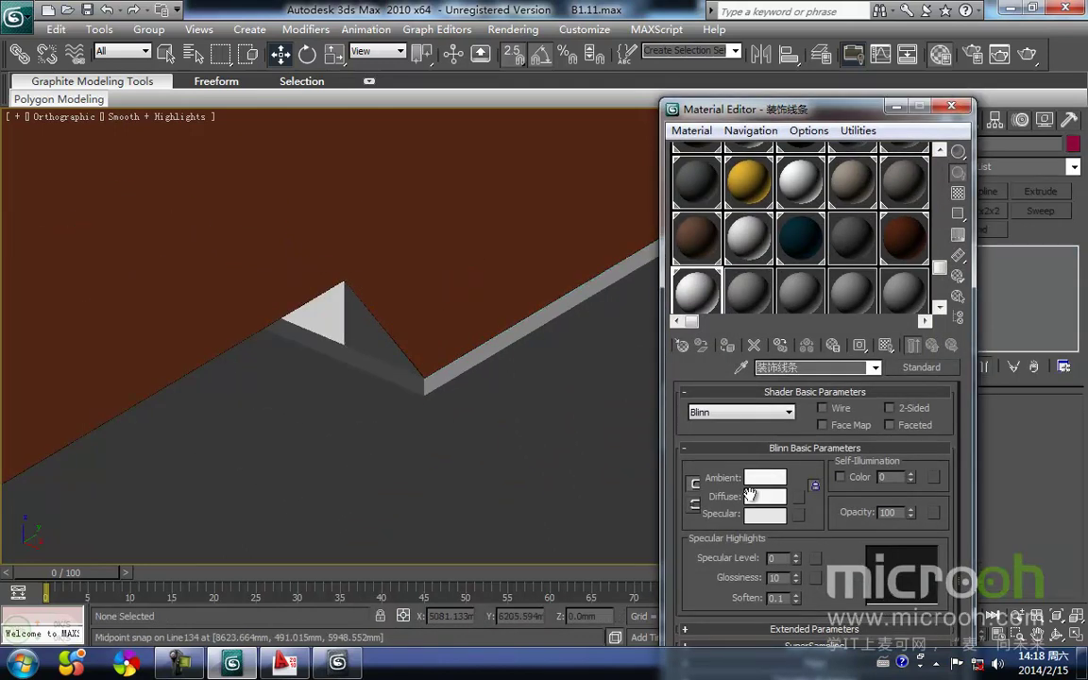
left_click(954, 106)
left_click(814, 430)
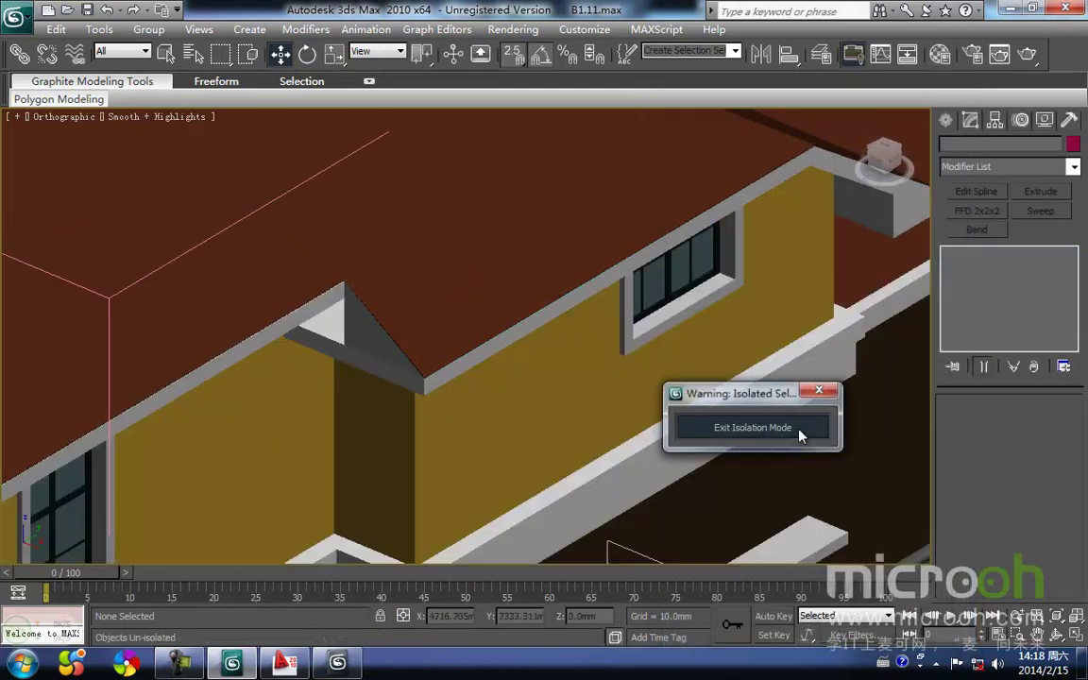
scroll(374, 350, "up", 3)
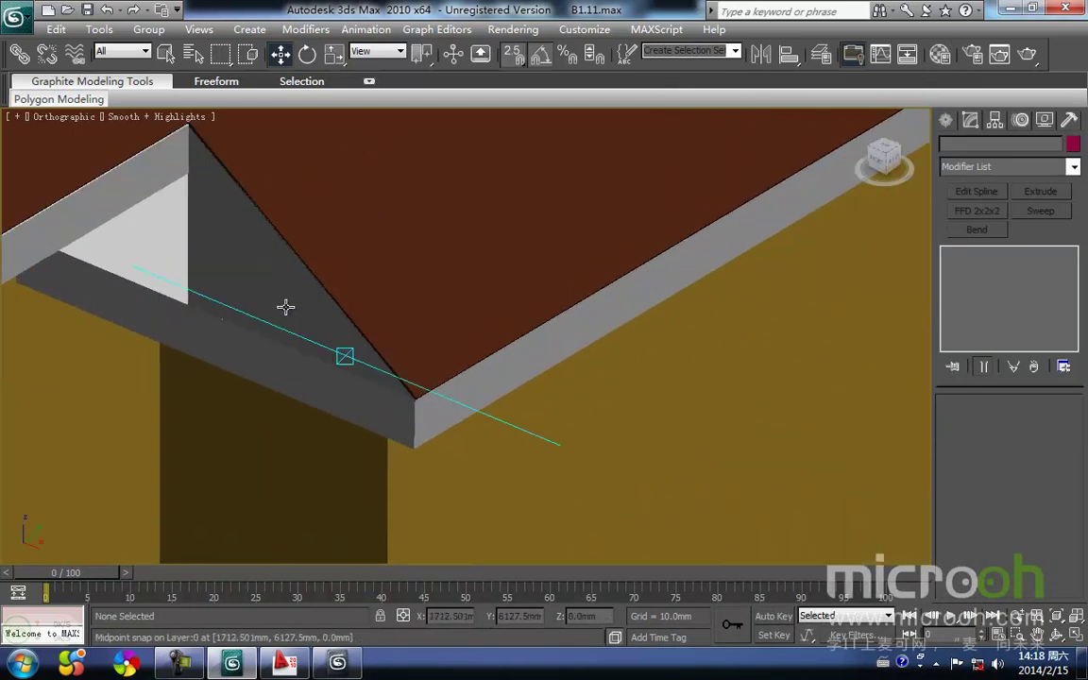
scroll(292, 306, "down", 6)
scroll(491, 416, "up", 8)
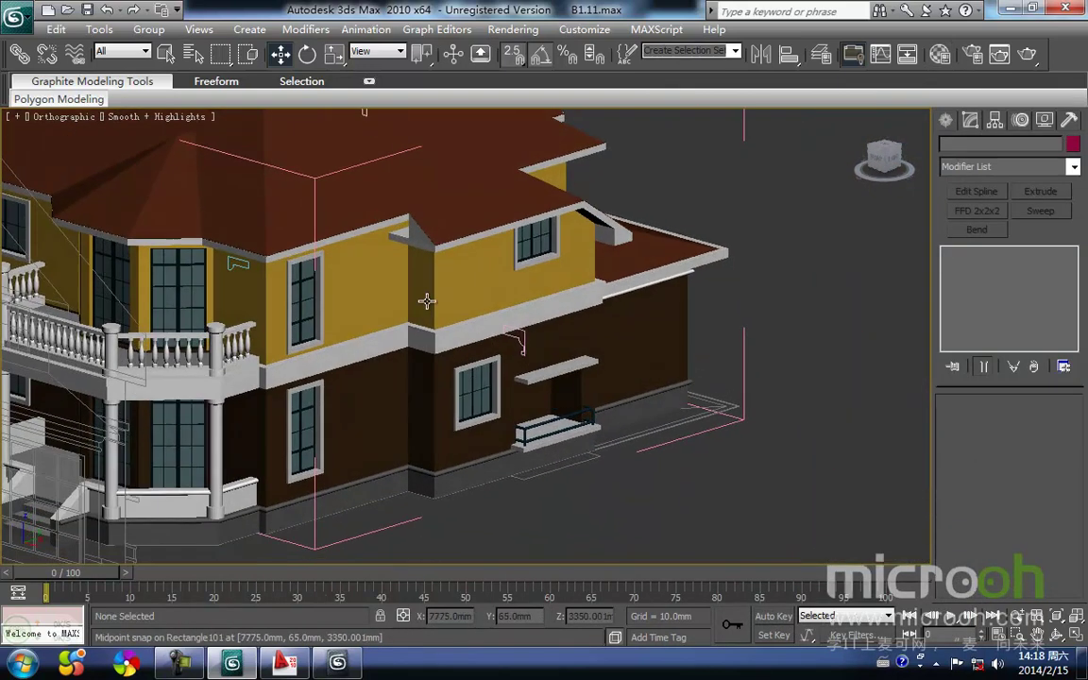
middle_click_drag(403, 211, 439, 474)
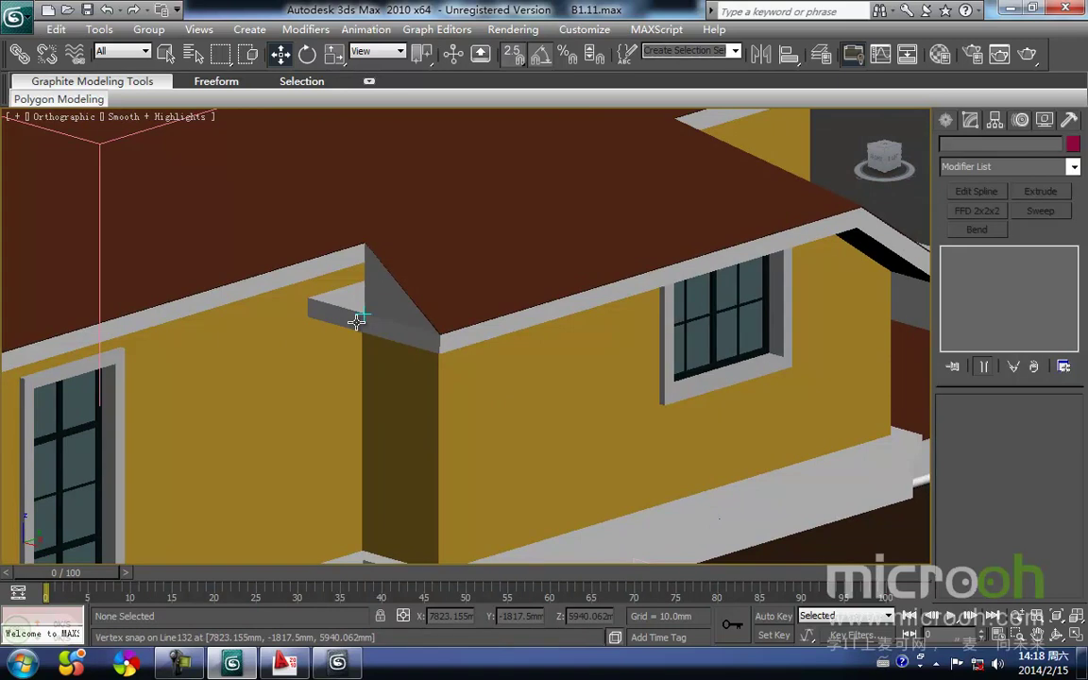
left_click(356, 322)
key("F3")
key("F3")
left_click(375, 297, "ctrl")
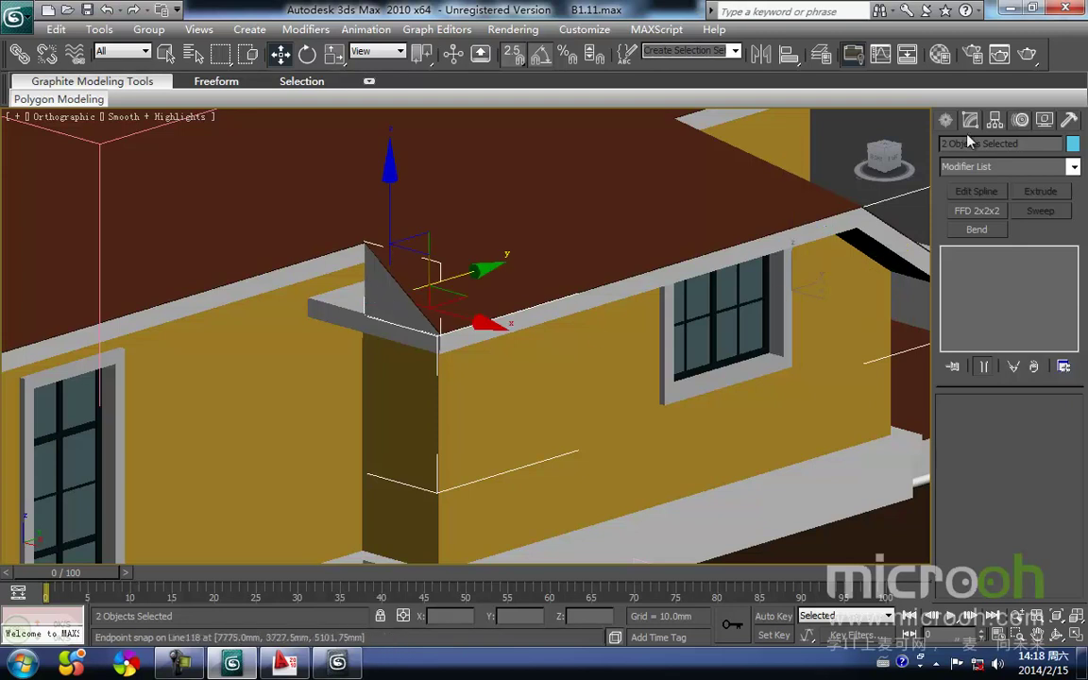
scroll(461, 350, "down", 4)
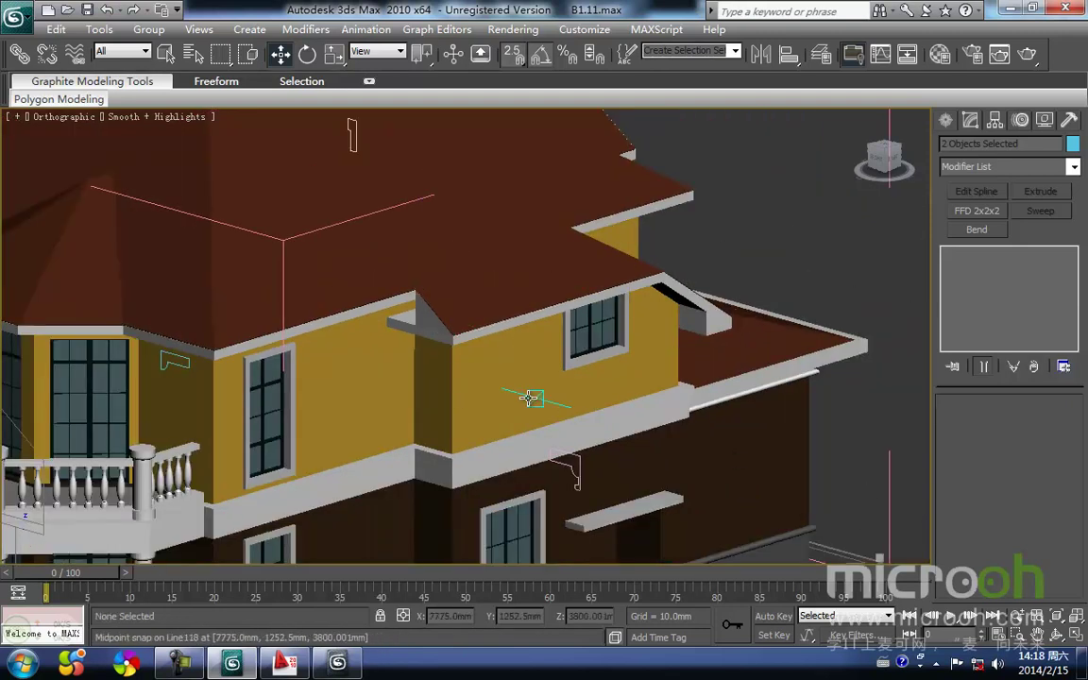
scroll(461, 349, "up", 4)
Move the triangular infill's vertical edge along X to the eave trim's inner end using Edit Mesh at Edge level.
left_click(383, 300)
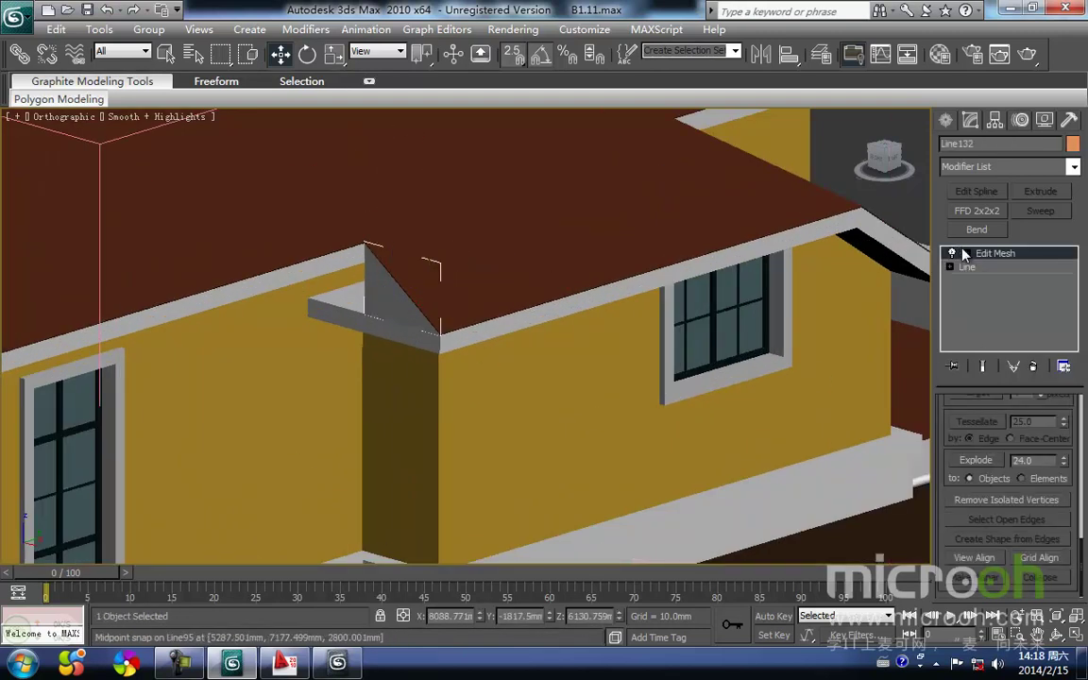
left_click(992, 280)
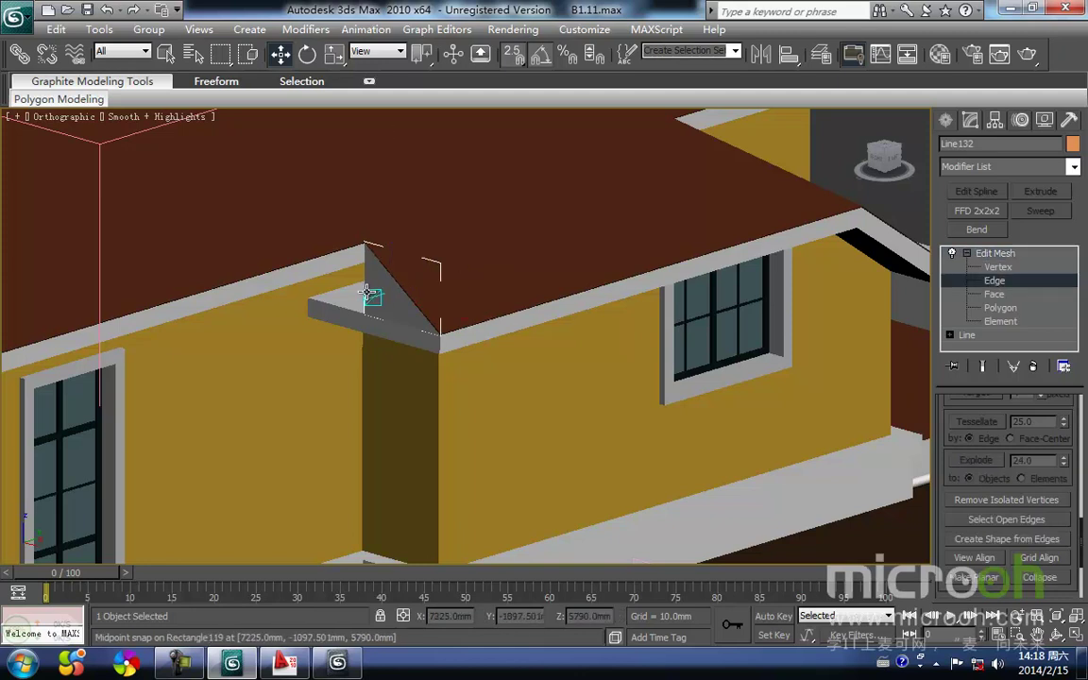
left_click_drag(449, 300, 381, 297)
scroll(359, 313, "up", 4)
left_click_drag(367, 365, 355, 364)
scroll(382, 378, "down", 4)
scroll(378, 369, "up", 5)
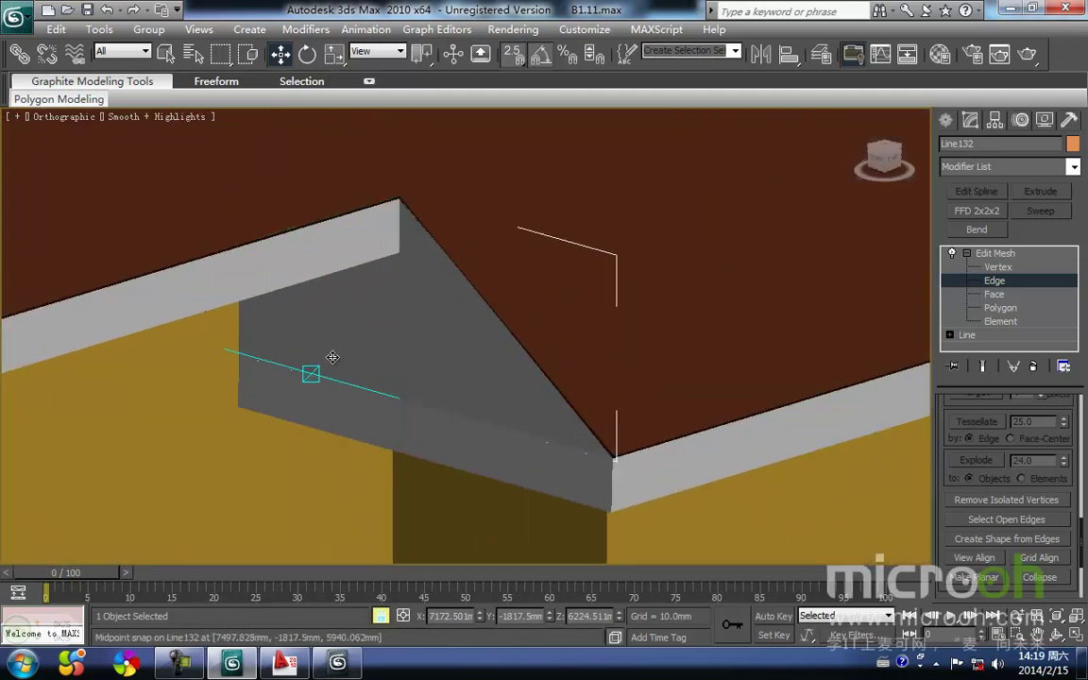
middle_click_drag(371, 357, 396, 372)
key("F3")
key("F3")
scroll(252, 378, "down", 4)
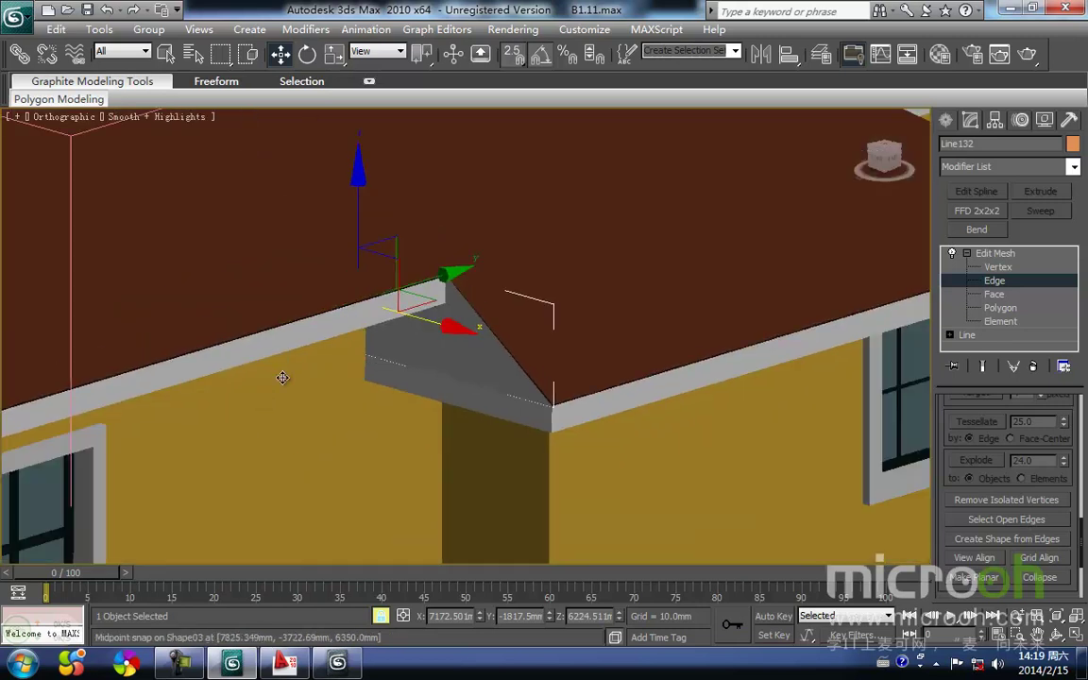
left_click(996, 253)
left_click(995, 281)
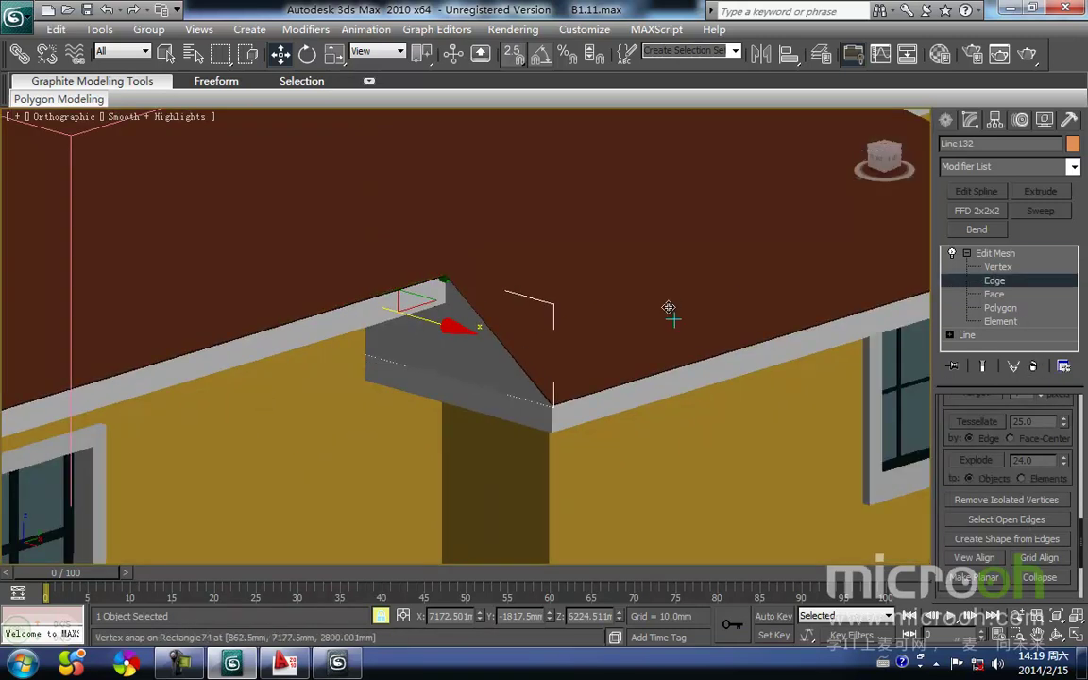
scroll(598, 400, "down", 5)
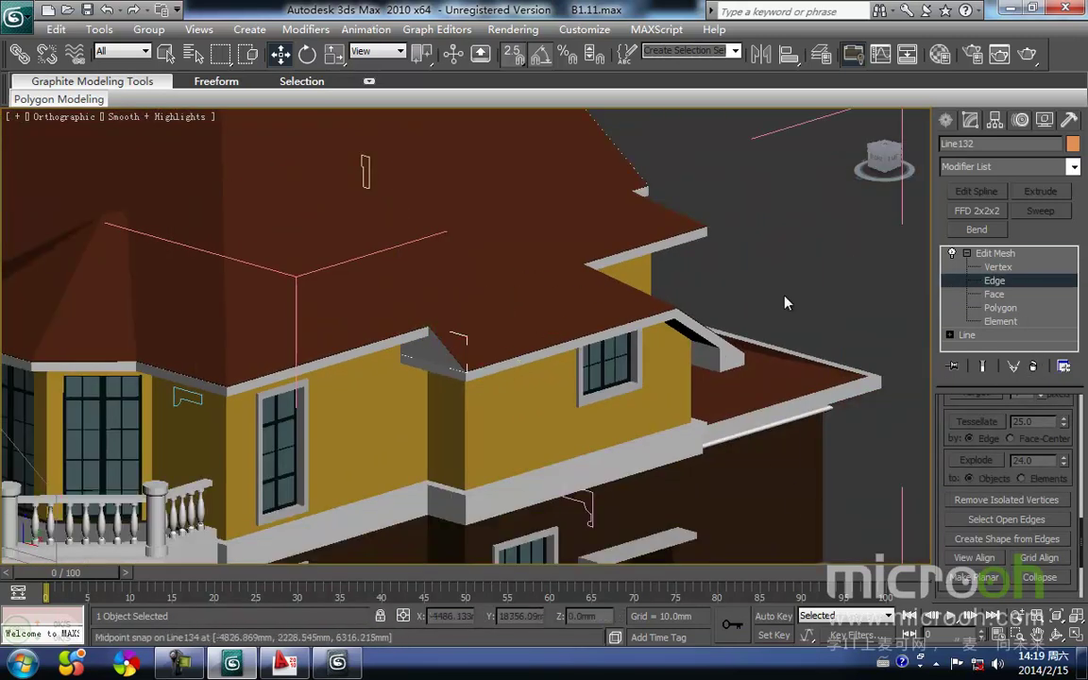